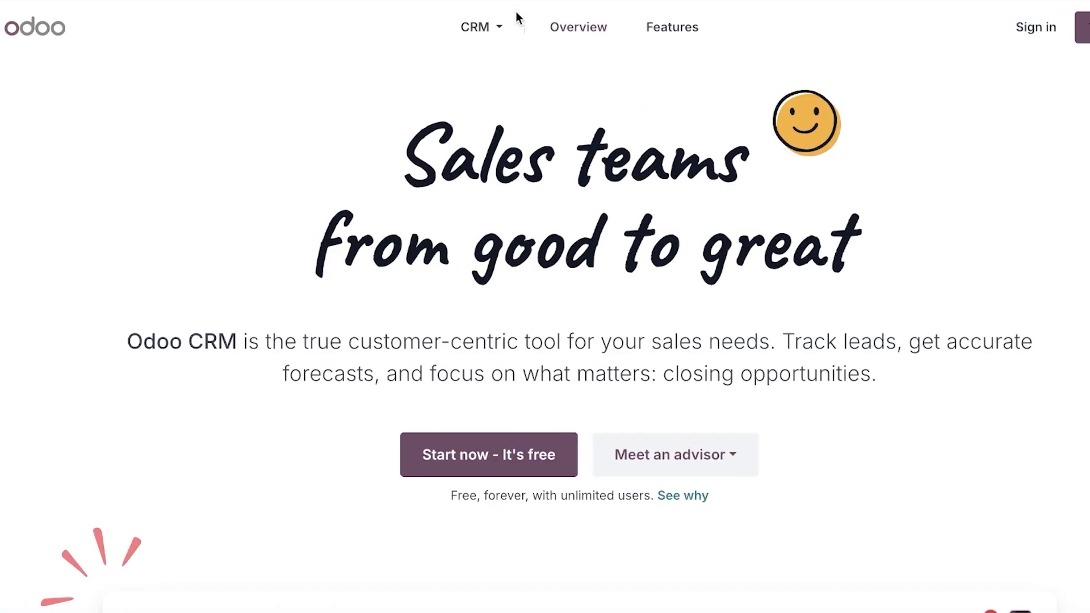
Browse the Odoo apps overview, then start the free CRM trial sign-up.
click(495, 28)
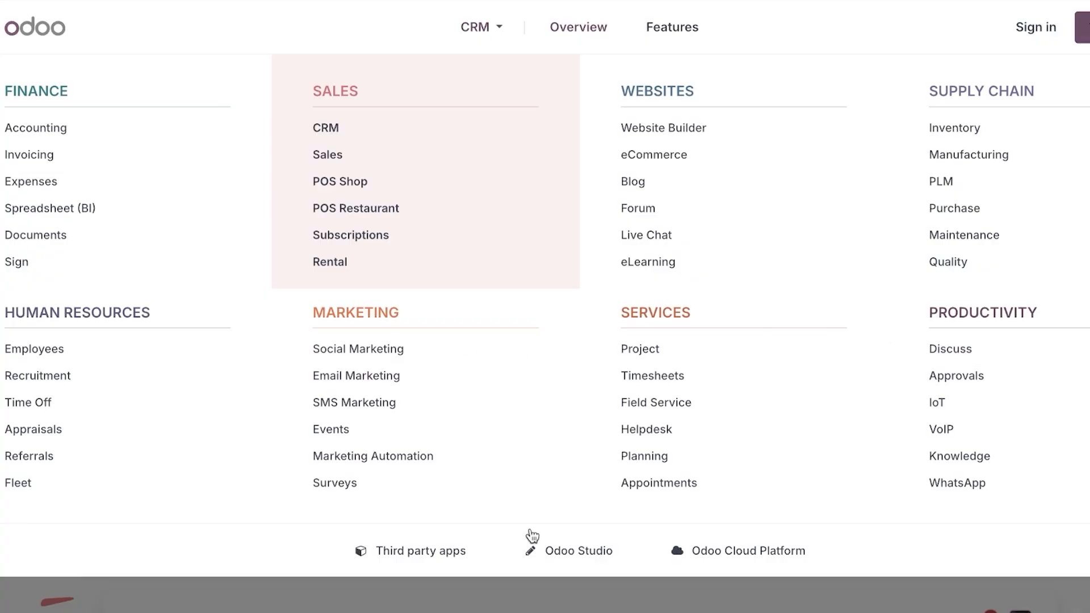
click(482, 34)
scroll(653, 250, down, 2)
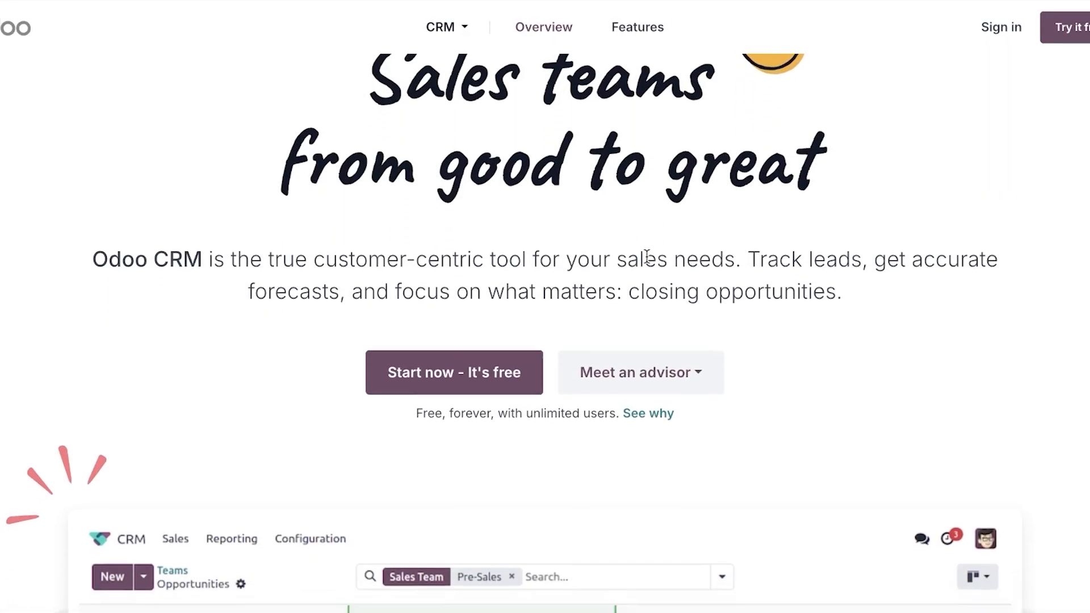
scroll(636, 260, up, 2)
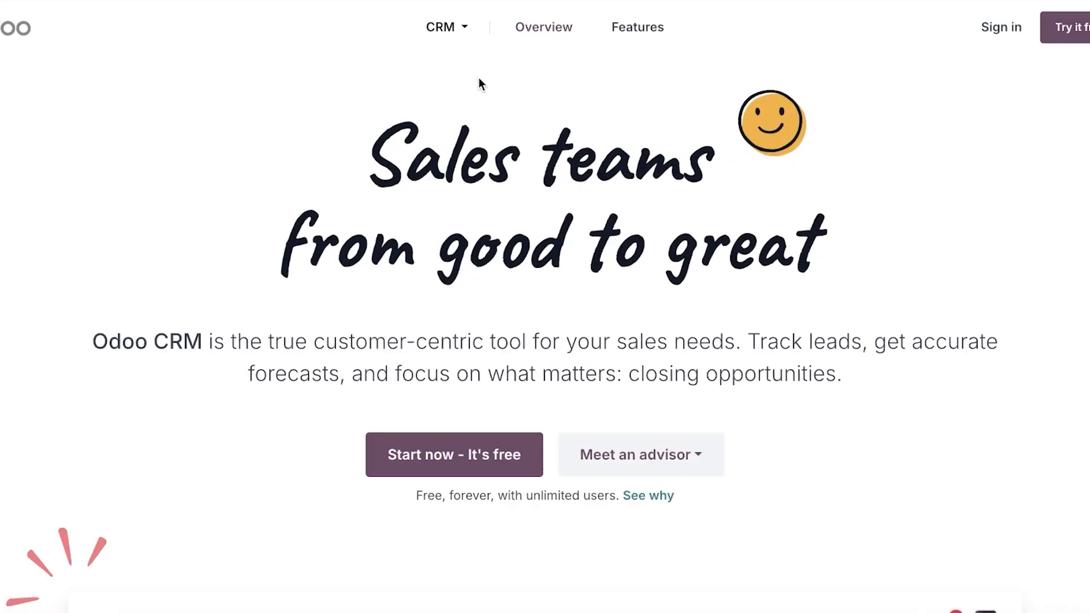
click(462, 33)
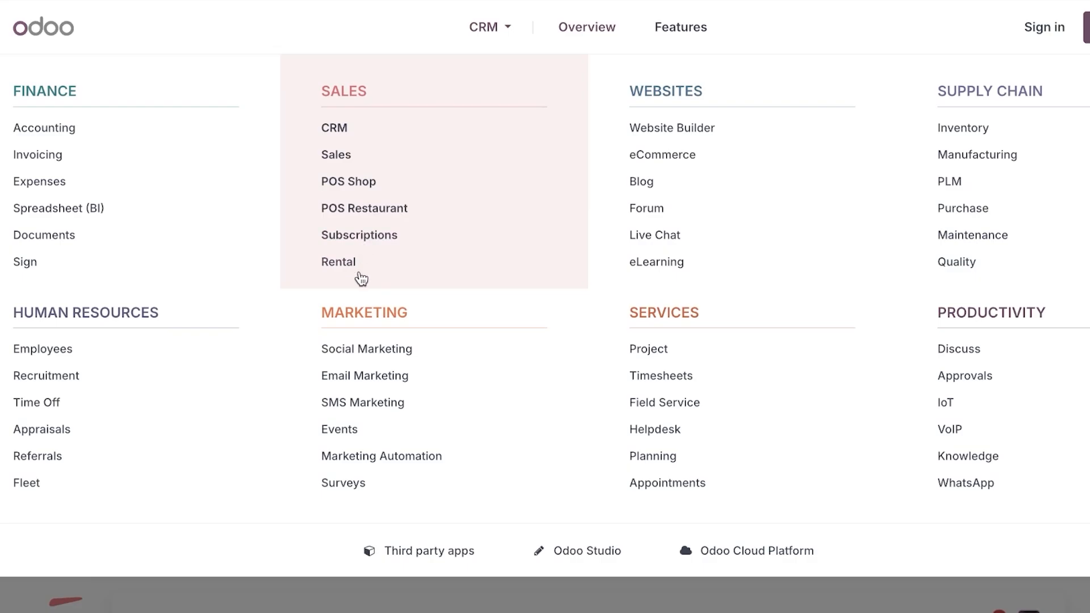
click(484, 30)
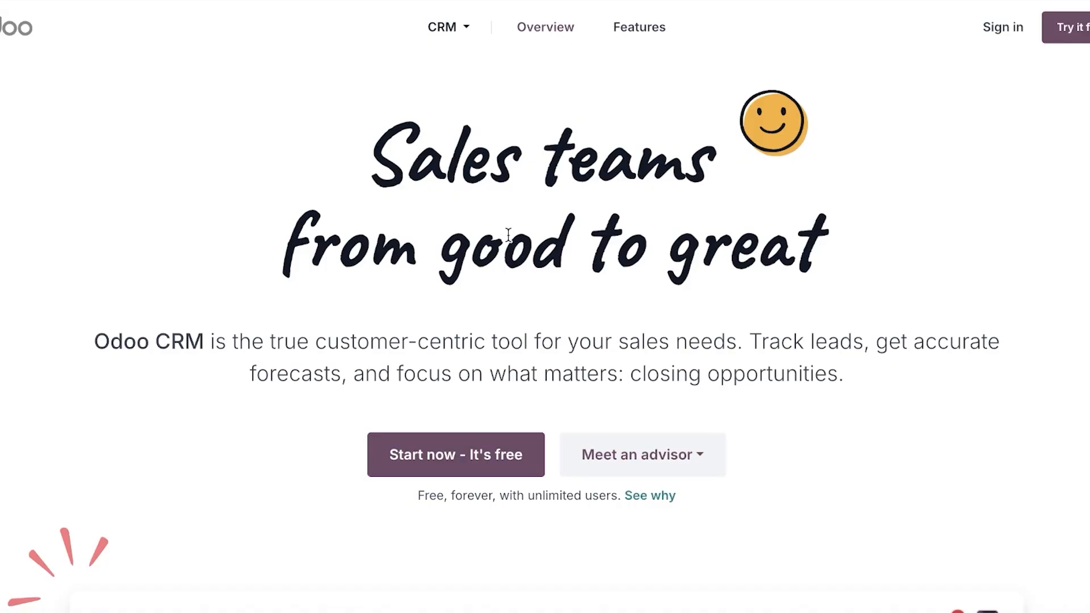
click(457, 441)
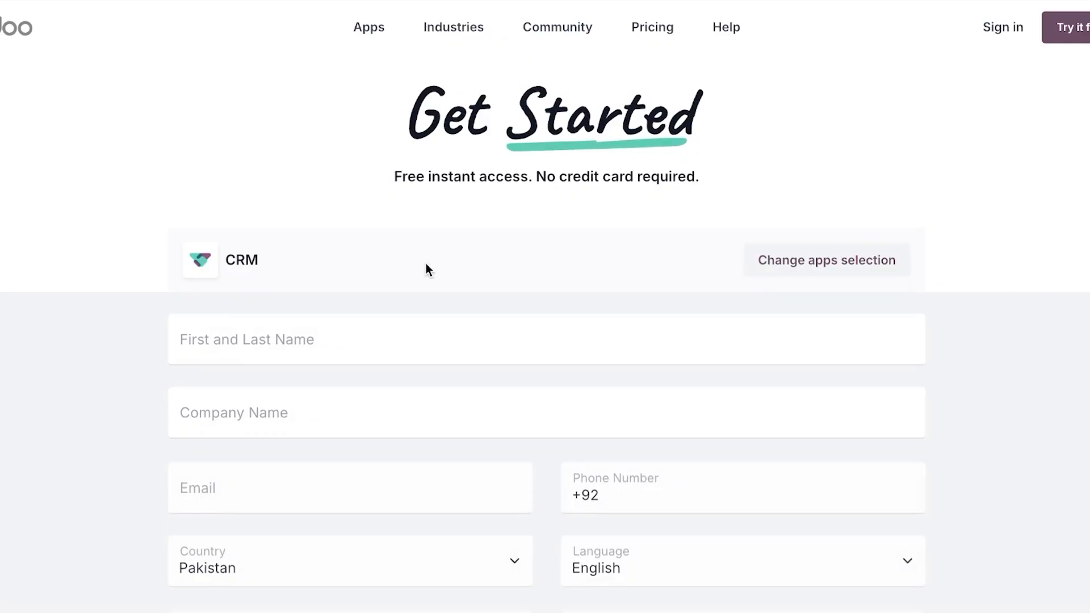
Fill the Get Started form with your full name, company Kaiko, e-mail address and phone number.
scroll(425, 264, down, 3)
click(405, 191)
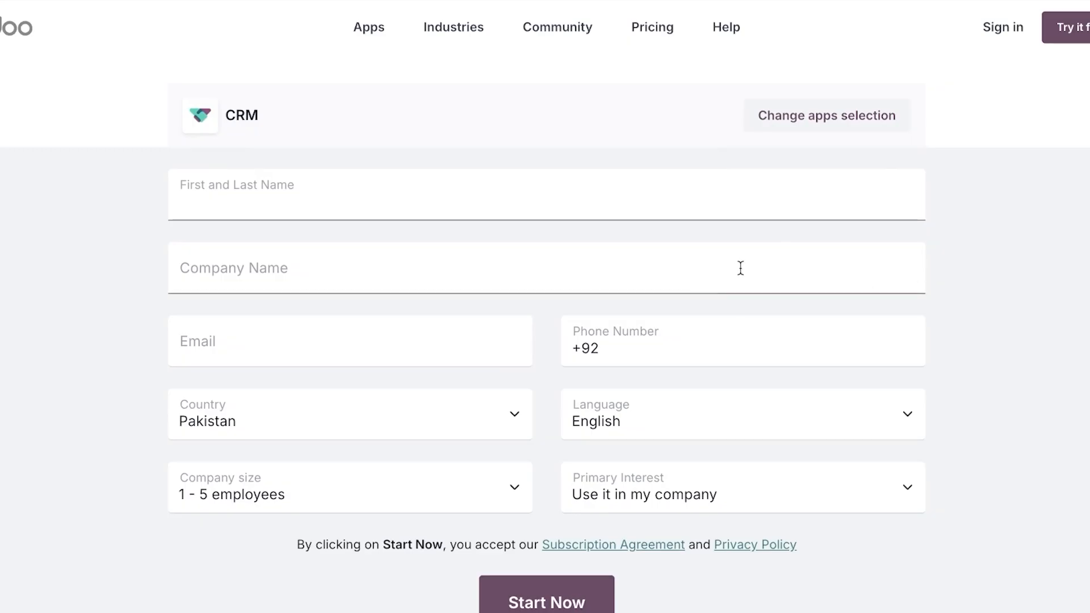
text(S)
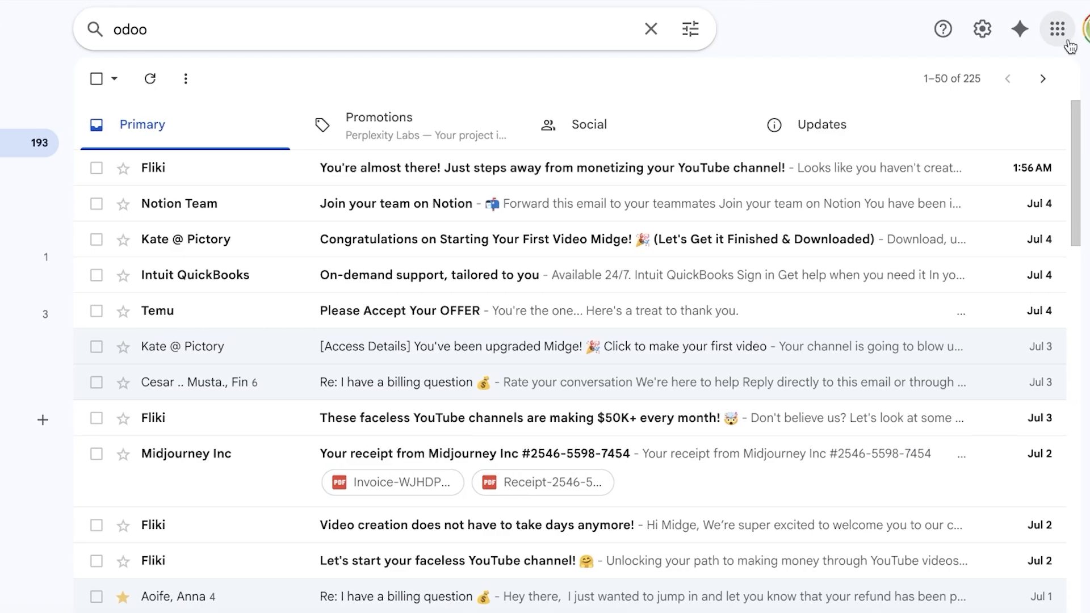
click(1065, 32)
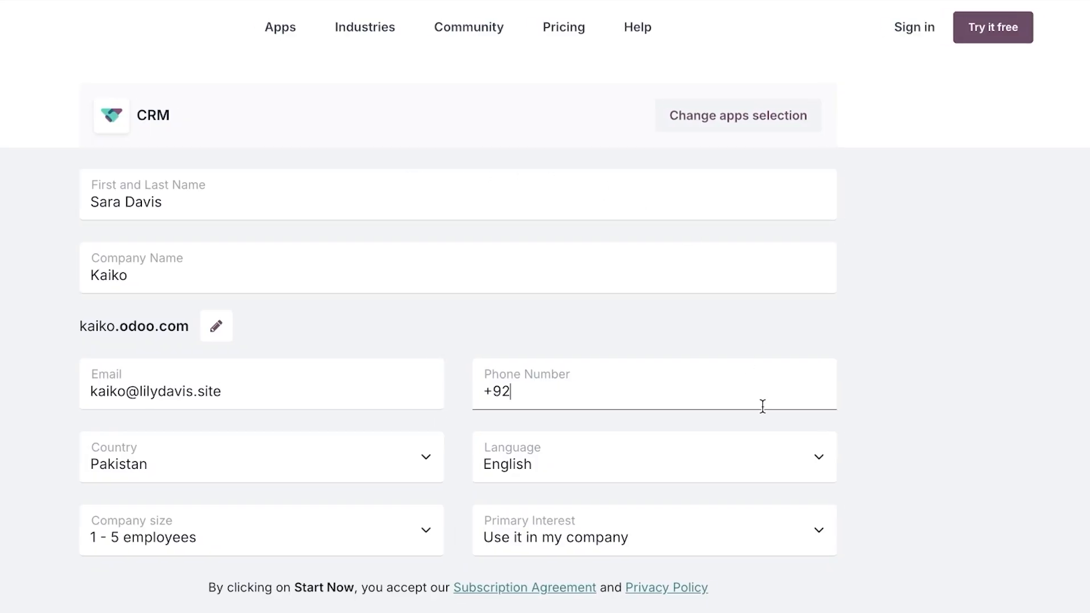
scroll(536, 568, down, 1)
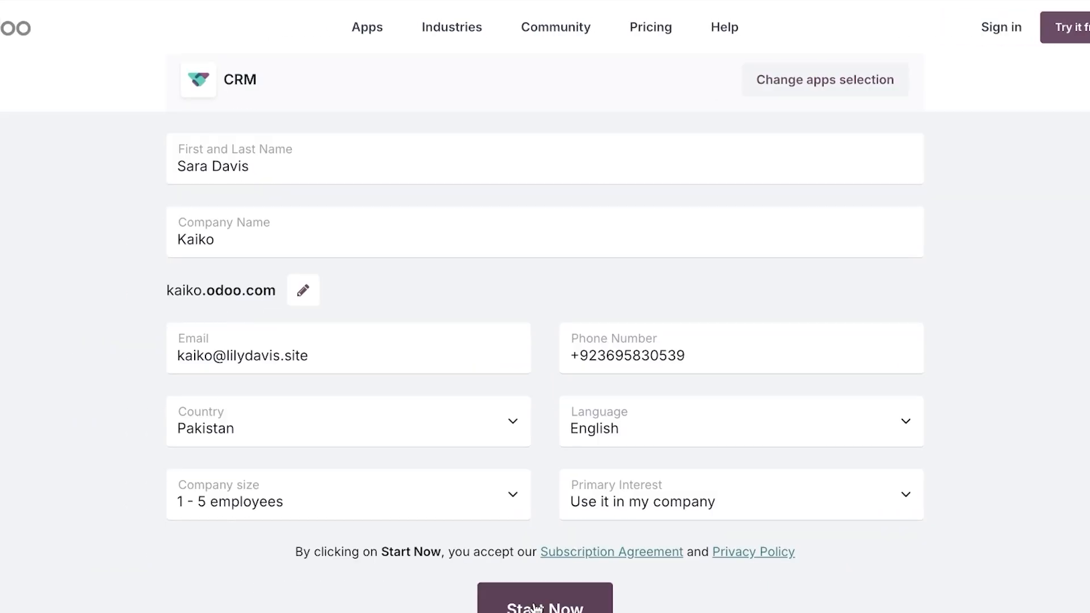
scroll(536, 487, down, 1)
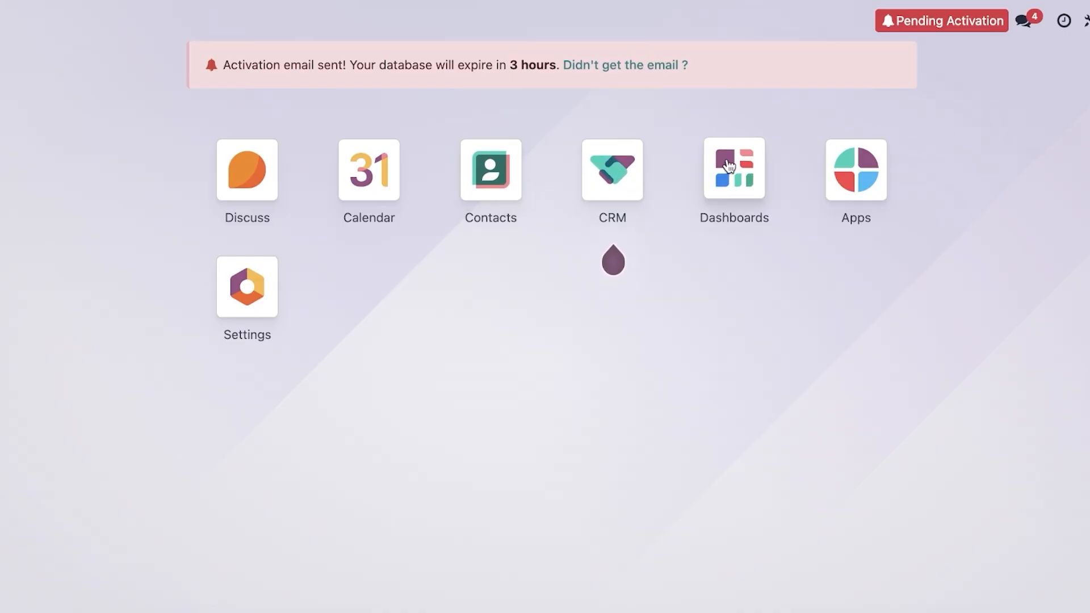
Look through the installable Apps list, then open the CRM app's Pipeline.
click(863, 188)
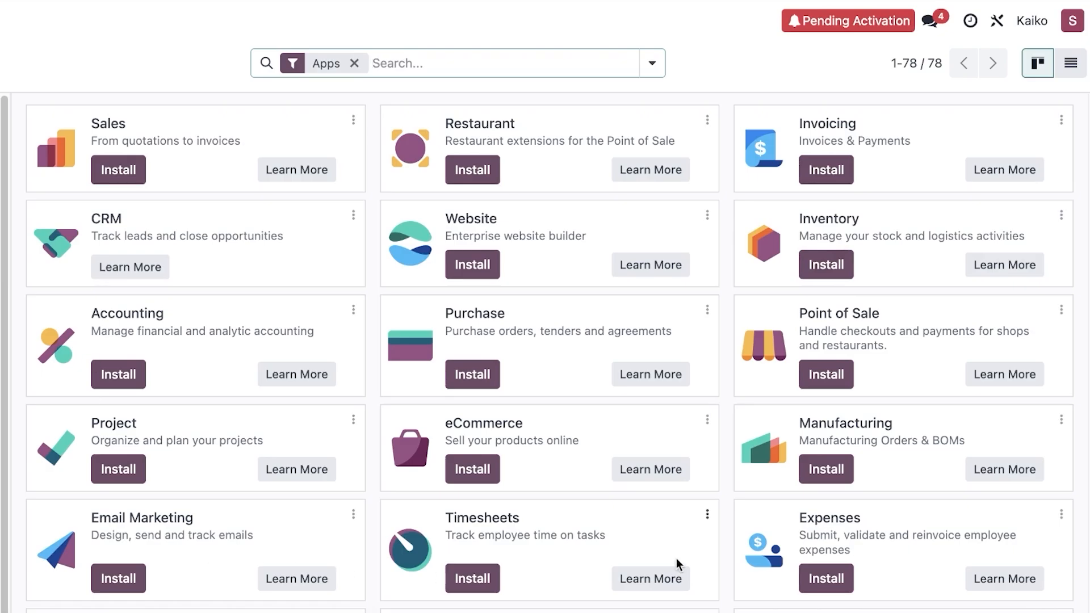
scroll(628, 266, down, 5)
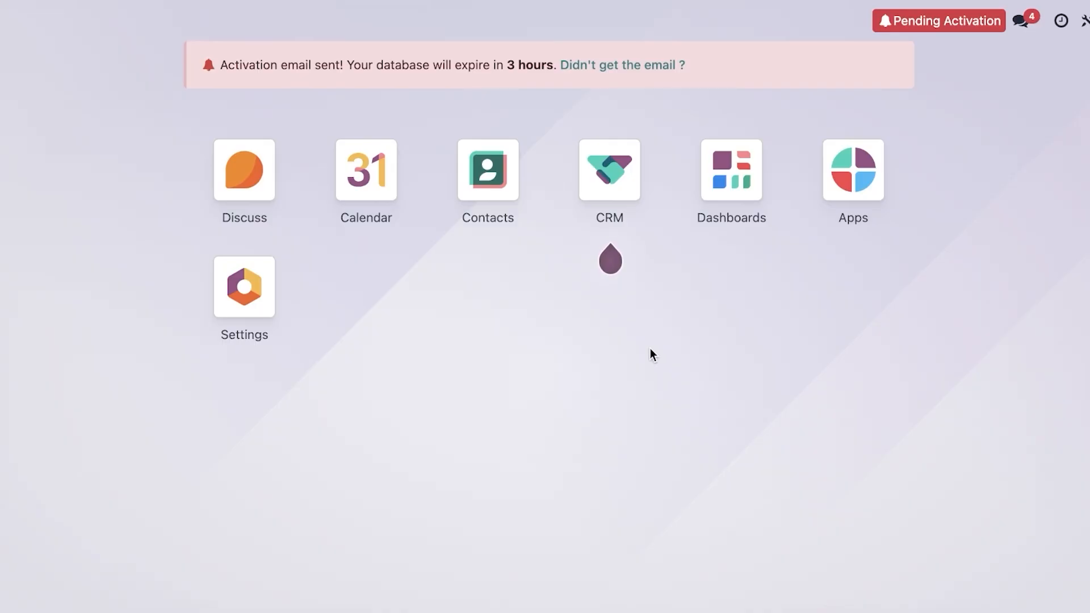
click(603, 179)
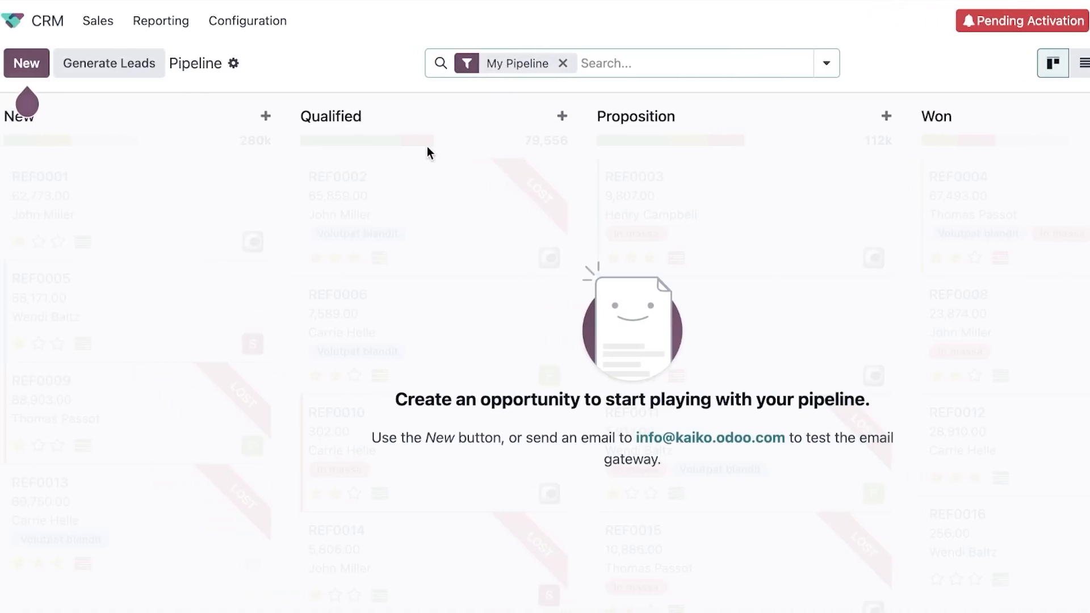
Cancel an unfinished quick opportunity and remove the My Pipeline filter to show all records.
click(35, 65)
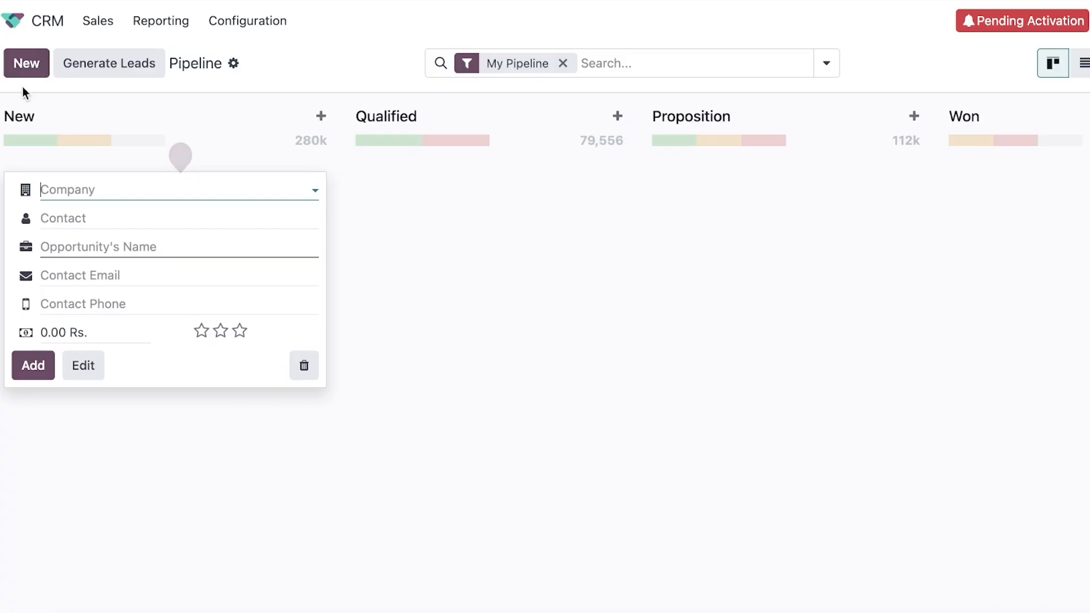
click(99, 192)
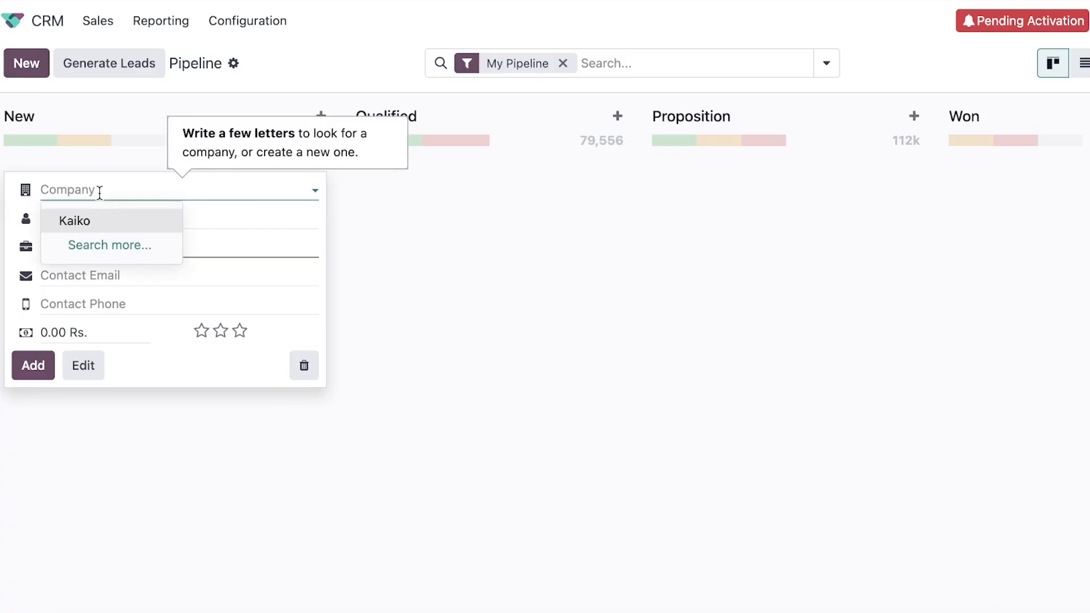
click(502, 143)
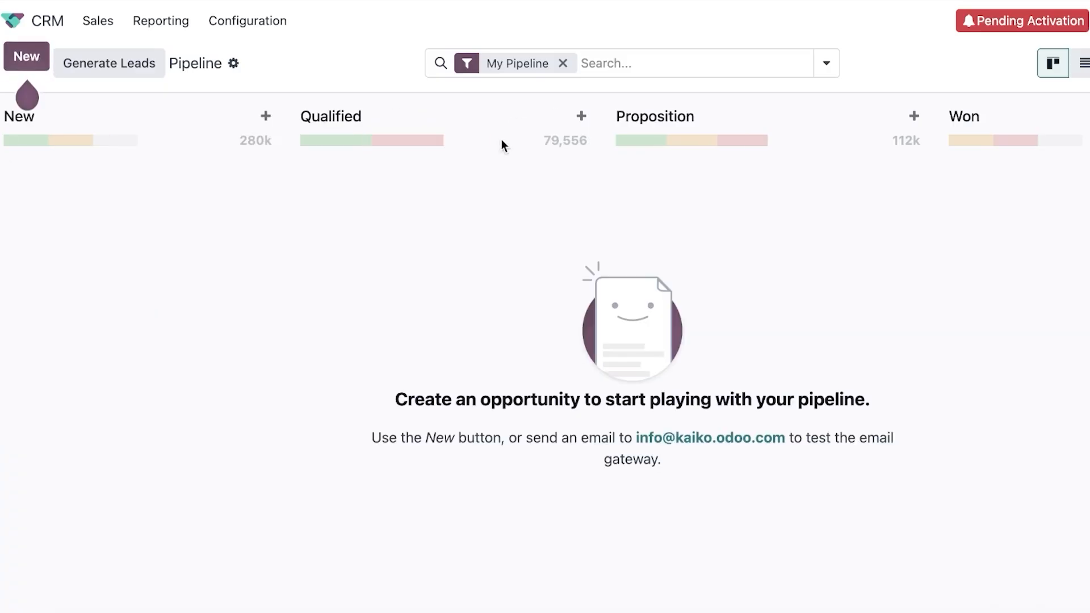
click(563, 63)
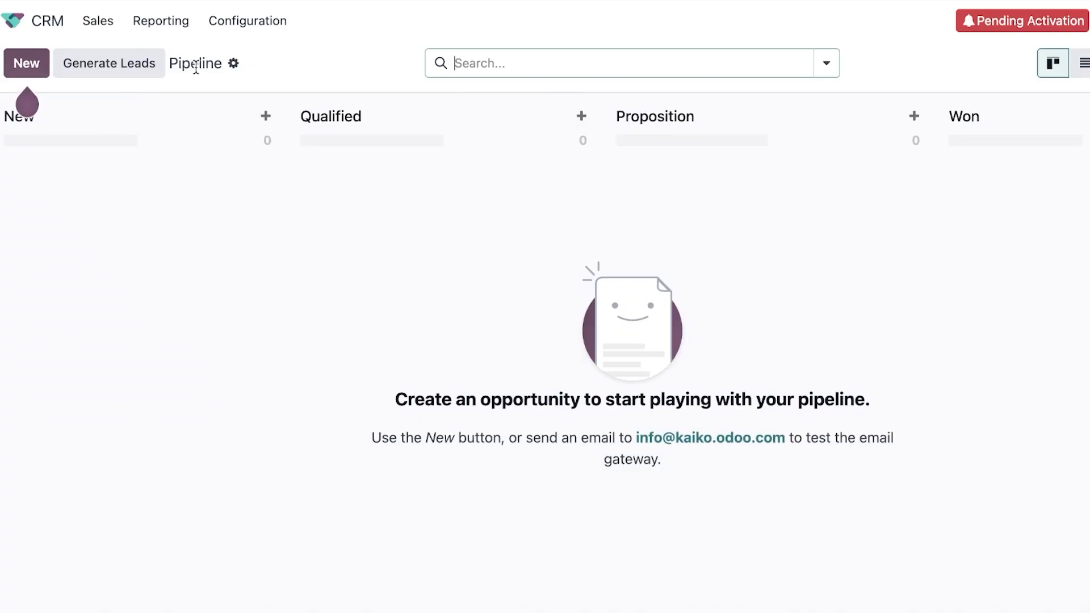
click(231, 64)
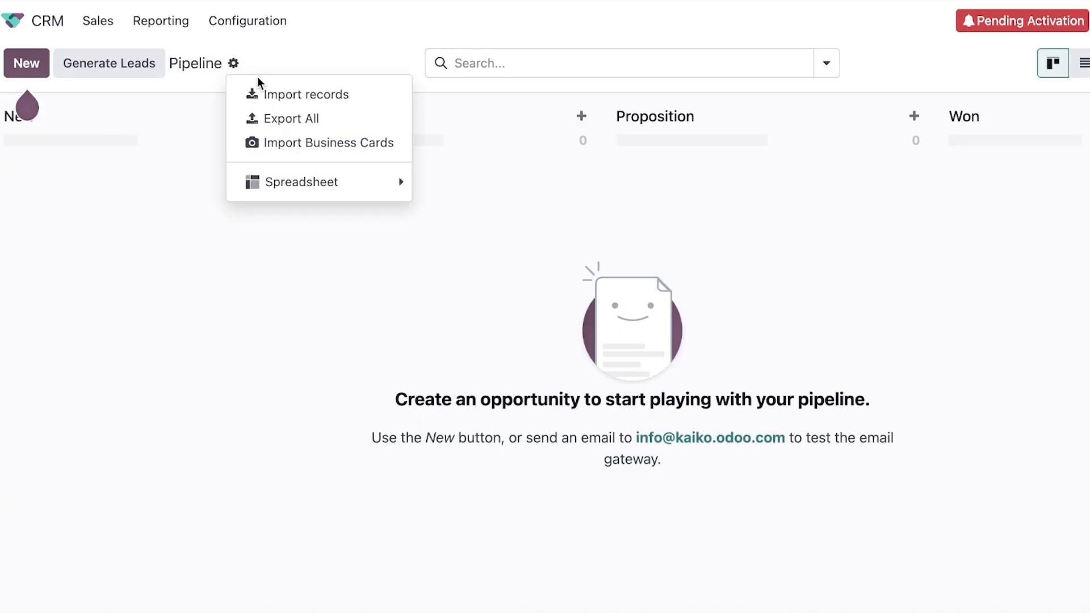
click(310, 73)
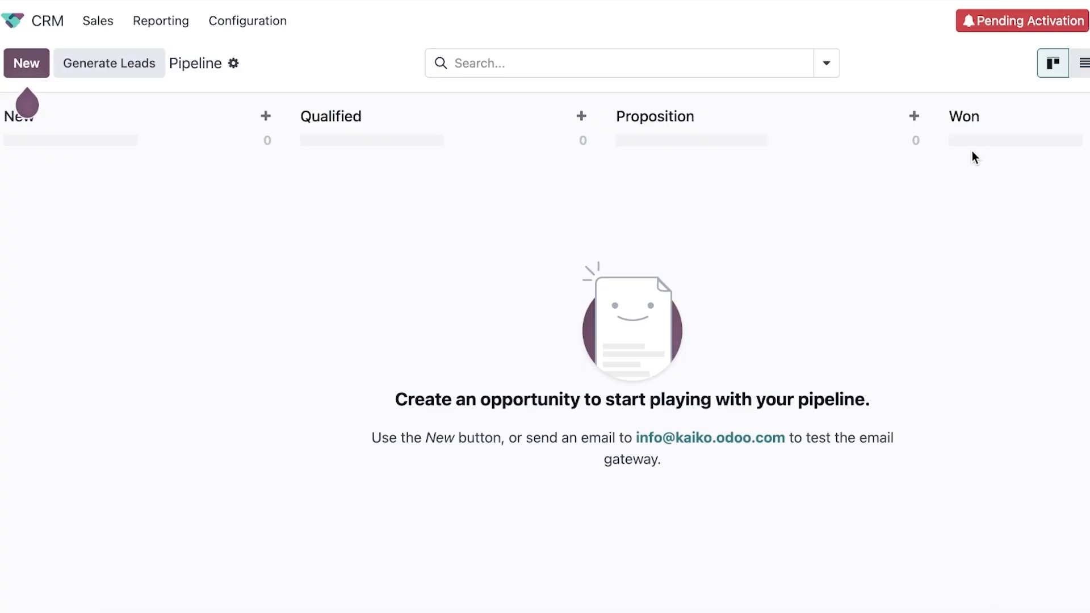
Add a new opportunity for company Mango in the New stage.
click(40, 63)
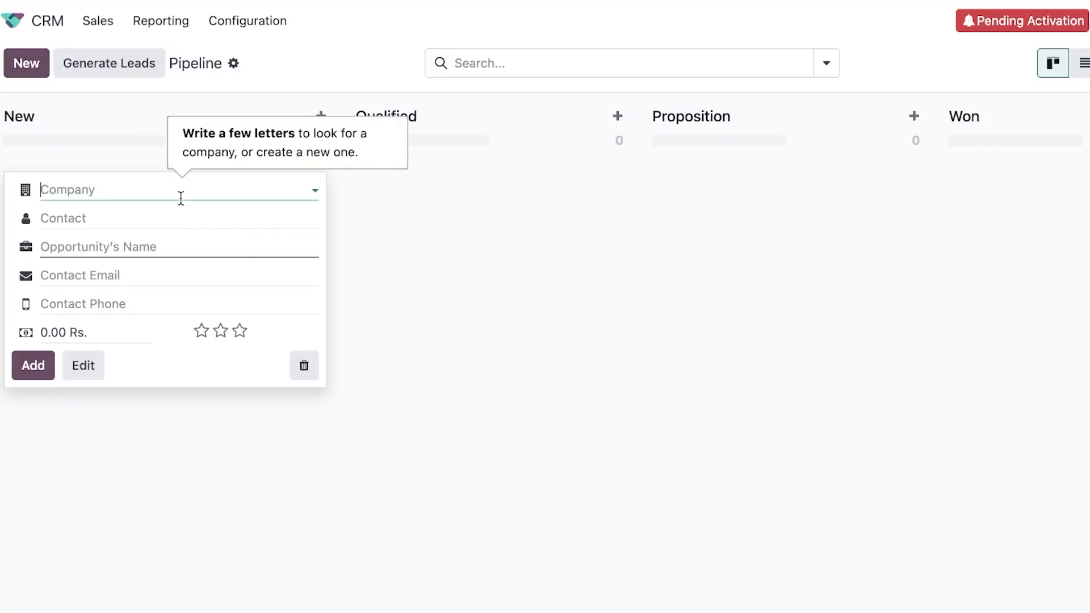
text(Man)
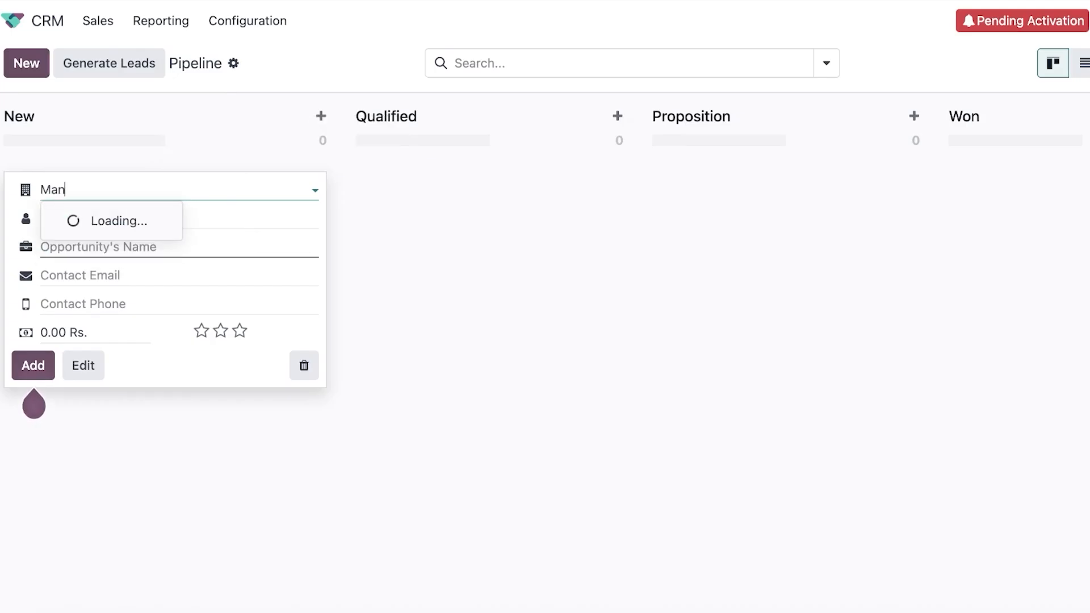
text(go)
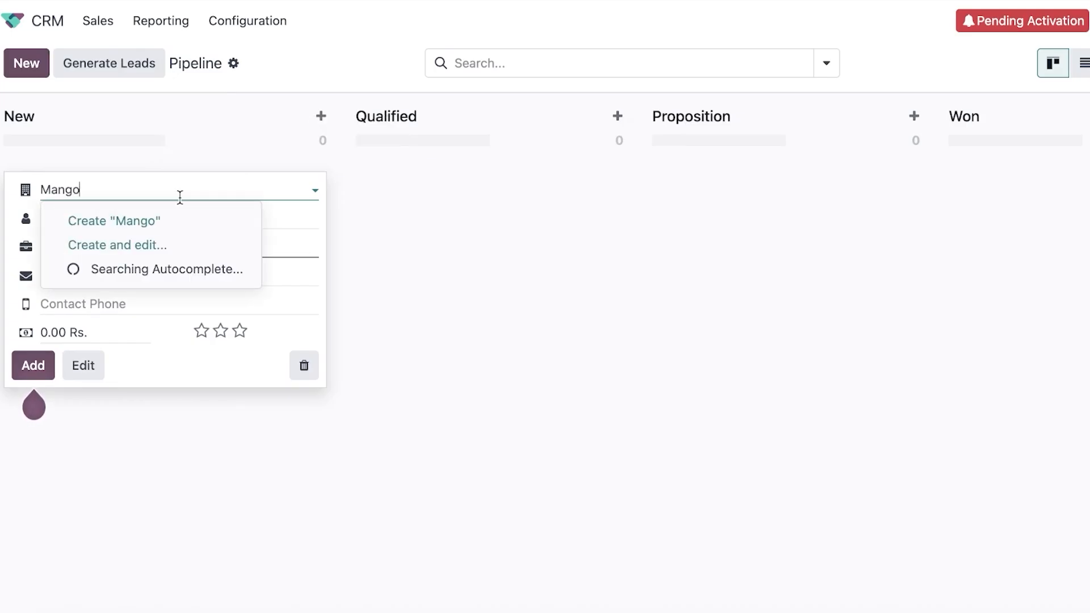
click(168, 216)
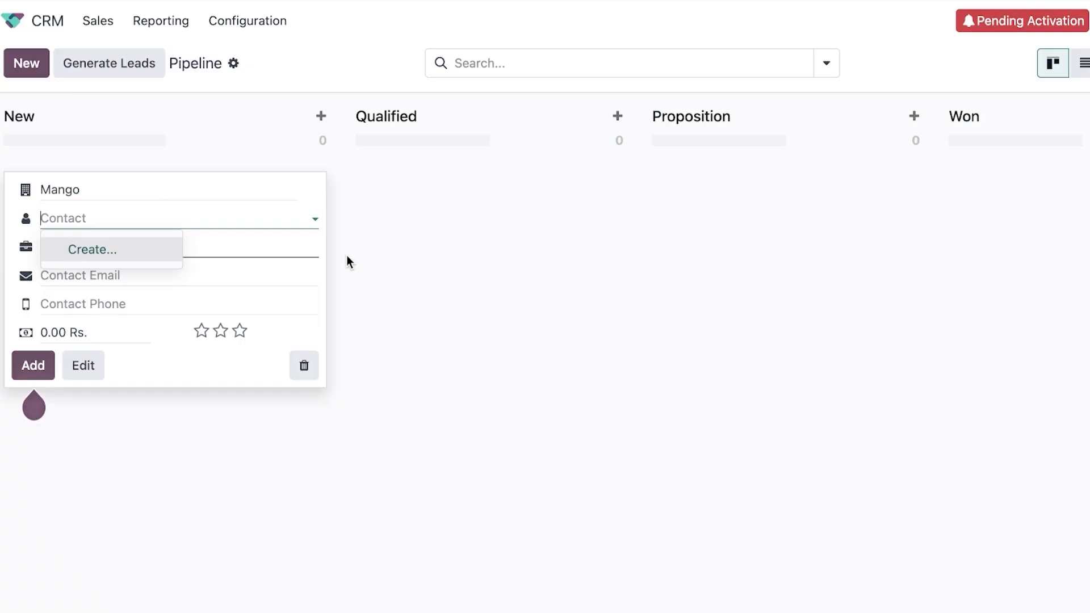
click(32, 370)
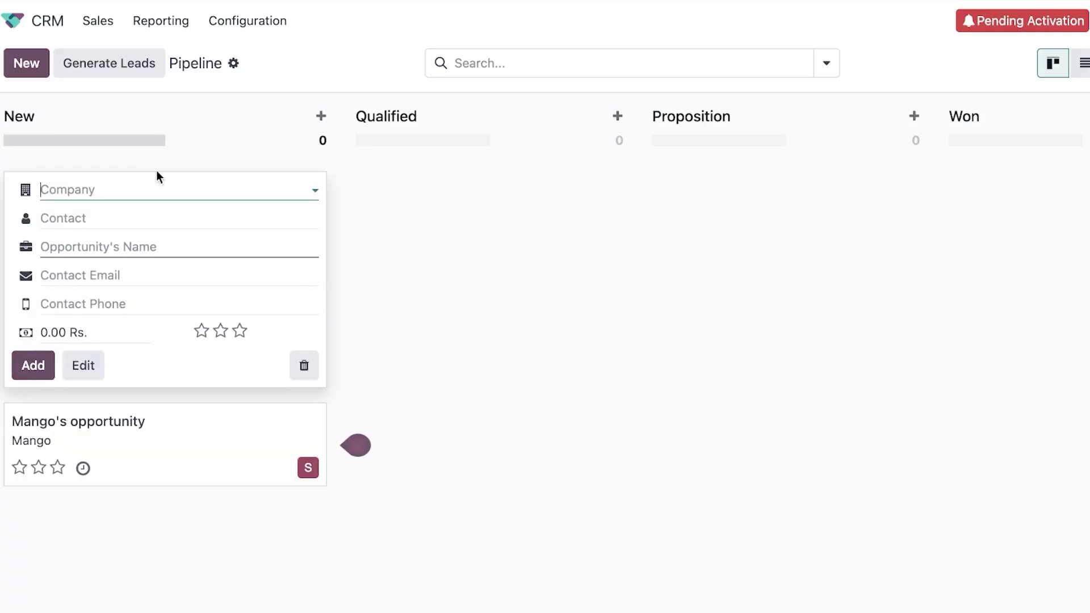
click(637, 377)
Move Mango's opportunity into Proposition and schedule an Email activity on it.
drag(144, 211, 678, 221)
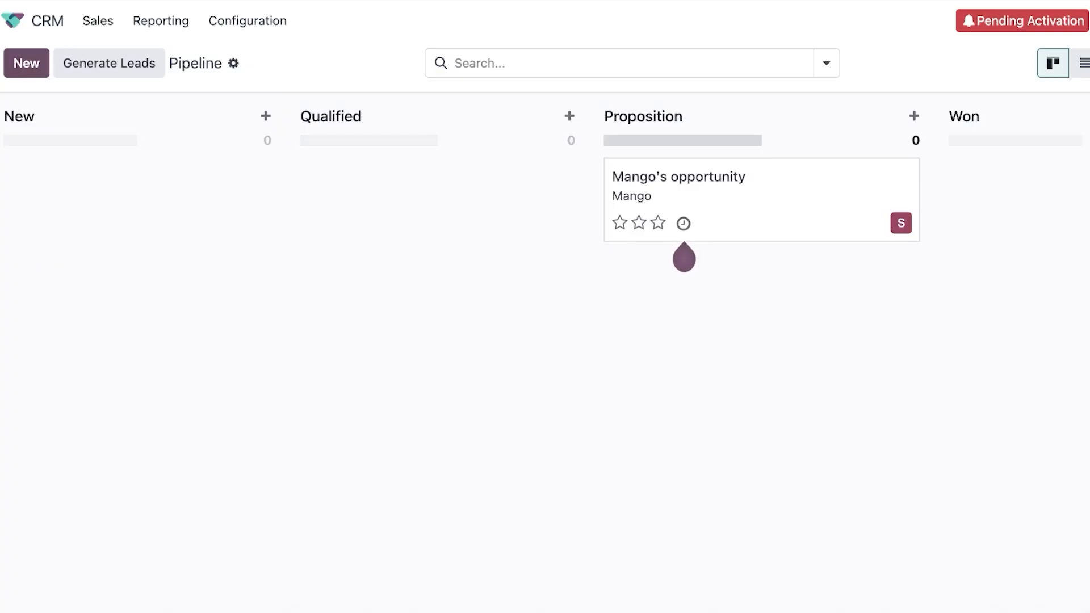
click(683, 223)
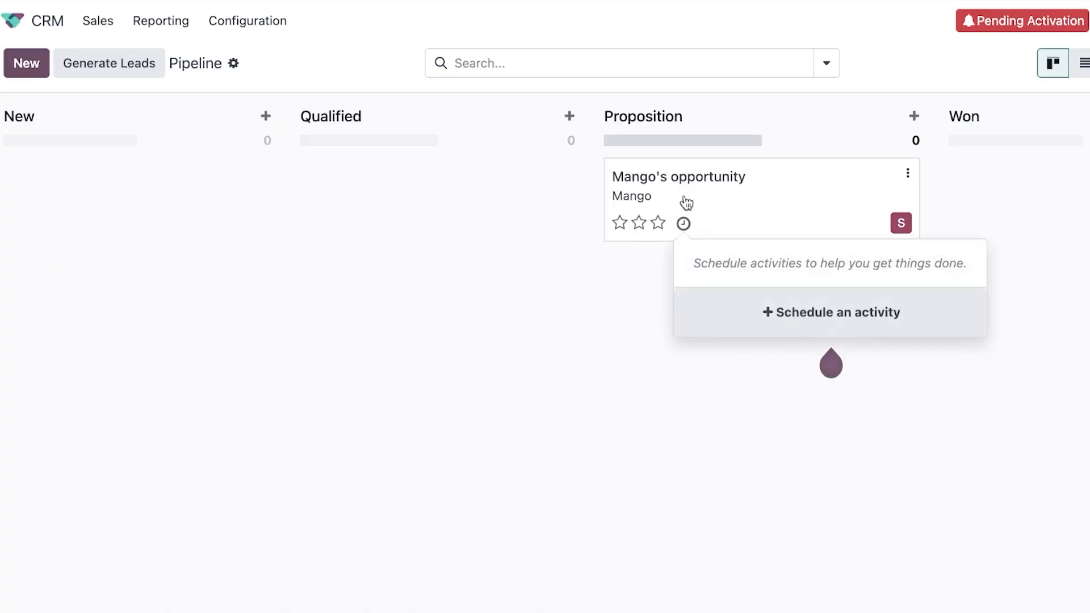
click(804, 328)
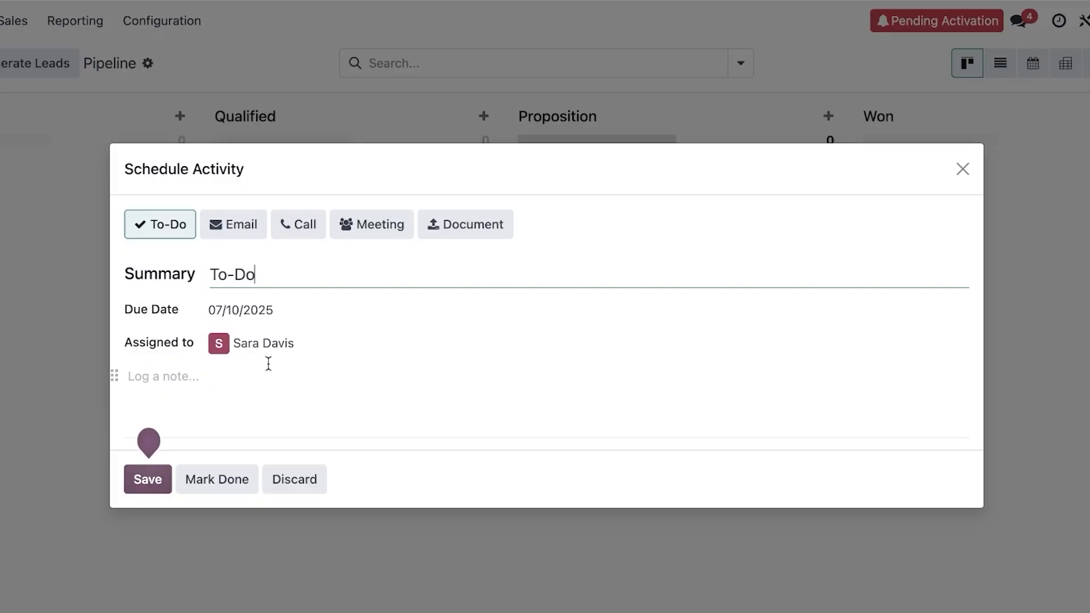
click(193, 399)
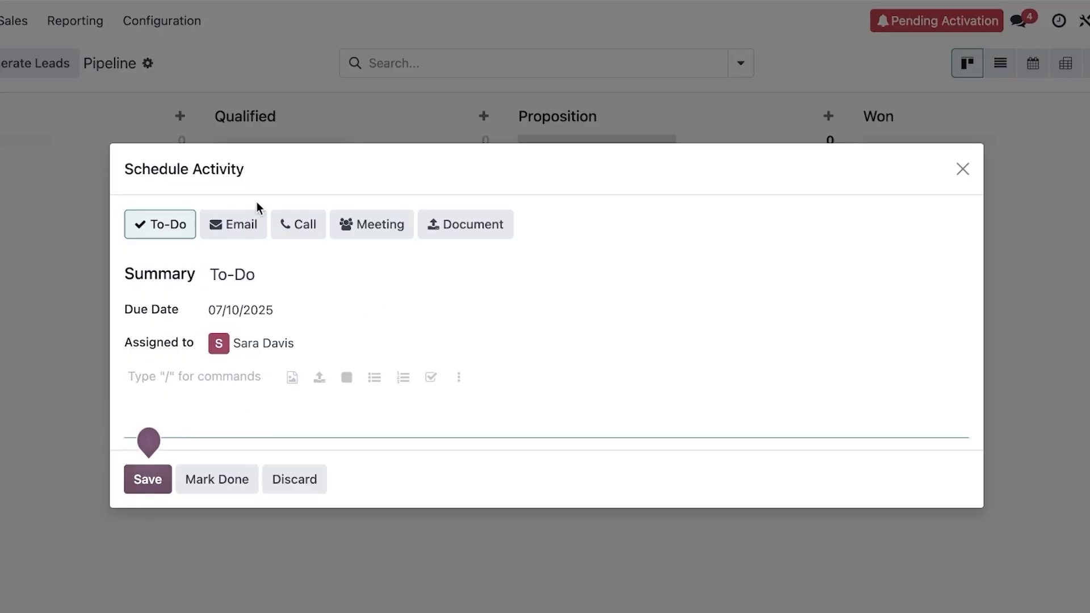
click(232, 226)
click(149, 476)
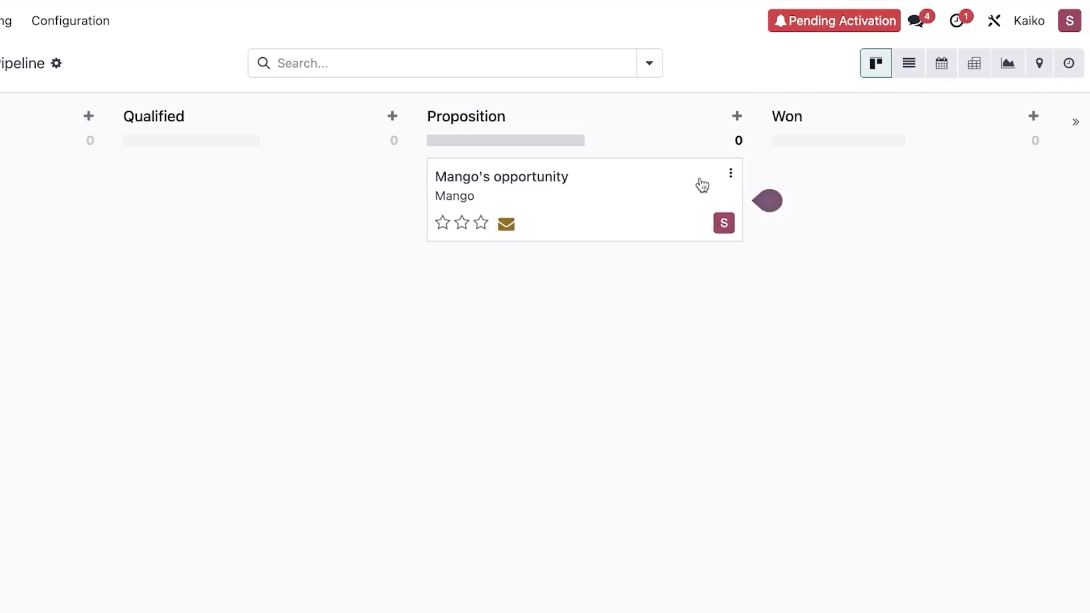
Drag Mango's opportunity into the Won stage.
drag(719, 187, 871, 204)
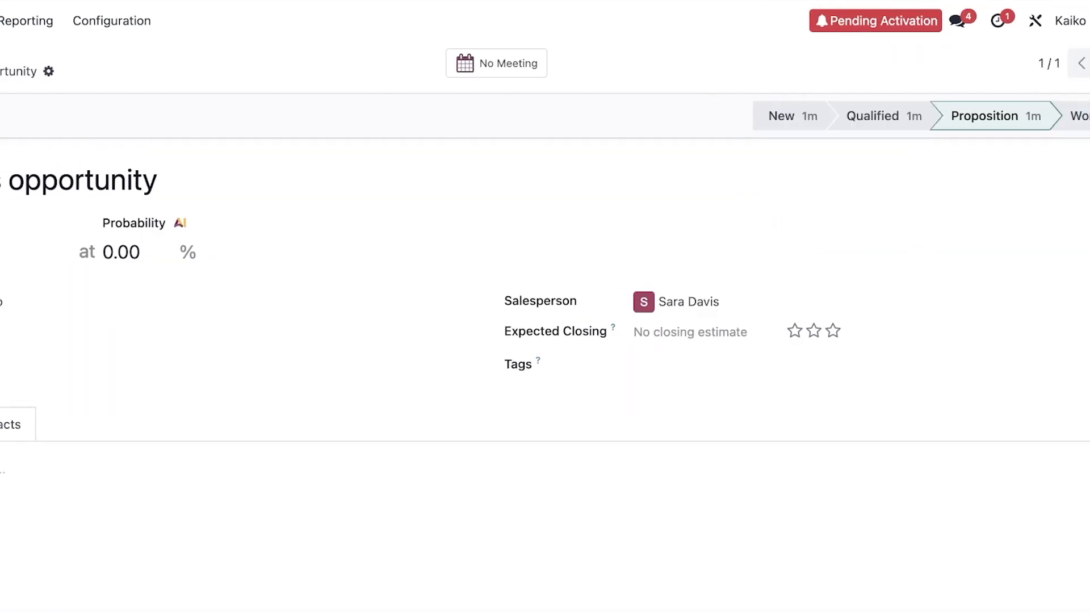
click(72, 55)
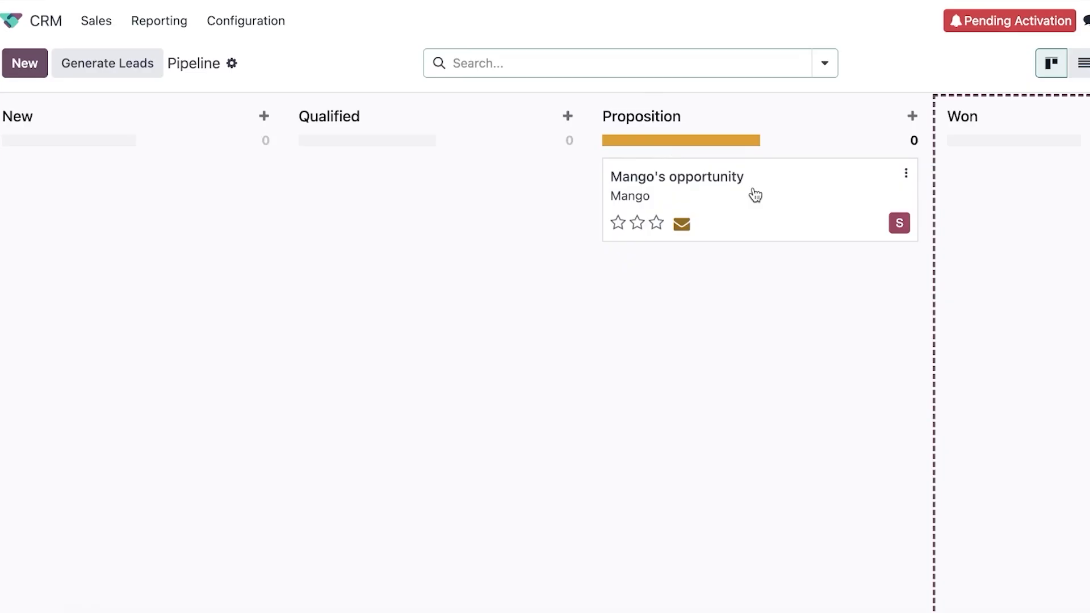
drag(754, 191, 982, 197)
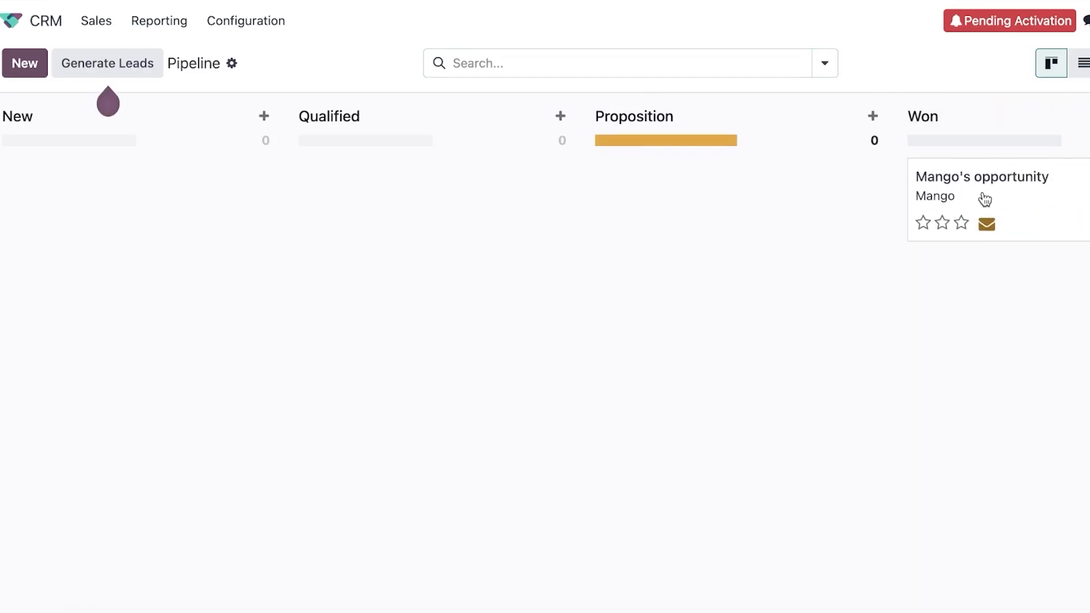
Generate 3 Pakistani company leads in the Retailing industry.
click(90, 63)
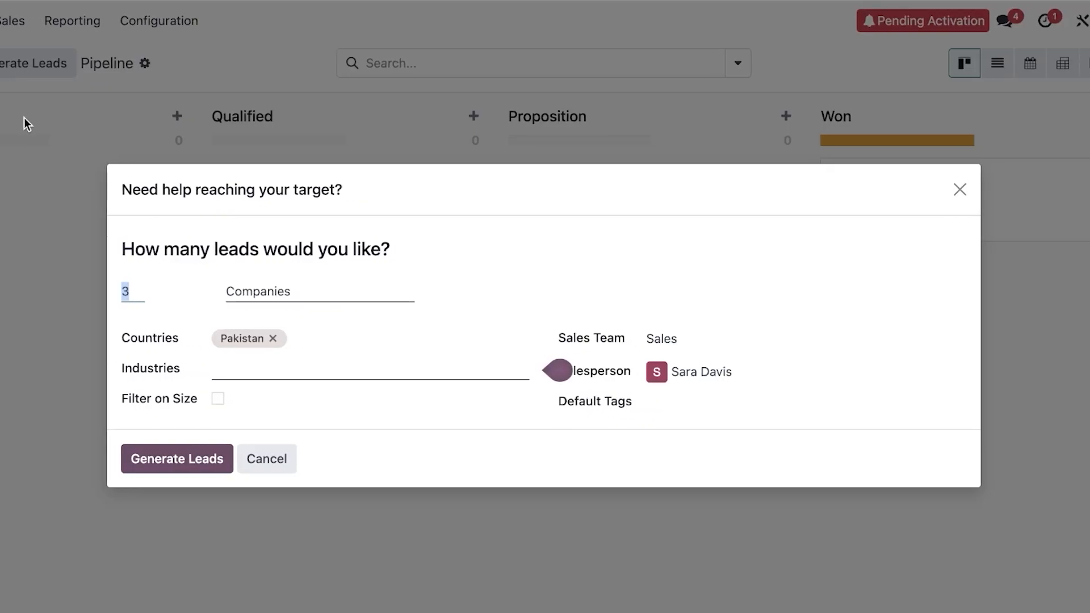
click(283, 368)
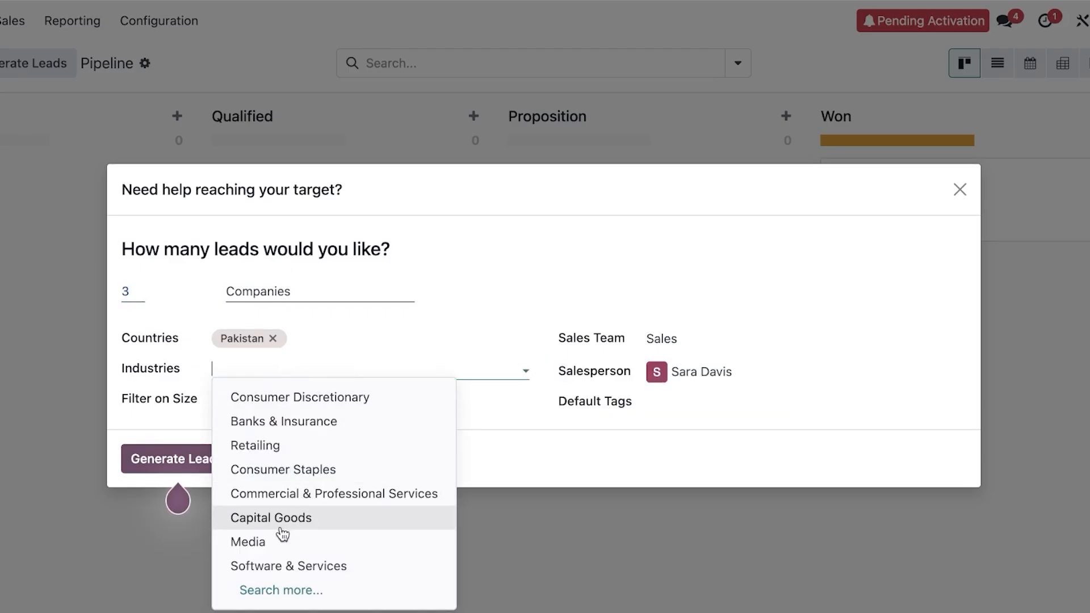
click(287, 443)
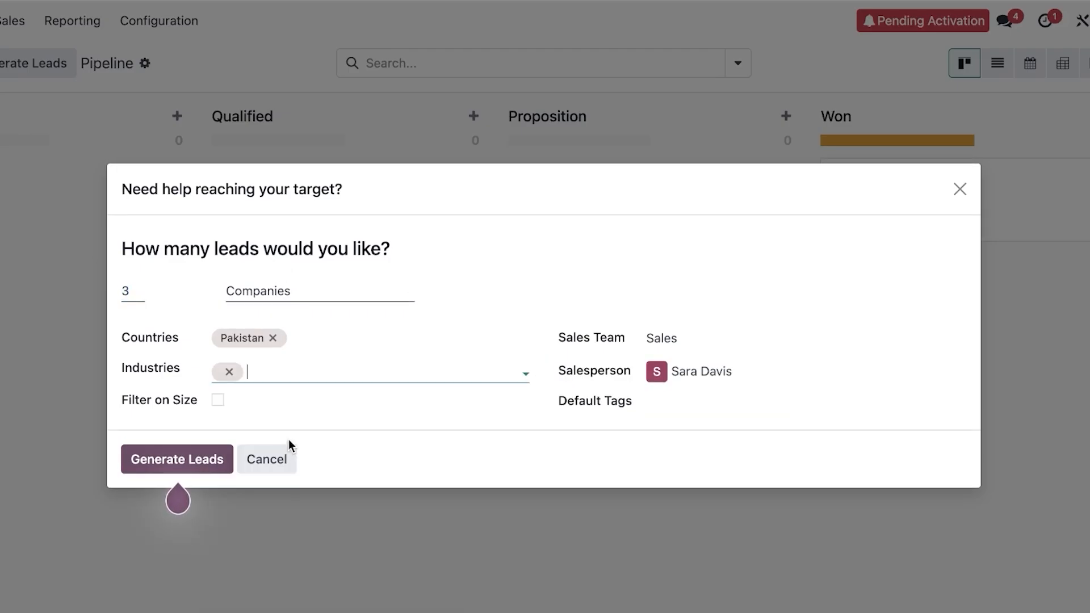
click(178, 465)
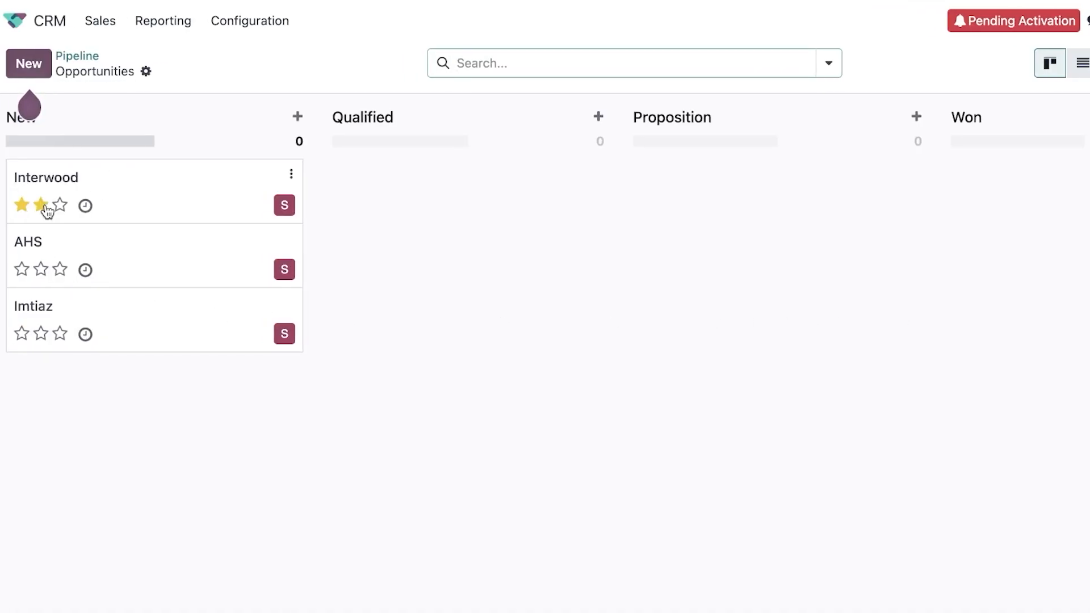
Reopen the CRM app from the home screen and check the database activation reminder.
click(37, 68)
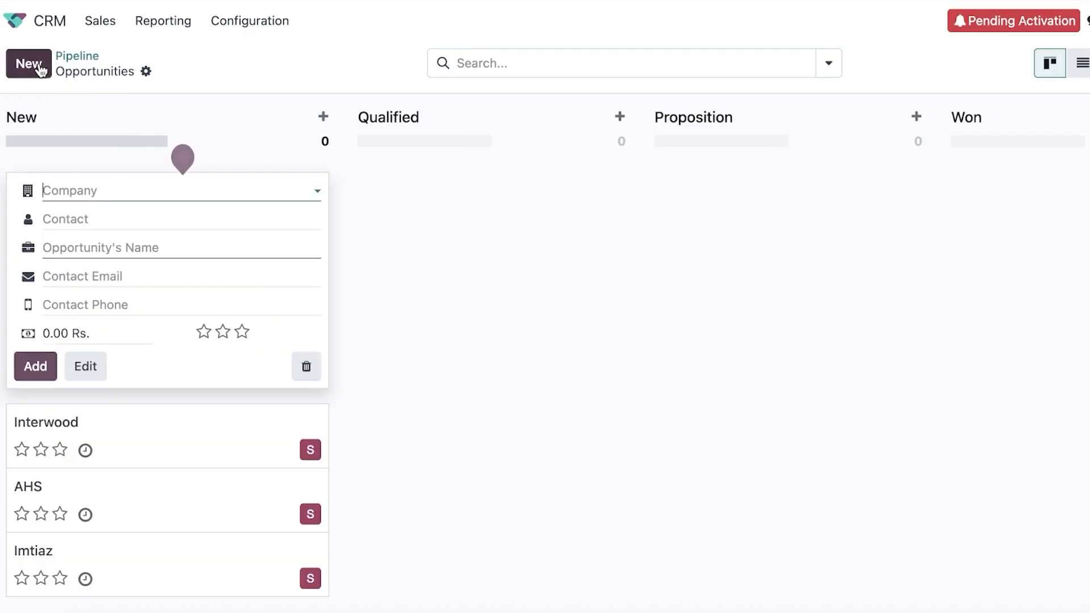
click(489, 274)
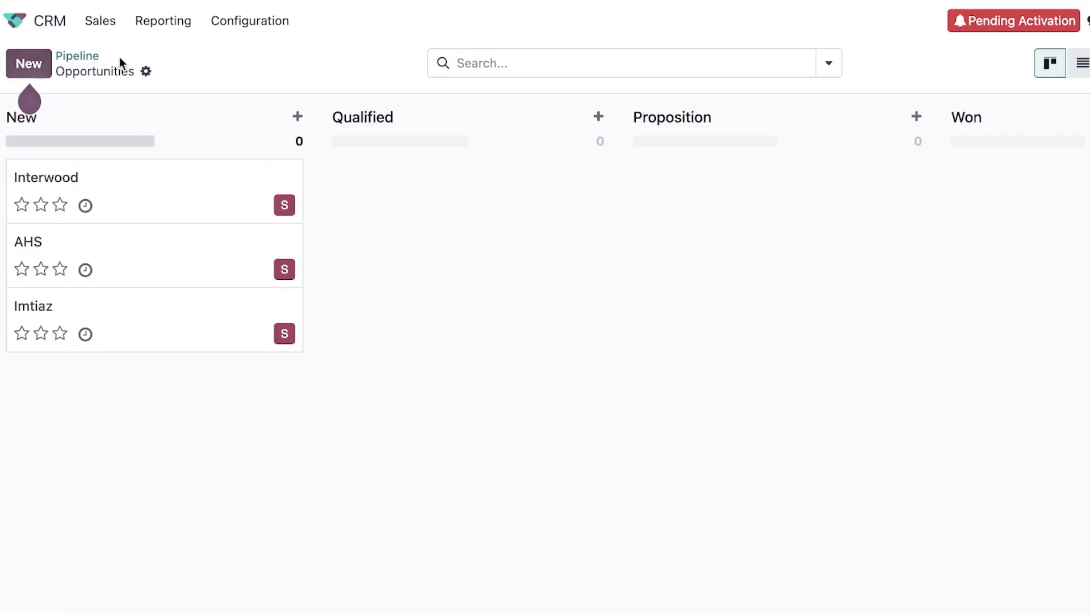
click(146, 71)
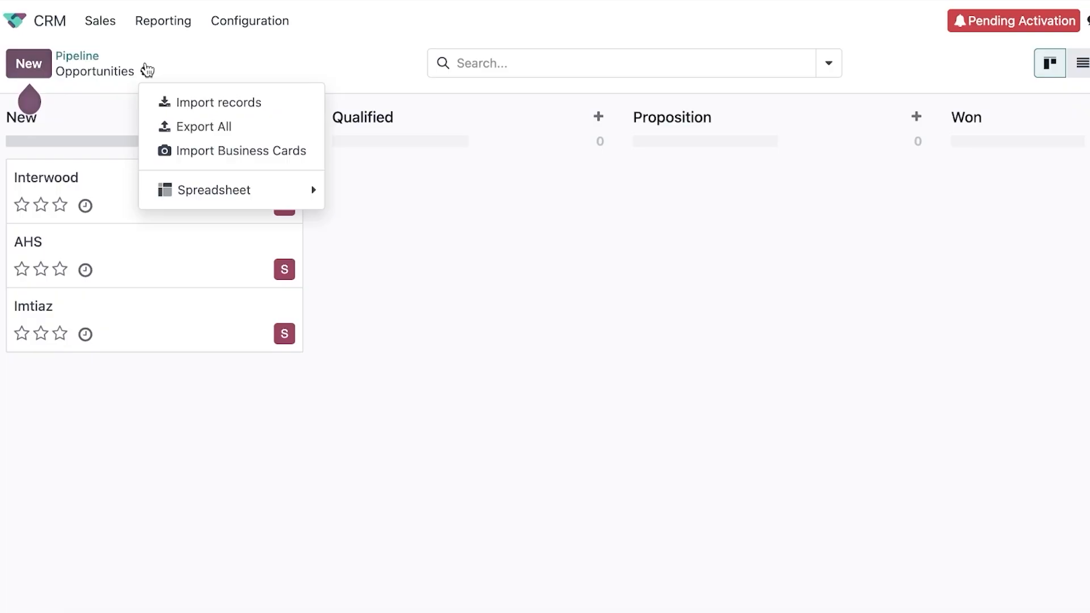
click(147, 70)
click(15, 21)
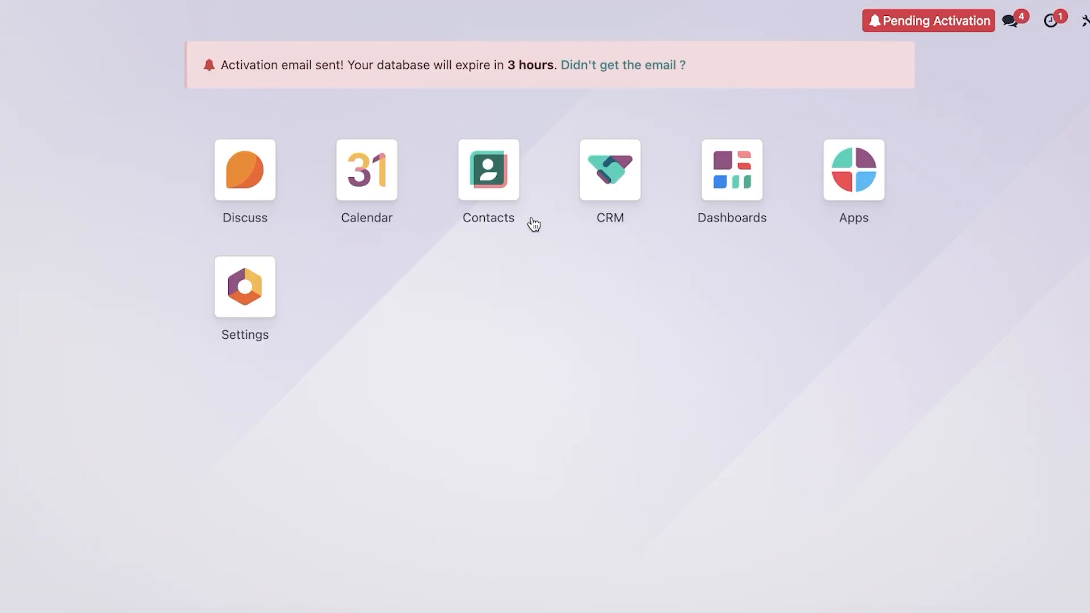
click(598, 178)
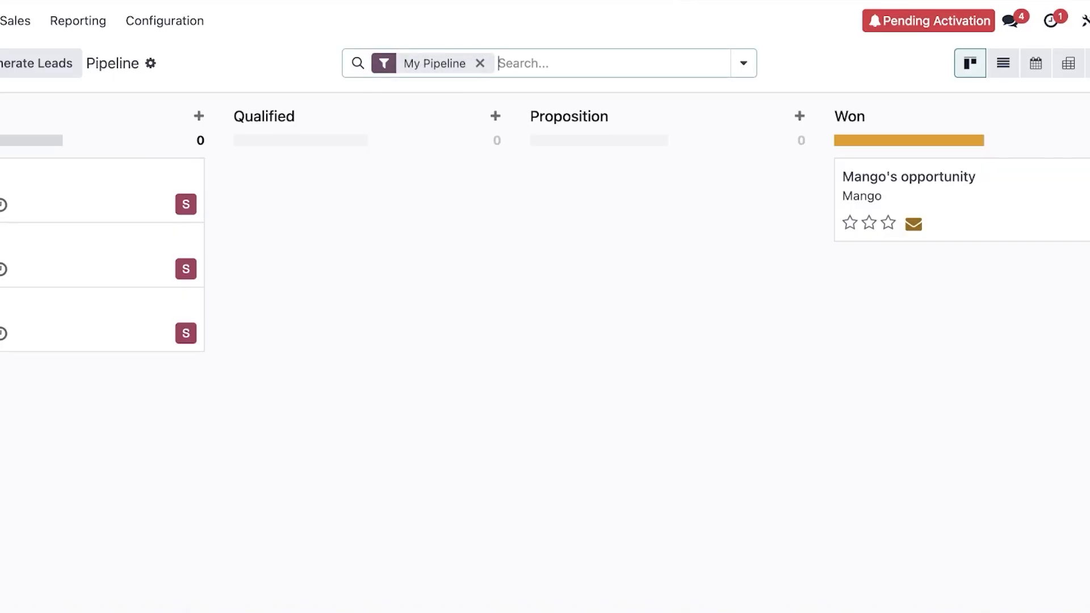
click(931, 23)
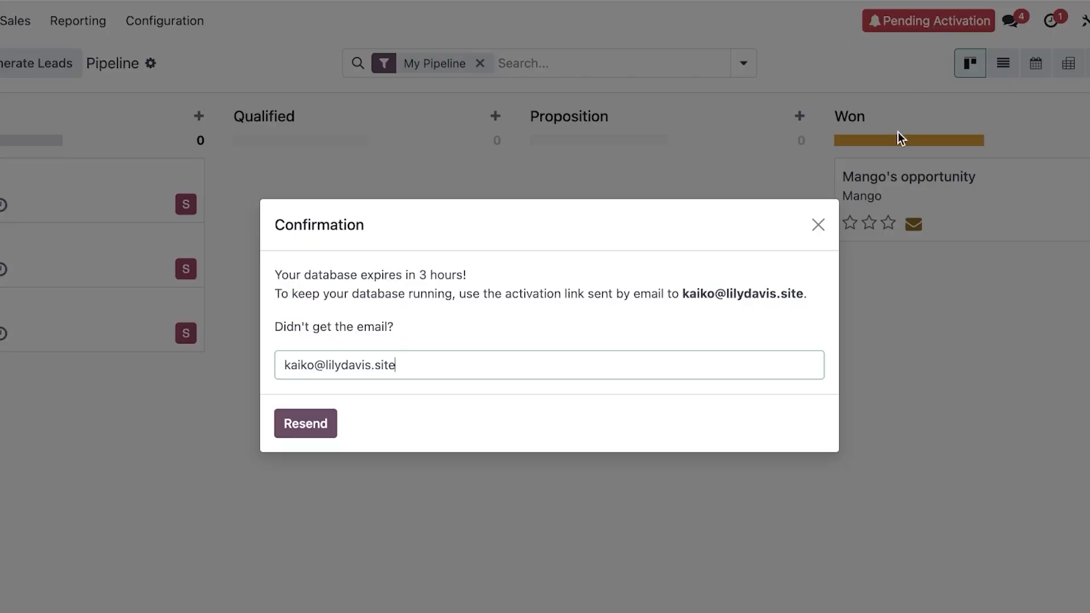
click(820, 221)
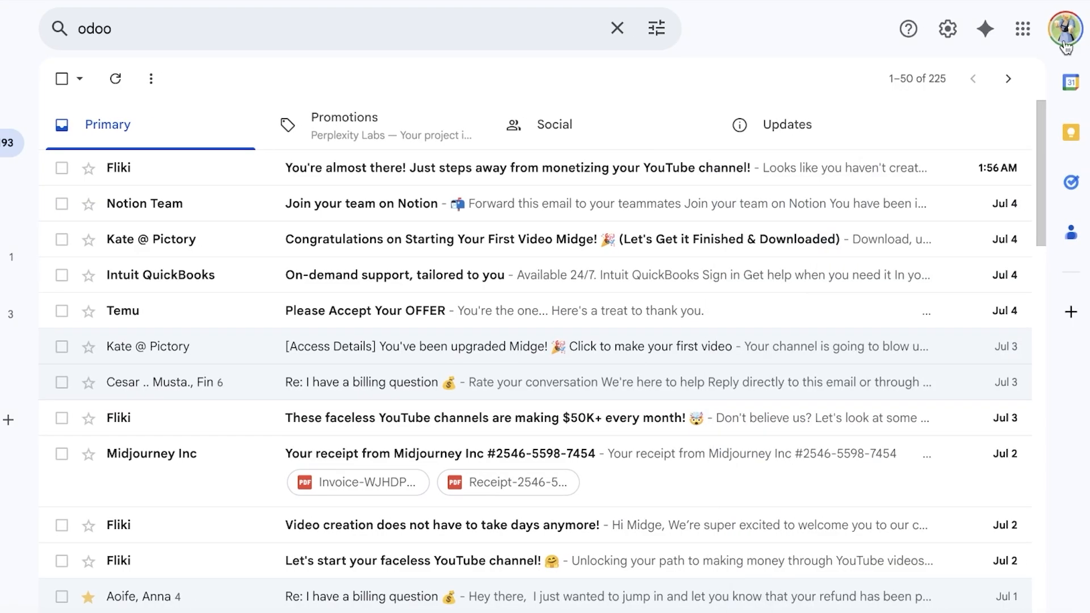
Switch to the Google account with the 'Activate kaiko.odoo.com' email and follow its activation link.
click(1065, 29)
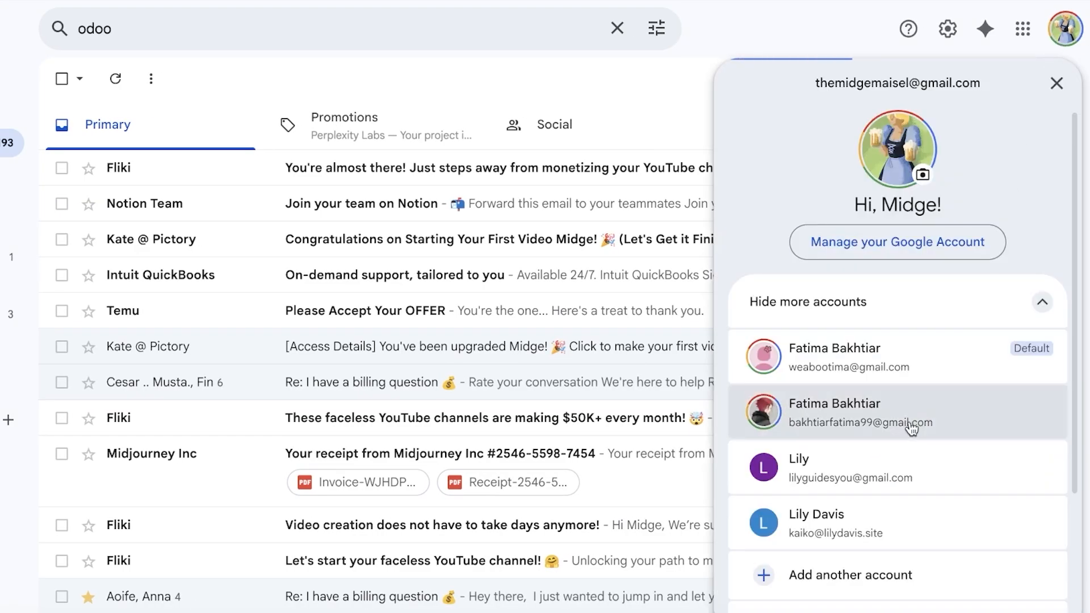
click(844, 507)
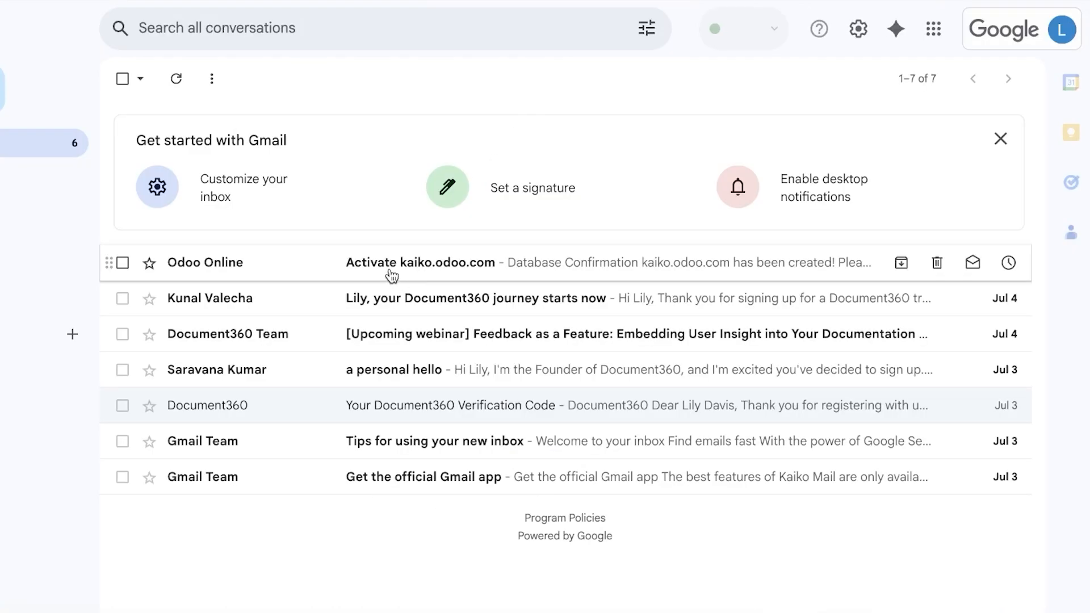
click(429, 261)
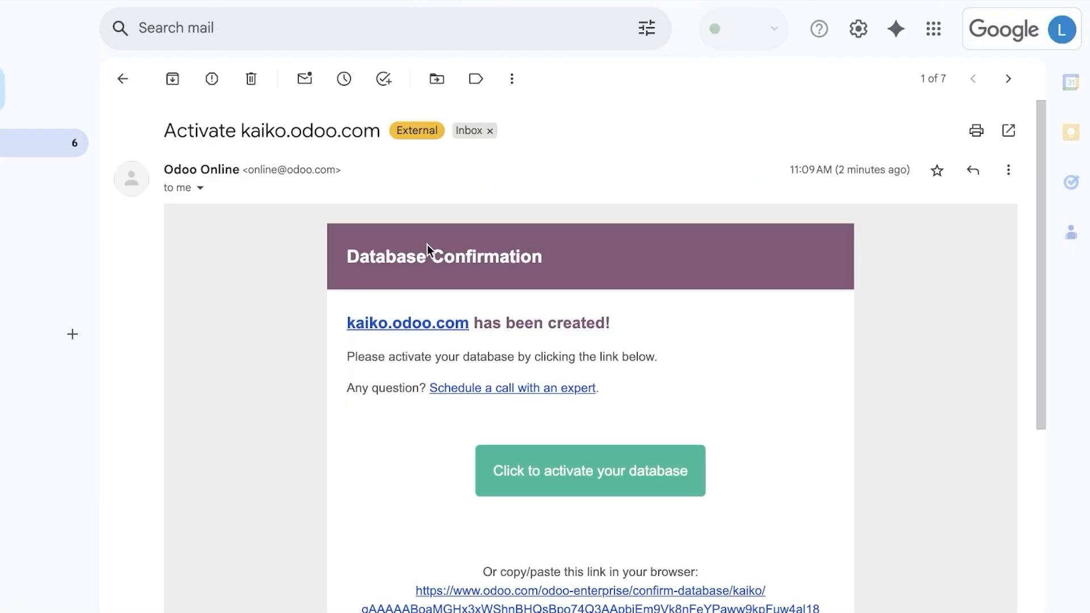
click(593, 454)
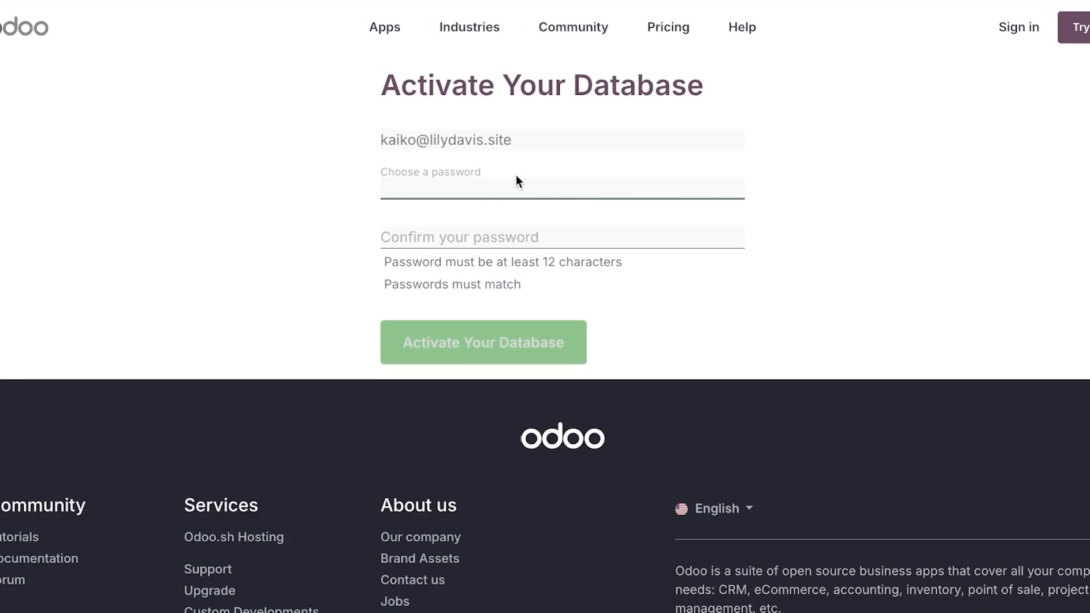
Set and confirm a 12-character password and activate the database.
text(*******)
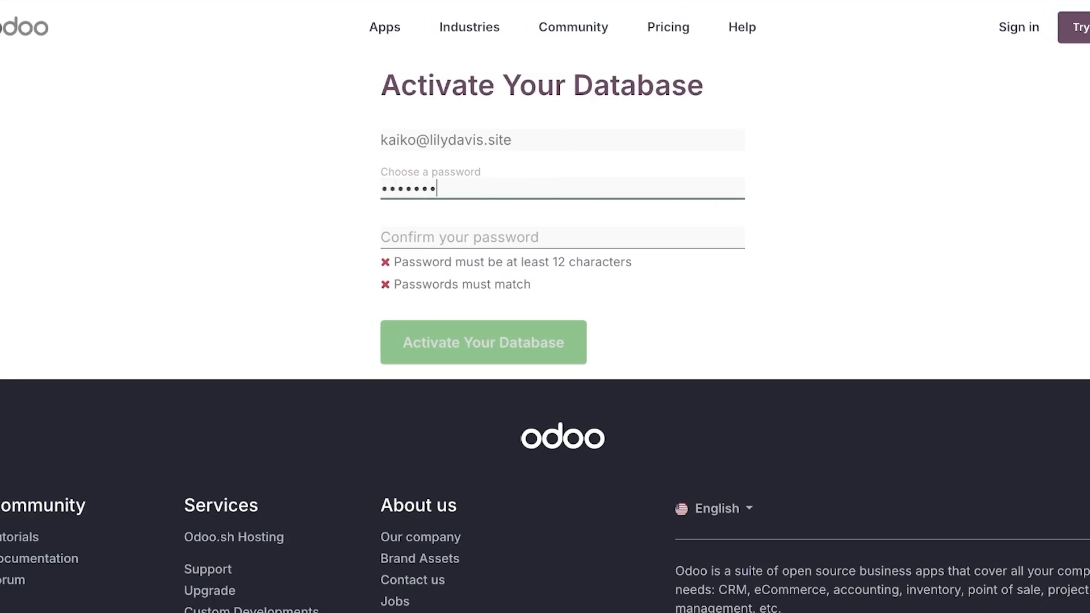
text(**)
click(495, 230)
text(**)
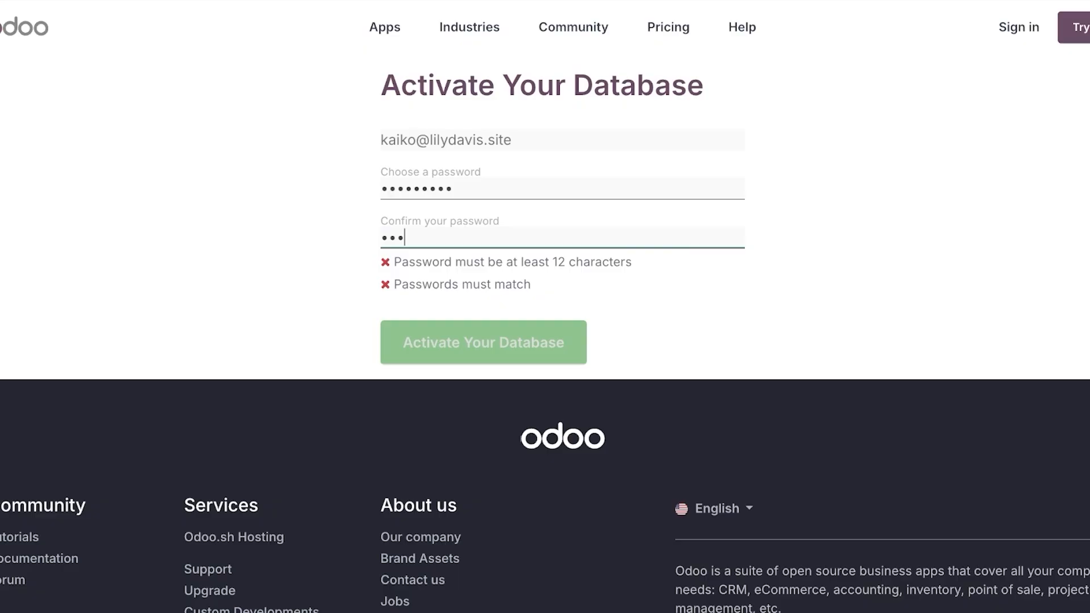
text(**)
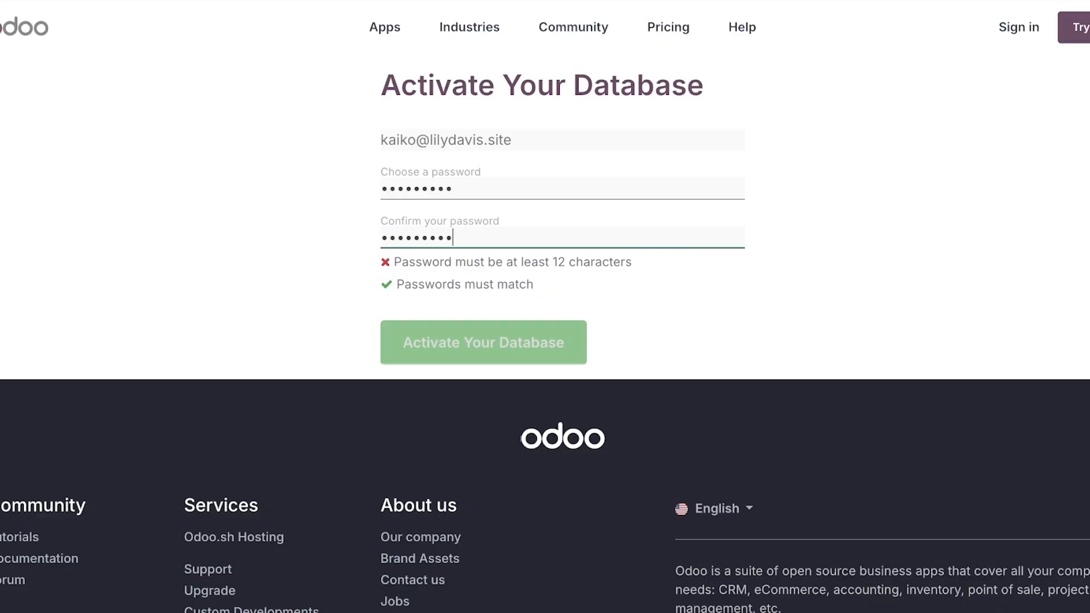
text(***)
click(552, 195)
text(***)
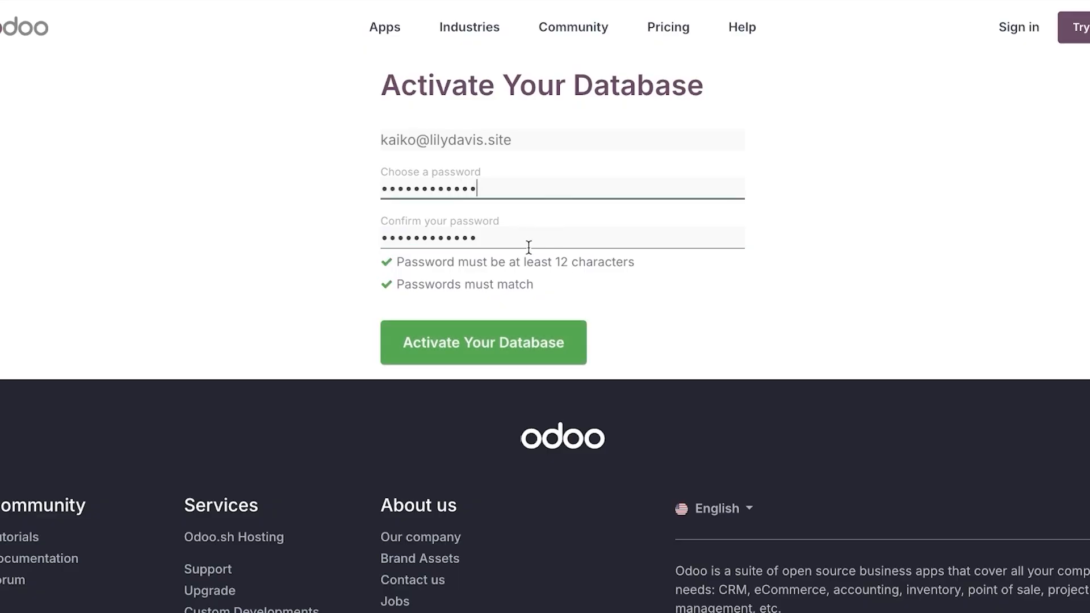
click(478, 352)
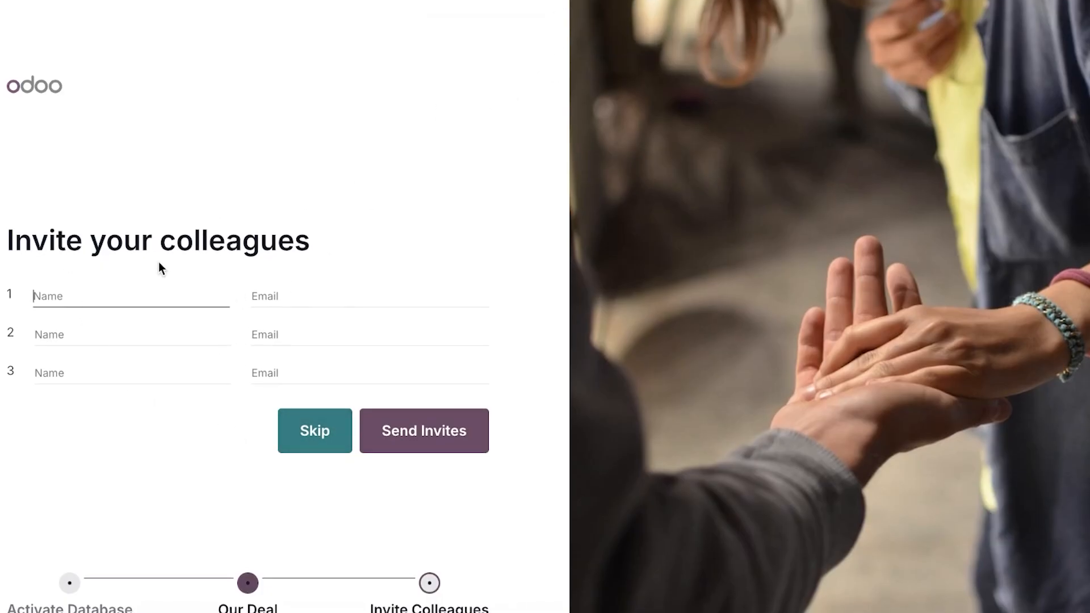
Invite two colleagues by entering their names and e-mail addresses and sending the invites.
click(86, 323)
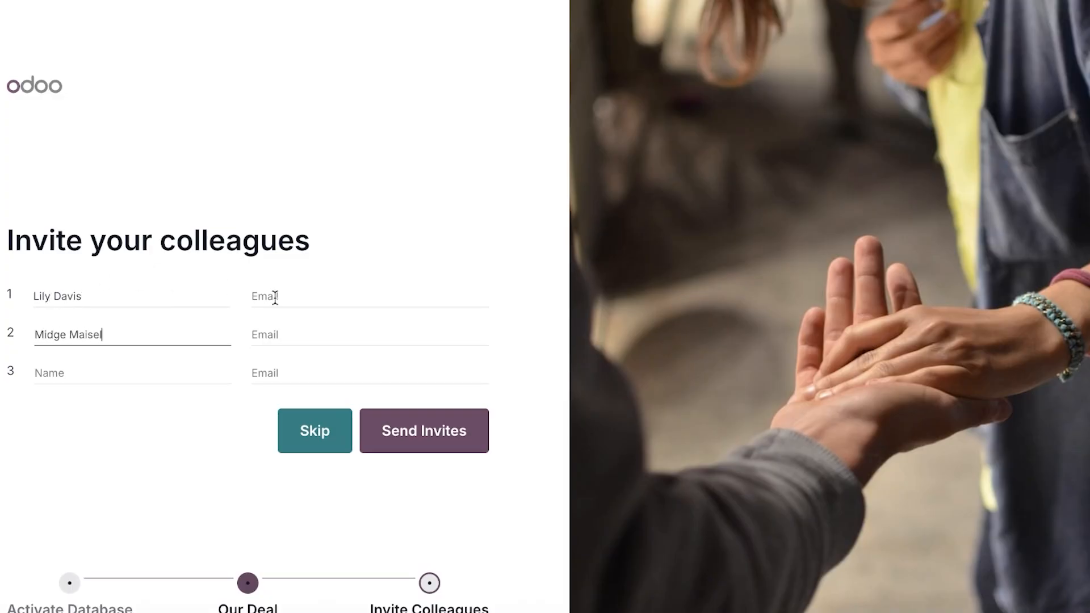
click(276, 297)
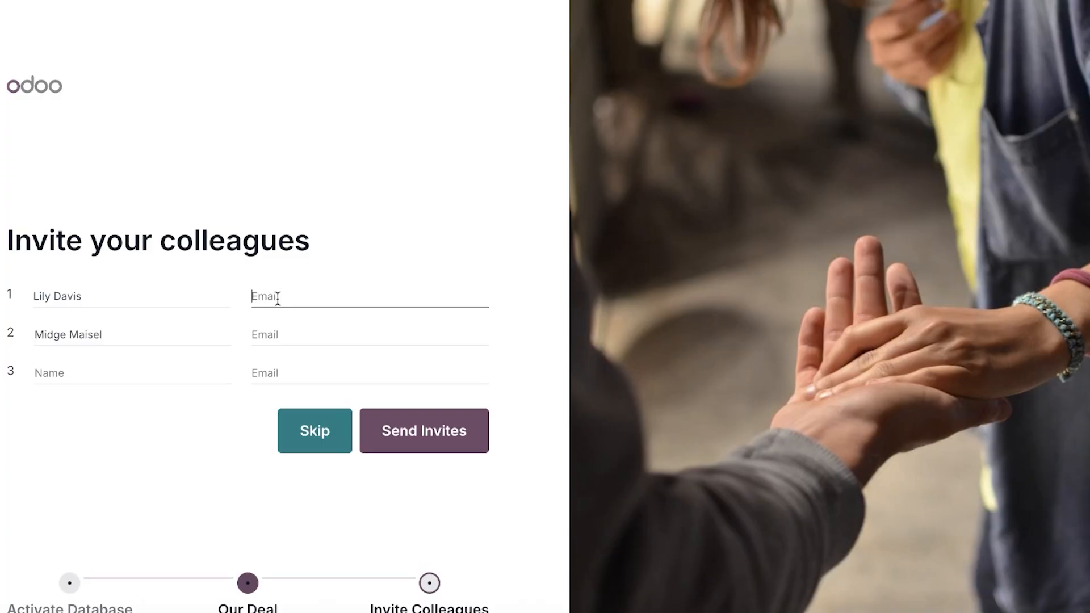
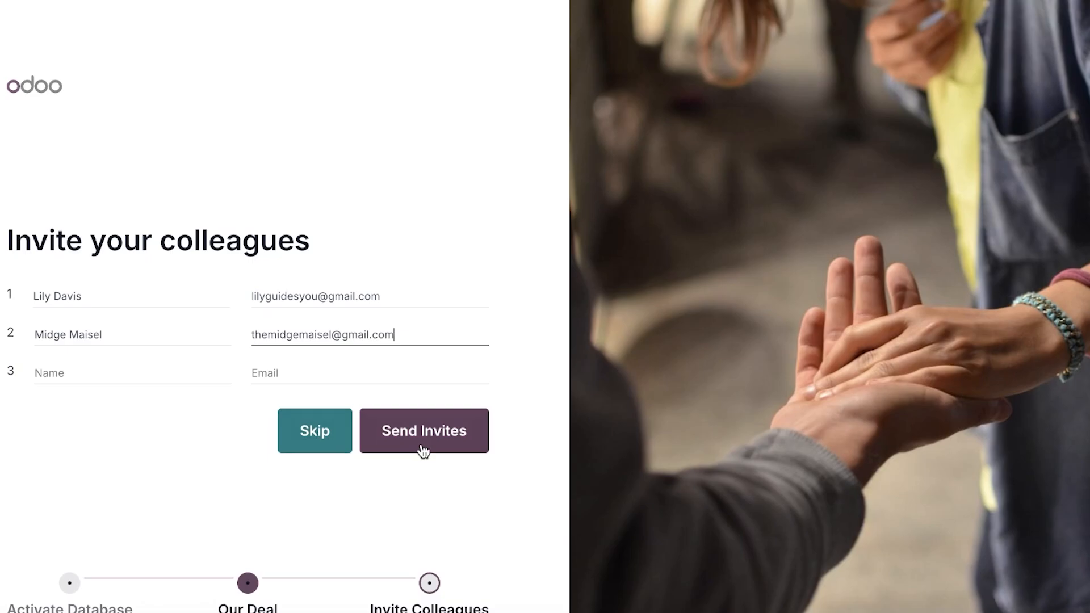
click(423, 448)
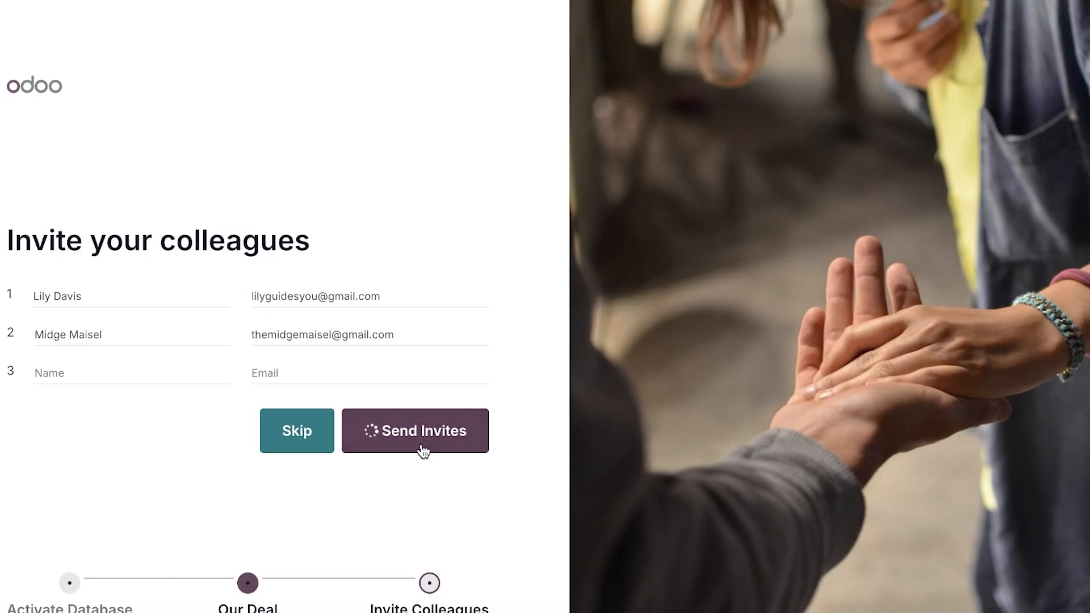
click(450, 445)
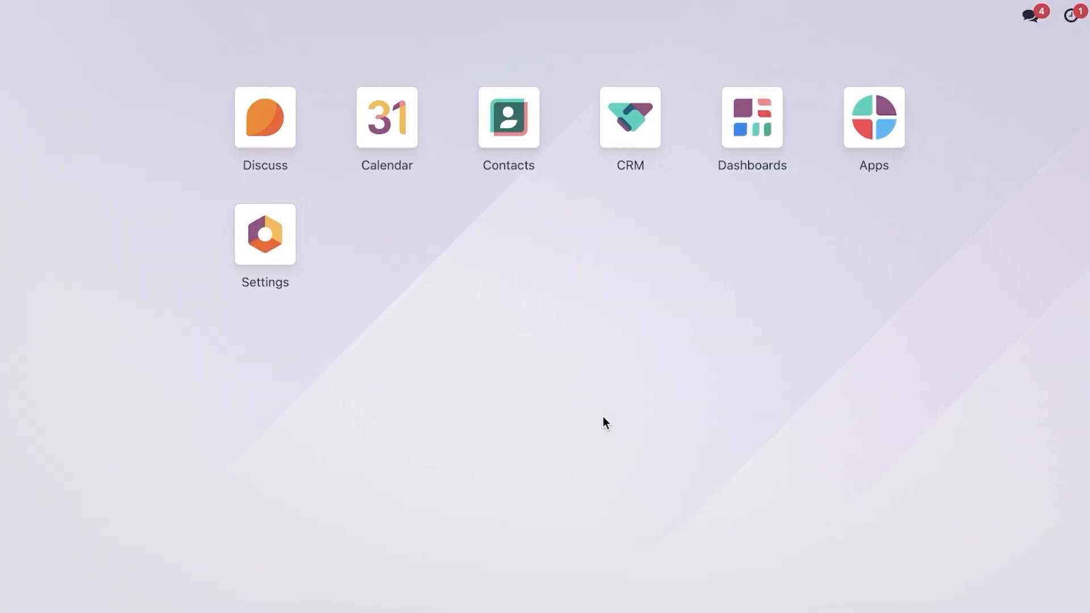
Clear the My Pipeline filter, add a Mango opportunity to New, and open the Imtiaz lead.
click(616, 119)
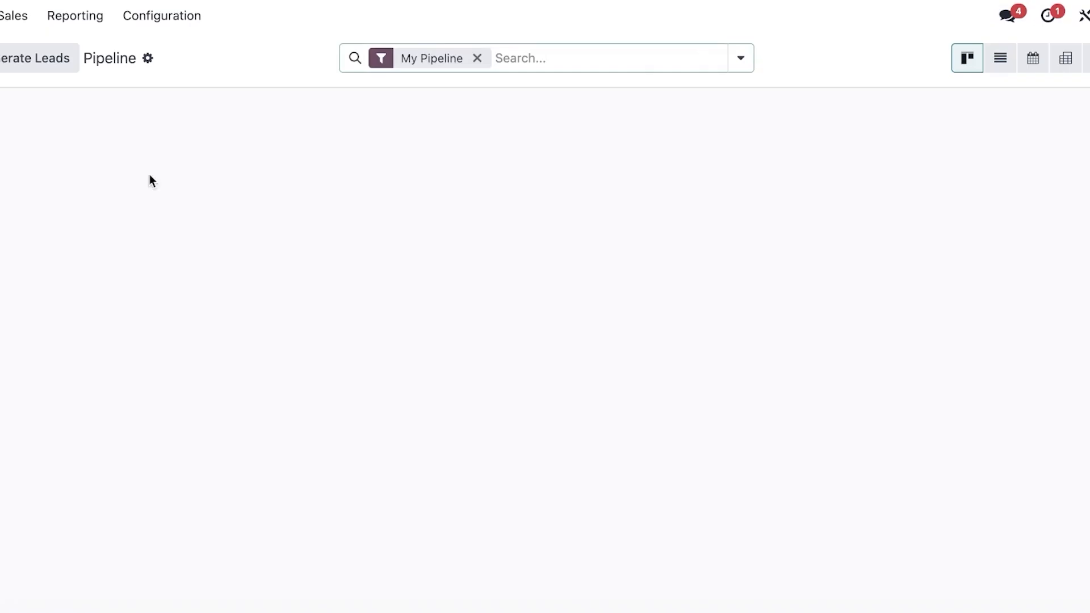
click(478, 58)
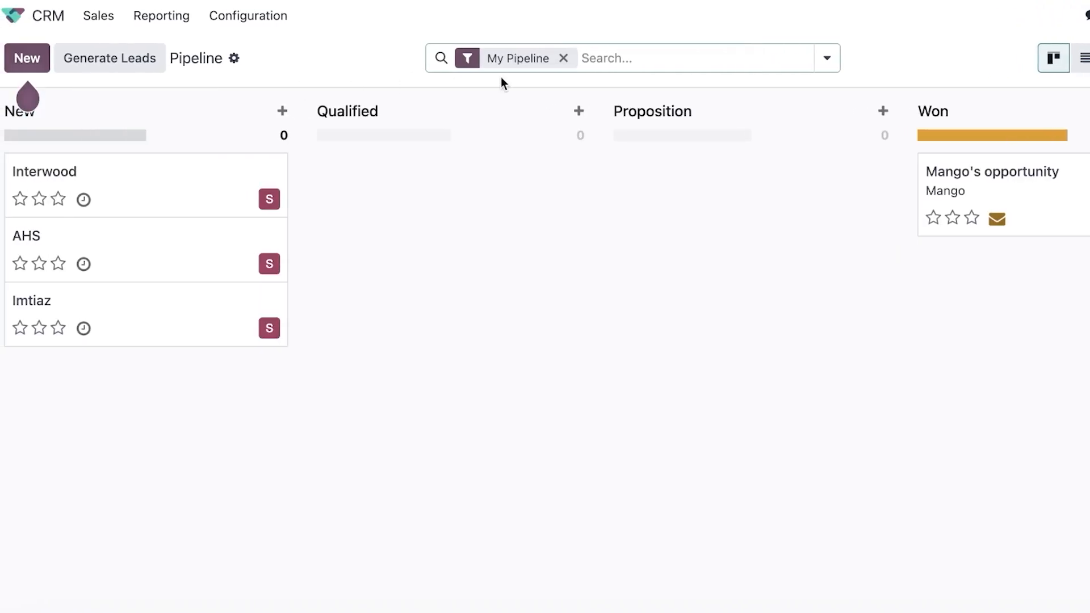
click(27, 59)
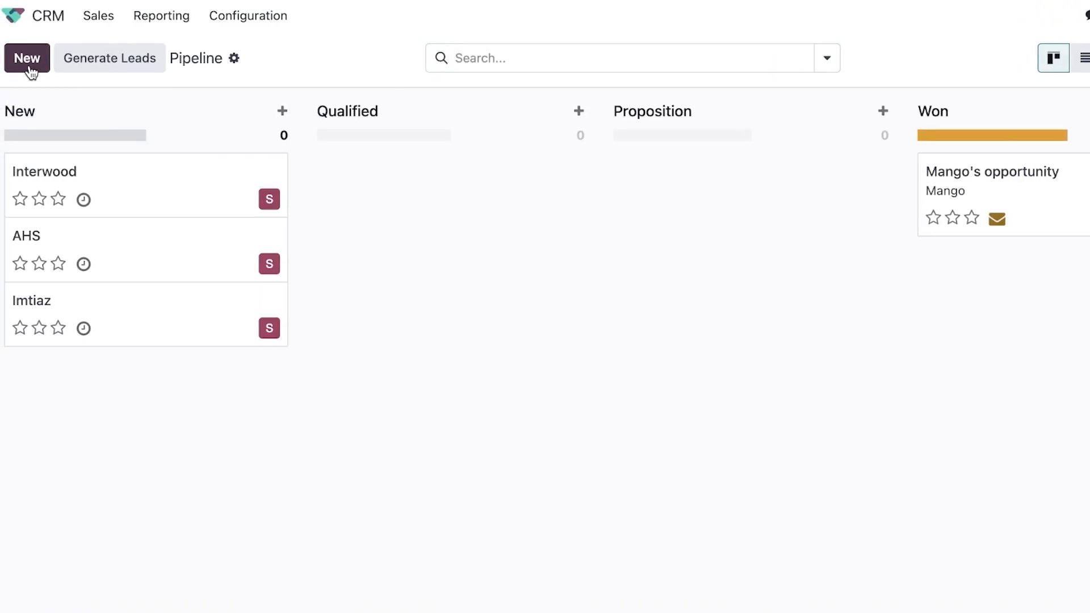
click(187, 178)
click(105, 250)
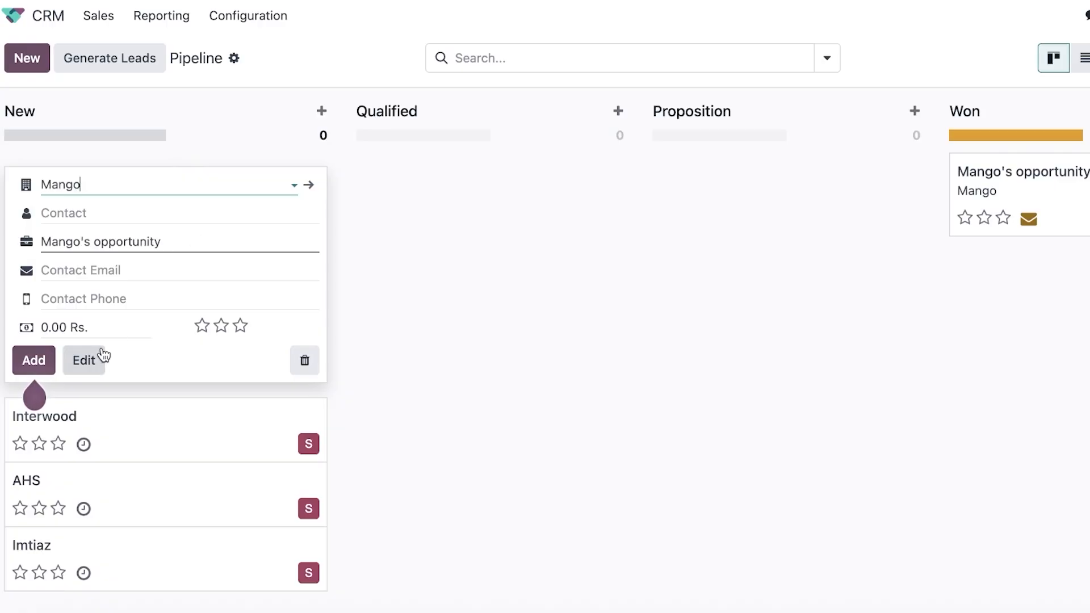
click(23, 367)
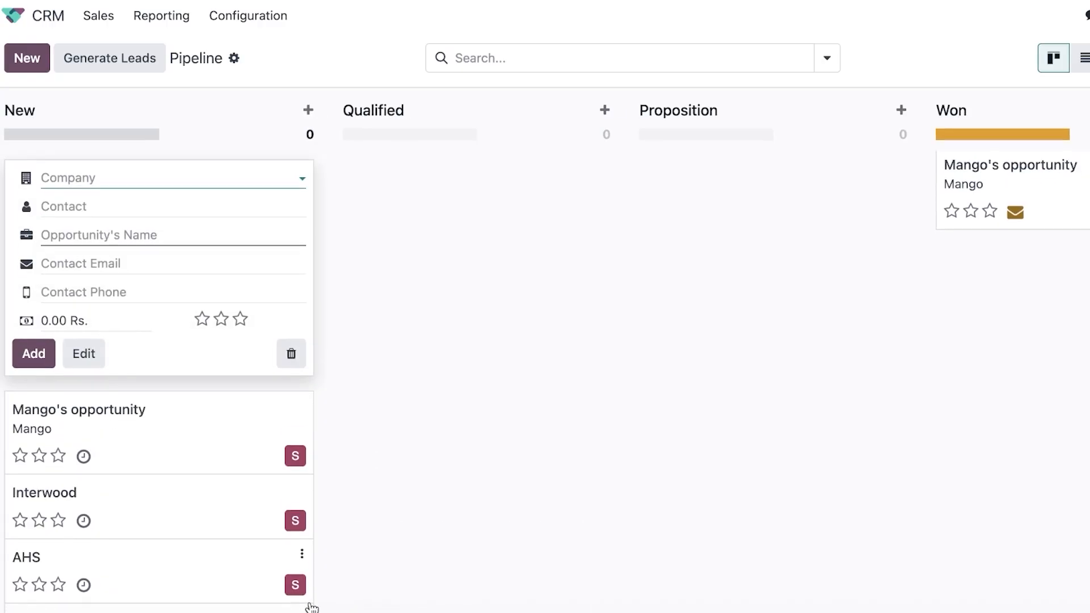
scroll(312, 607, down, 1)
click(299, 599)
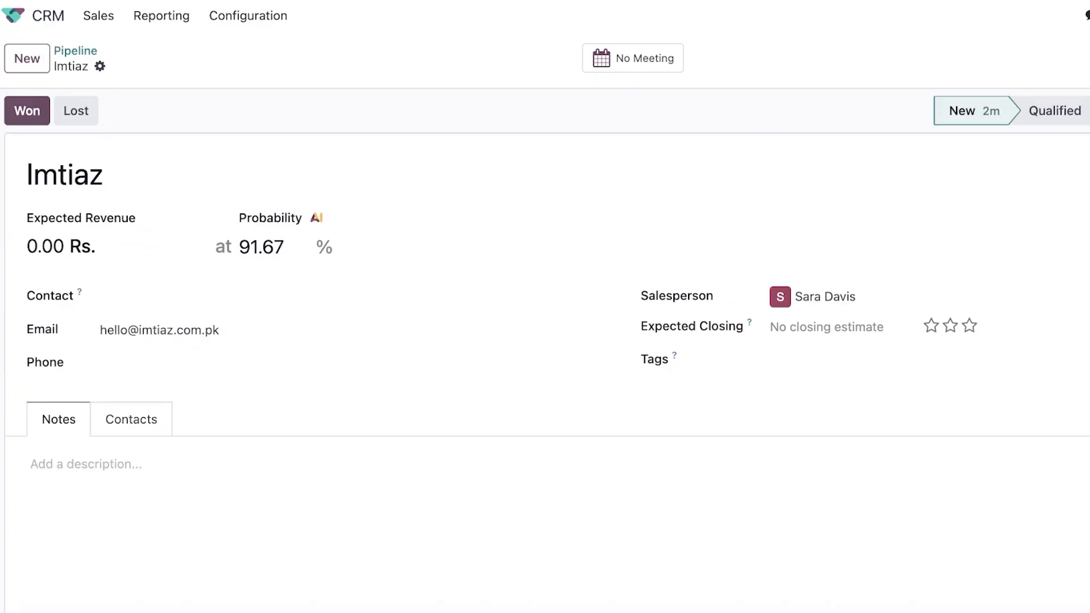
Move Imtiaz and AHS into Qualified, and Interwood and Mango's opportunity into Proposition.
click(23, 1)
drag(126, 387, 540, 292)
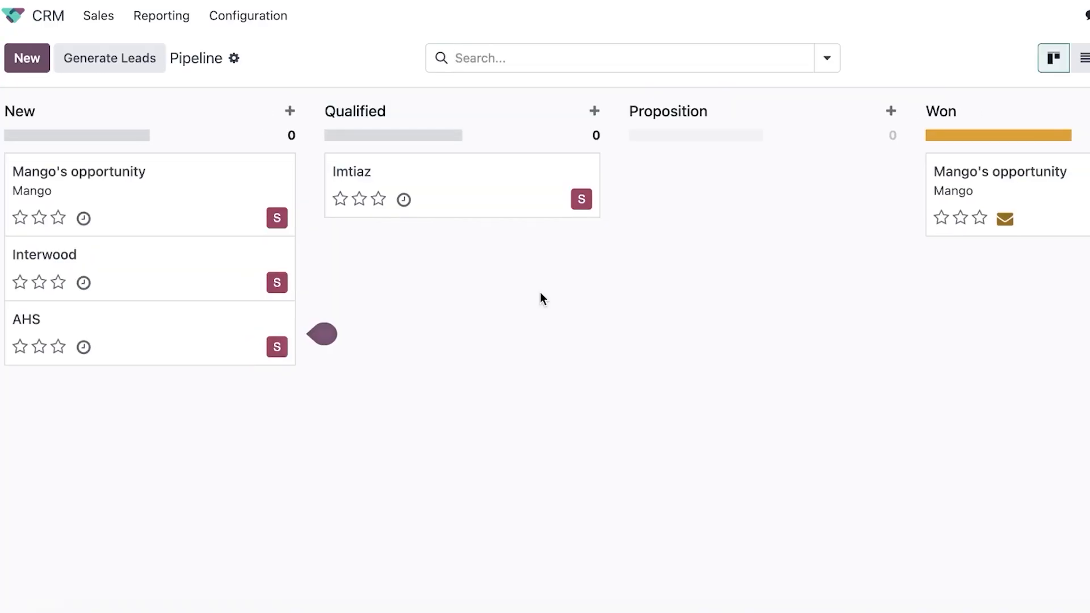
drag(170, 346, 348, 300)
drag(189, 287, 488, 345)
drag(242, 218, 511, 210)
drag(475, 414, 775, 272)
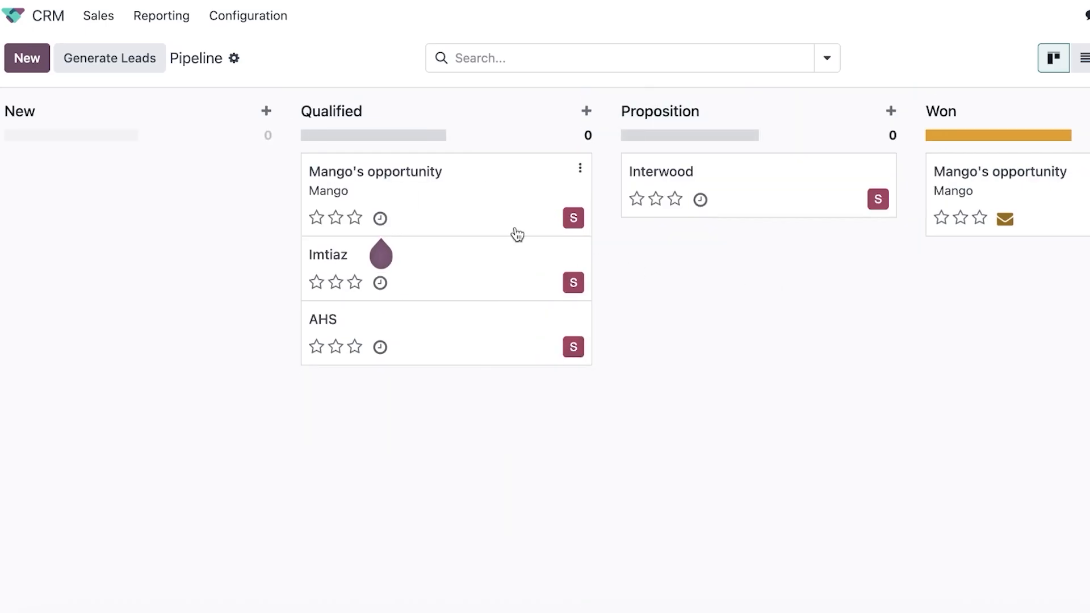
drag(411, 213, 732, 213)
Schedule and save a To-Do activity on the Imtiaz opportunity.
click(379, 200)
click(582, 291)
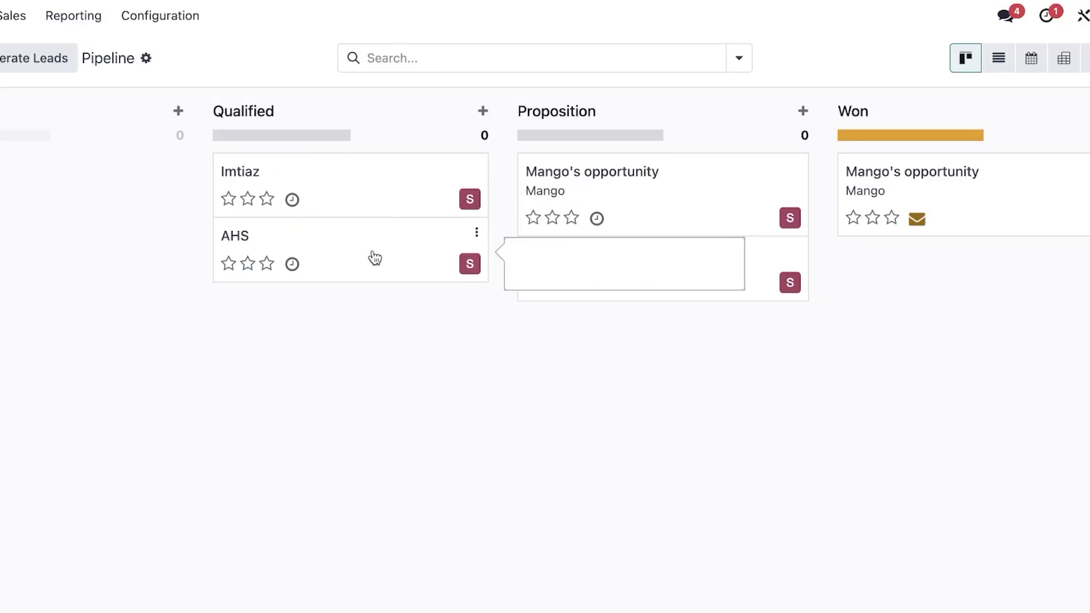
click(47, 16)
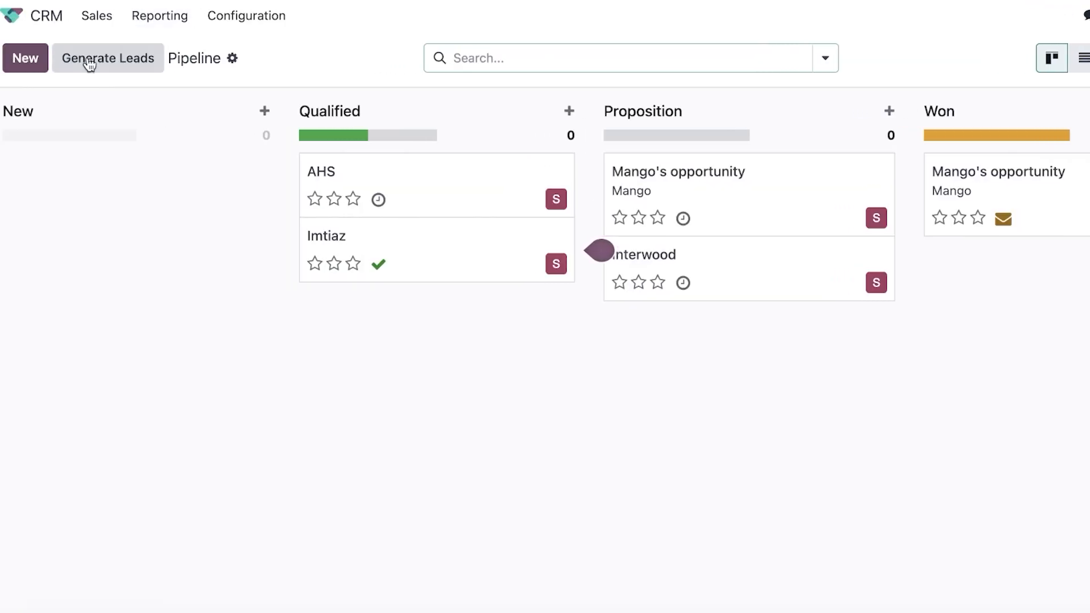
click(232, 58)
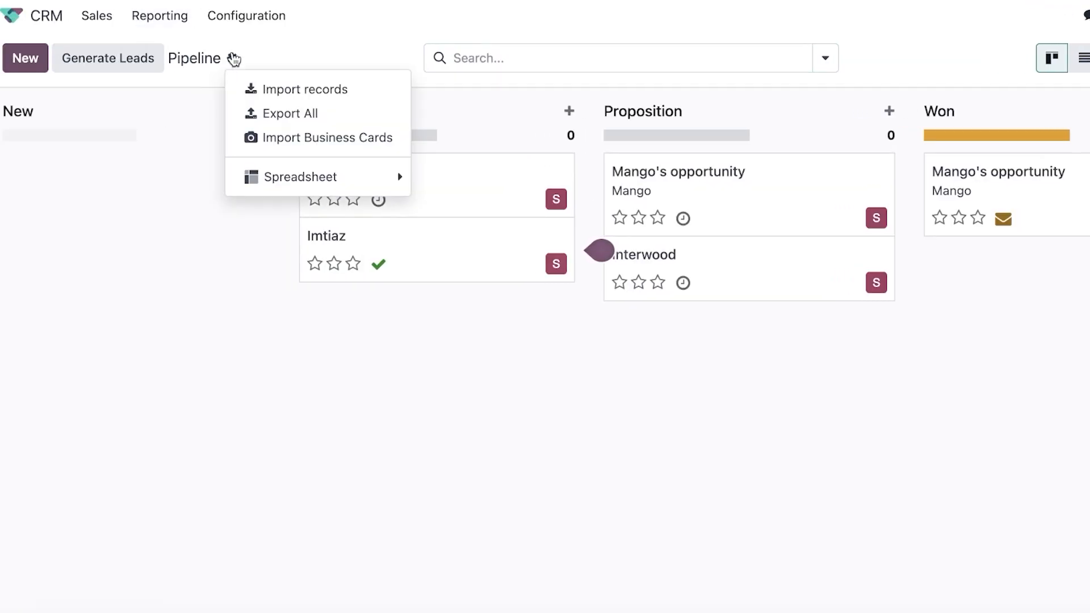
Filter the CRM pipeline to My Pipeline.
click(57, 19)
click(90, 17)
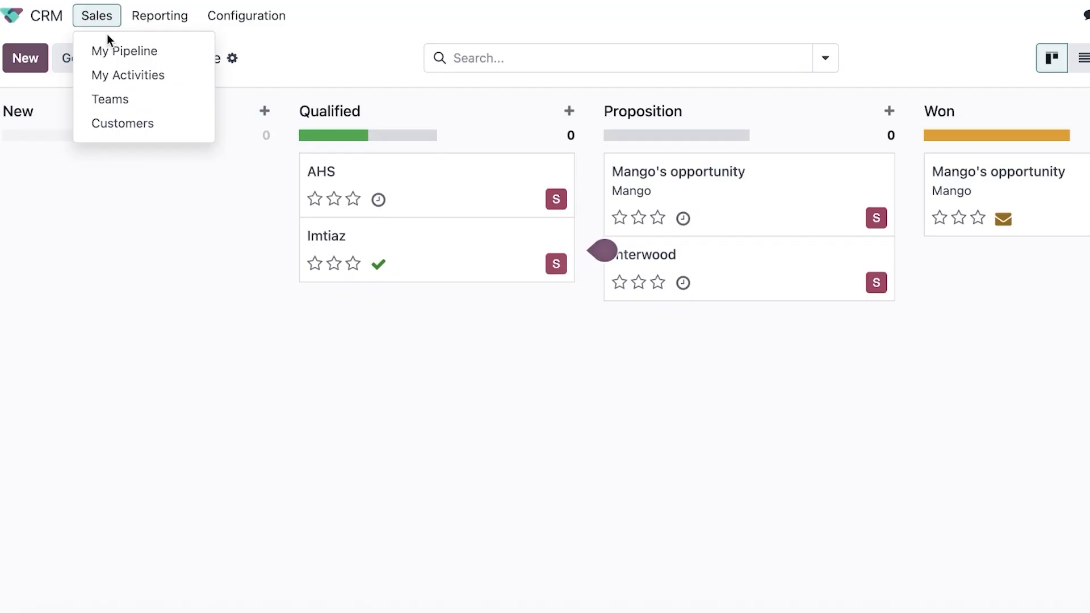
click(111, 52)
Open the Pipeline Analysis report from Reporting.
click(96, 15)
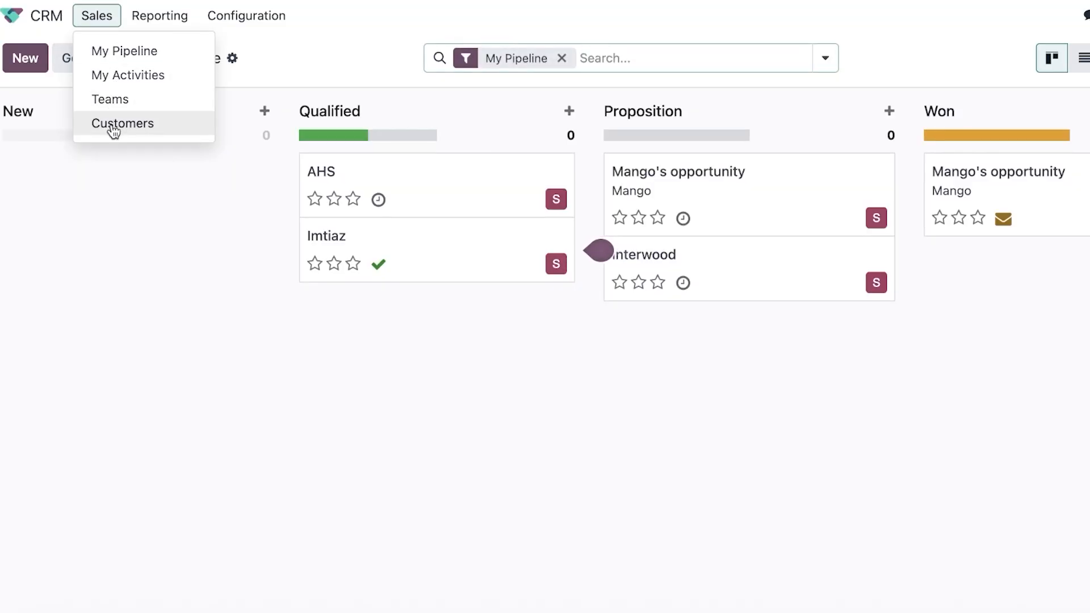
click(139, 18)
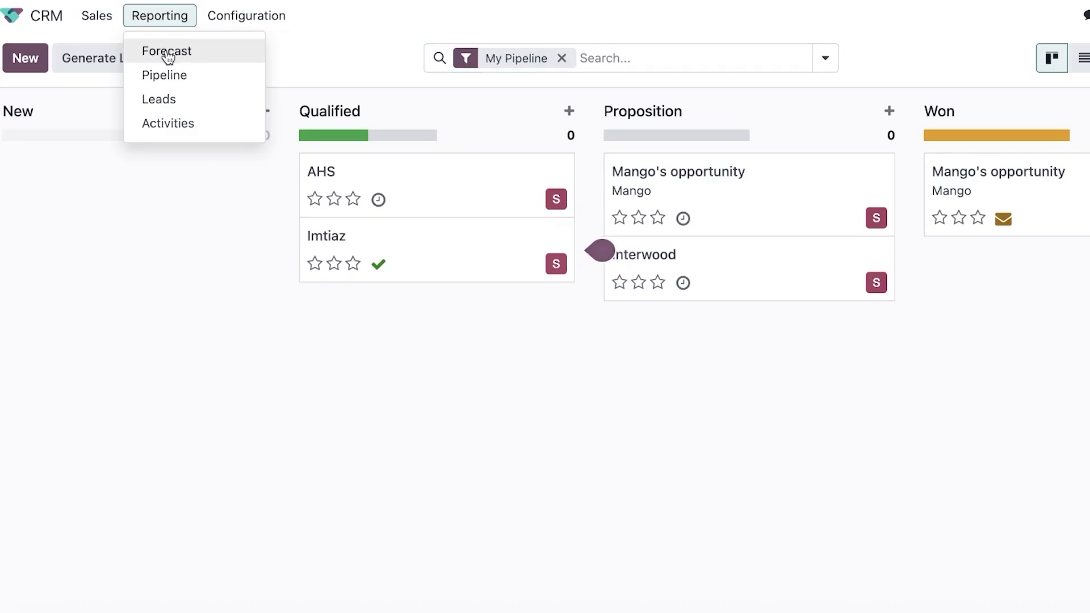
click(168, 76)
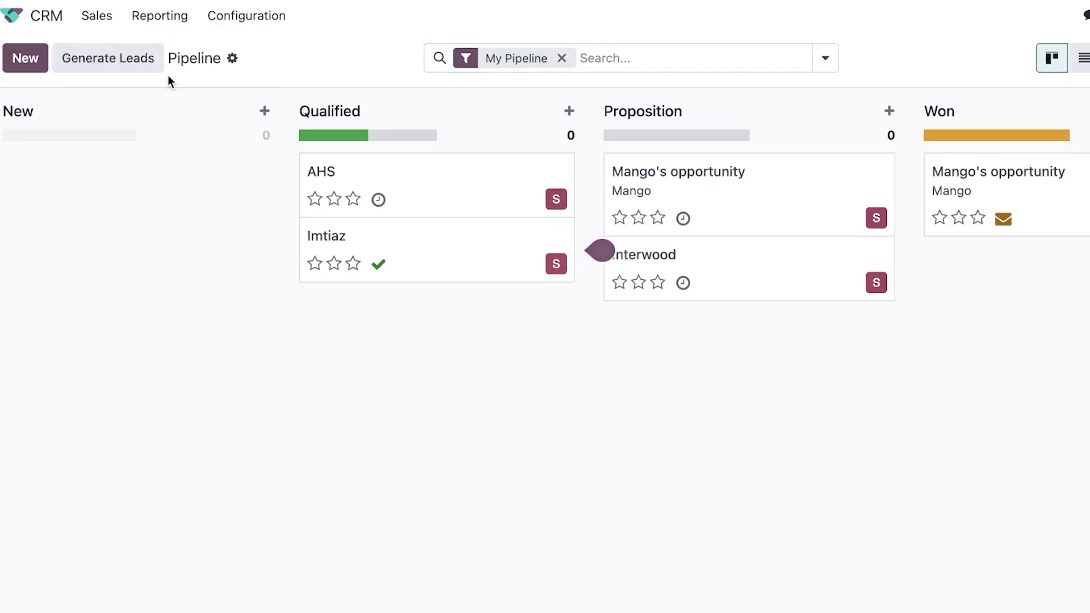
Go to the CRM Settings page from Configuration.
click(165, 20)
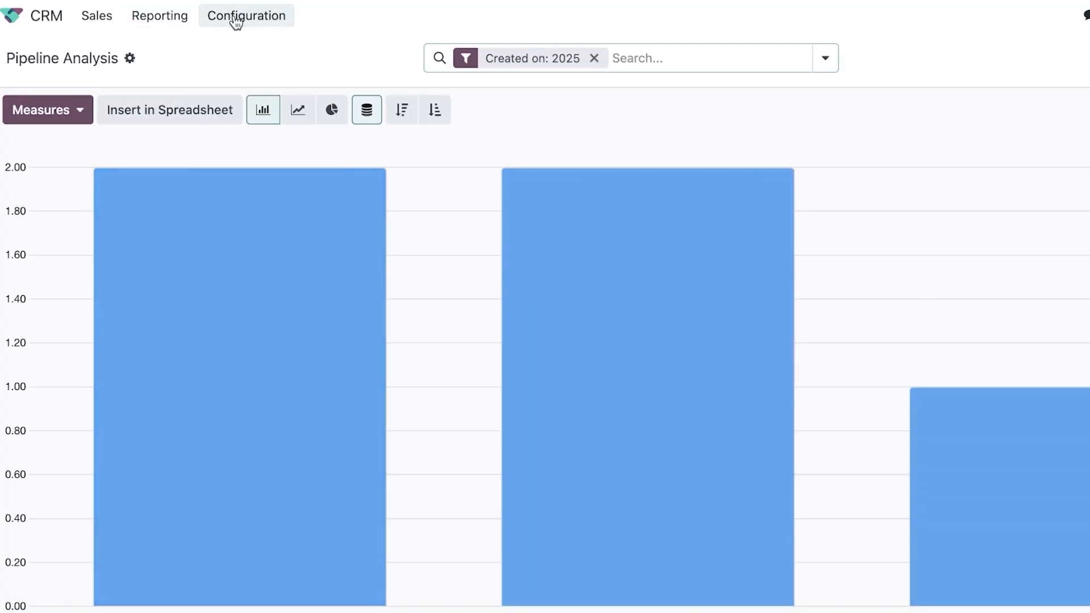
click(236, 20)
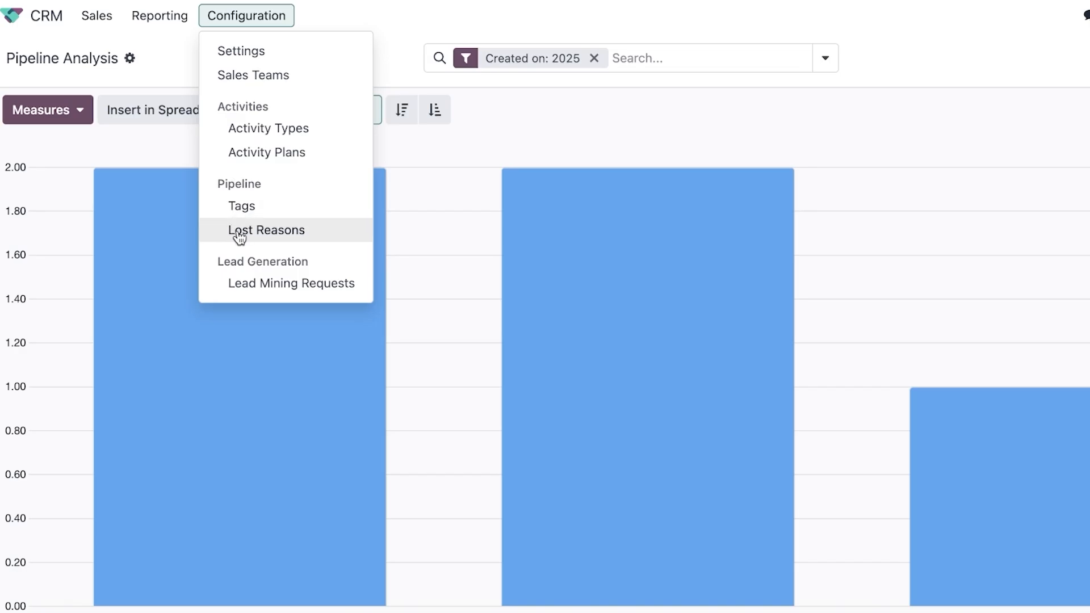
click(255, 52)
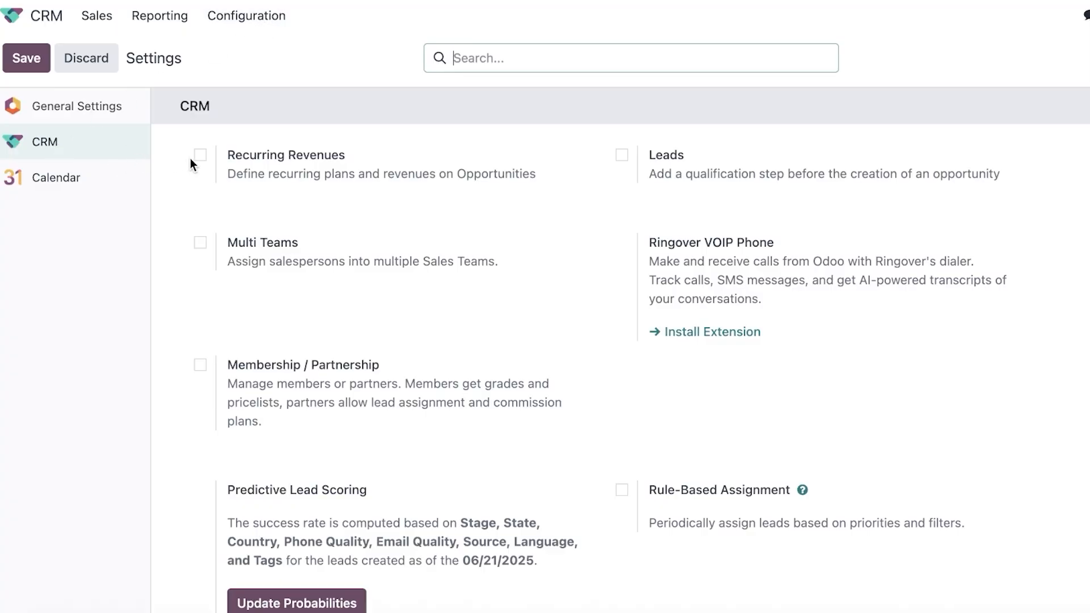
Tick the Leads qualification checkbox in CRM Settings and save the change.
scroll(426, 294, down, 7)
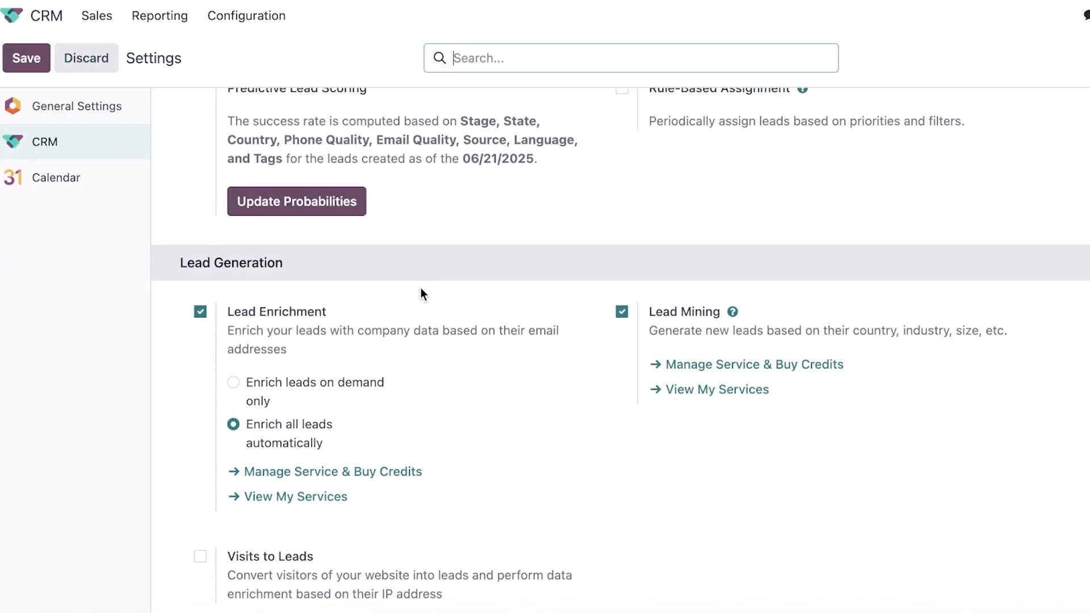
scroll(422, 294, up, 7)
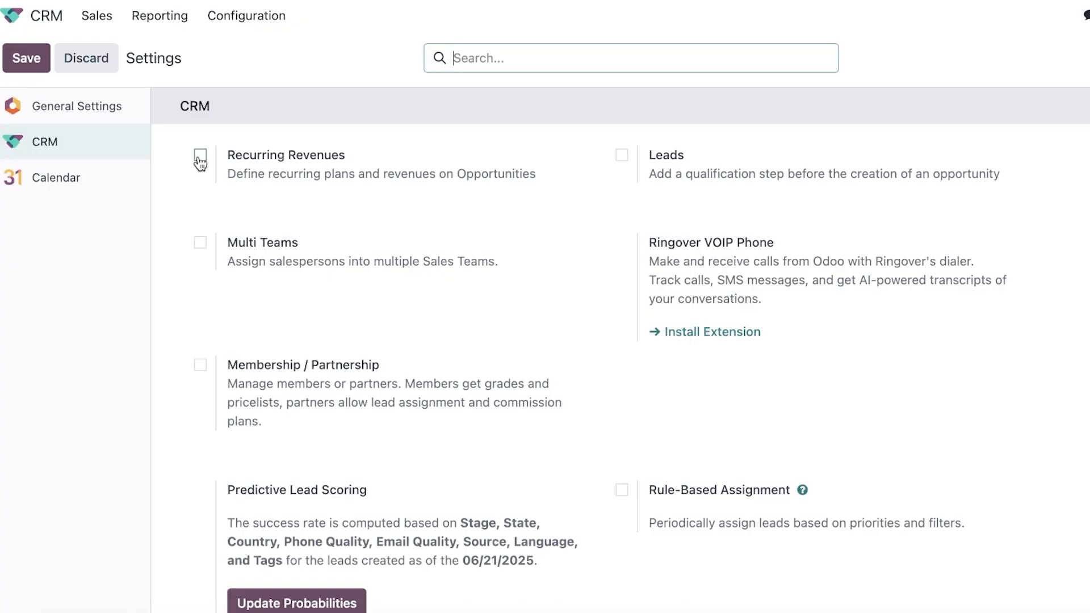
click(622, 156)
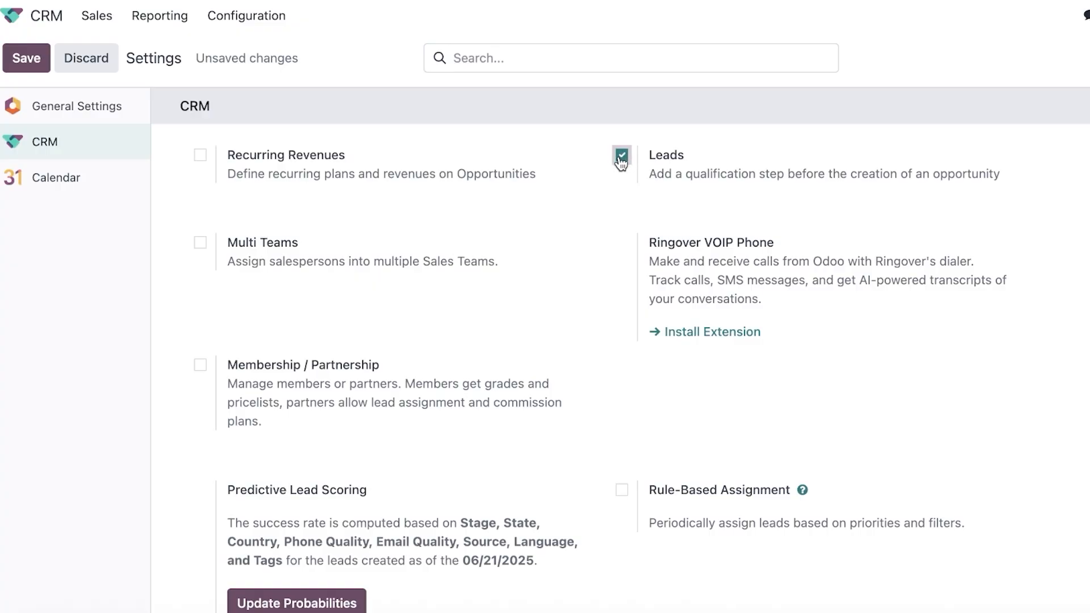
scroll(347, 351, down, 1)
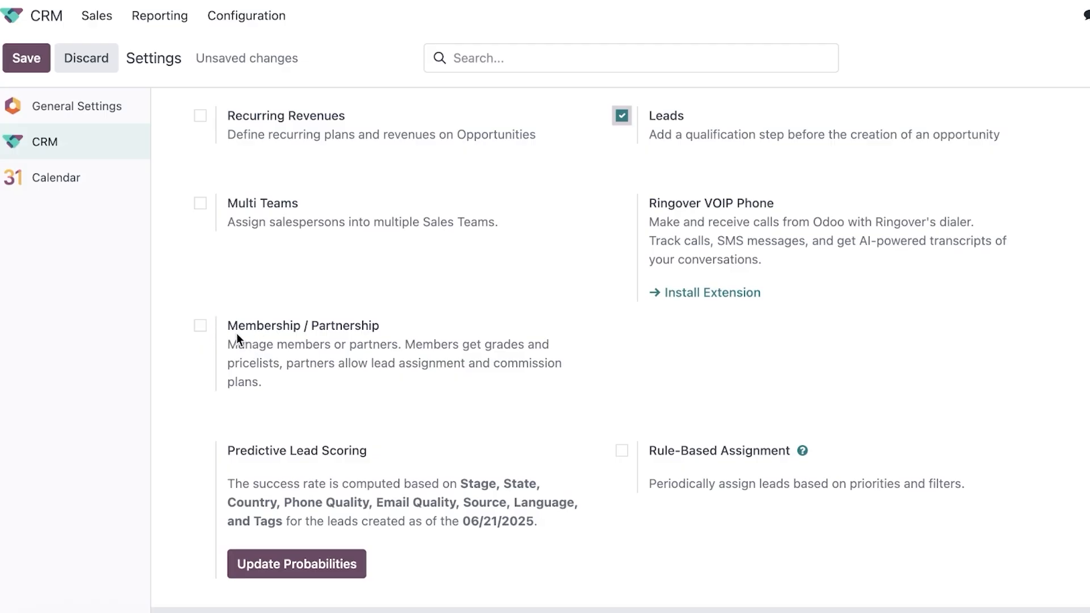
scroll(236, 333, down, 5)
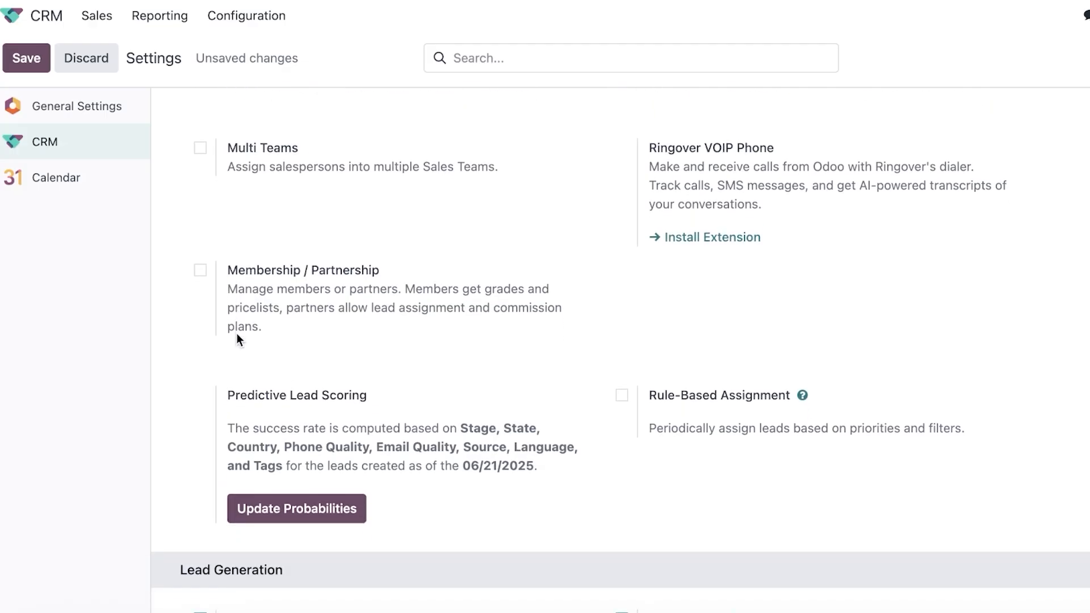
click(231, 370)
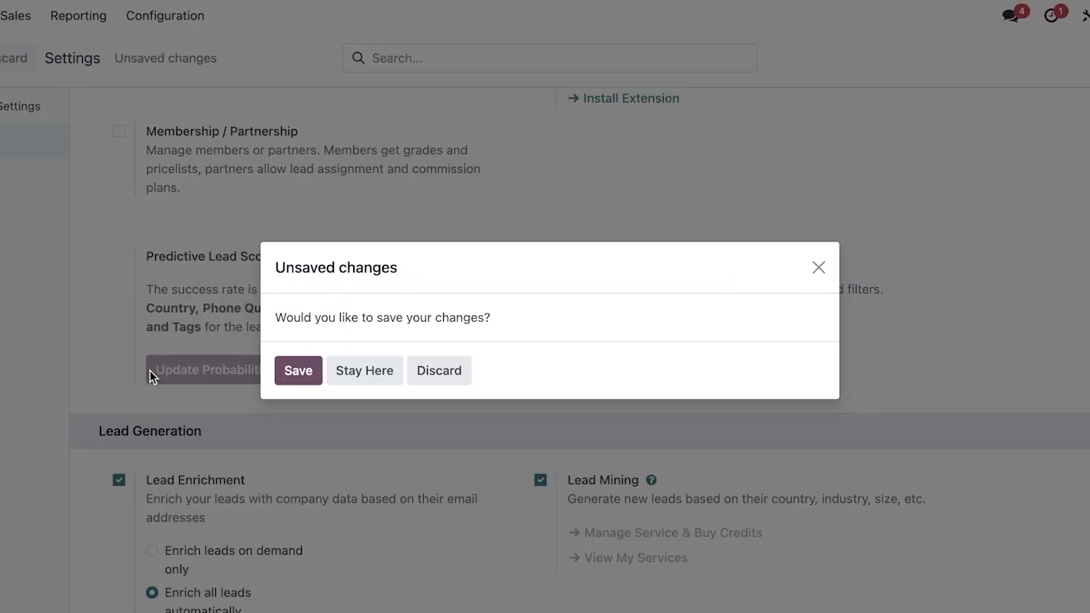
click(298, 370)
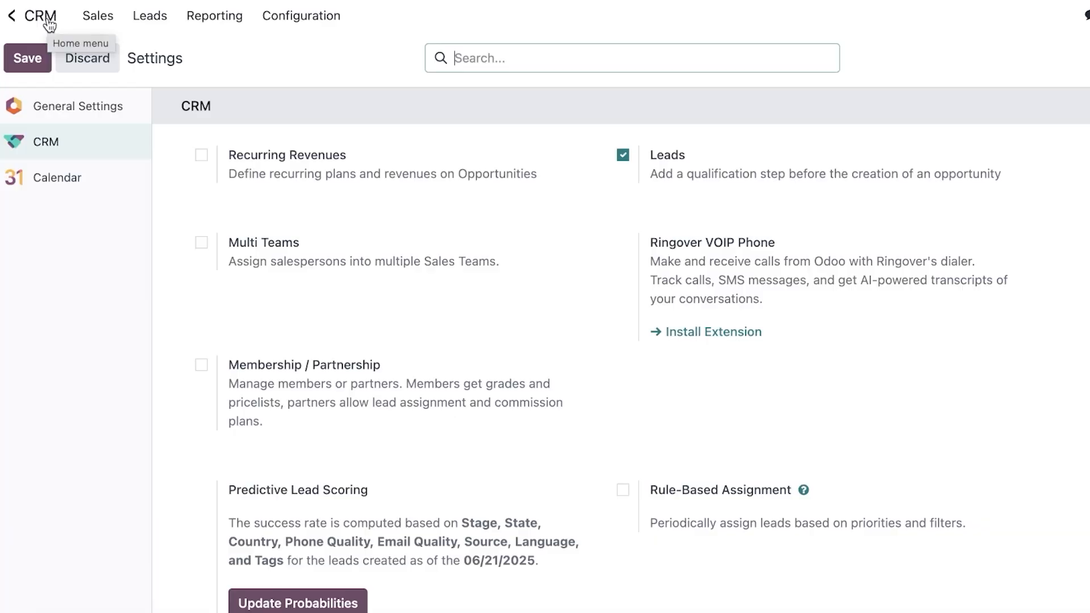
click(46, 18)
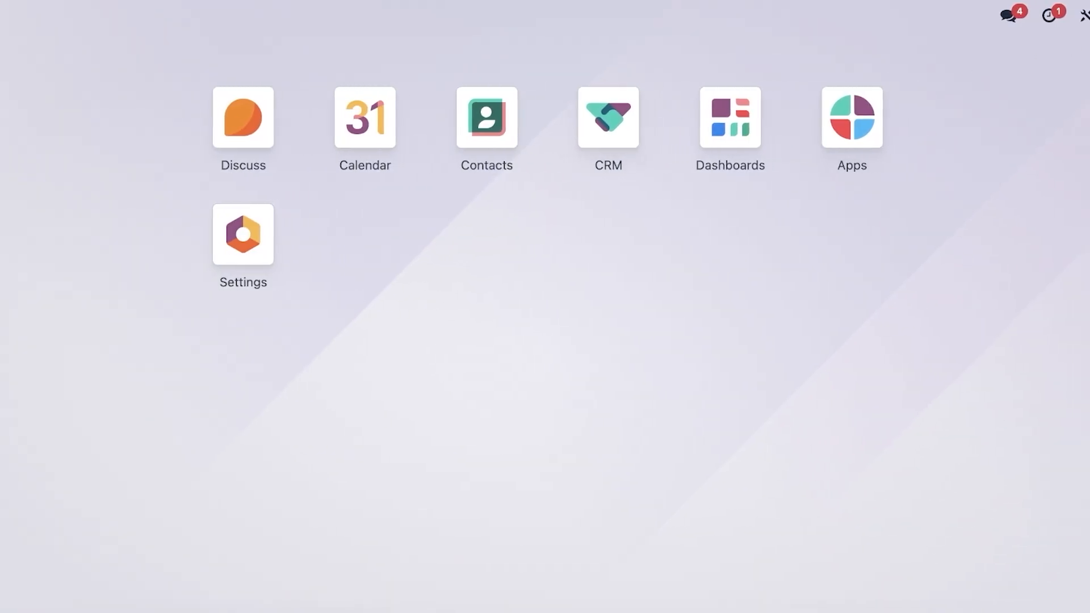
In user Preferences, set Notification to Handle in Odoo, keep calendar privacy Public, and save.
click(1080, 17)
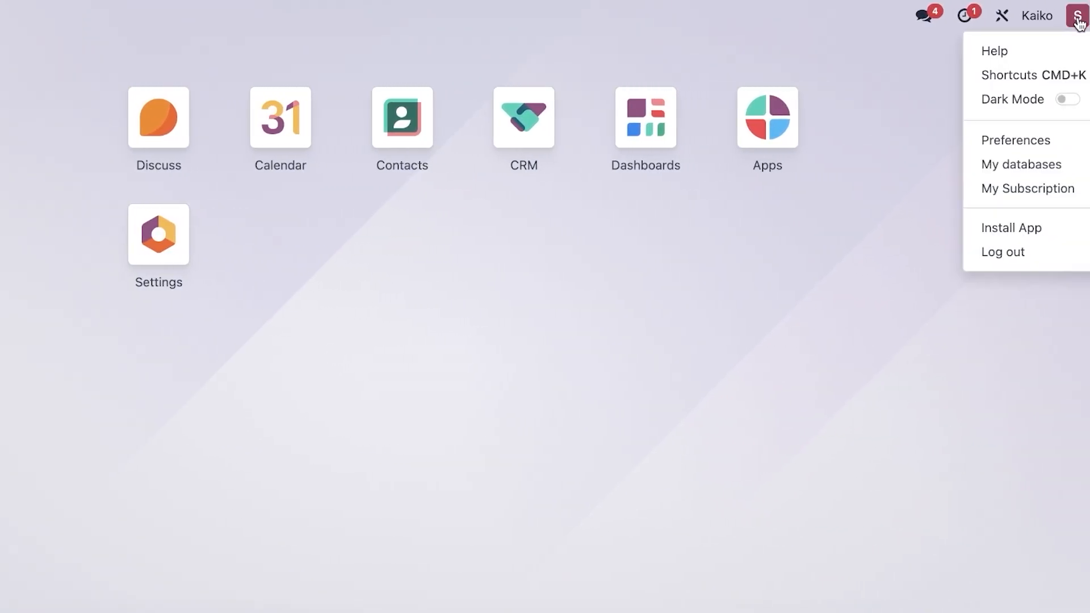
click(523, 119)
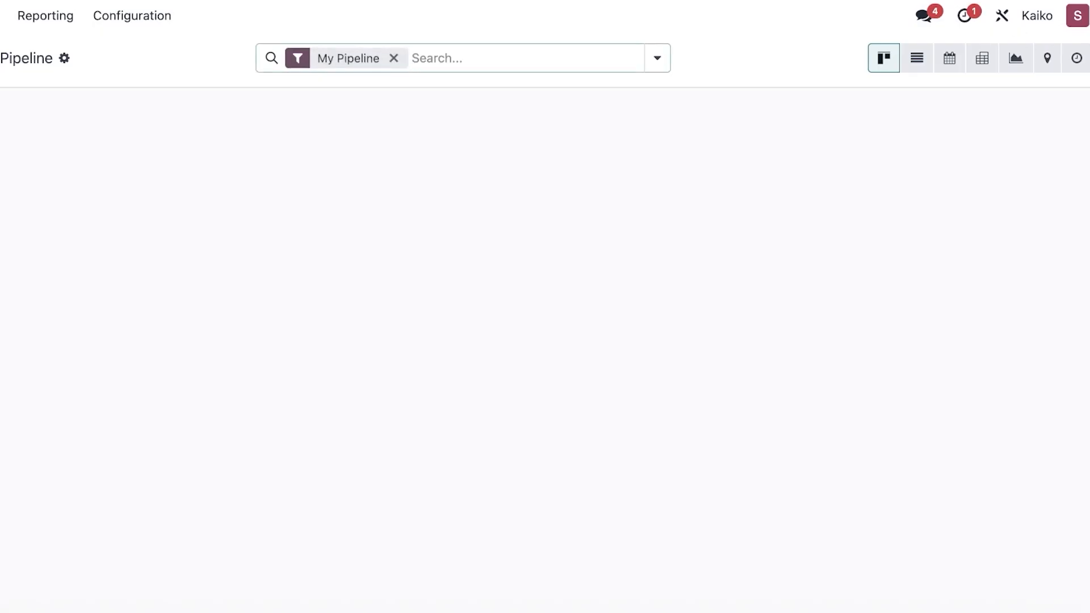
click(1080, 18)
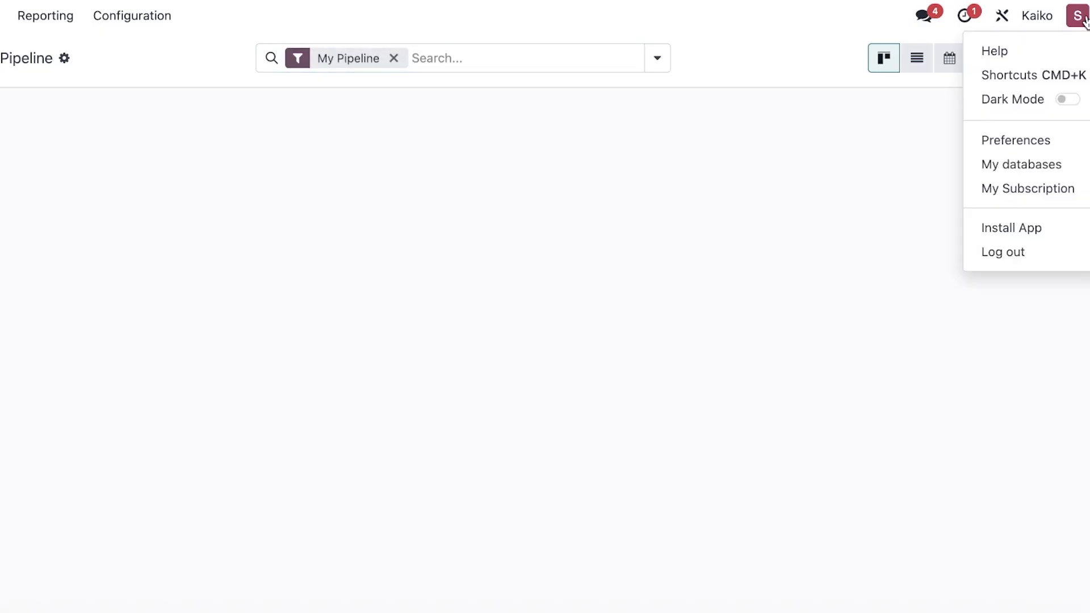
click(992, 135)
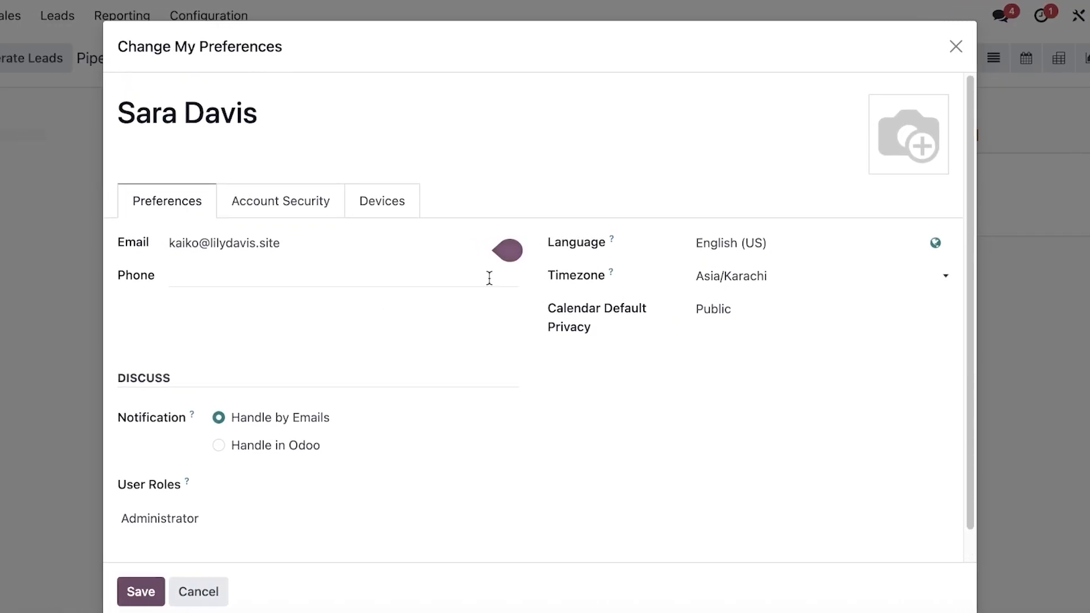
click(235, 451)
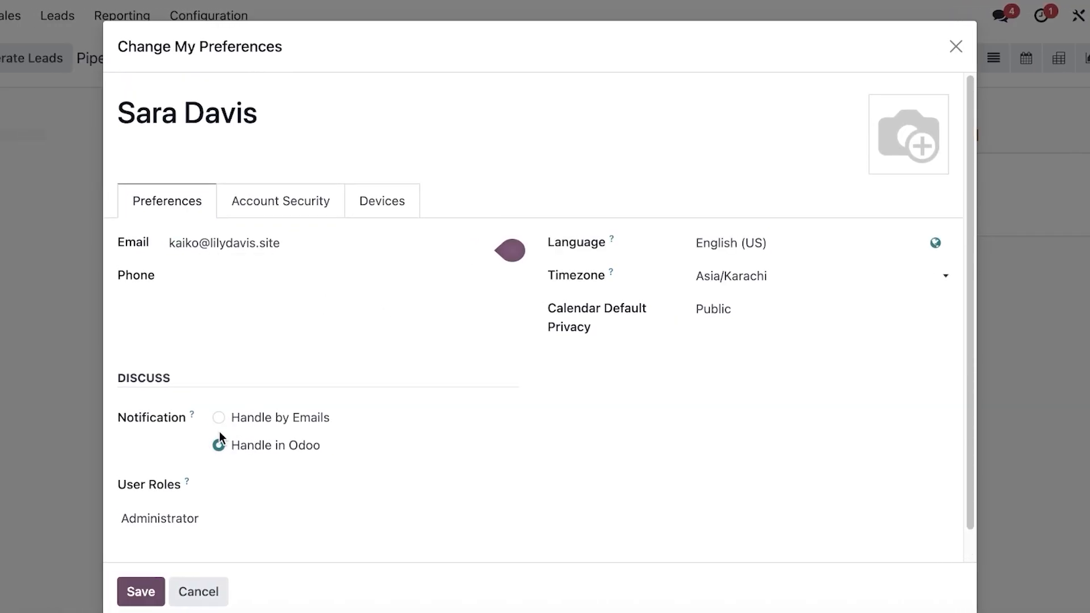
click(725, 310)
click(728, 314)
scroll(278, 348, down, 1)
click(149, 591)
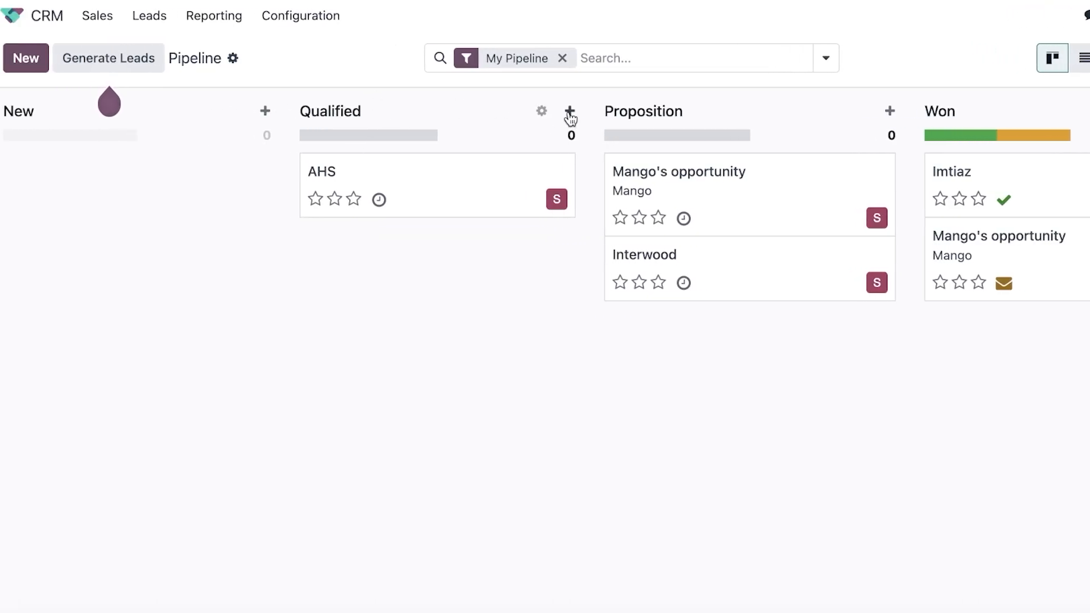
Open and cancel the Qualified quick-create form, then start adding a new stage.
click(570, 112)
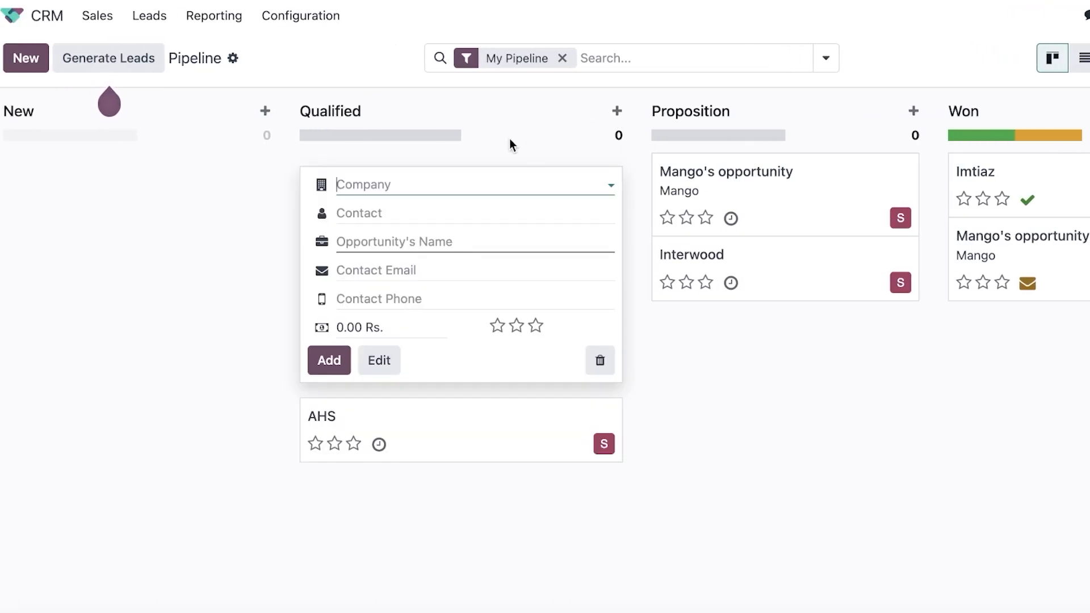
click(398, 604)
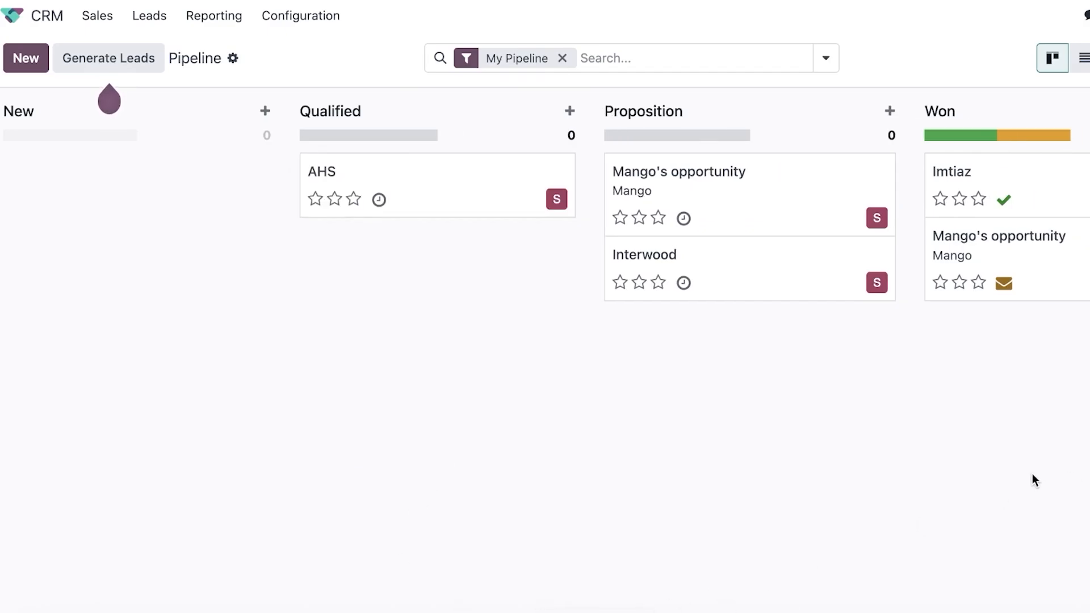
click(1062, 118)
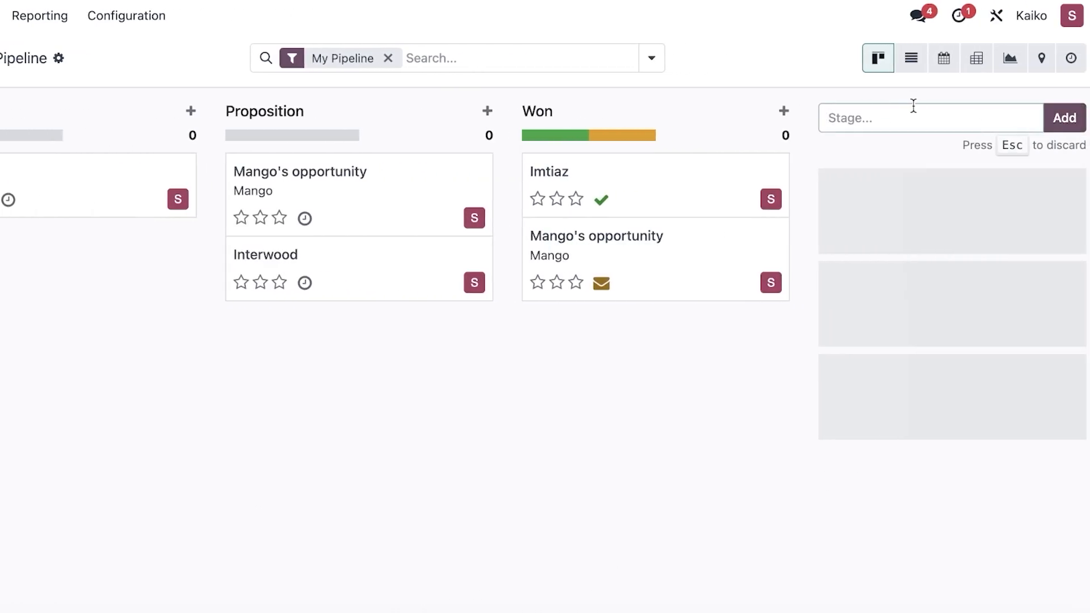
Open the Won stage's edit form and dismiss the Is Won Stage warning.
click(758, 110)
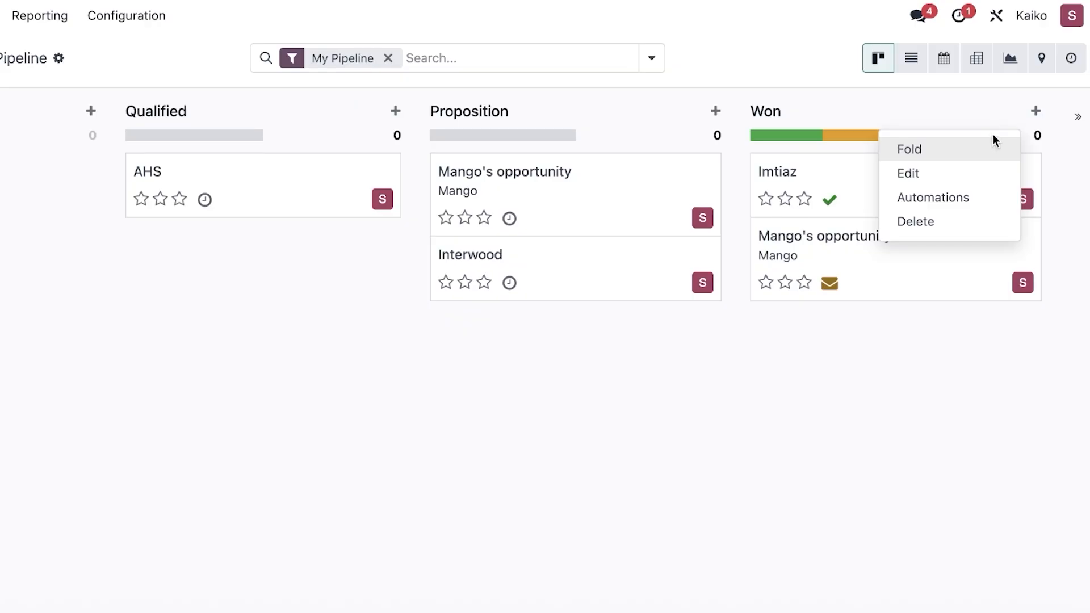
click(942, 176)
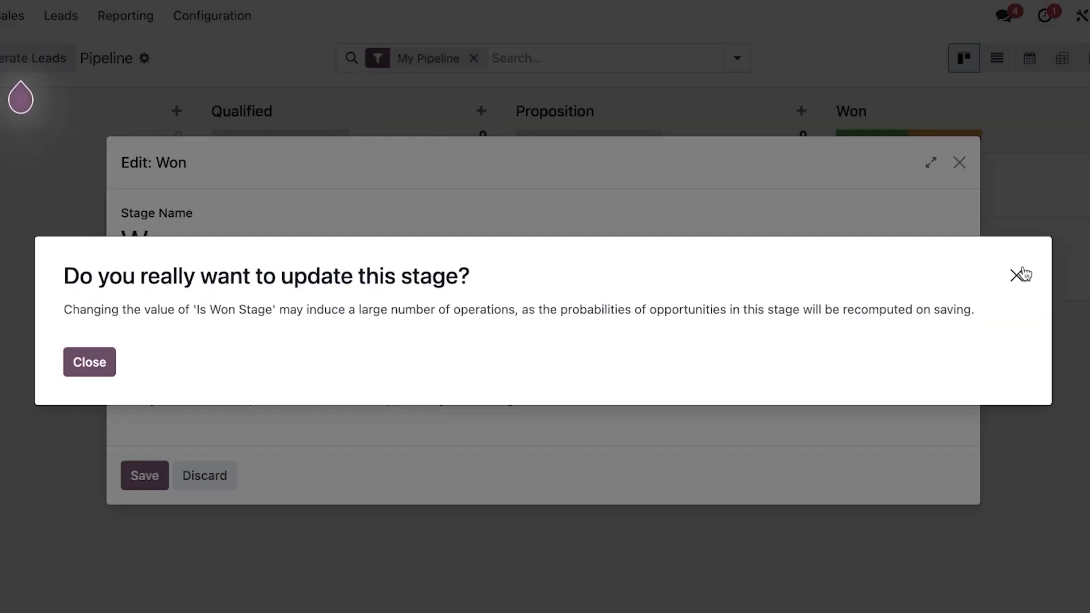
click(1020, 275)
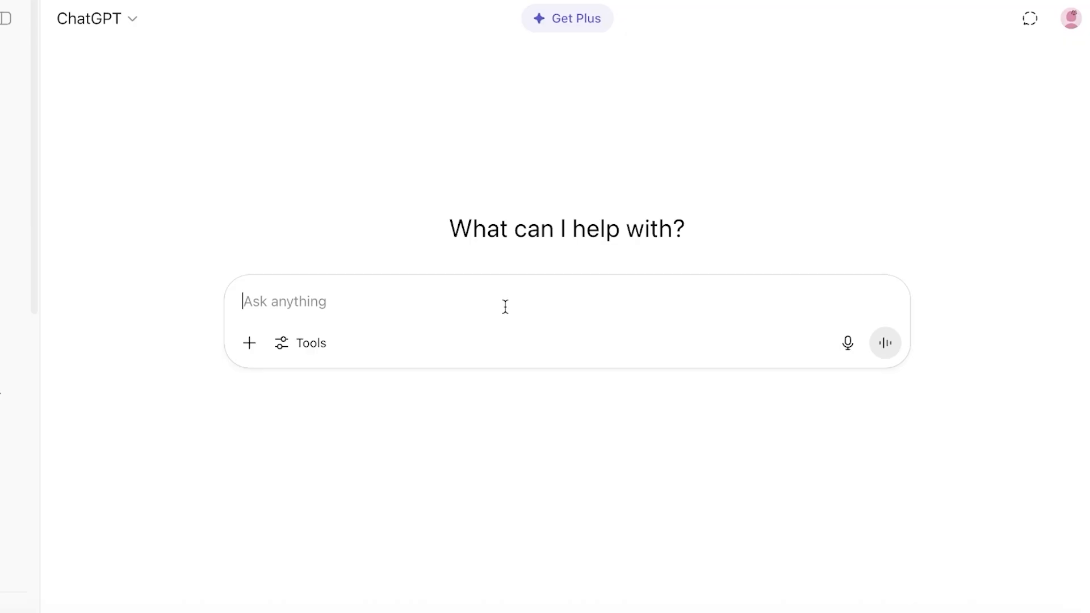
Ask ChatGPT for typical retail sales pipeline stages and select 'Lead Generation / Prospecting'.
text(what are the t)
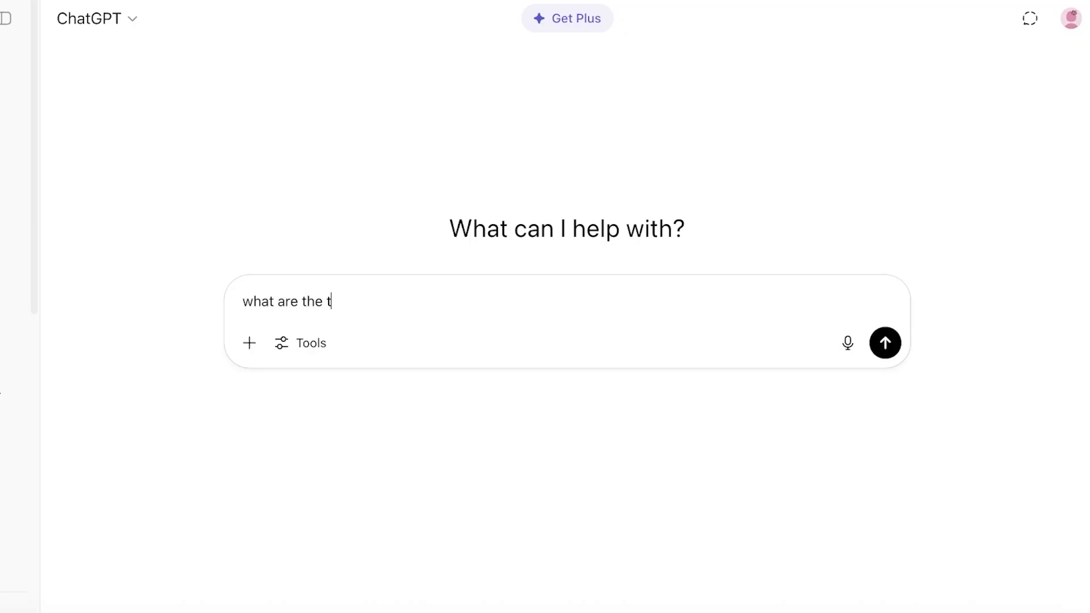
text(ypical stages in)
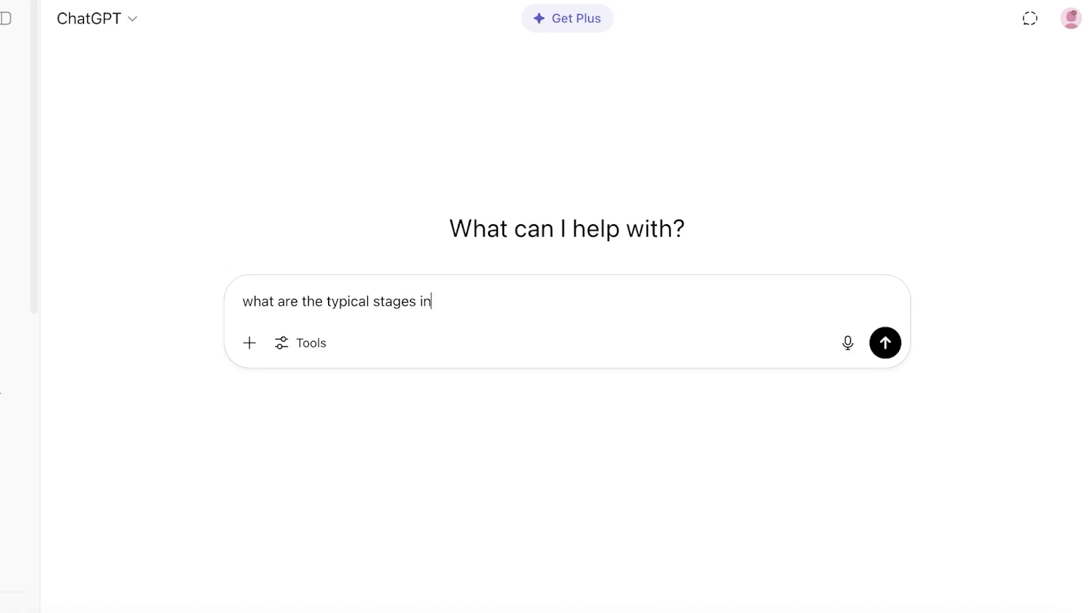
text( a sale)
text(s plipeline for a )
text(retail )
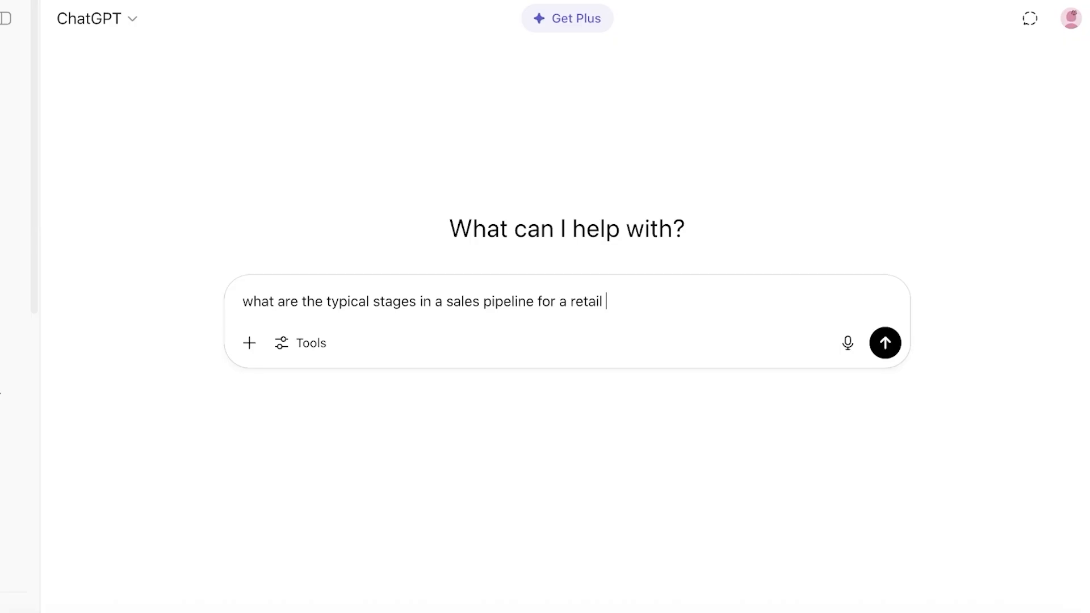
text(busines)
key(Return)
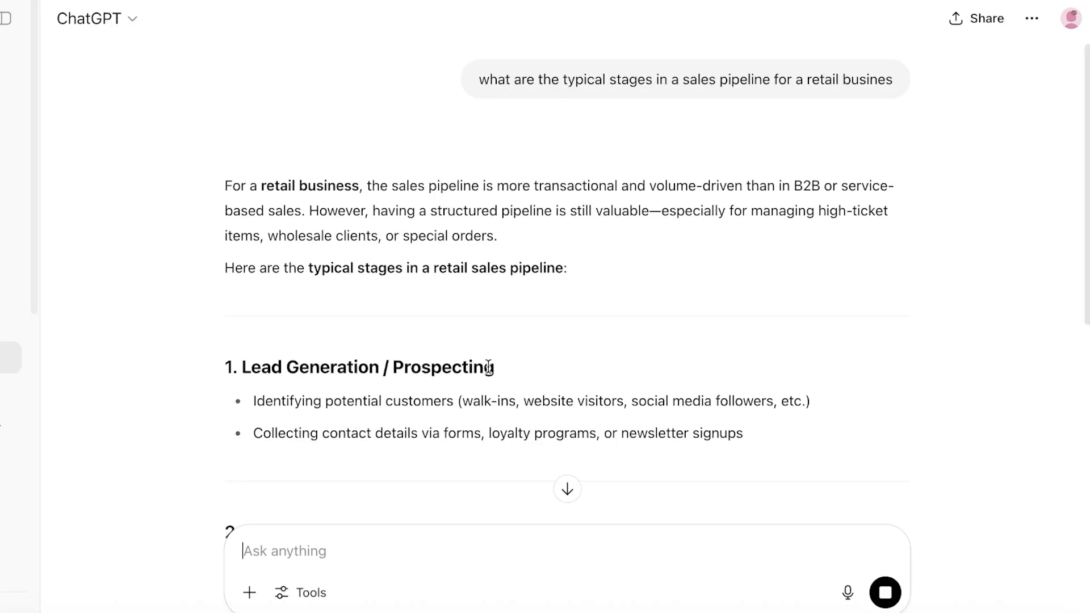
drag(488, 367, 243, 367)
key(ctrl+c)
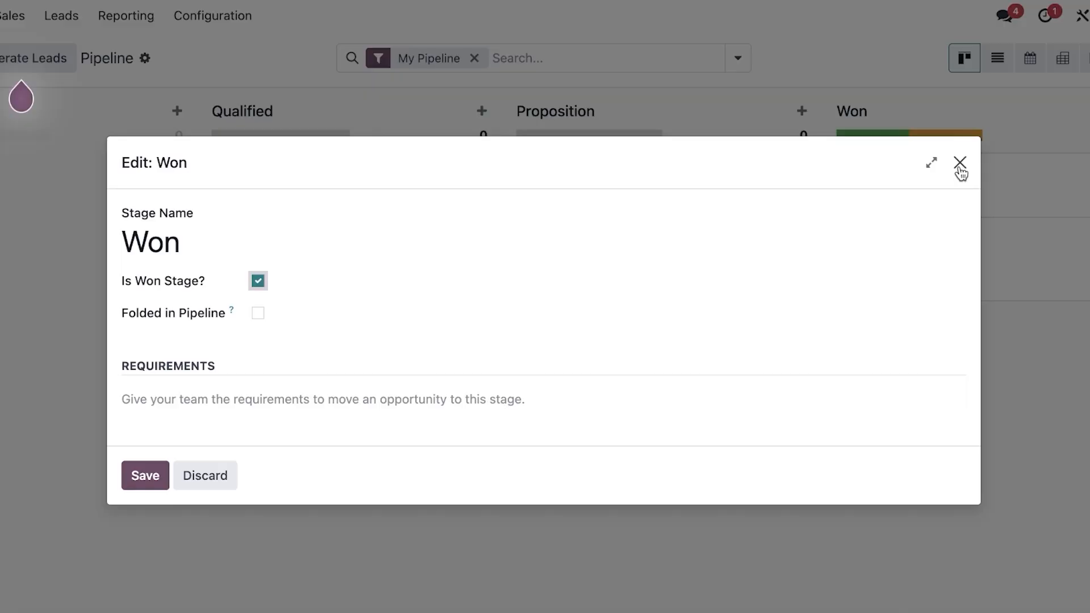
Rename the New stage to 'Lead Generation / Prospecting' and save it.
click(960, 168)
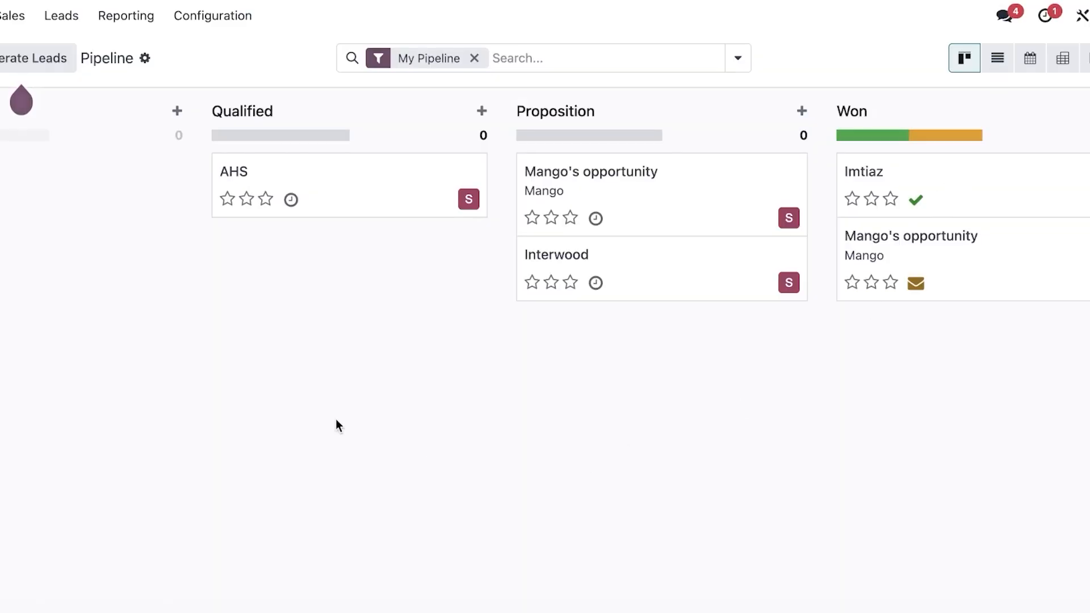
mouse_move(122, 107)
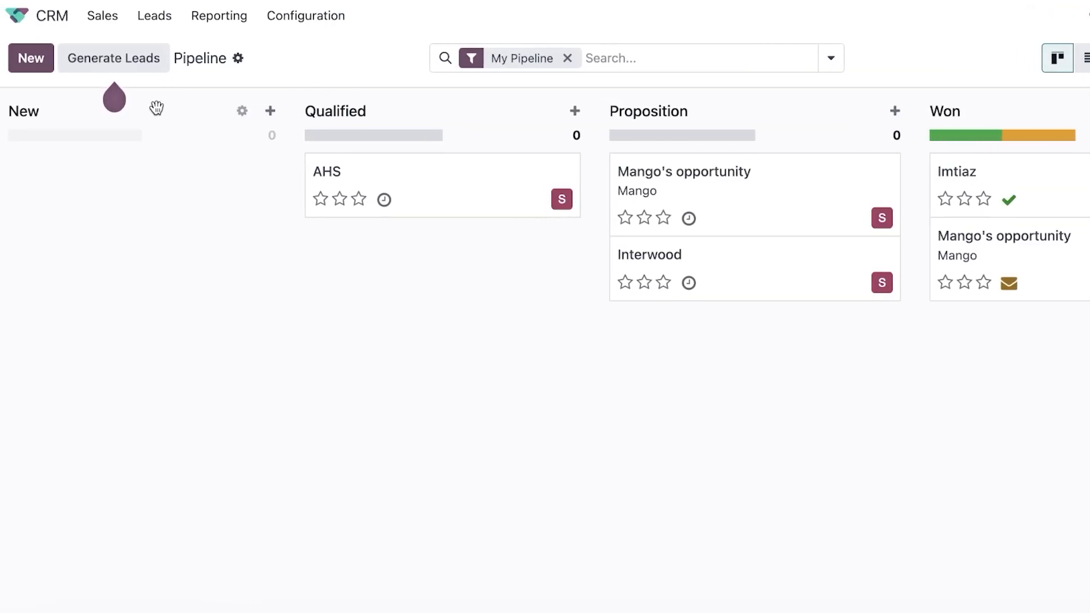
click(242, 112)
click(142, 173)
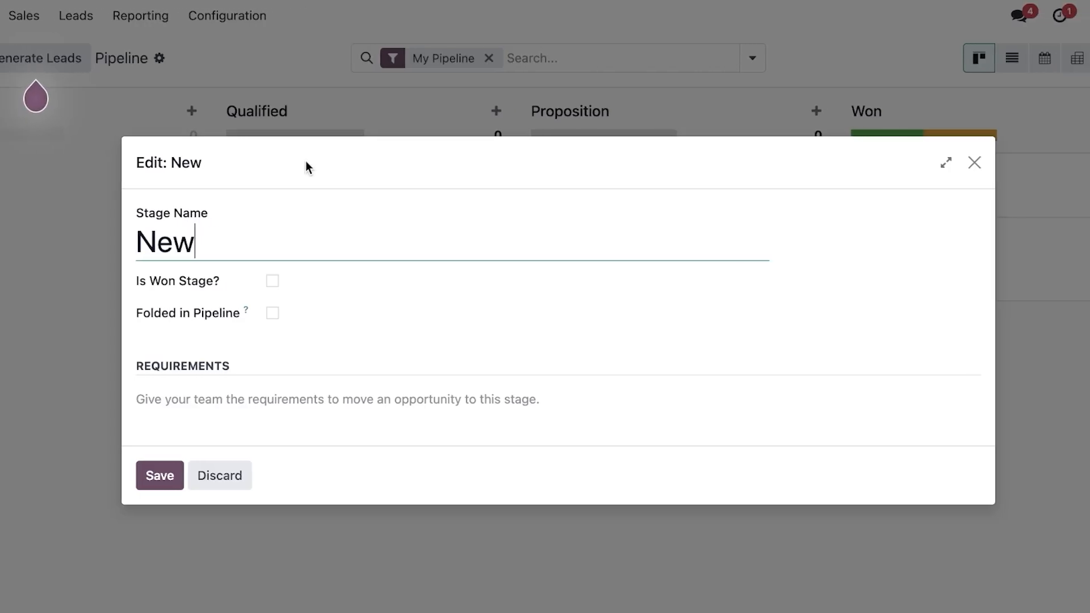
double_click(310, 227)
right_click(304, 250)
click(335, 250)
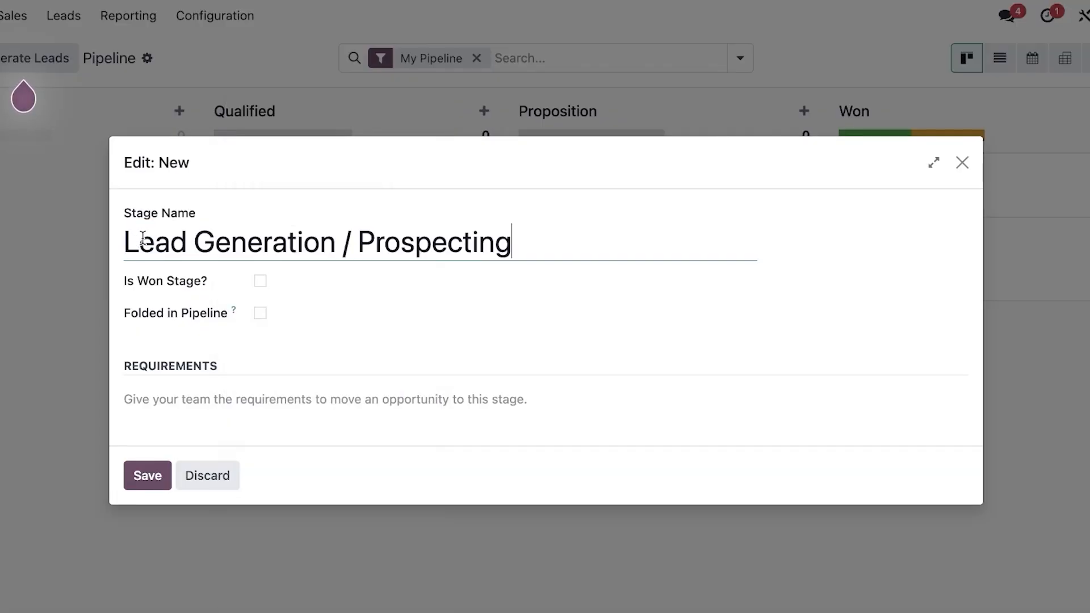
click(146, 475)
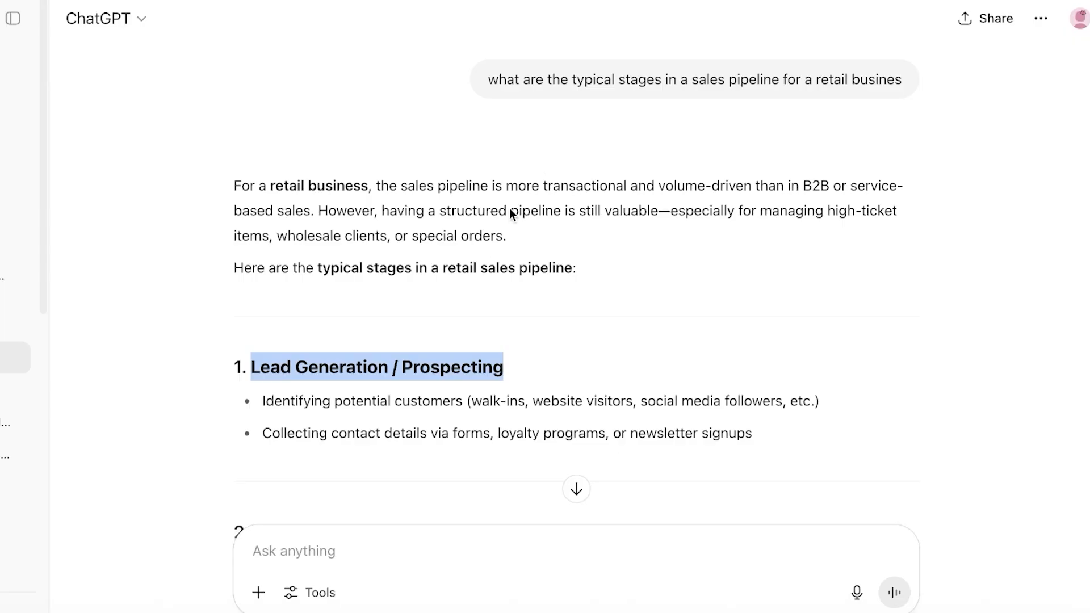
Copy 'Engagement / Initial Contact' from ChatGPT and rename the Qualified stage to it.
scroll(511, 214, down, 5)
mouse_move(490, 208)
mouse_down()
mouse_move(246, 219)
mouse_move(255, 210)
mouse_move(468, 224)
mouse_move(489, 211)
mouse_up()
right_click(449, 206)
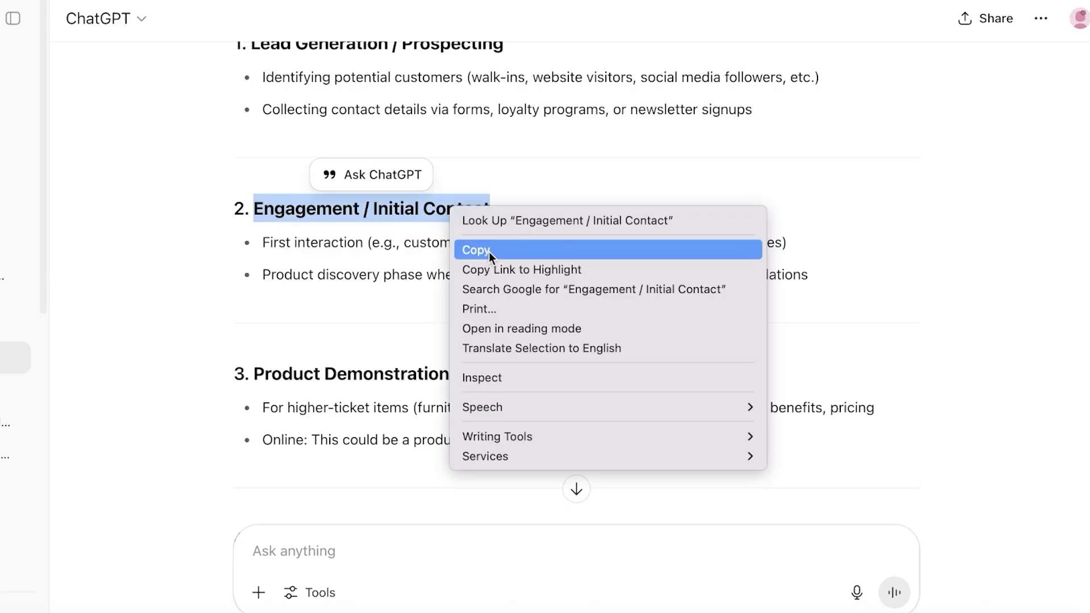
click(488, 249)
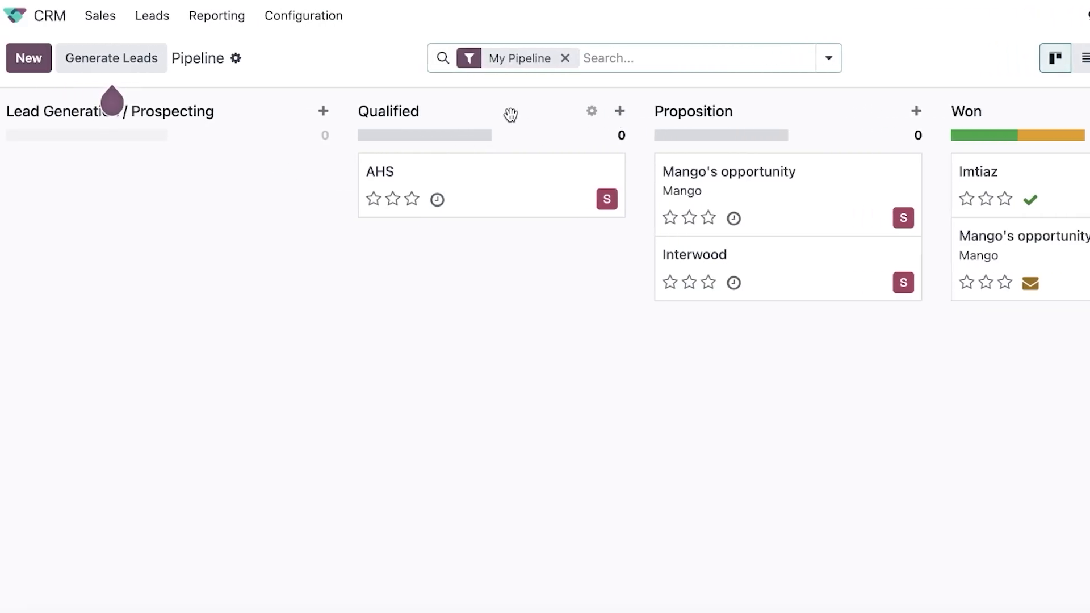
click(591, 112)
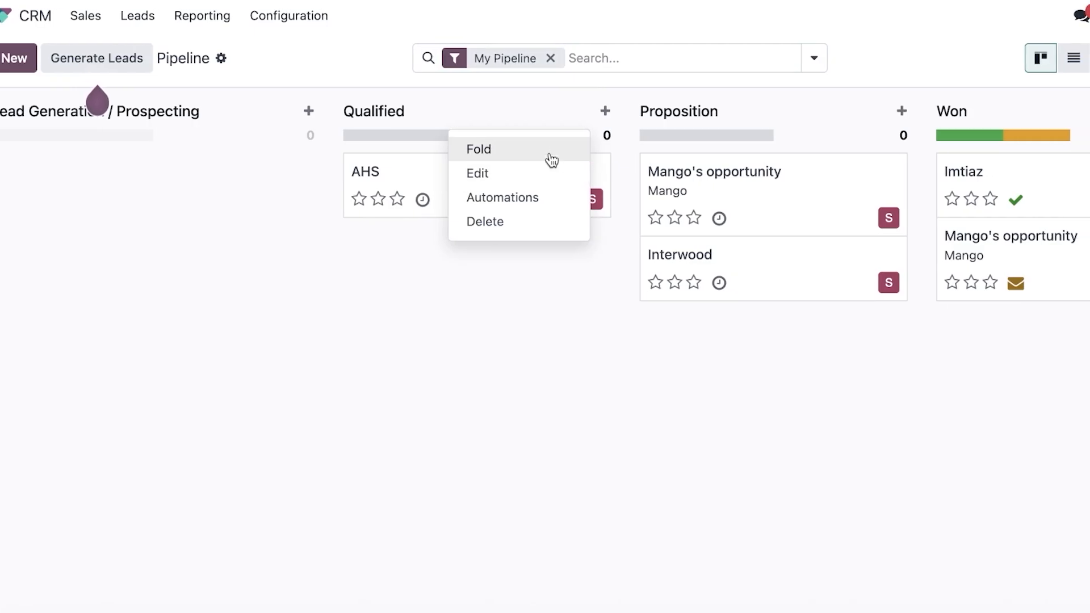
click(564, 173)
right_click(324, 243)
click(264, 292)
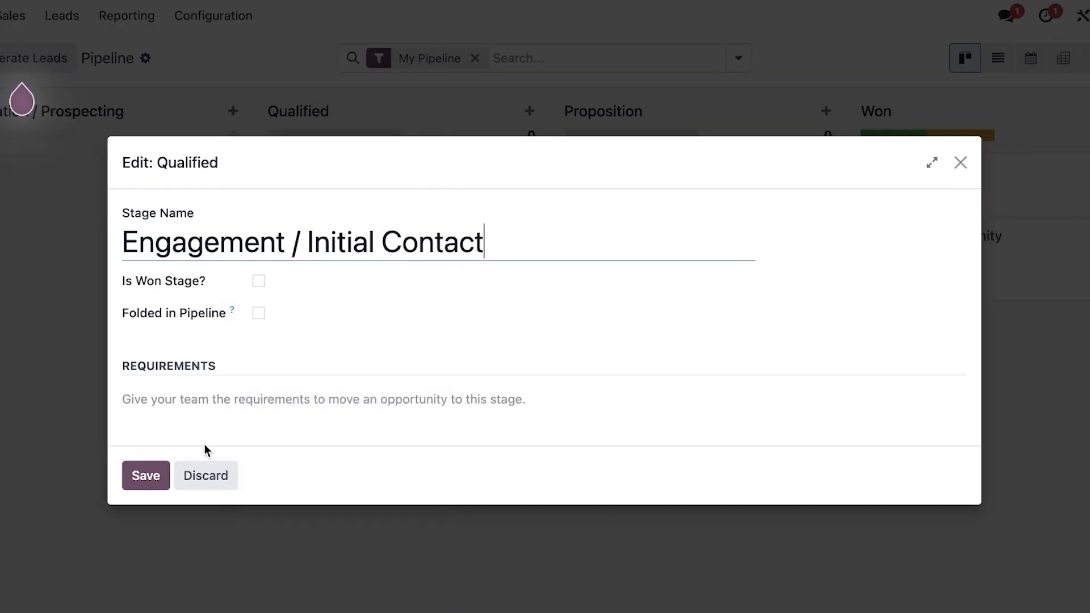
click(146, 479)
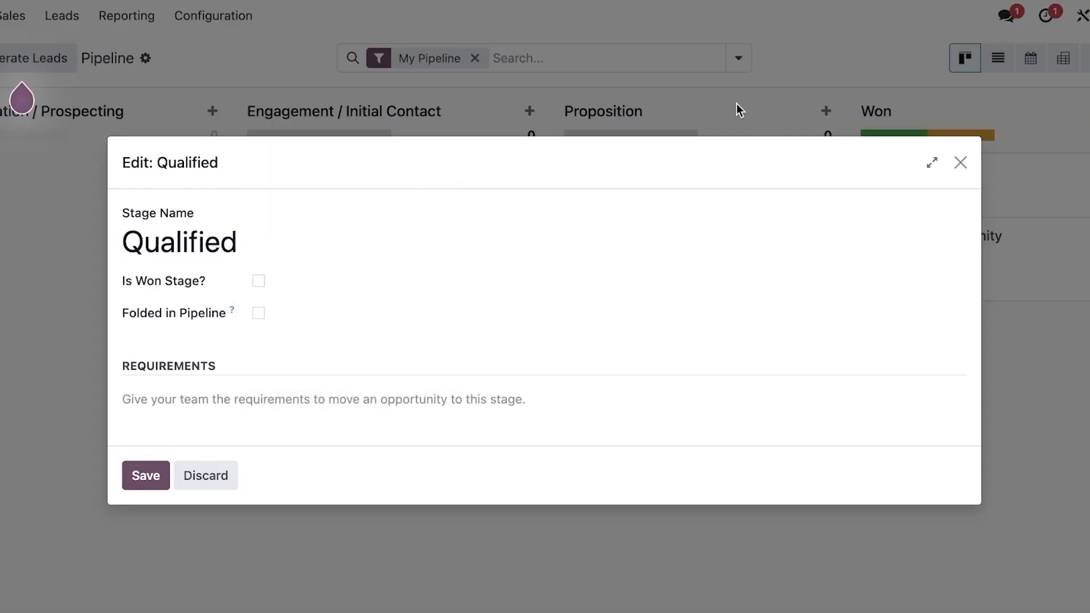
click(960, 163)
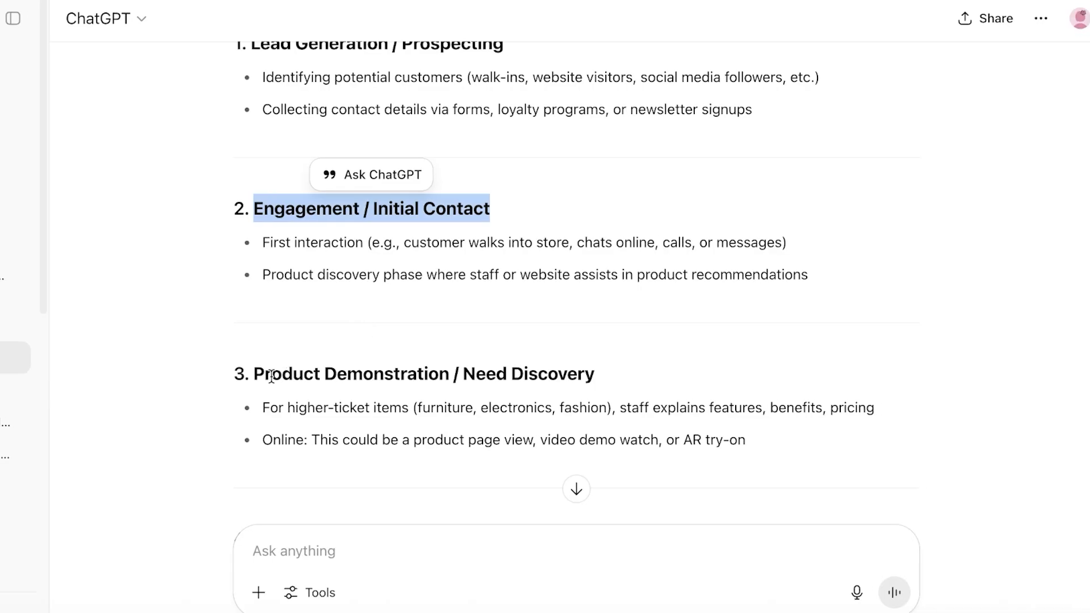
Copy 'Product Demonstration' from ChatGPT and paste it as the Proposition stage's new name.
scroll(251, 365, down, 2)
drag(255, 294, 449, 296)
right_click(416, 286)
click(434, 331)
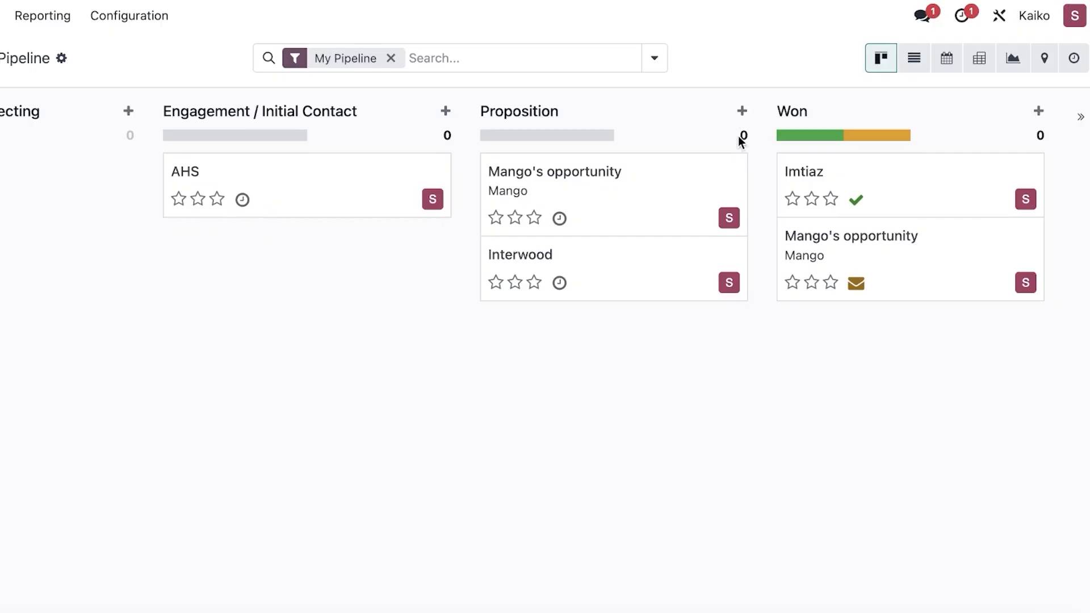
click(742, 111)
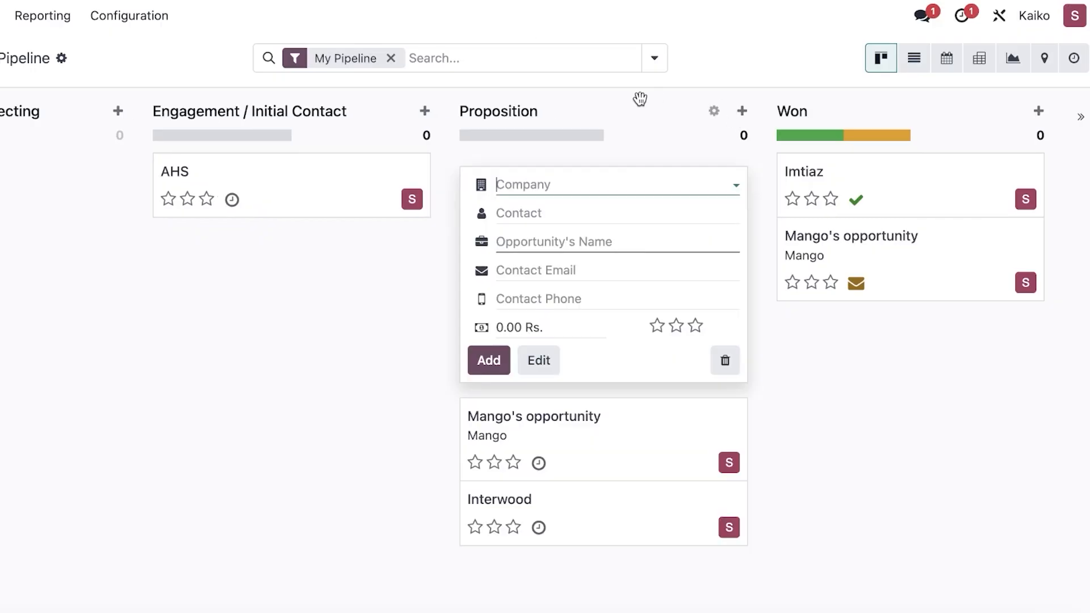
click(709, 114)
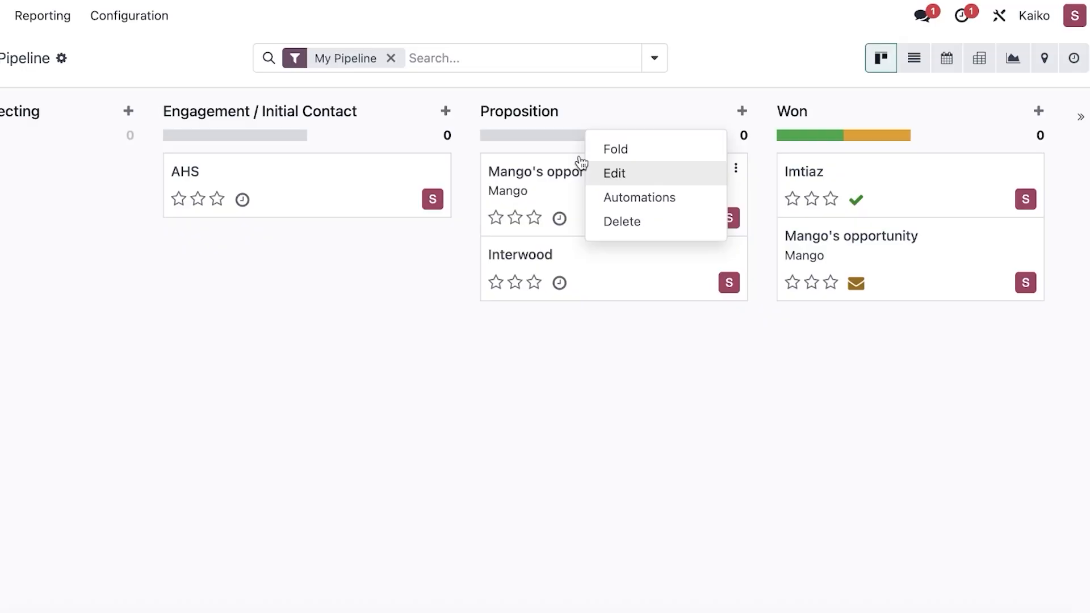
click(662, 173)
double_click(362, 245)
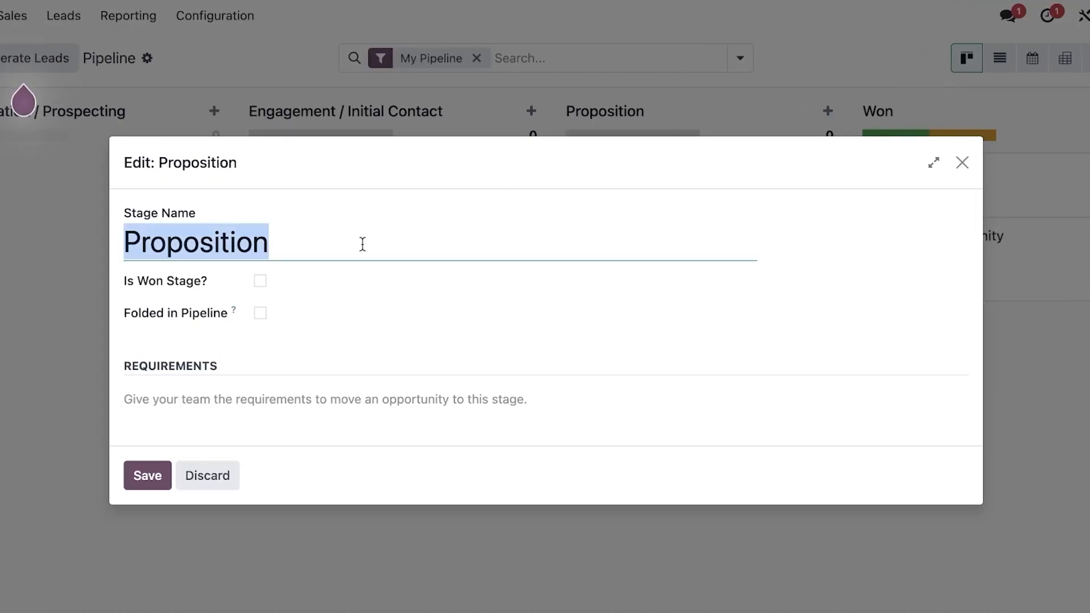
right_click(362, 244)
click(397, 293)
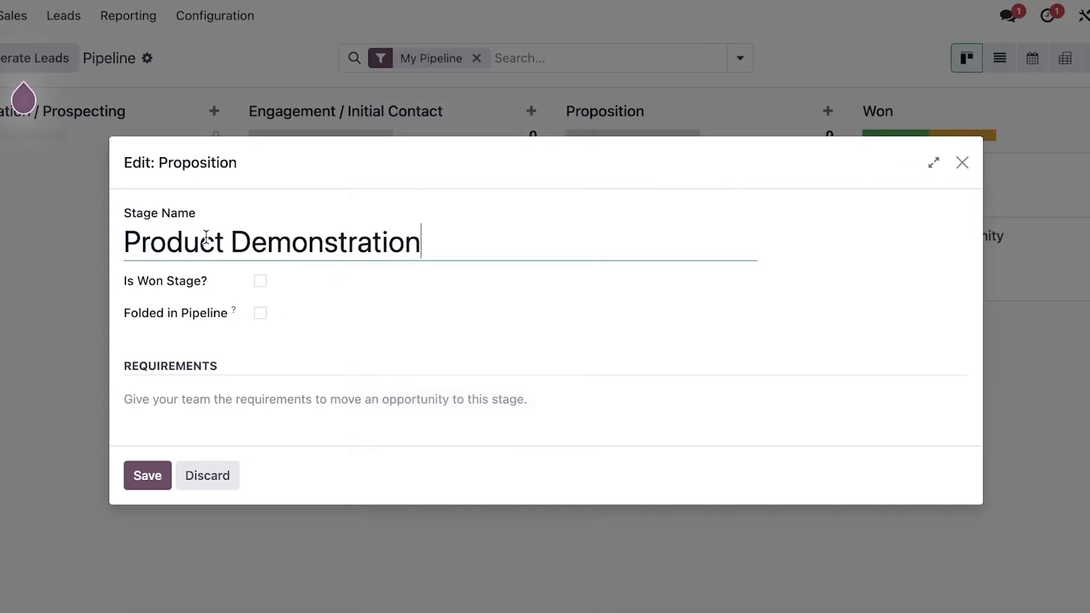
click(149, 479)
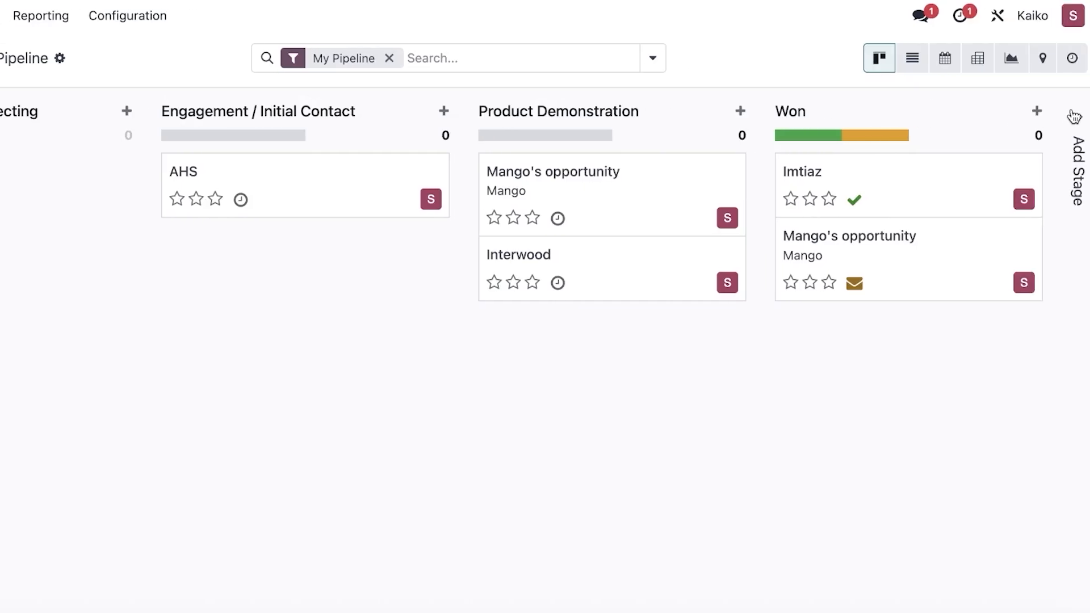
Create a new stage named 'Consideration', copied from ChatGPT's answer.
click(1079, 117)
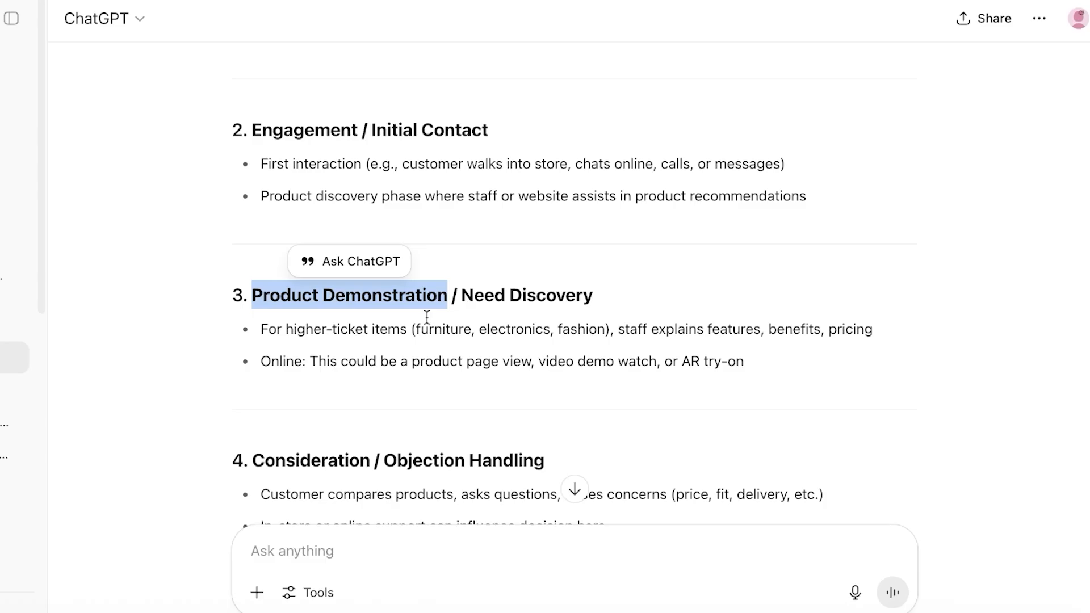
scroll(341, 318, down, 4)
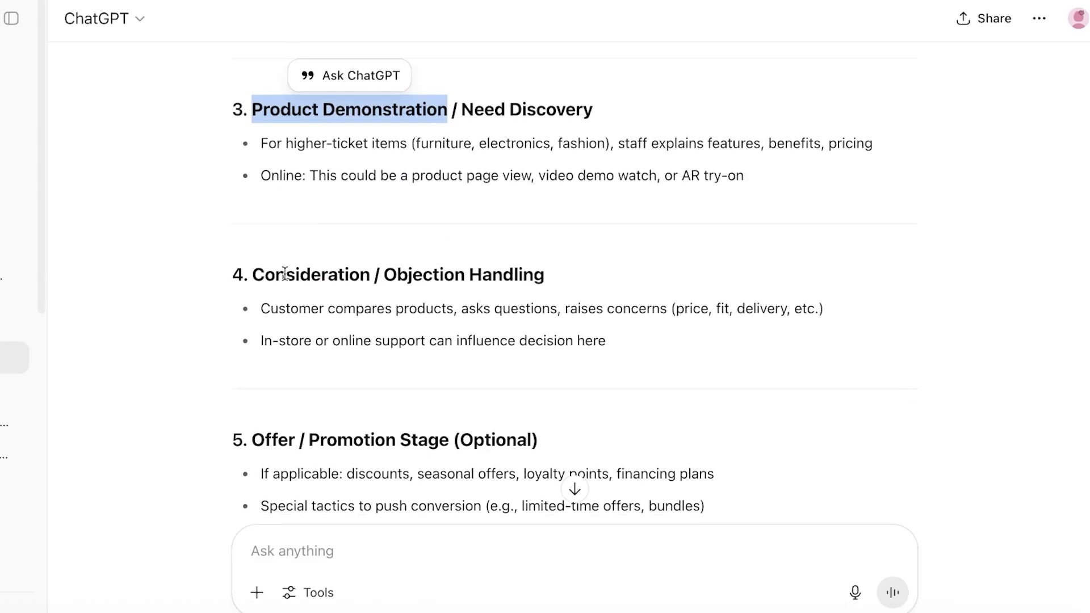
drag(264, 276, 674, 278)
mouse_move(360, 274)
mouse_down()
mouse_move(252, 274)
mouse_move(370, 280)
mouse_up()
right_click(339, 276)
click(349, 315)
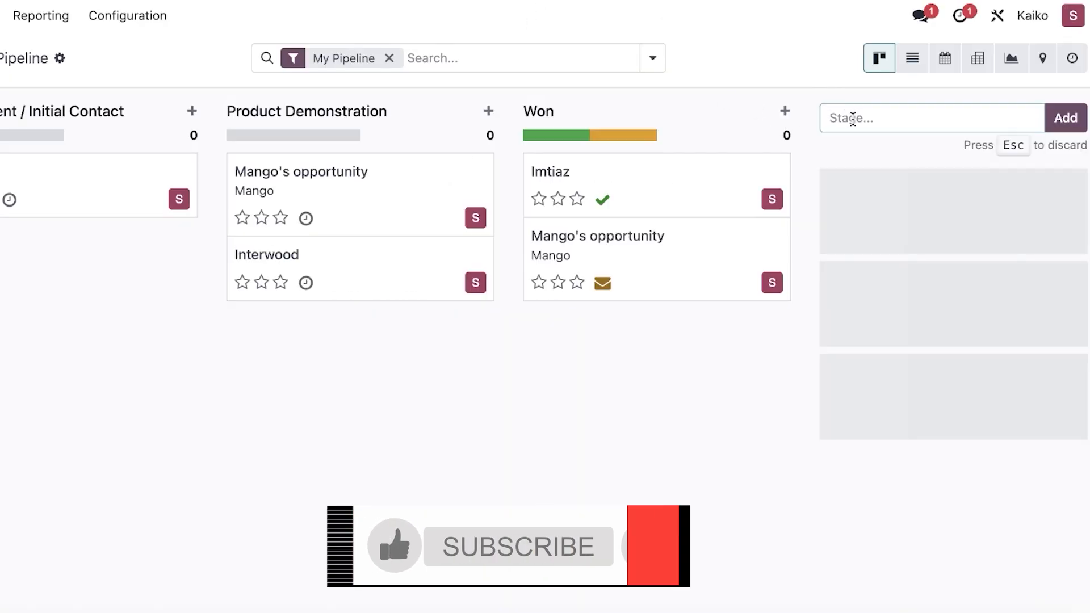
right_click(854, 118)
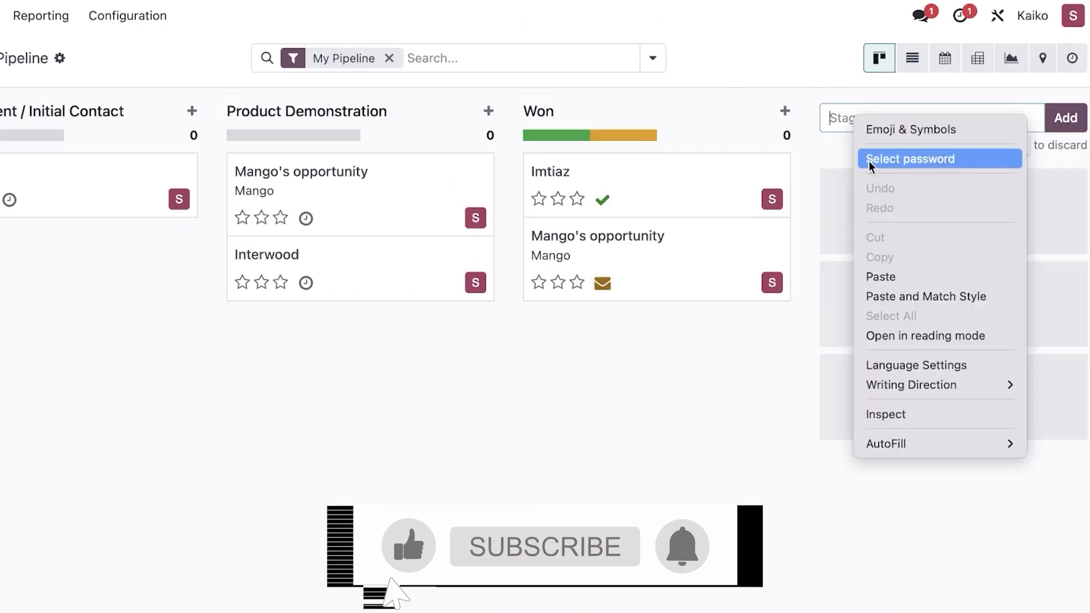
click(895, 285)
key(Return)
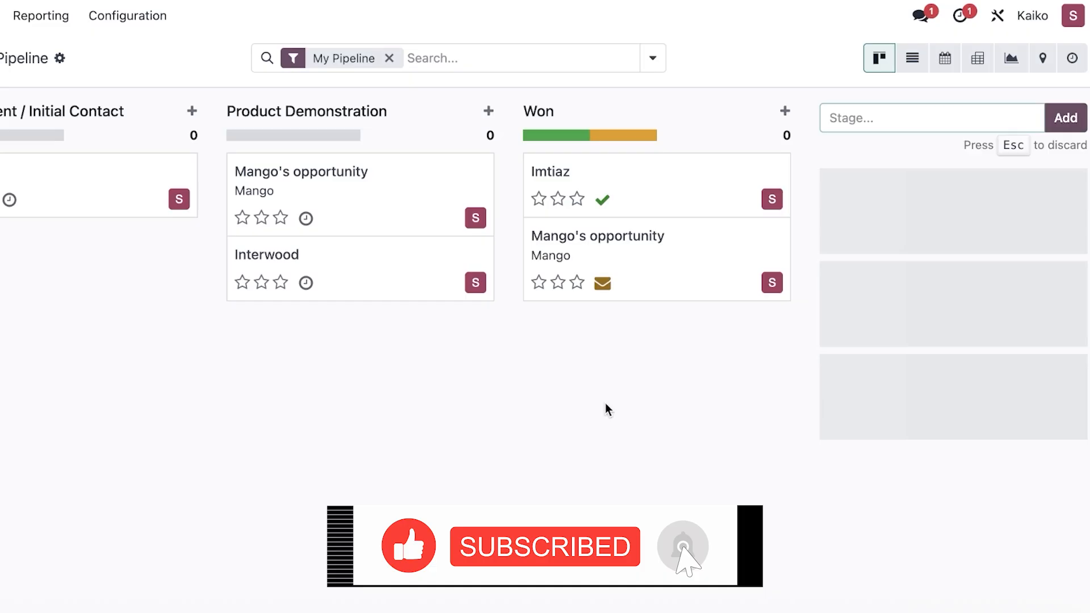
Move Consideration between Product Demonstration and Won, then close its unchanged edit form.
drag(1050, 113, 798, 128)
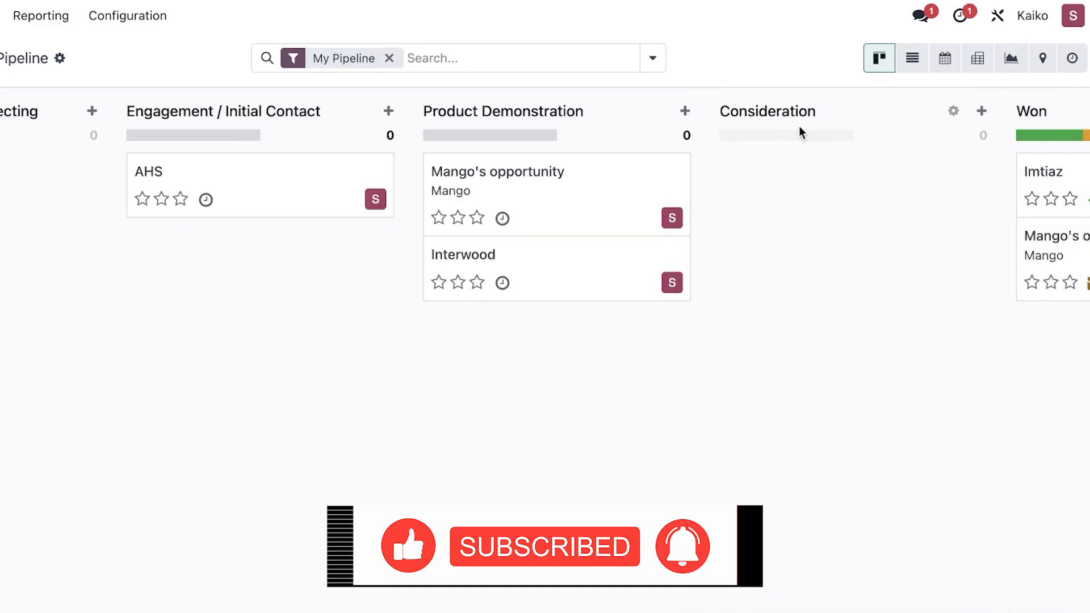
click(954, 113)
click(903, 175)
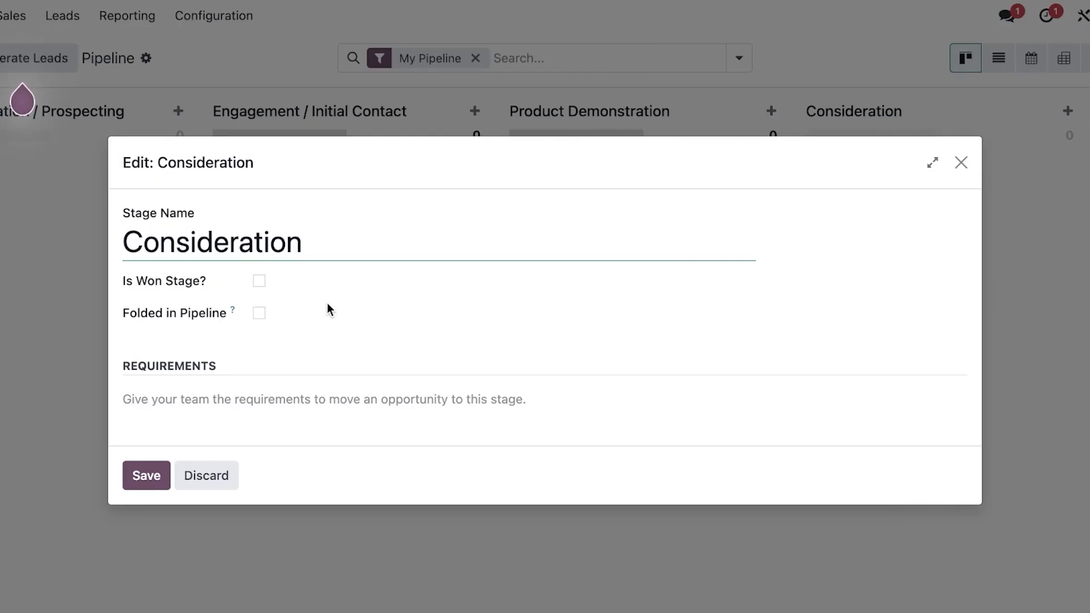
click(961, 162)
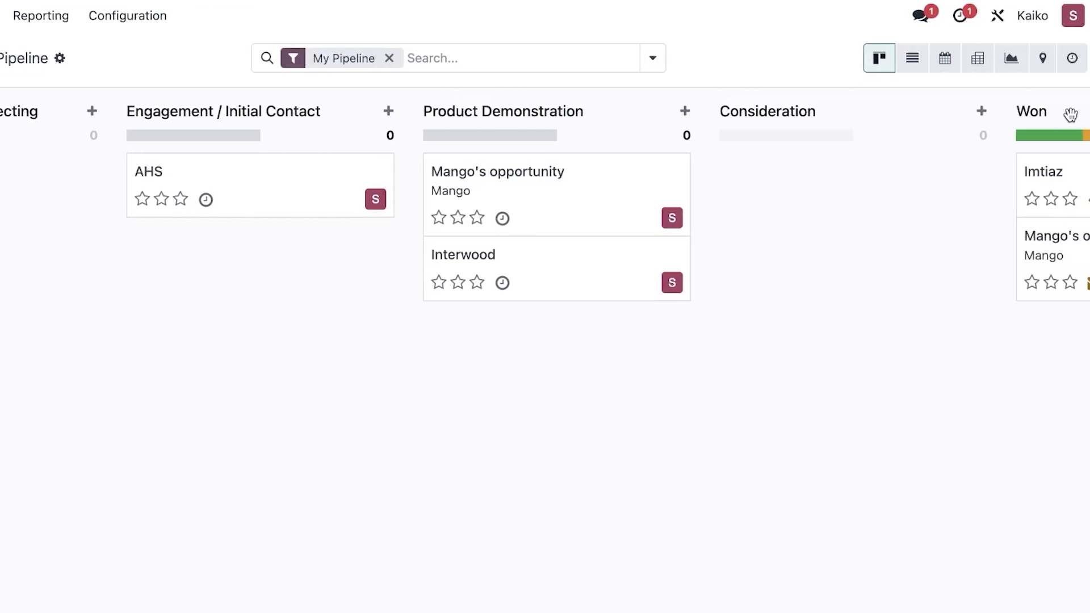
drag(1070, 114, 1013, 132)
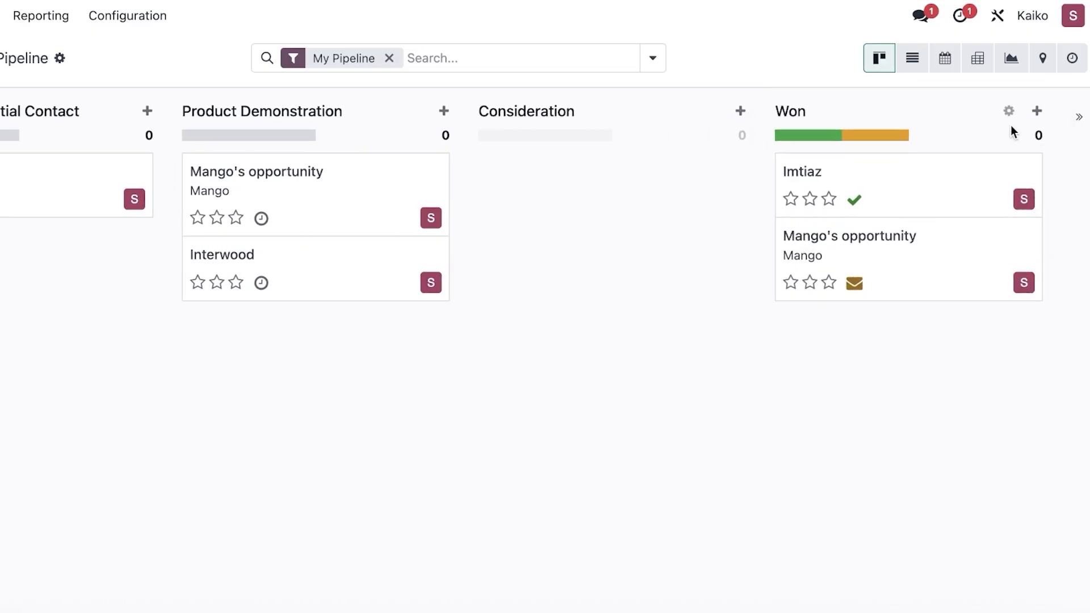
Save the Won stage with 'Is Won Stage?' kept ticked.
click(1009, 112)
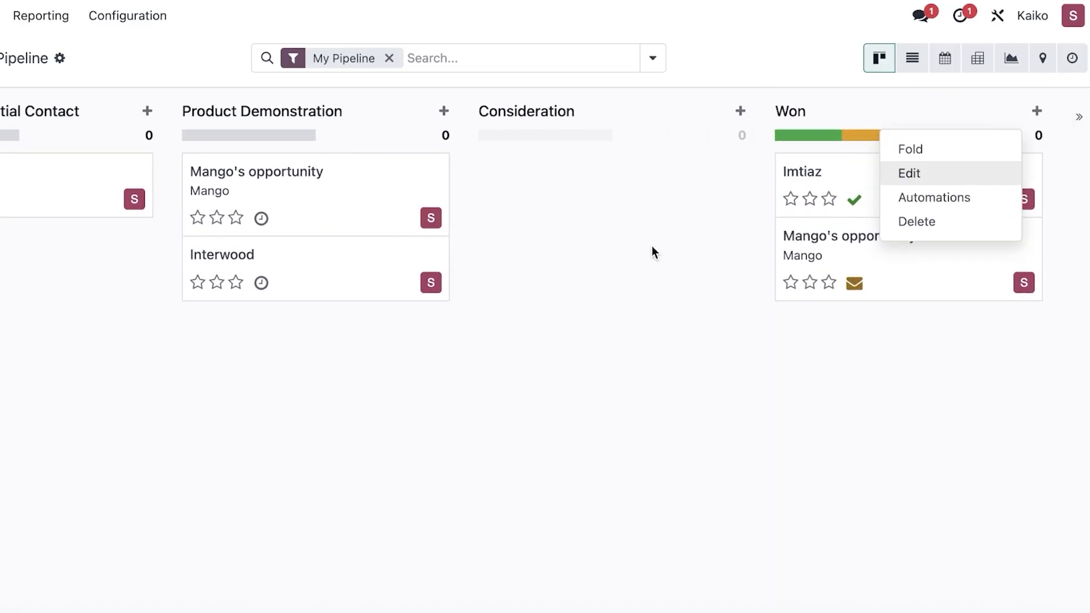
click(909, 173)
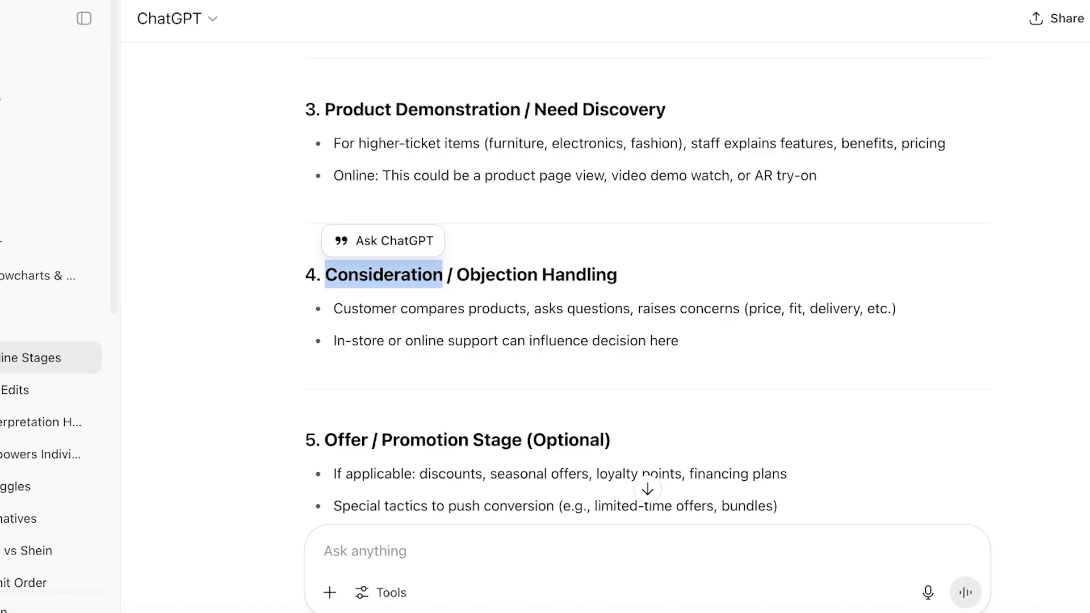
scroll(463, 282, down, 7)
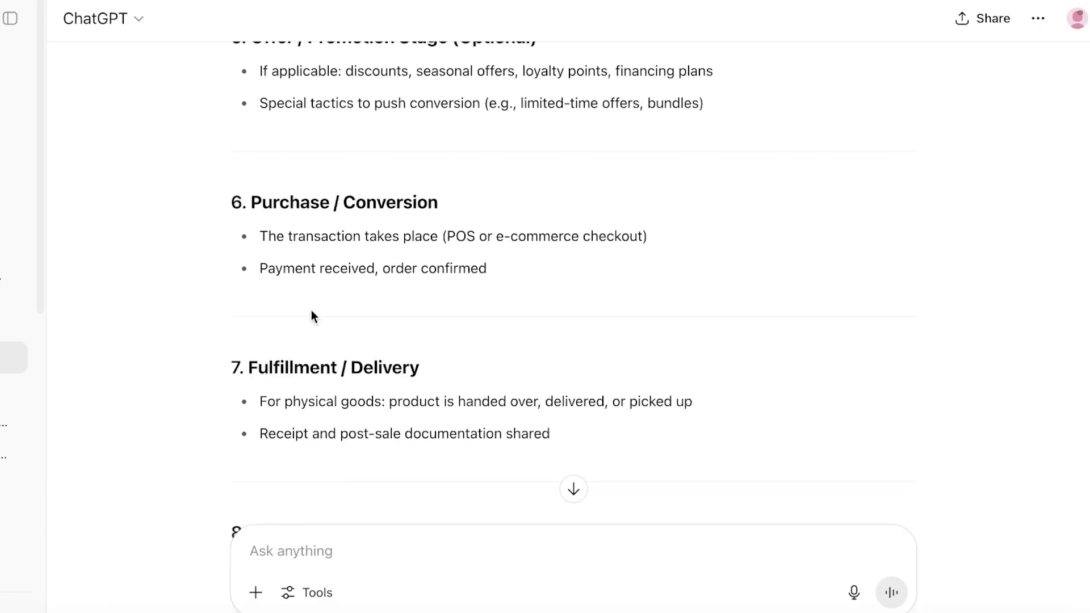
scroll(311, 311, down, 6)
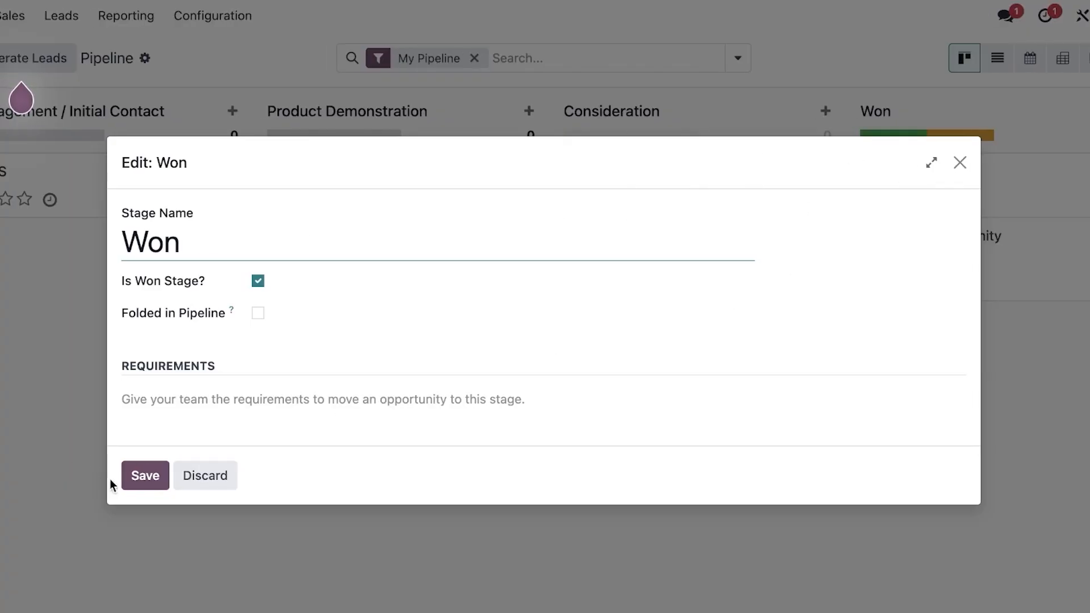
click(136, 477)
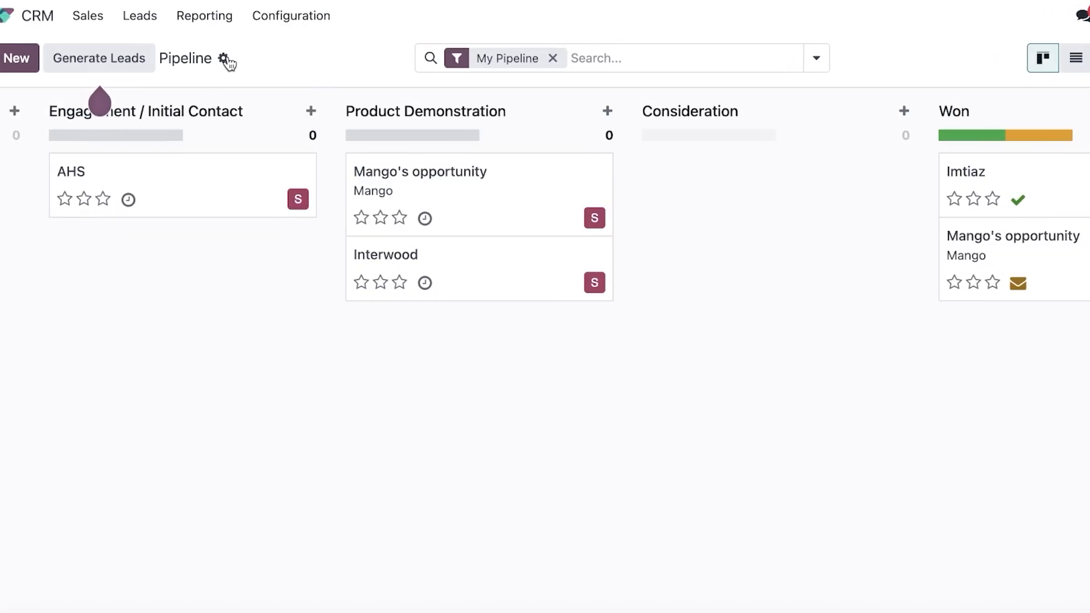
click(145, 58)
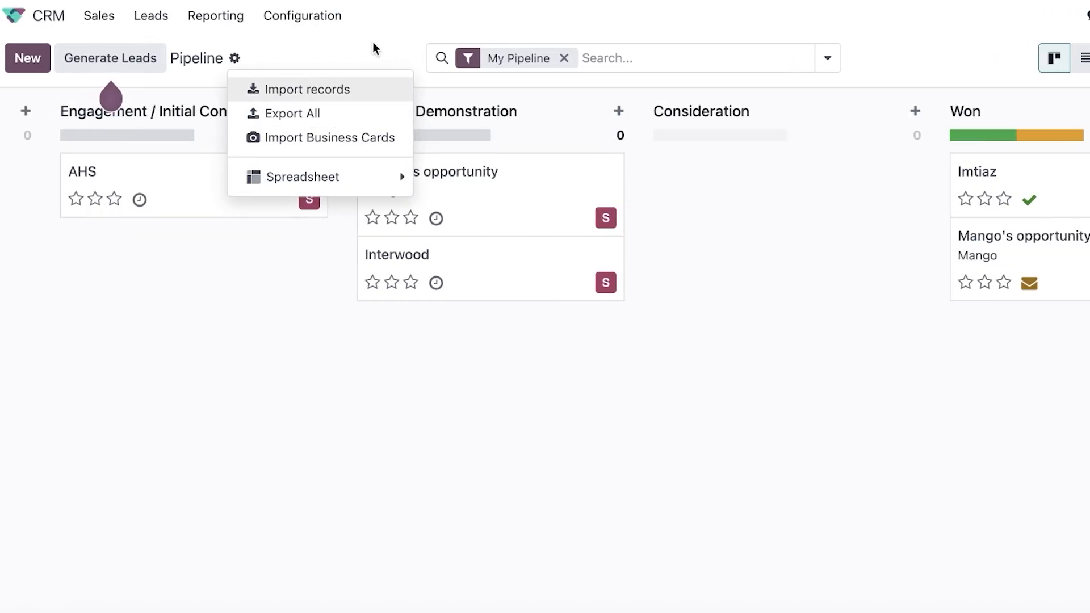
Add and save a new lost reason 'Doesnt fullfilll needs' under Configuration > Lost Reasons.
click(315, 21)
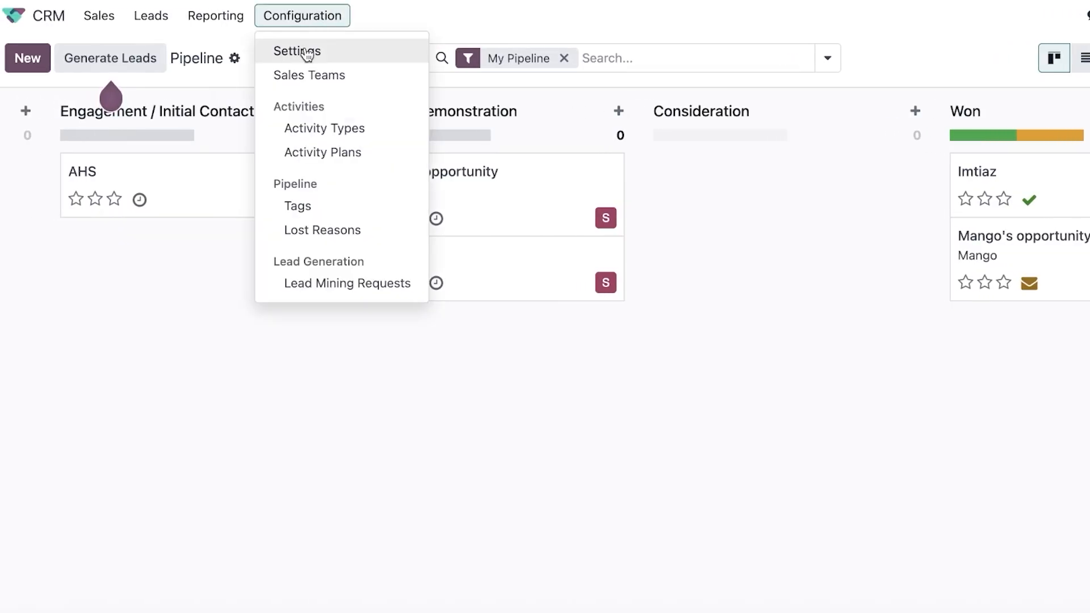
click(331, 237)
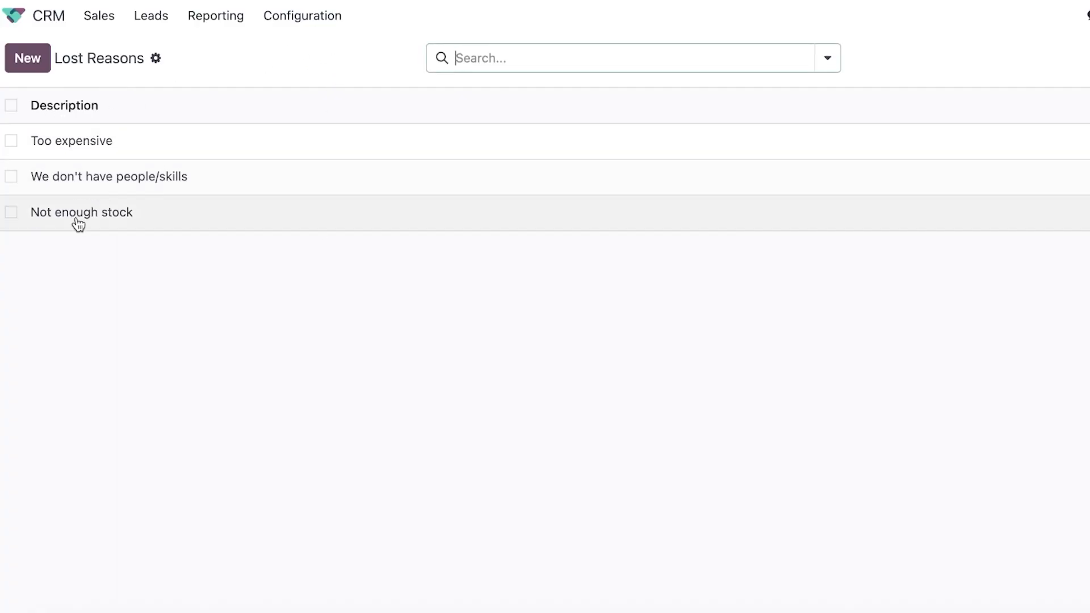
click(36, 59)
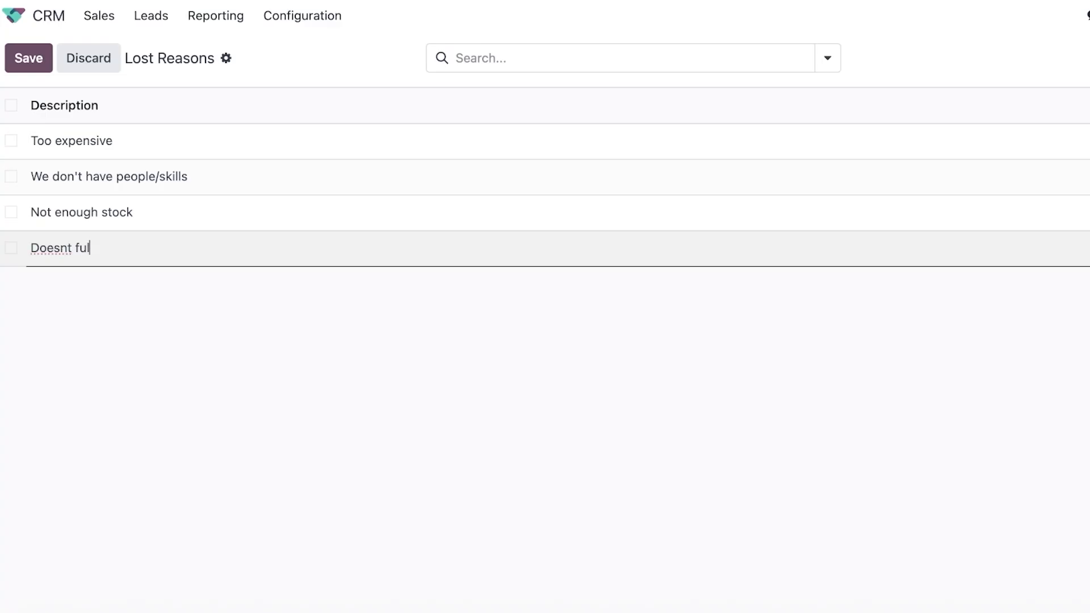
text(Doesnt fullfilll needs)
click(36, 67)
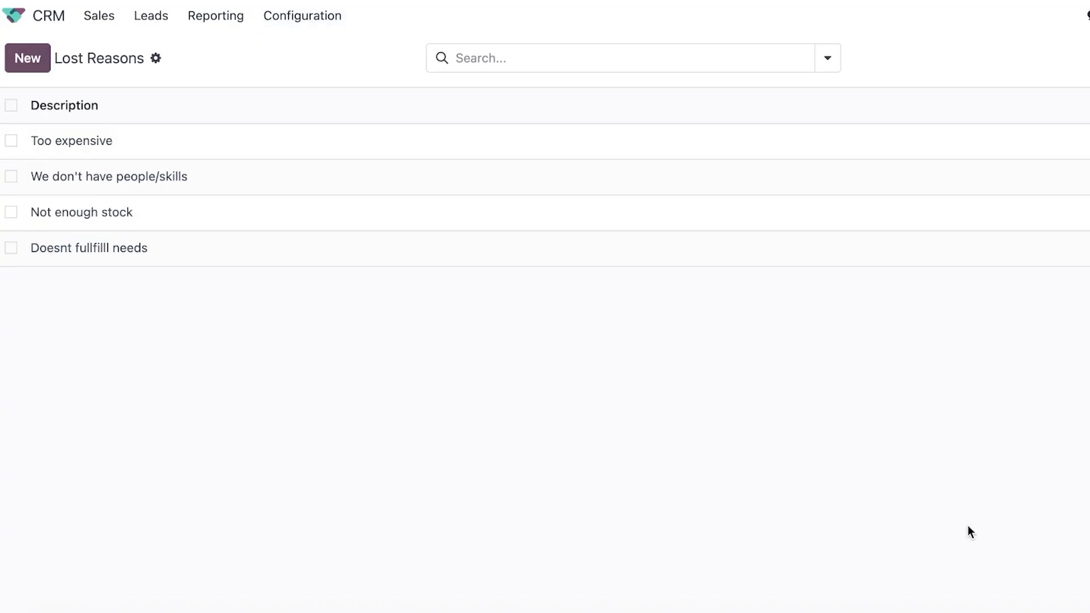
Try adding a custom column to the Lost Reasons list, then dismiss the Odoo Studio popup.
click(1081, 105)
click(1023, 148)
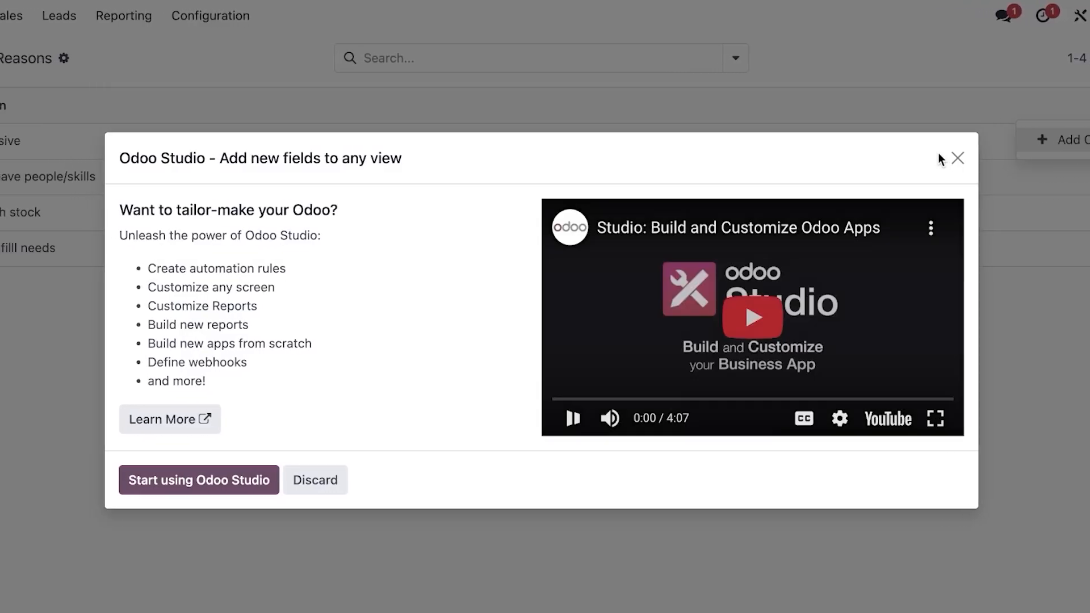
click(957, 158)
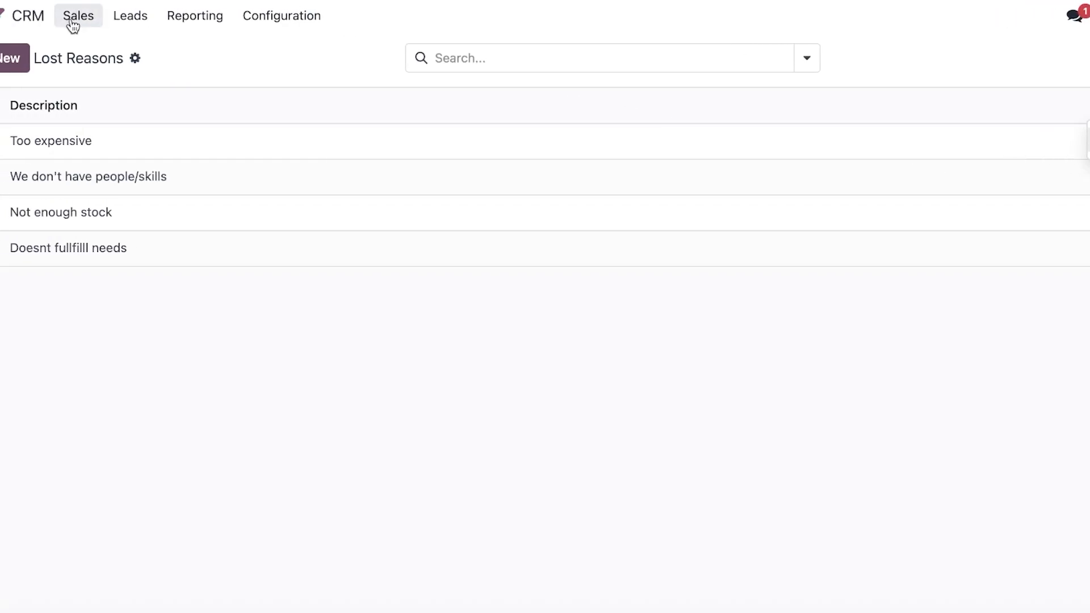
Return to My Pipeline and glance at the AHS card's options.
click(89, 17)
click(89, 47)
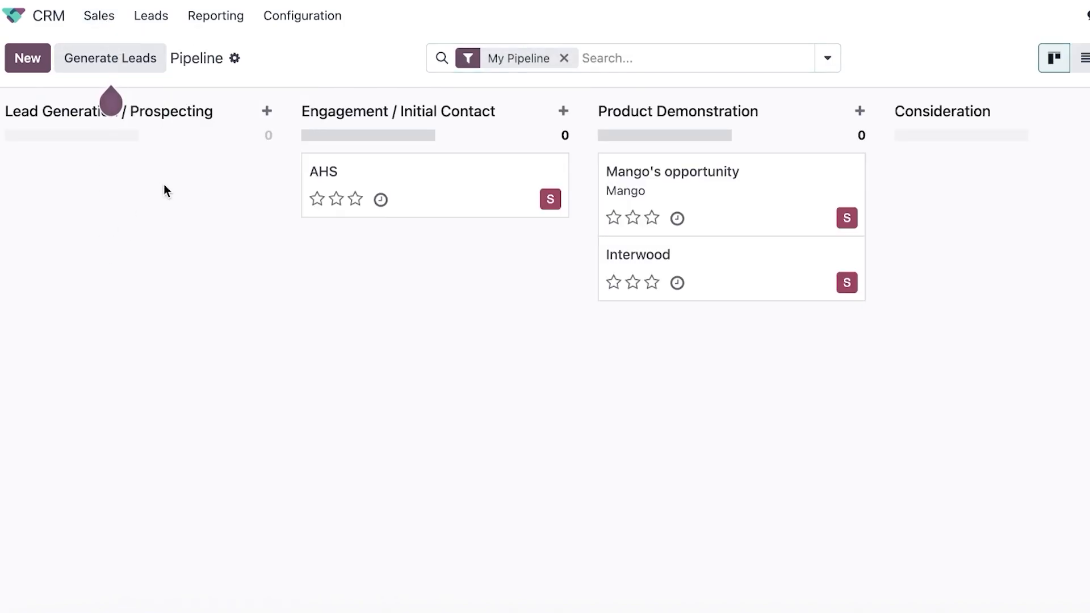
click(552, 168)
click(117, 357)
From the Customers list of five contacts, start a new blank customer record.
click(88, 22)
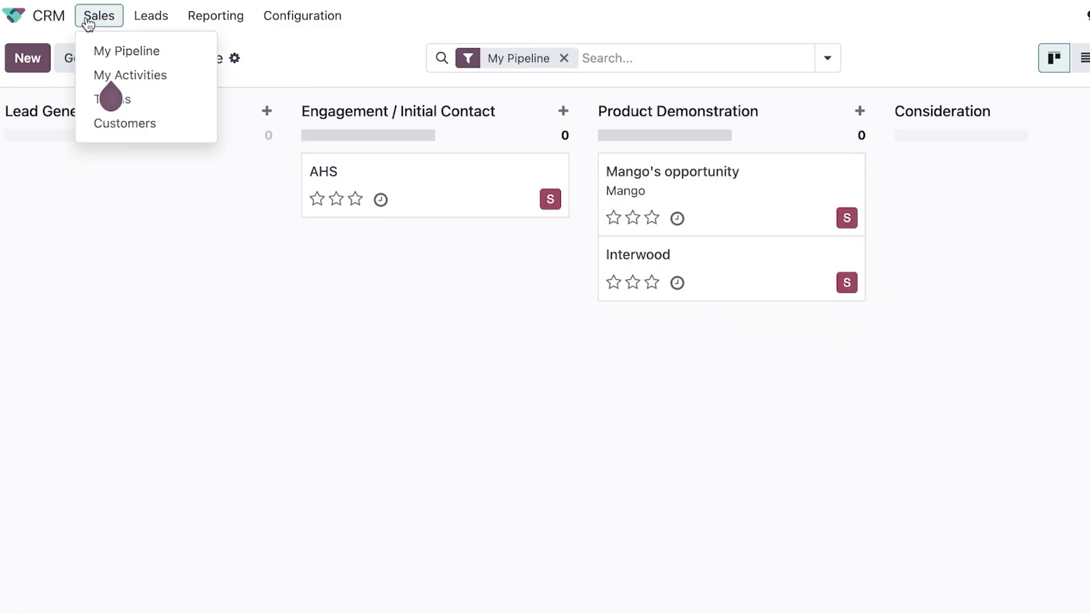
click(149, 124)
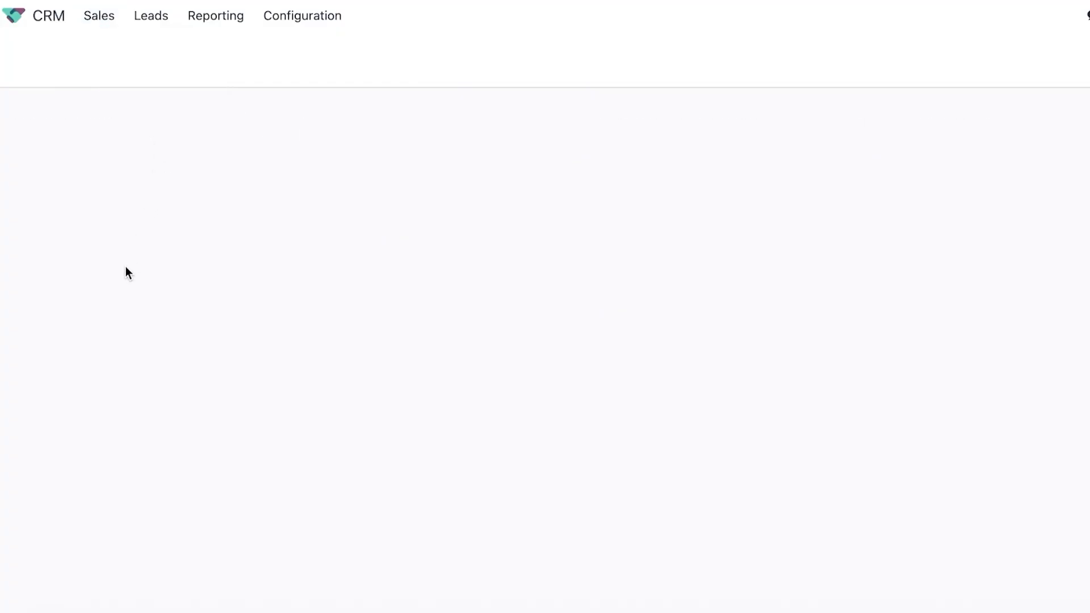
click(43, 55)
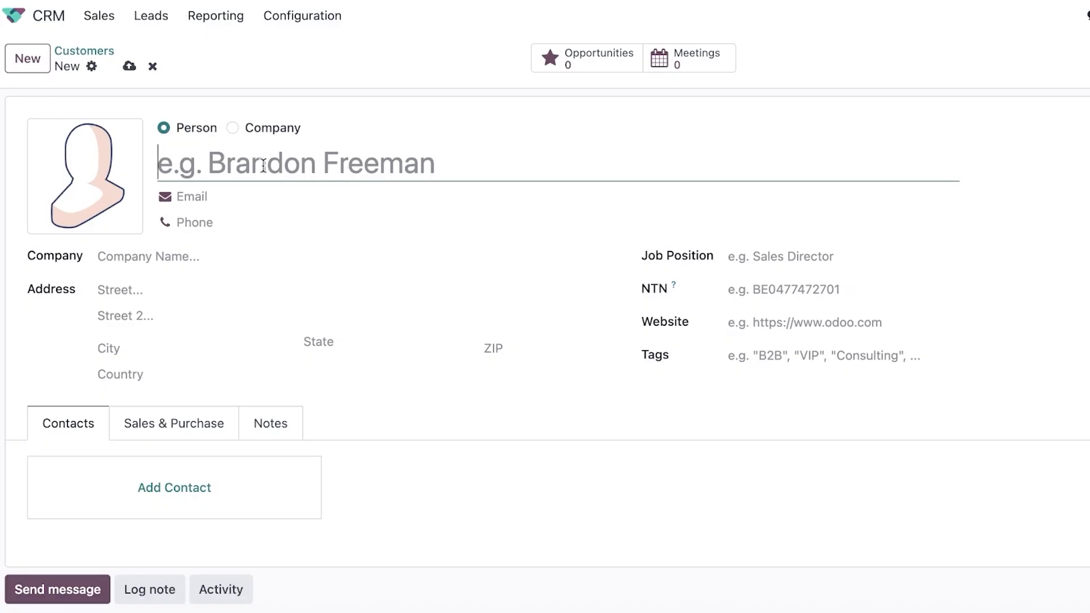
Make the customer an individual and enter their full name and e-mail address.
click(253, 136)
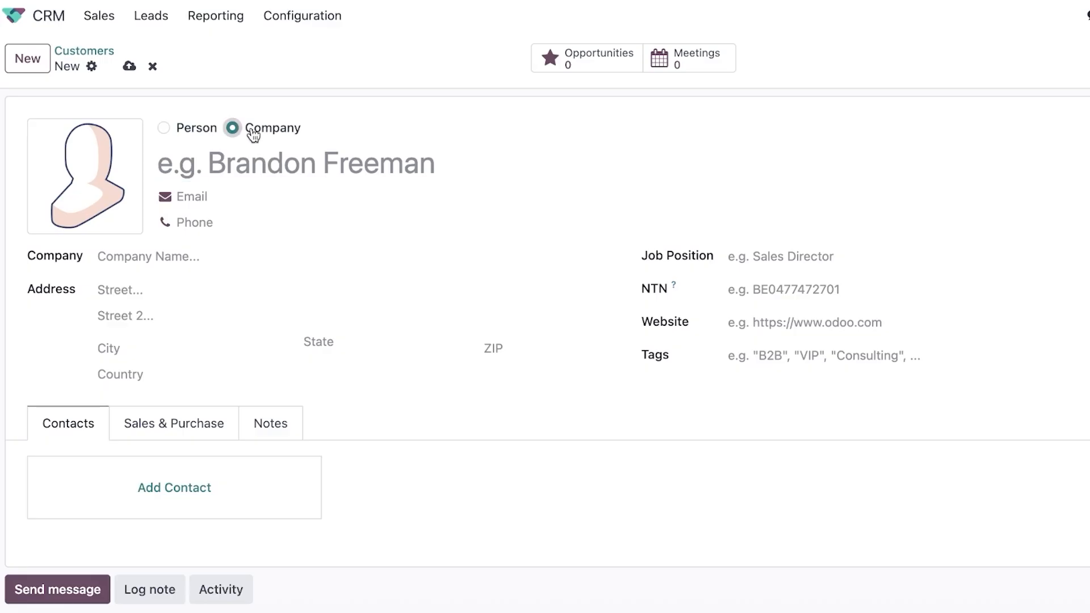
click(187, 131)
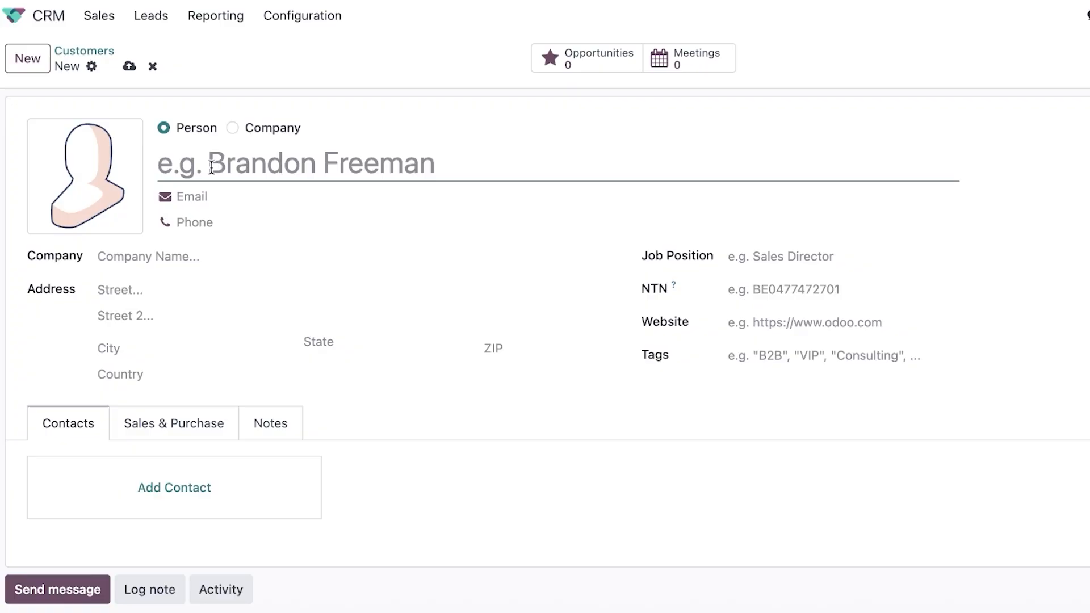
text(J)
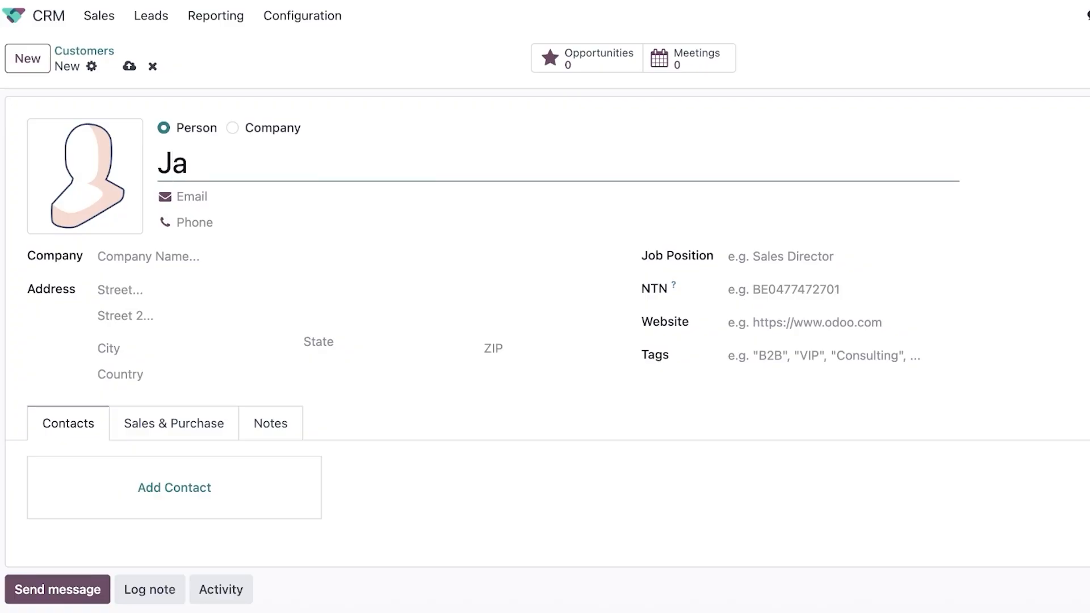
text(a)
key(BackSpace)
click(194, 198)
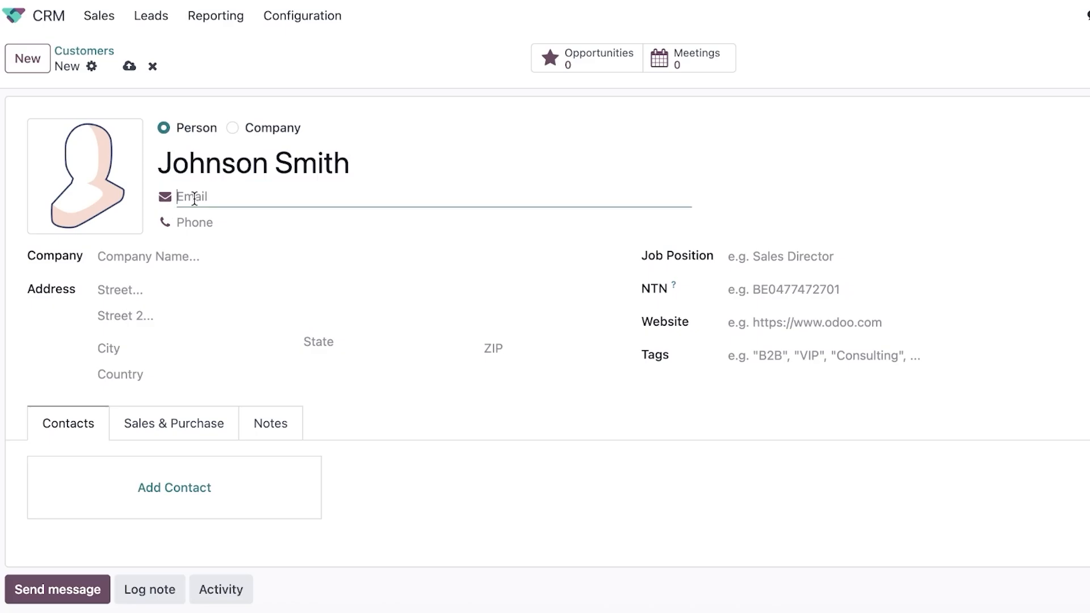
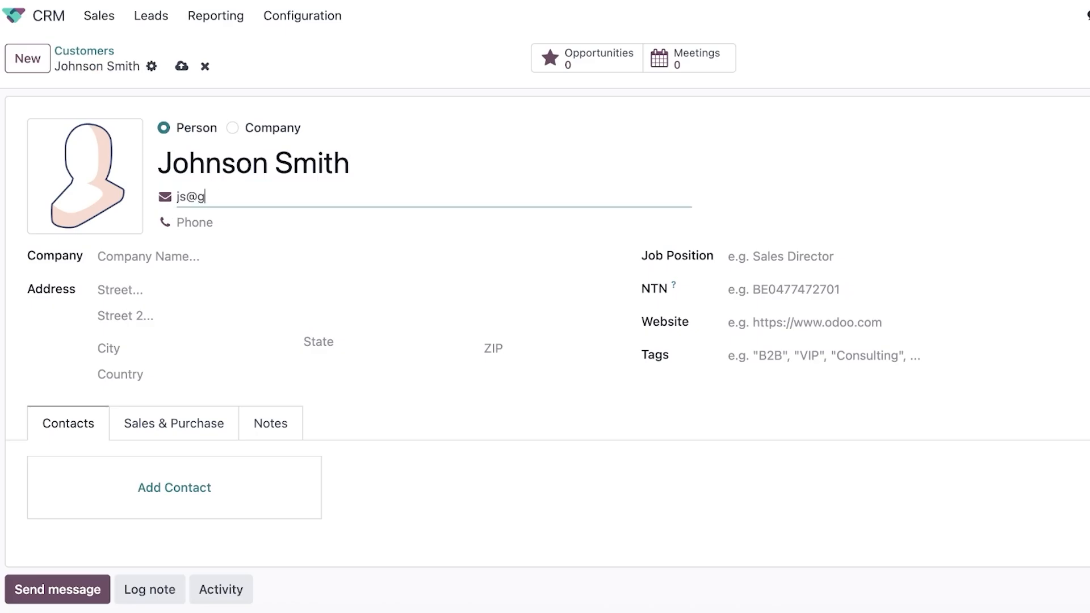
Close the Add Contact form without adding anyone, then save and begin another customer.
scroll(334, 297, down, 2)
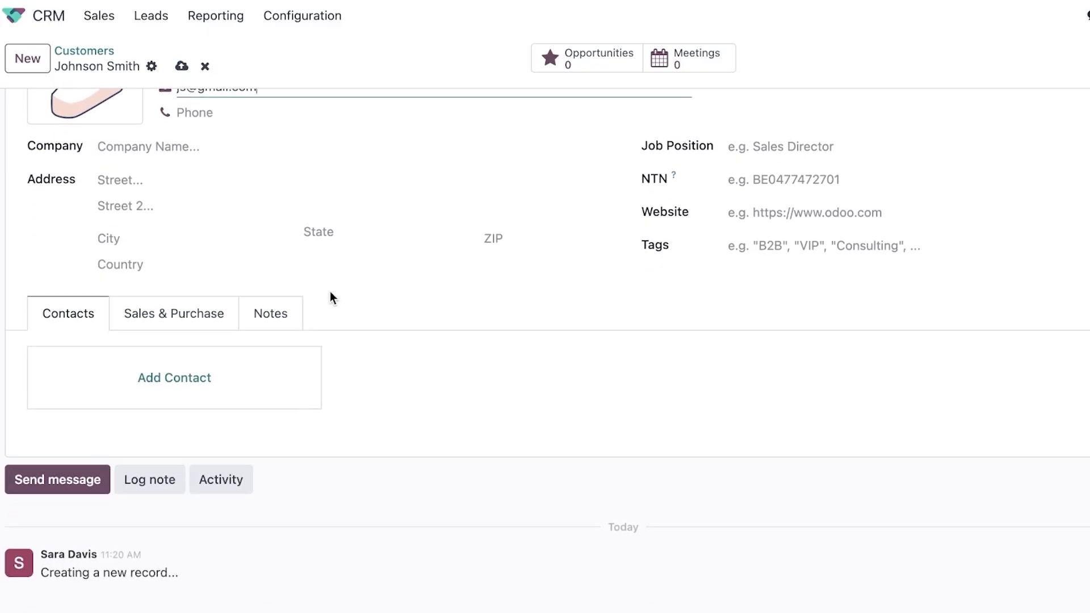
click(160, 376)
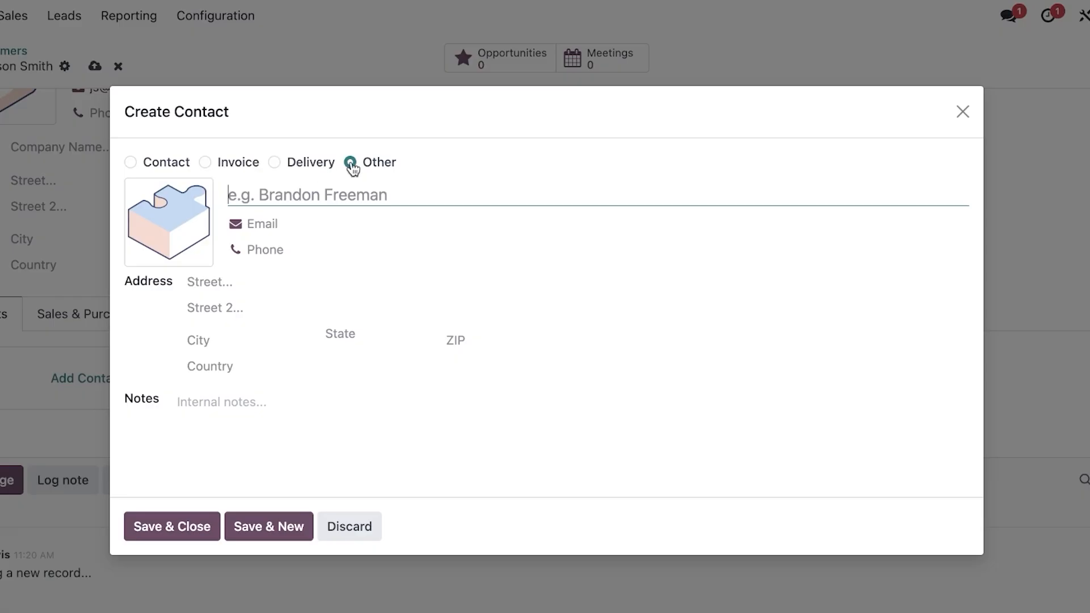
click(962, 112)
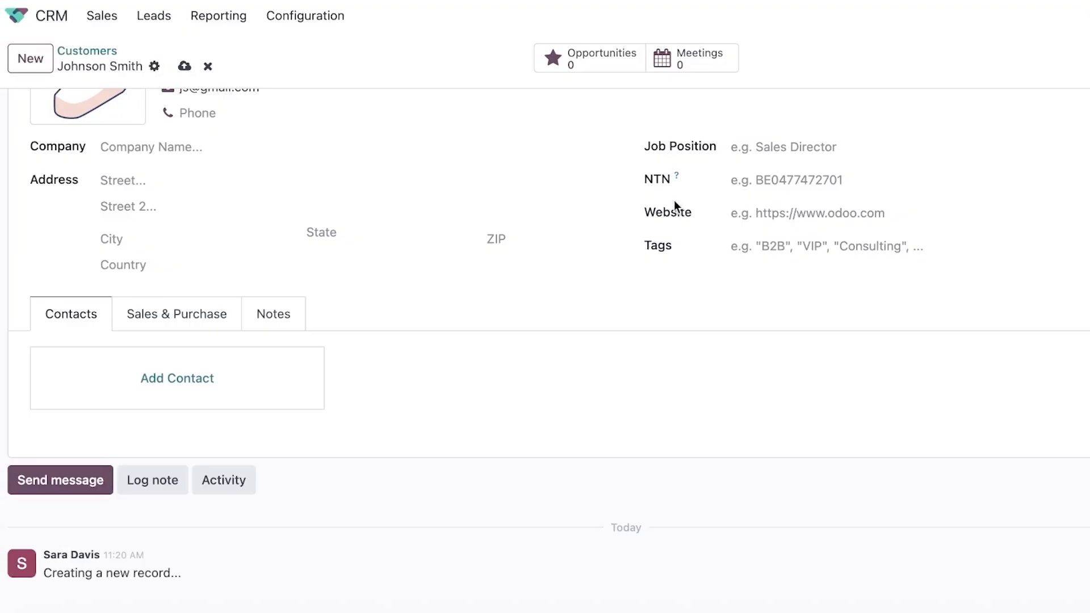
scroll(231, 380, up, 2)
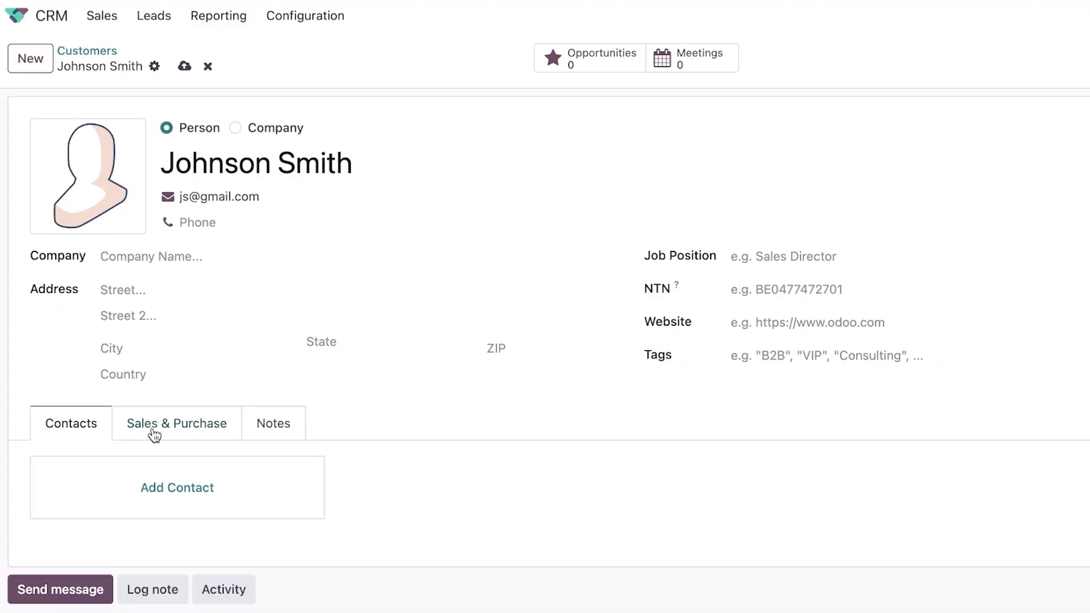
scroll(152, 442, down, 2)
scroll(415, 100, up, 2)
click(40, 65)
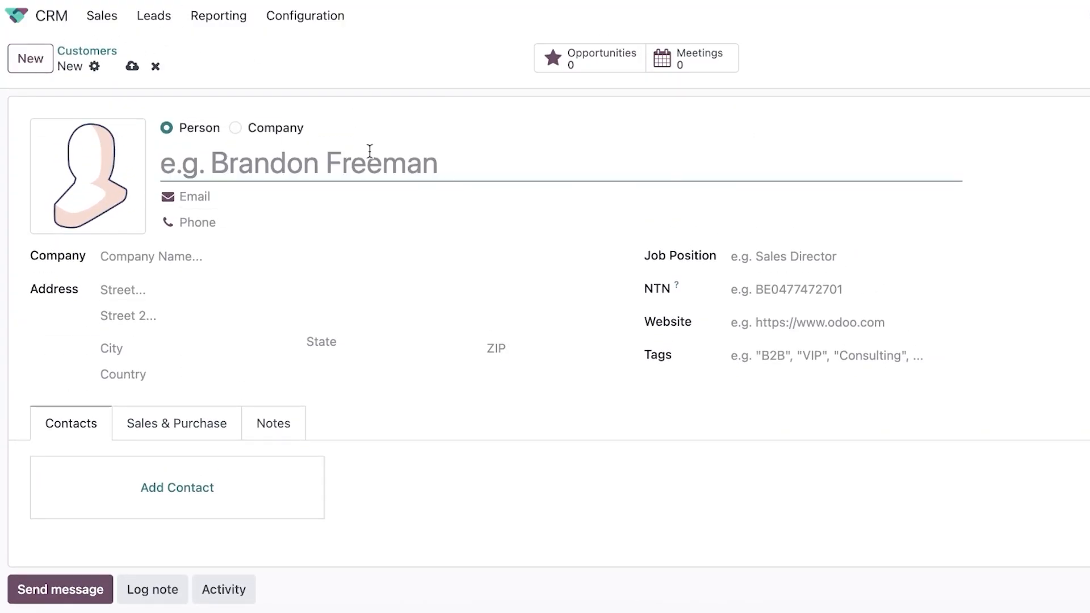
click(257, 129)
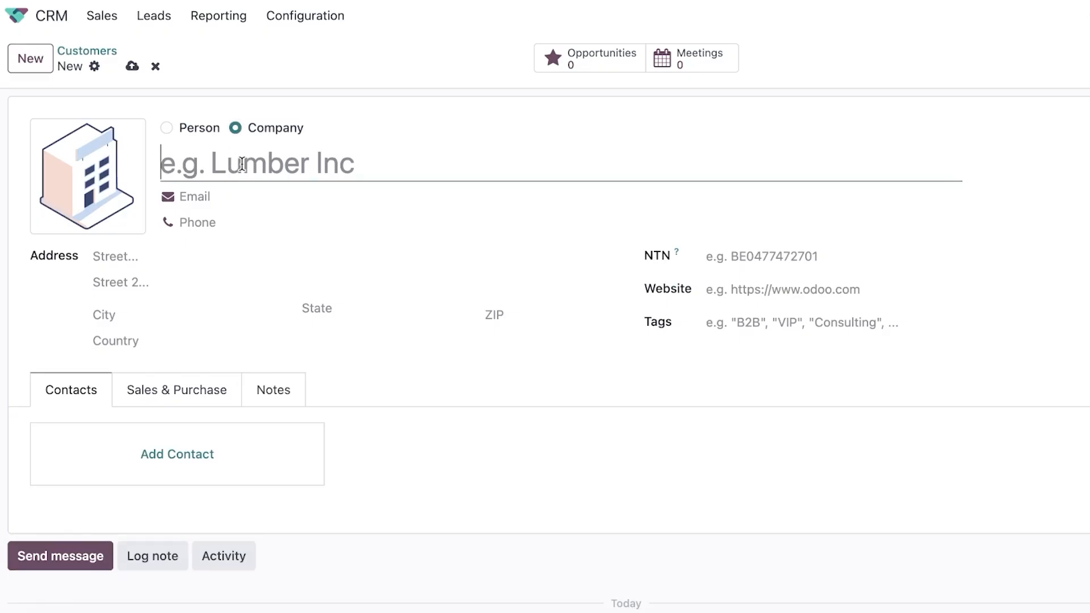
text(Spade Co)
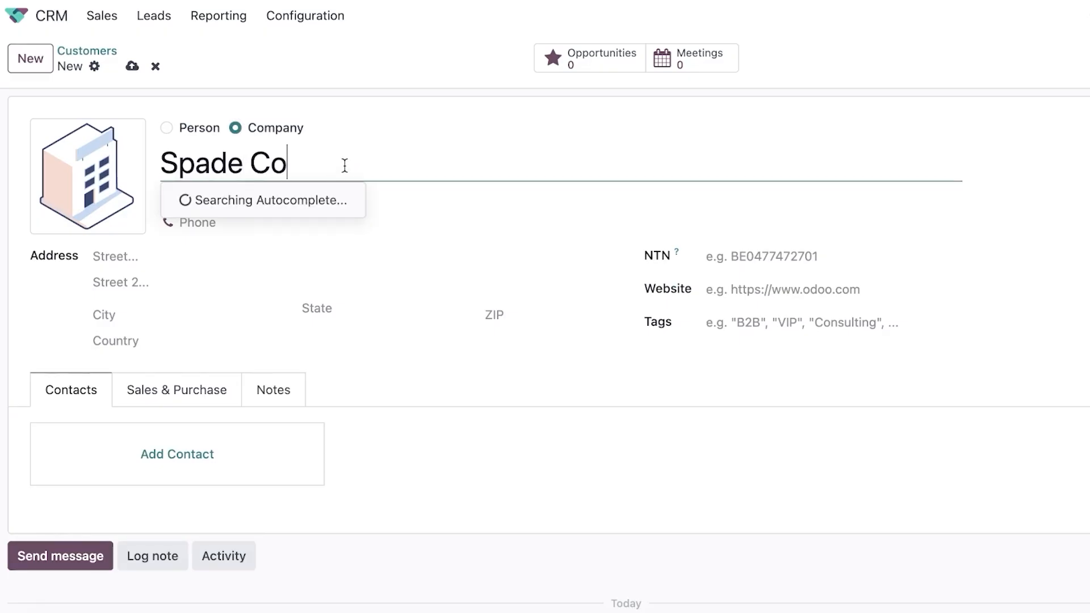
click(379, 255)
text(Spade C)
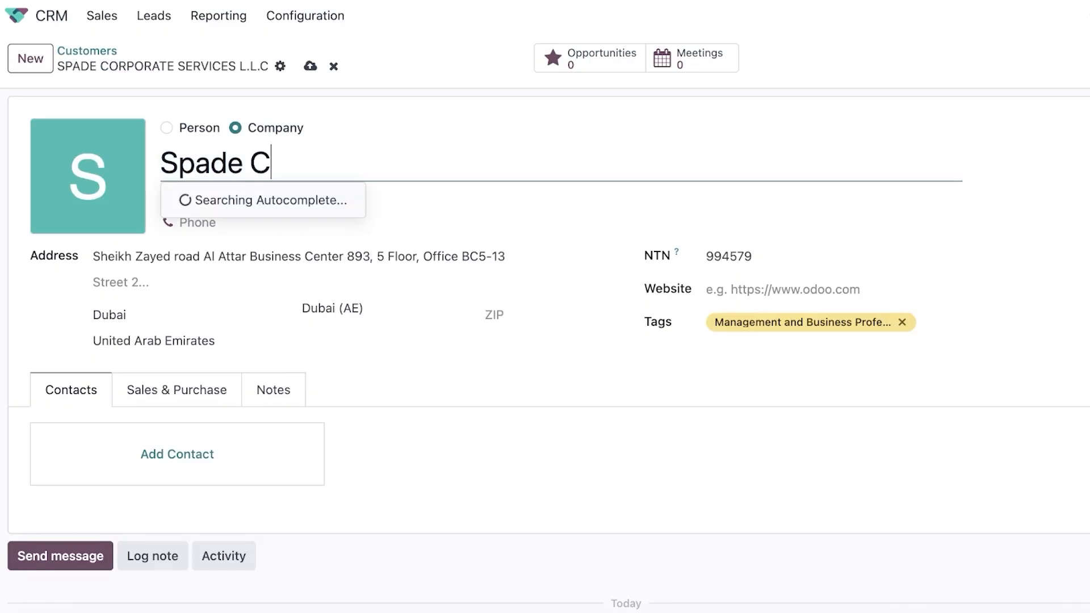
text(o.)
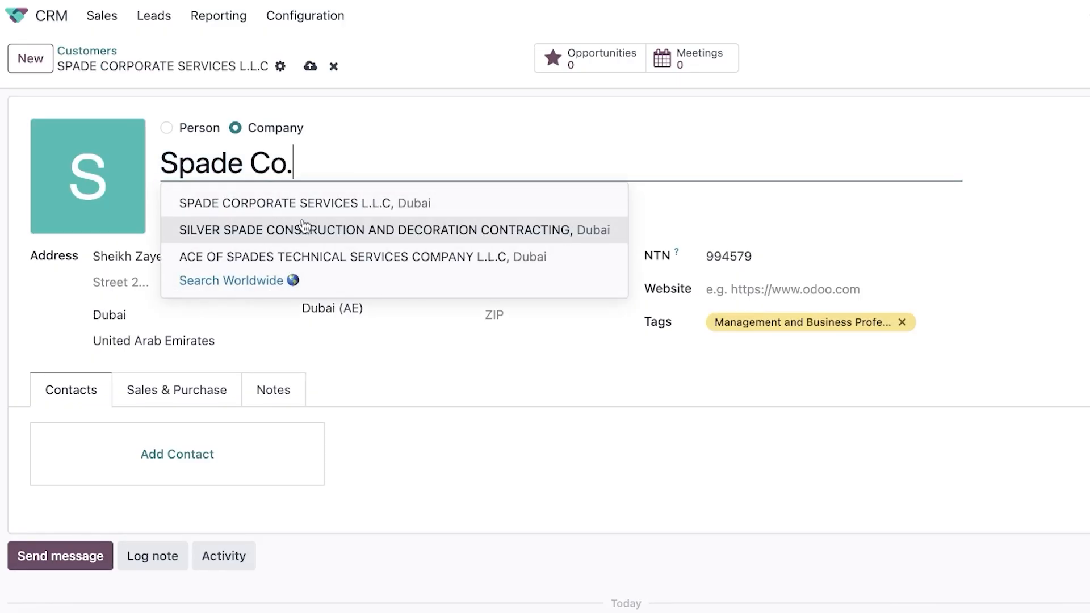
click(657, 139)
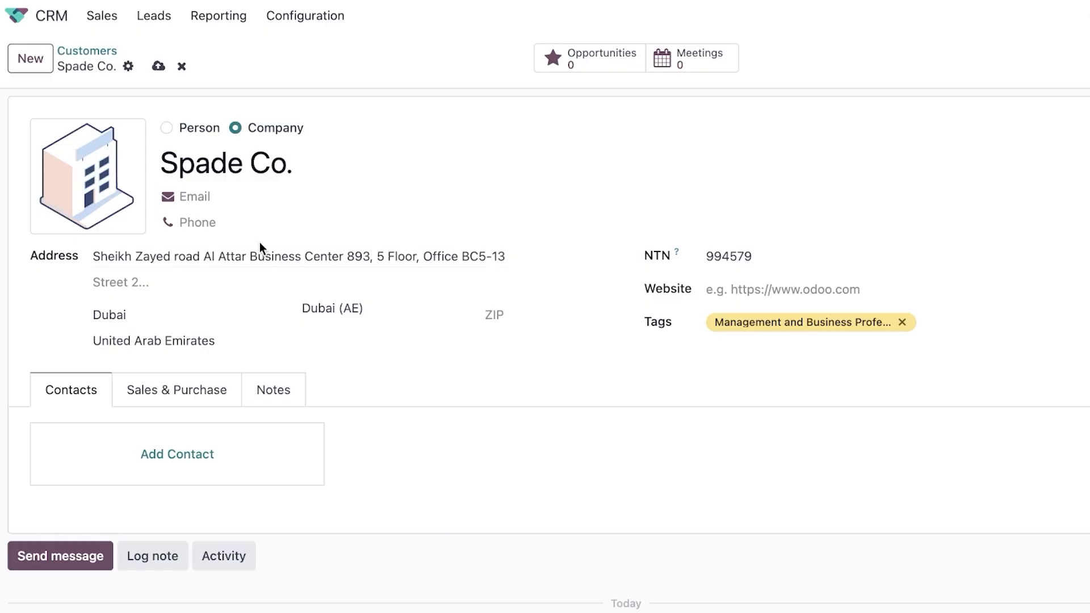
scroll(475, 336, down, 2)
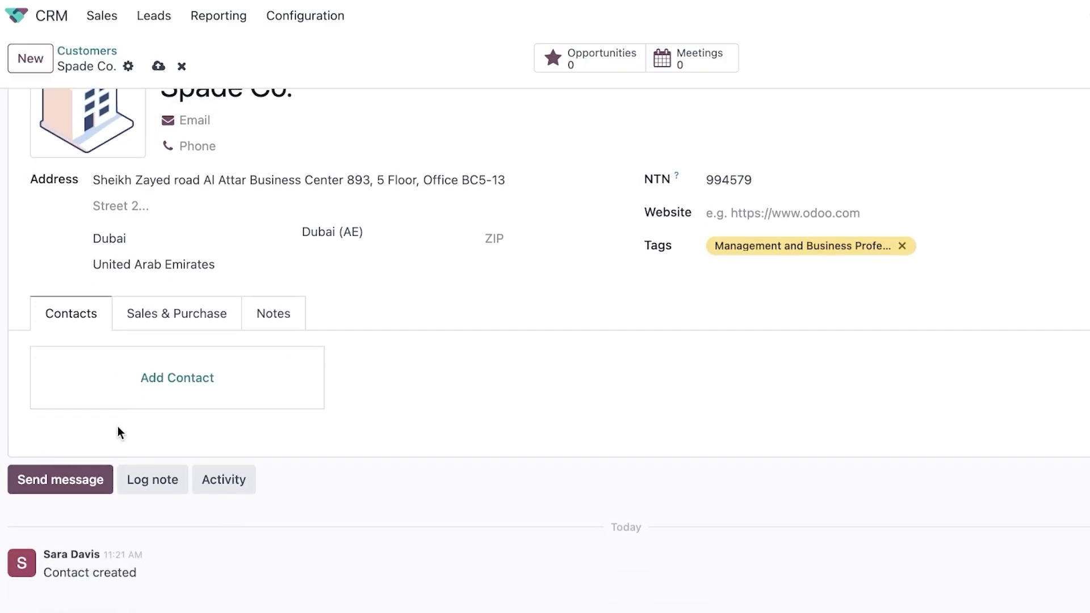
scroll(119, 432, up, 2)
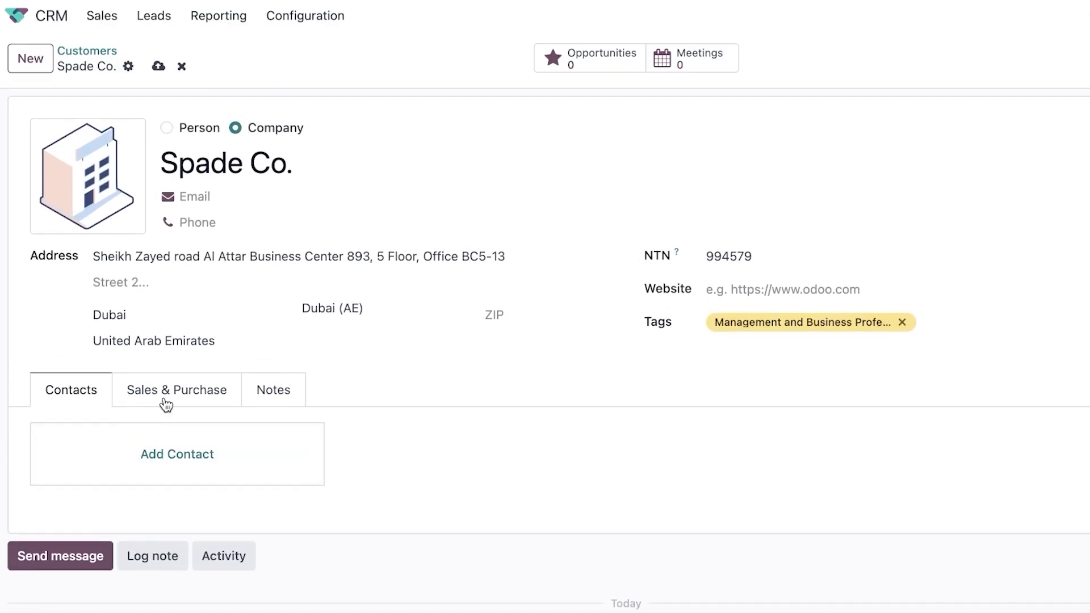
click(152, 456)
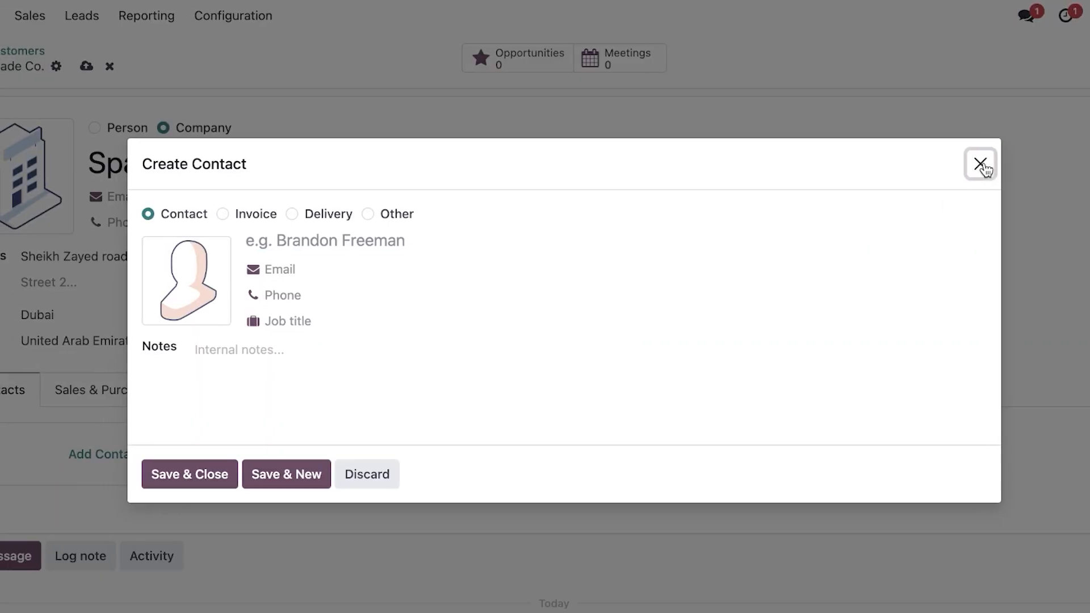
click(961, 164)
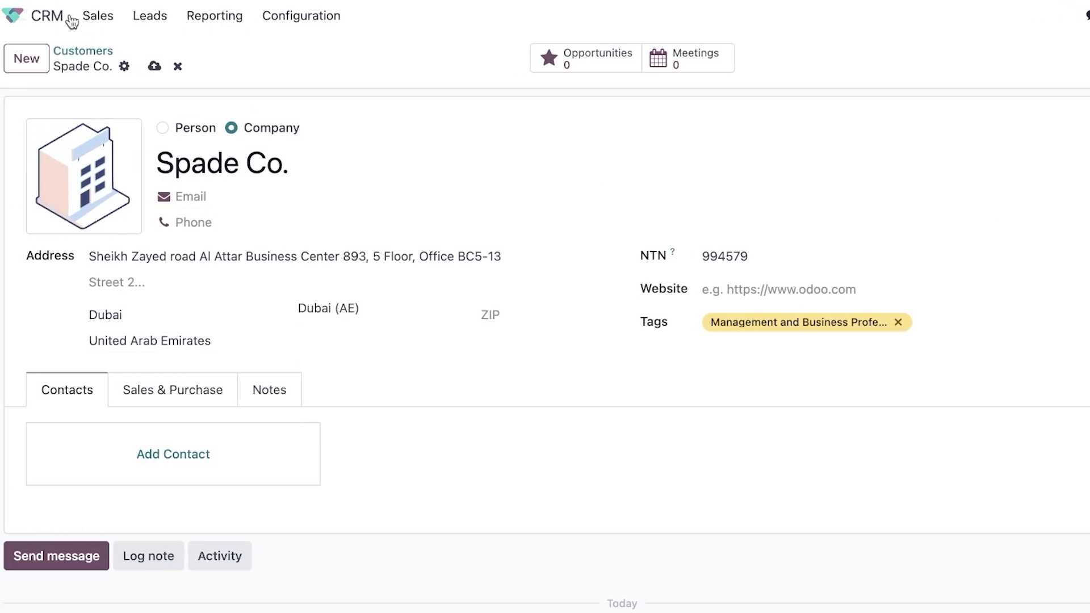
click(96, 15)
Look over the Sales Teams overview, trying the Sales team's add-member and options menus.
click(104, 108)
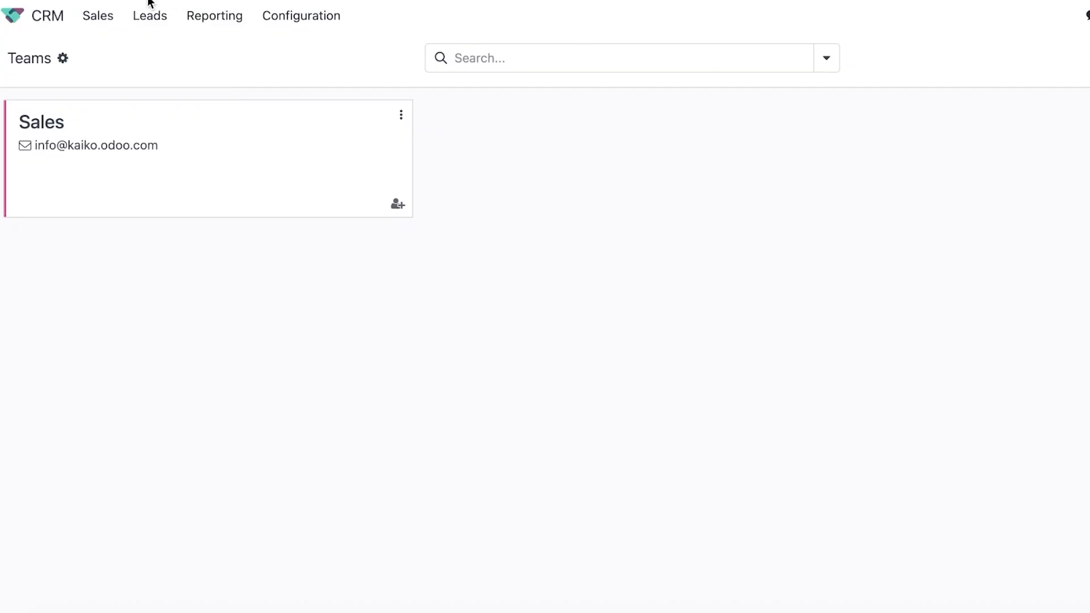
click(63, 59)
click(266, 62)
click(398, 206)
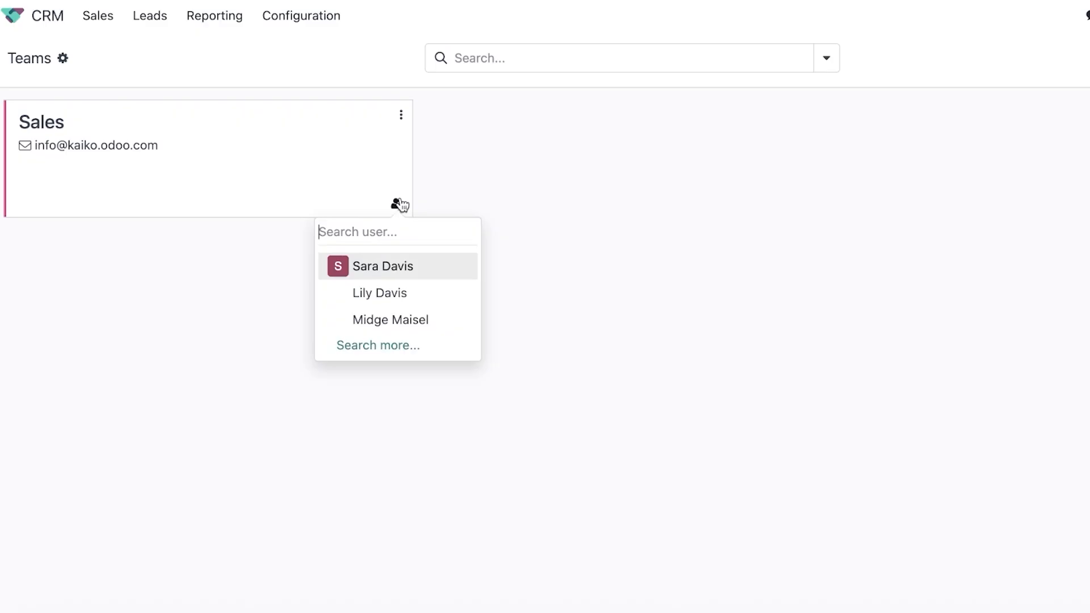
click(400, 114)
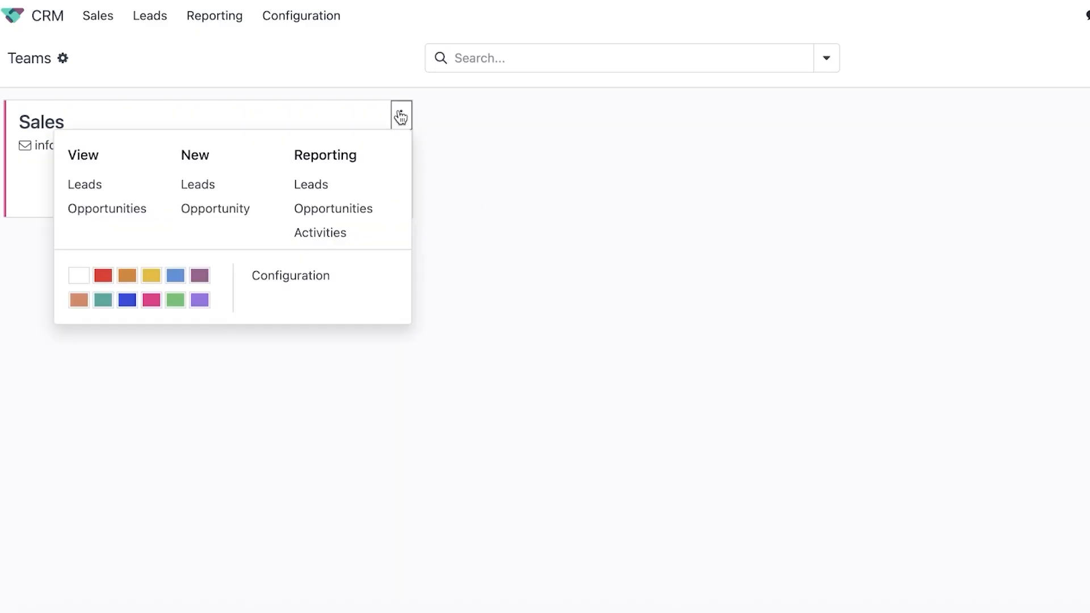
View the Sales team's opportunities pipeline, then return to My Pipeline.
click(29, 137)
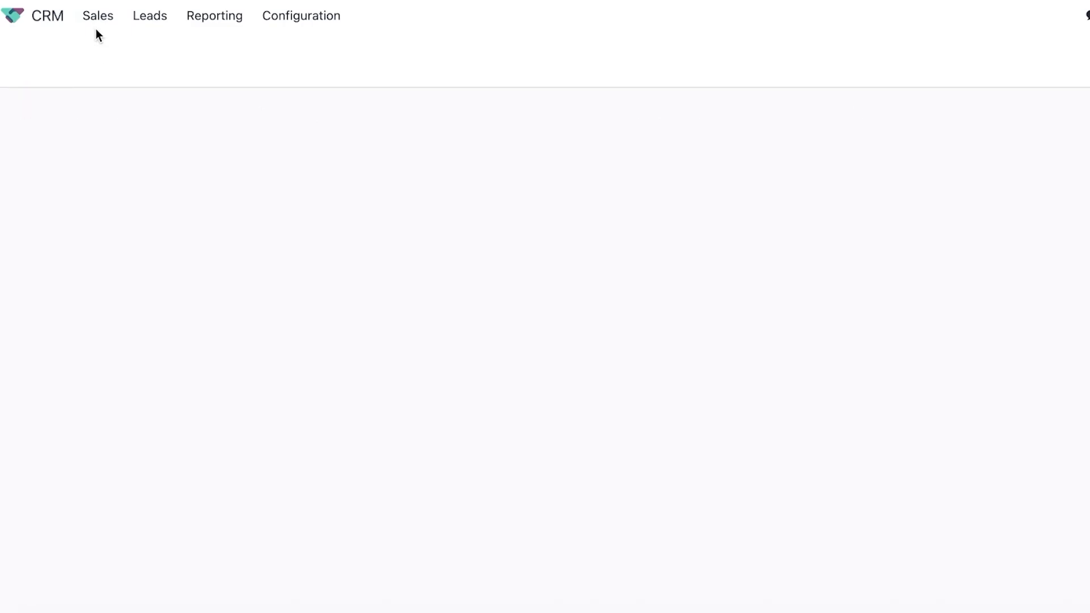
click(98, 17)
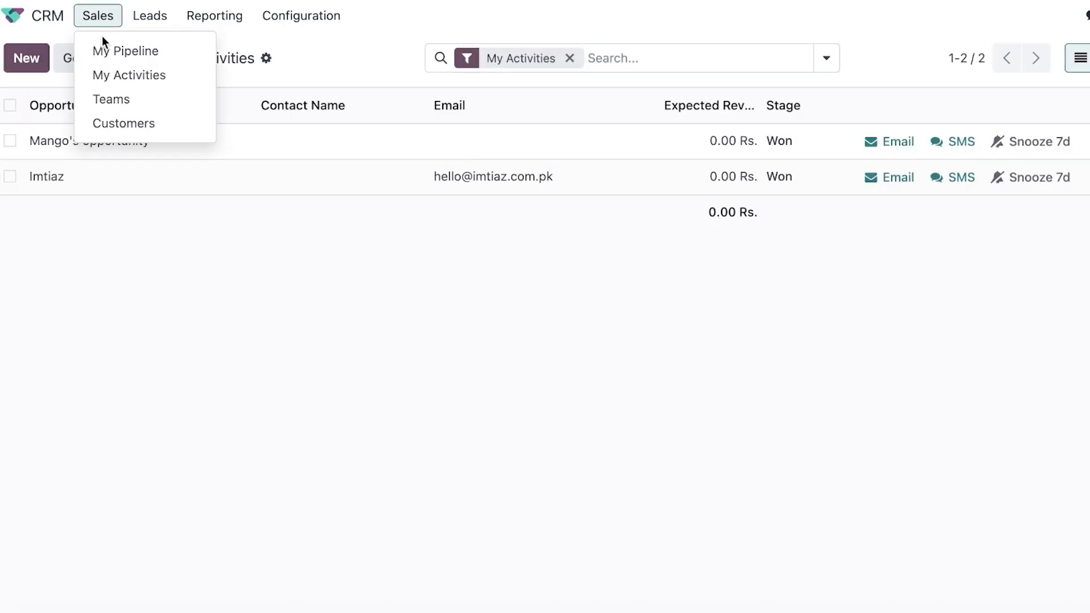
click(104, 51)
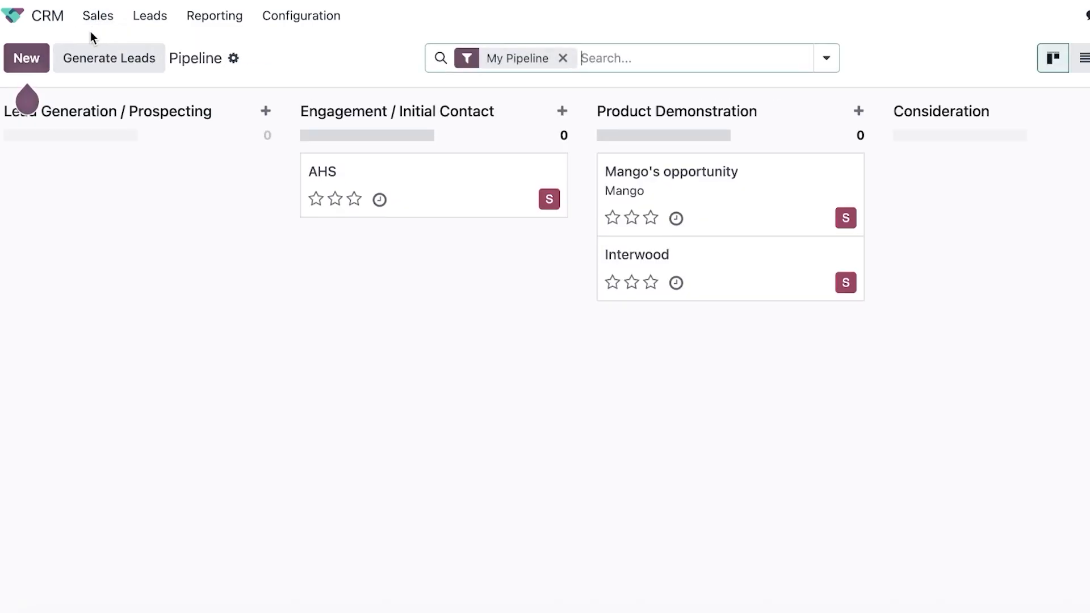
Bring up the Leads list with WORKMAN, Al-Fatah and Nishat Mills.
click(135, 29)
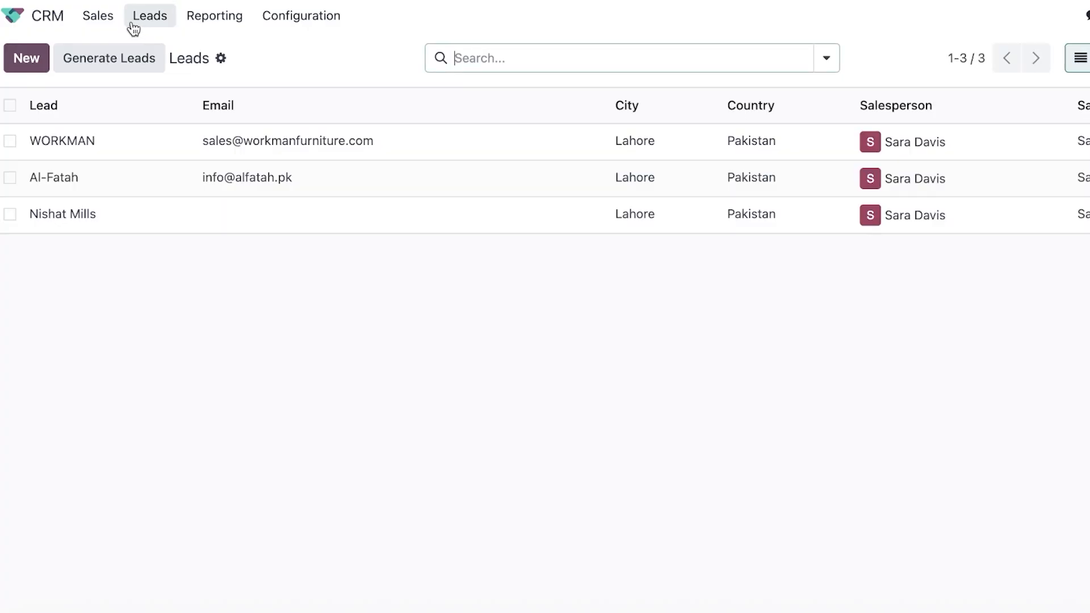
click(108, 30)
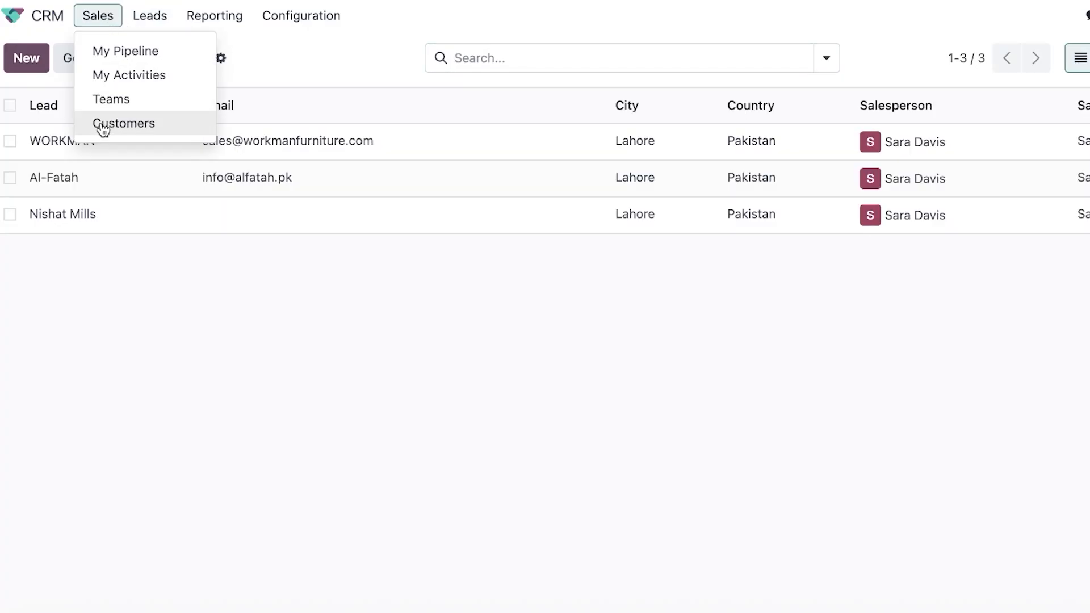
click(144, 17)
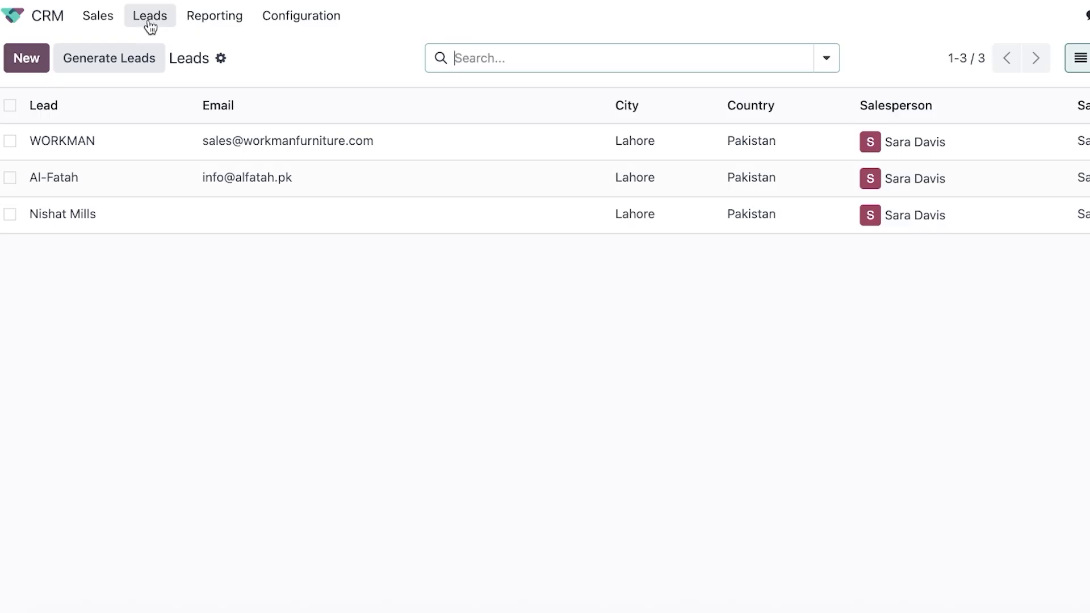
click(149, 17)
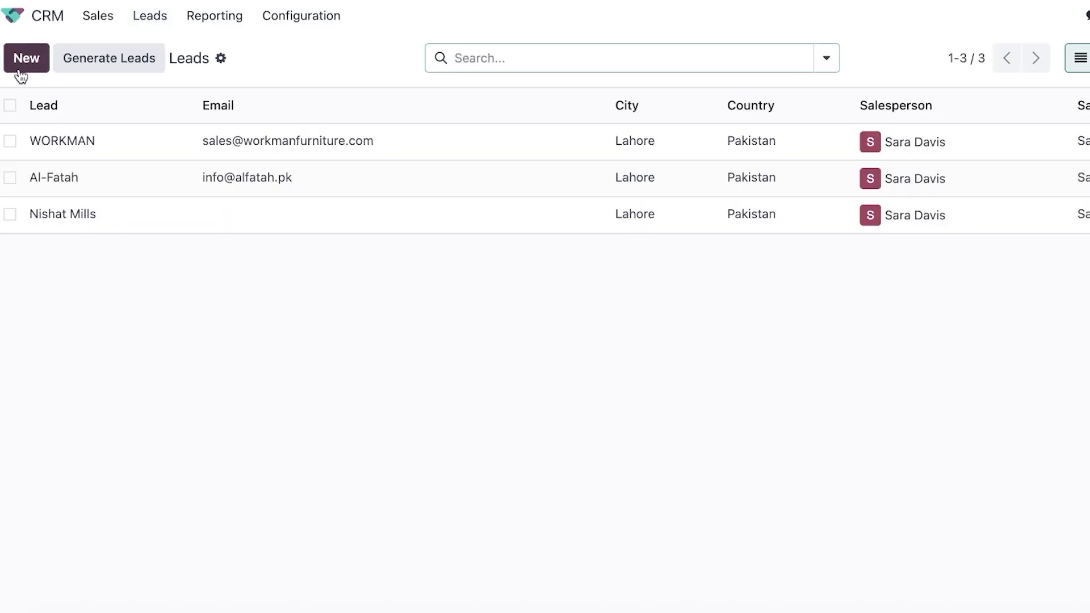
Explore Generate Leads with Companies and their Contacts, then close it without generating anything.
click(123, 61)
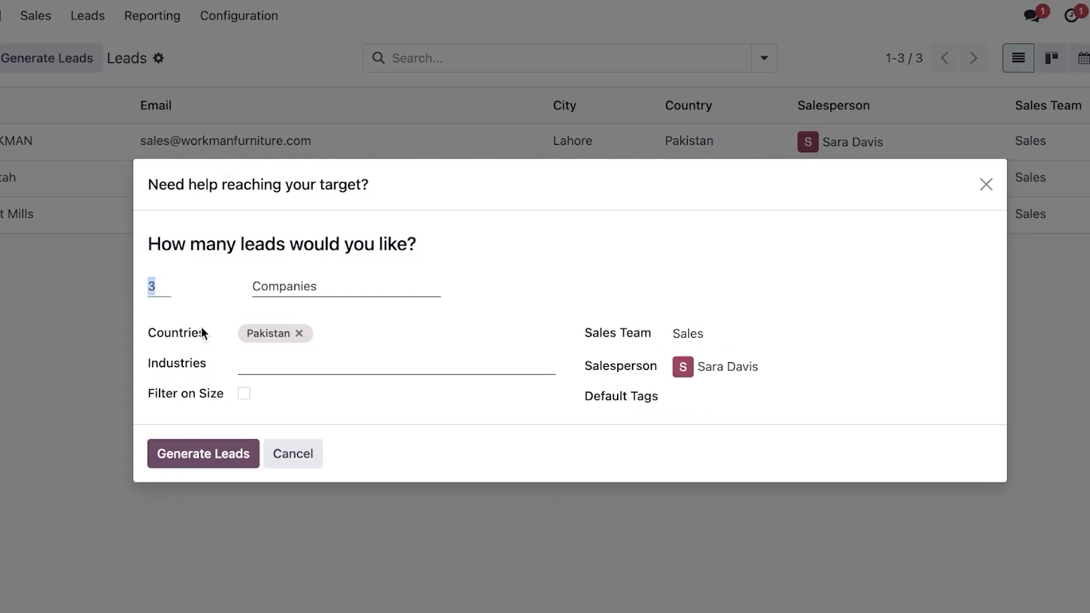
click(271, 292)
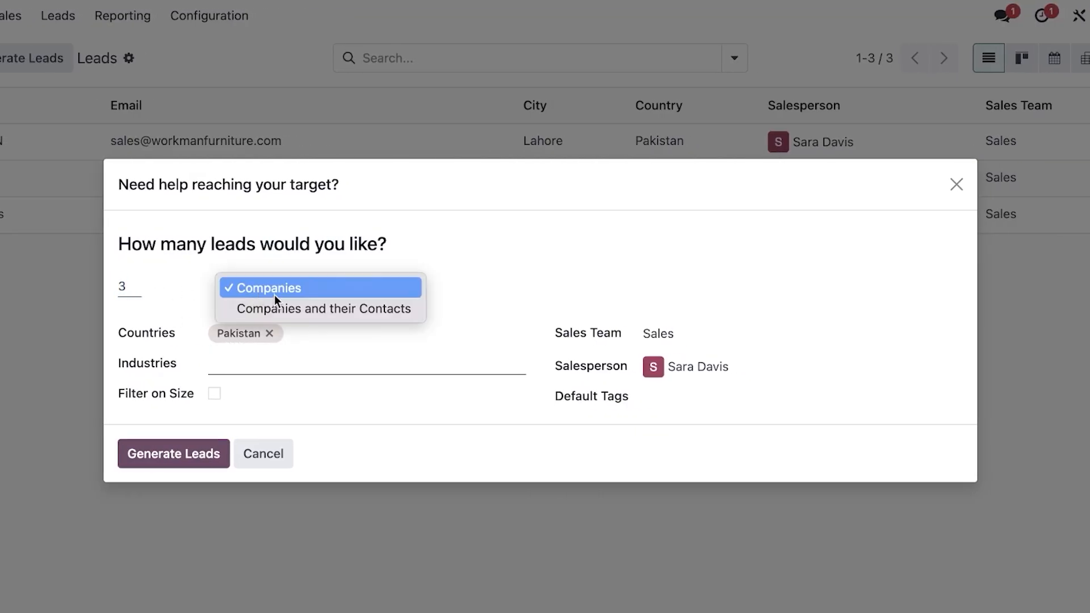
click(276, 303)
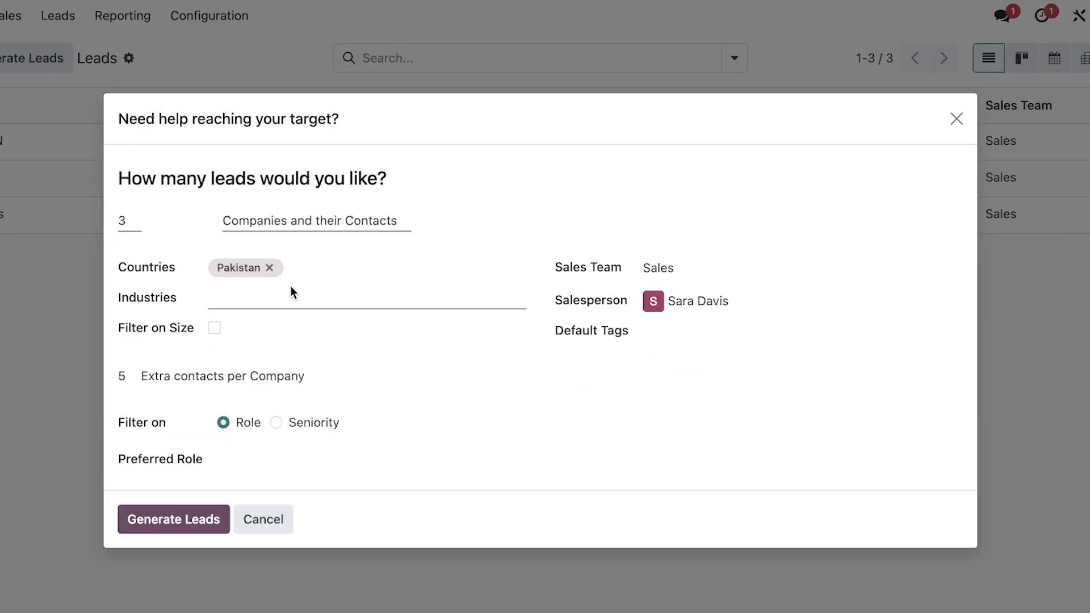
click(291, 300)
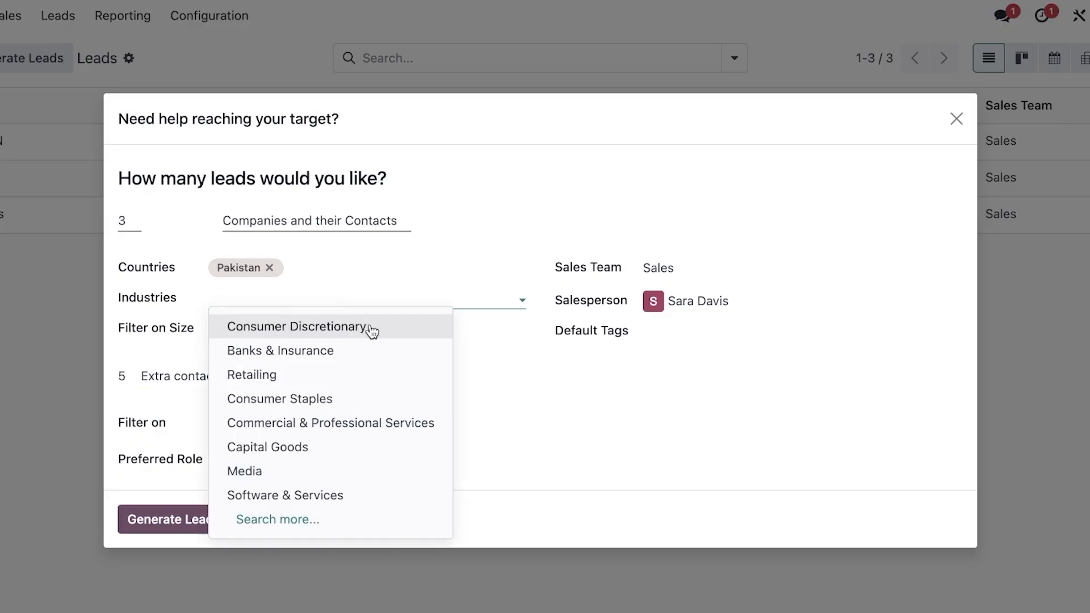
click(607, 363)
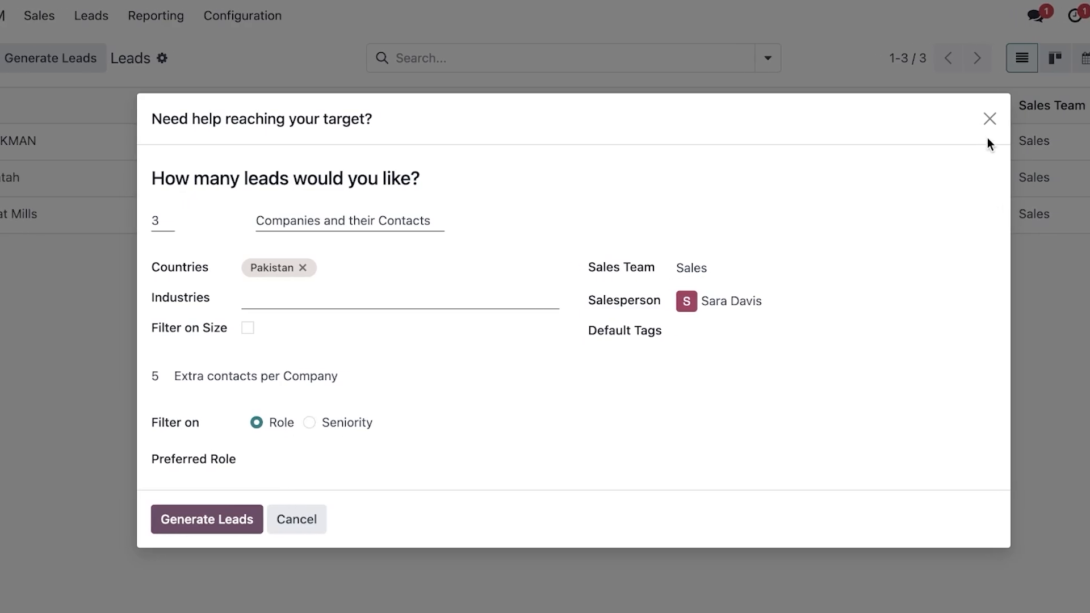
click(956, 118)
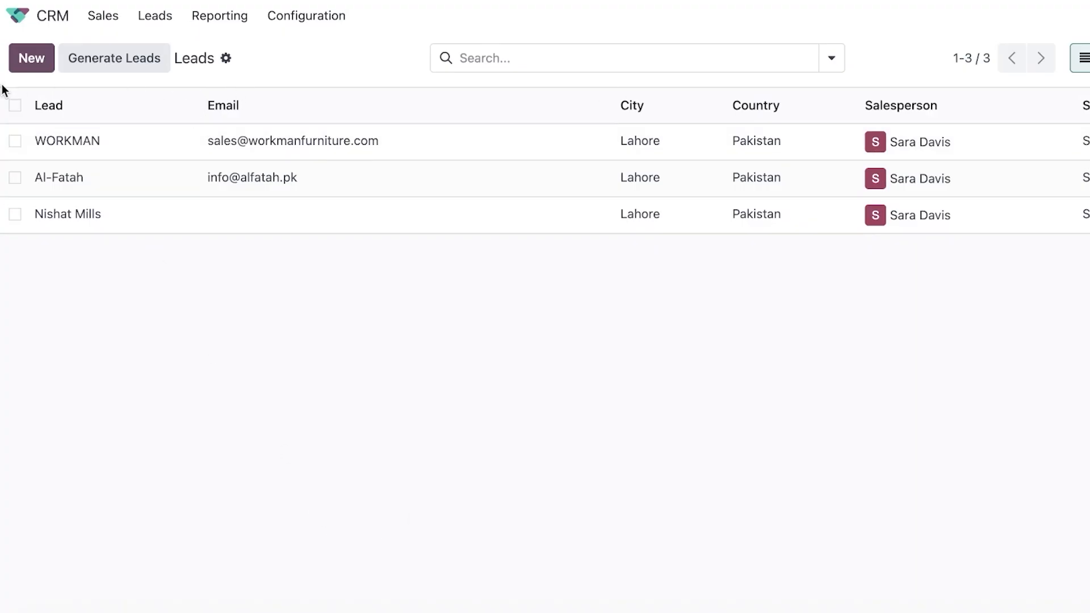
Create a new lead named Sonic Inc.
click(49, 67)
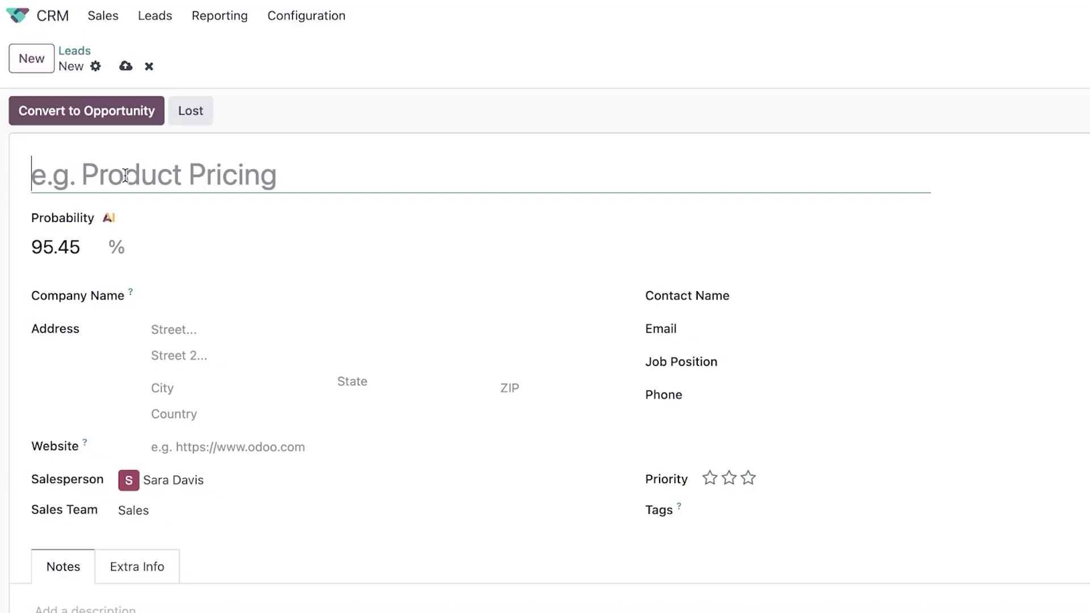
text(F)
key(BackSpace)
text(Sonic Inc)
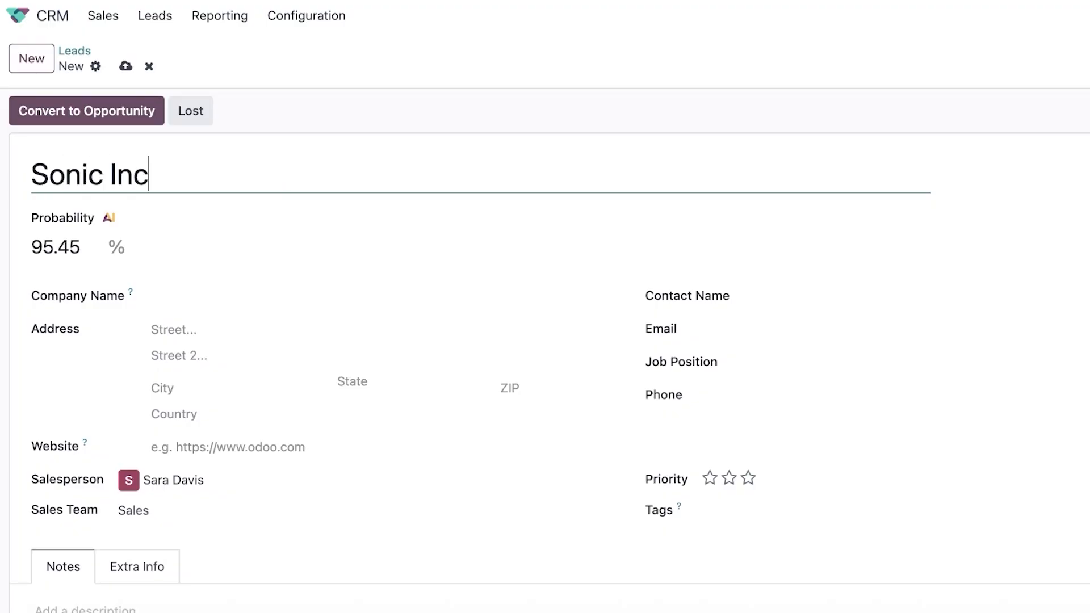
Set Sonic Inc's probability to 10% and start converting it to an opportunity.
drag(32, 244, 66, 250)
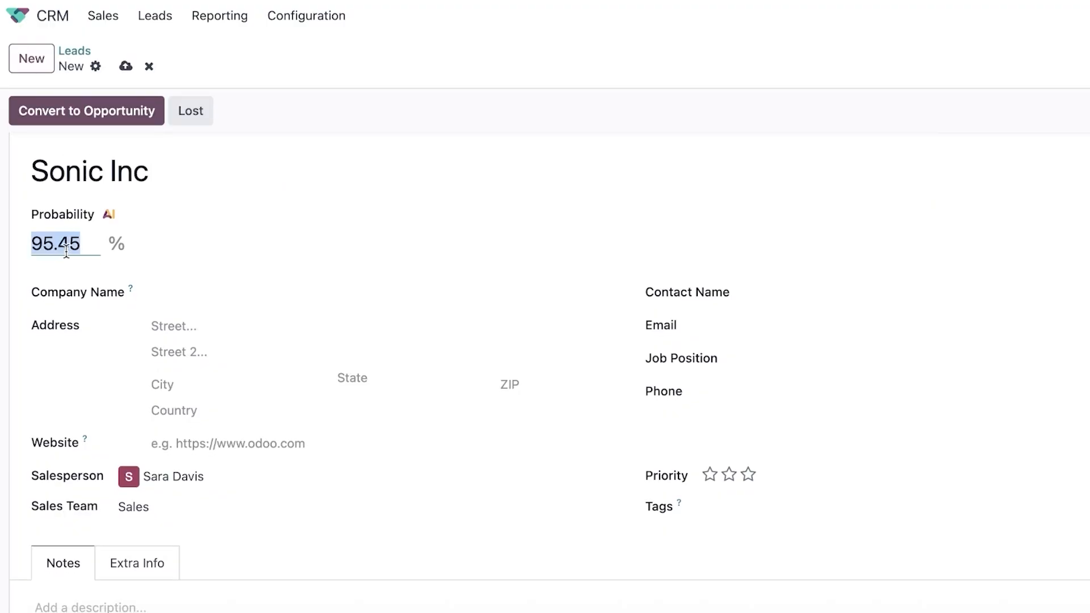
text(0)
scroll(65, 250, down, 5)
scroll(87, 267, up, 5)
key(BackSpace)
text(10)
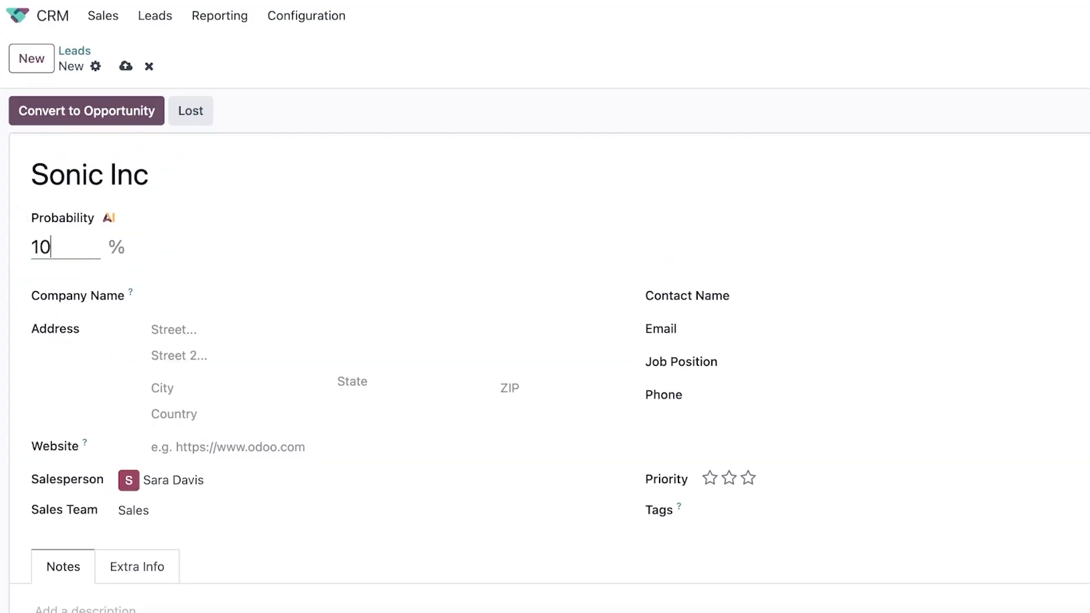
scroll(397, 300, down, 5)
scroll(161, 389, up, 5)
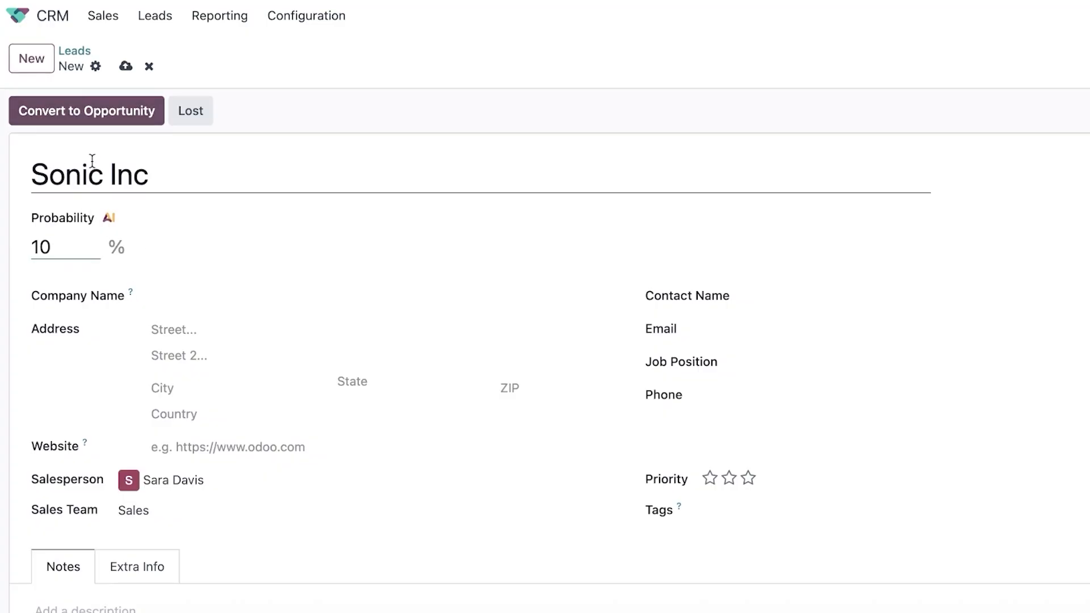
click(86, 118)
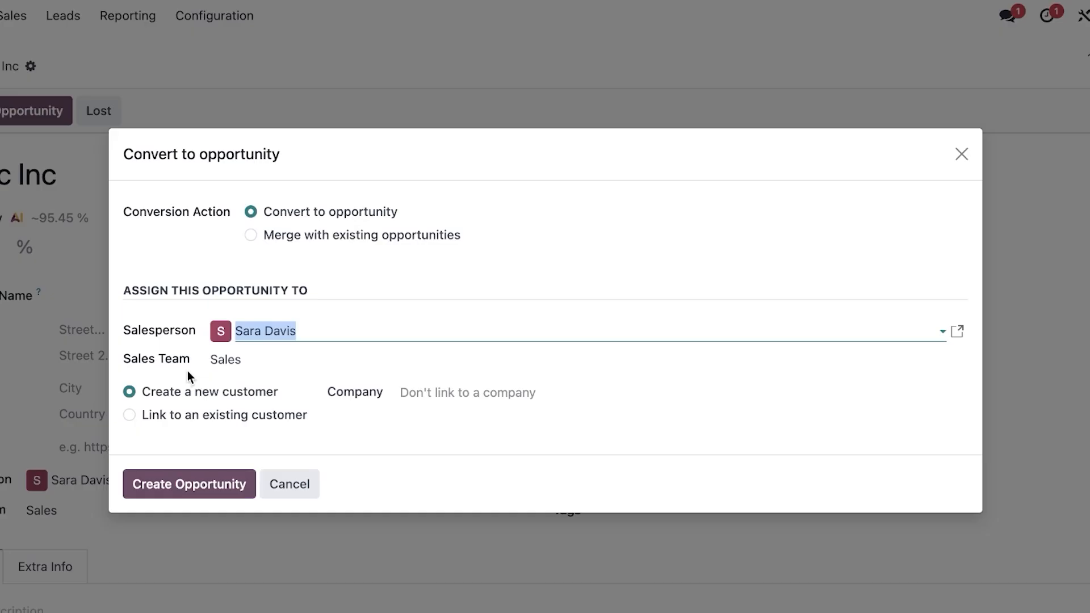
Convert Sonic Inc into an opportunity, keeping the same salesperson.
click(356, 337)
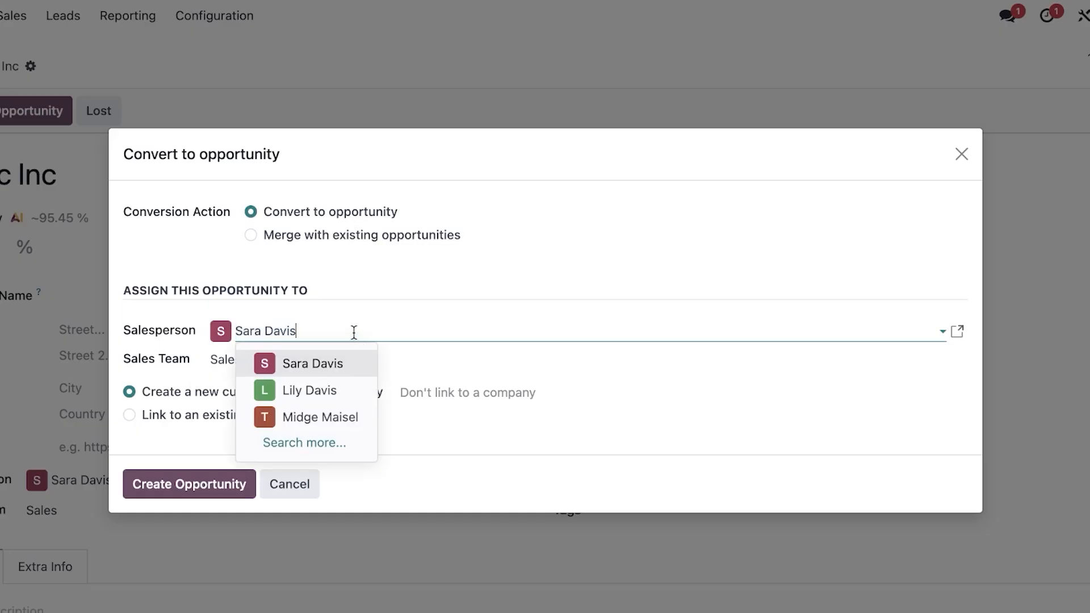
click(325, 368)
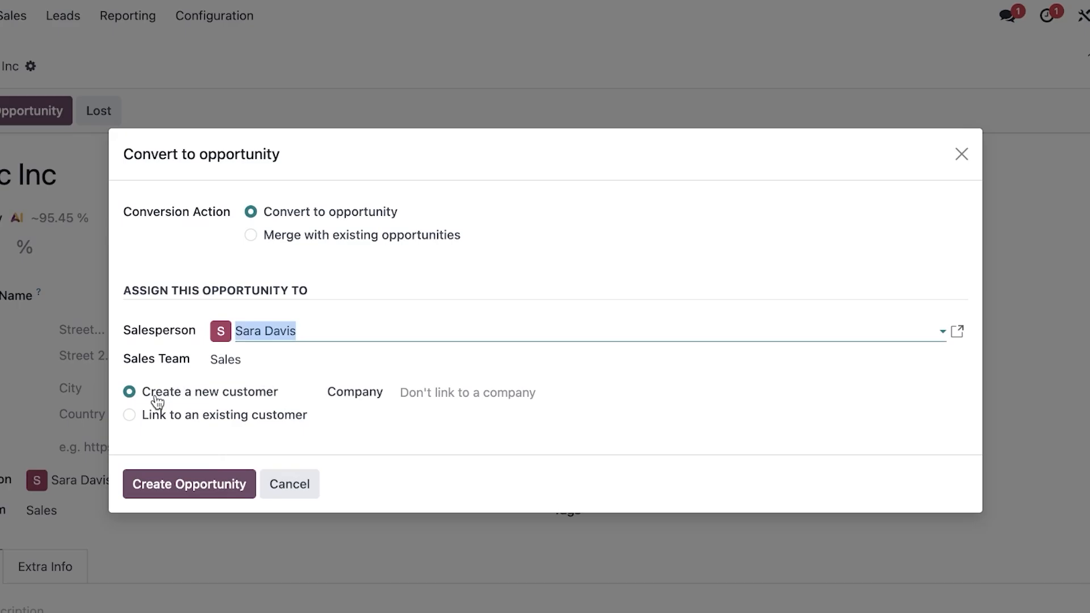
click(204, 488)
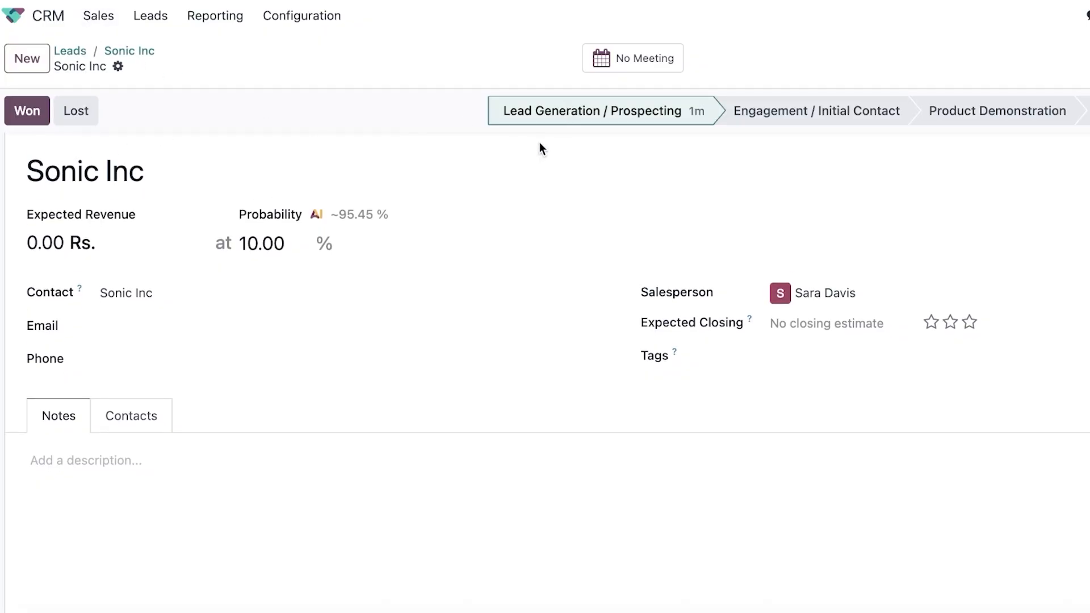
scroll(472, 331, down, 4)
scroll(253, 336, up, 4)
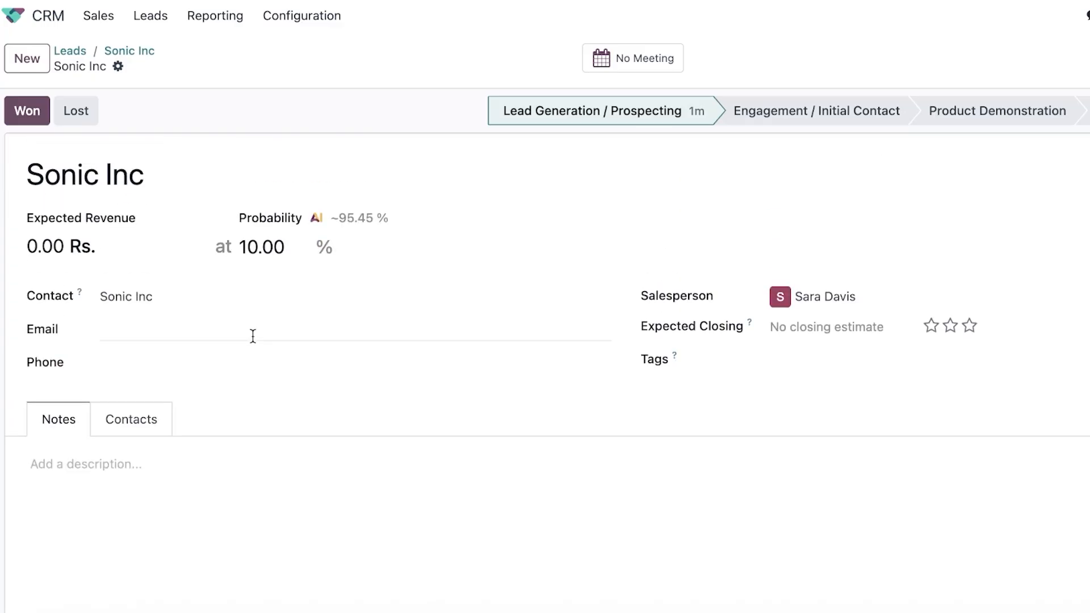
Move Sonic Inc to Engagement / Initial Contact and reopen it from My Pipeline.
click(771, 105)
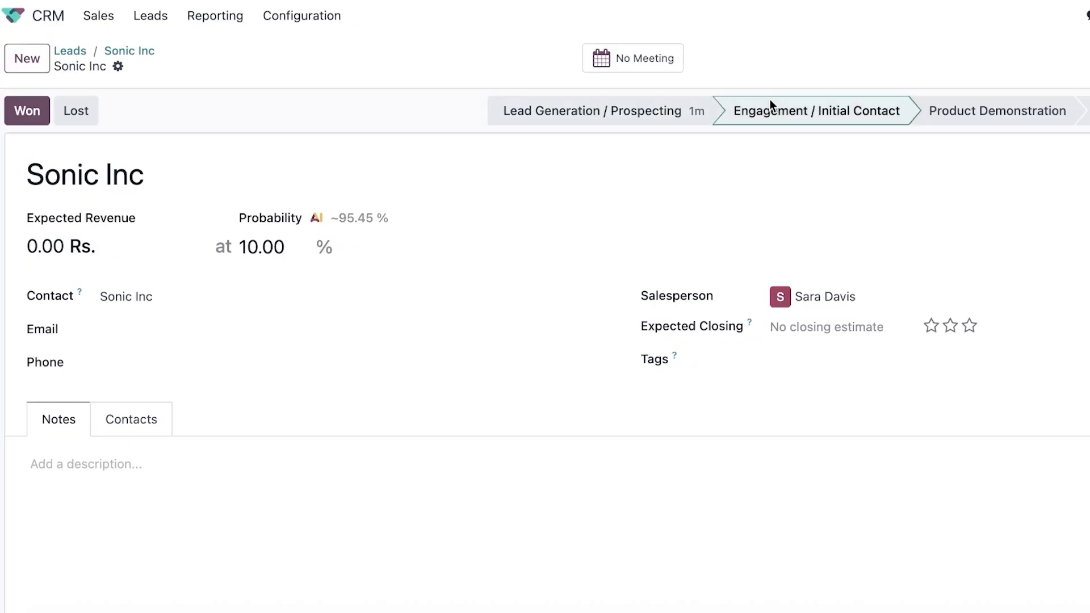
click(99, 15)
click(119, 62)
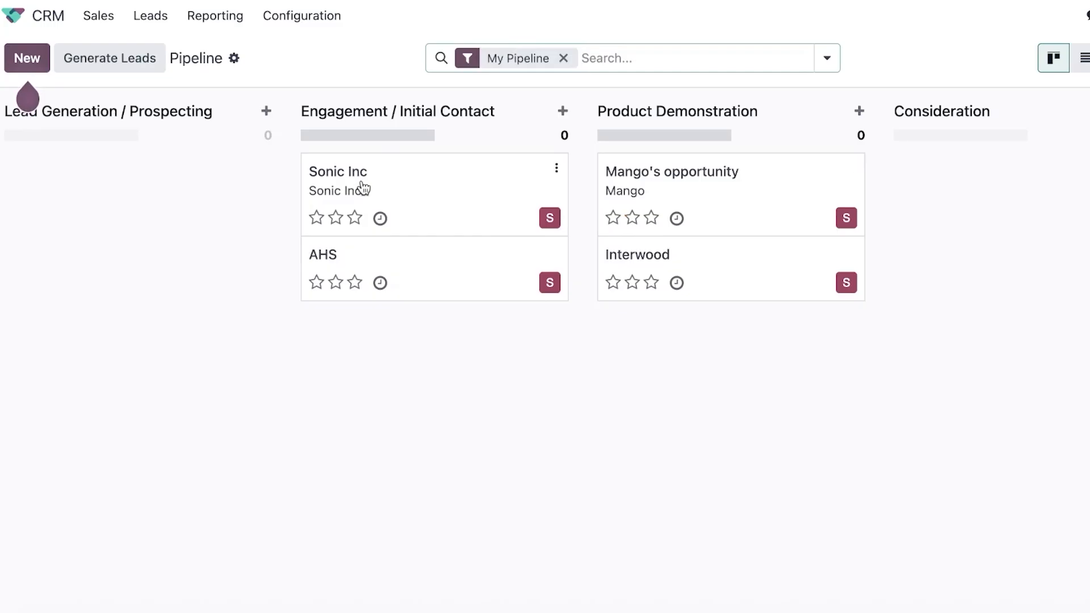
click(493, 192)
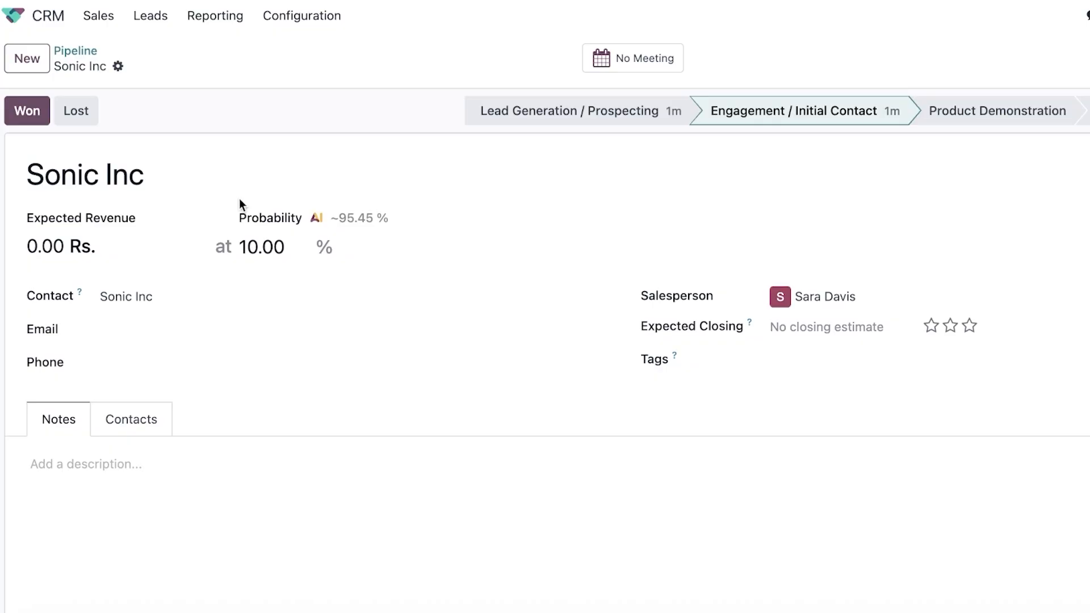
Set Sonic Inc's expected revenue to 100,000 Rs.
click(55, 247)
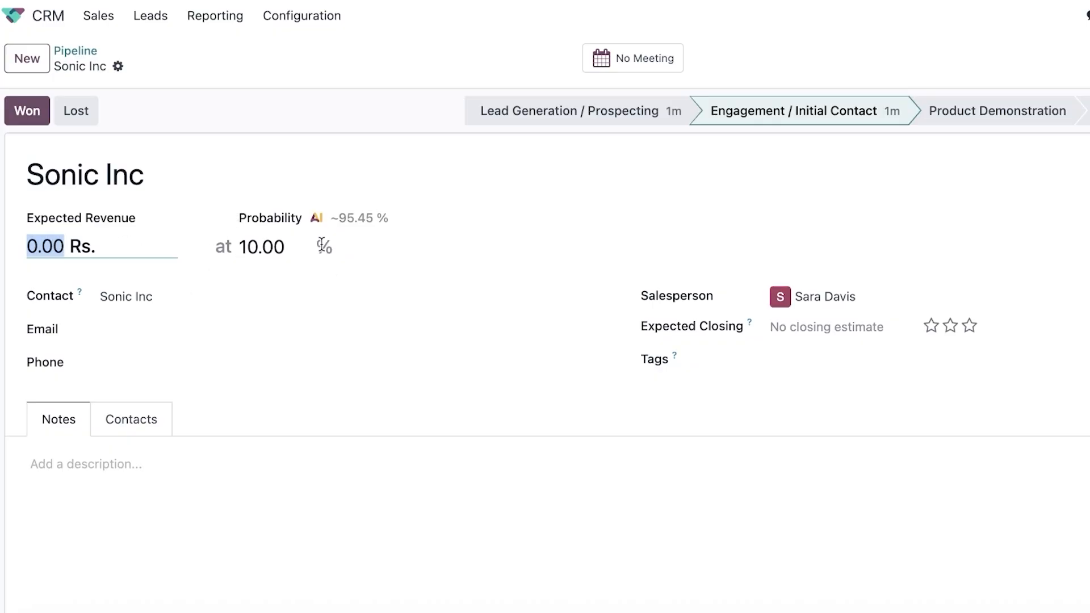
text(100,)
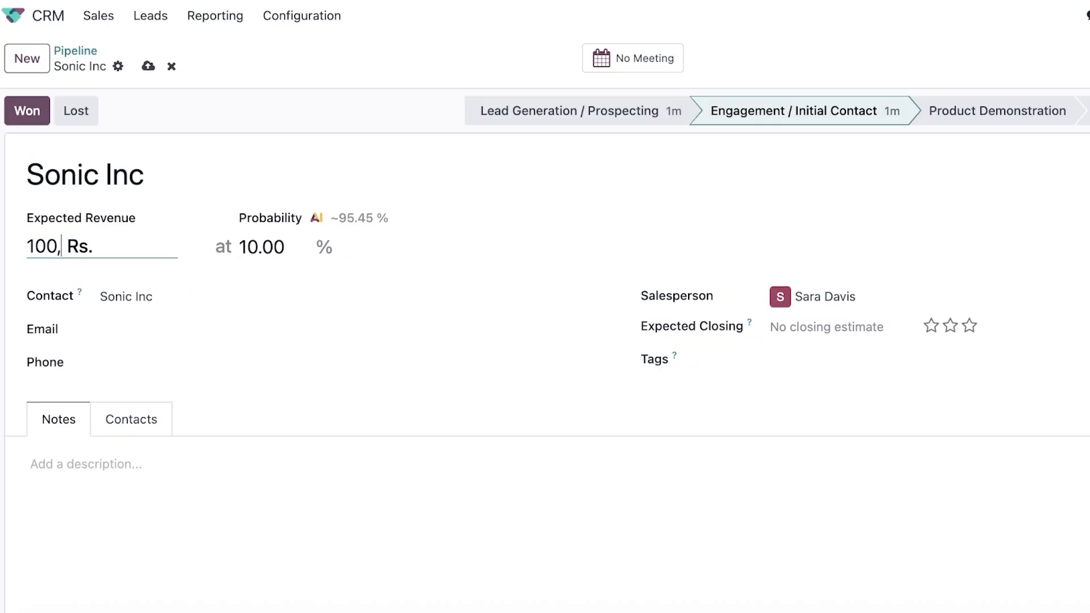
text(000)
scroll(373, 468, down, 1)
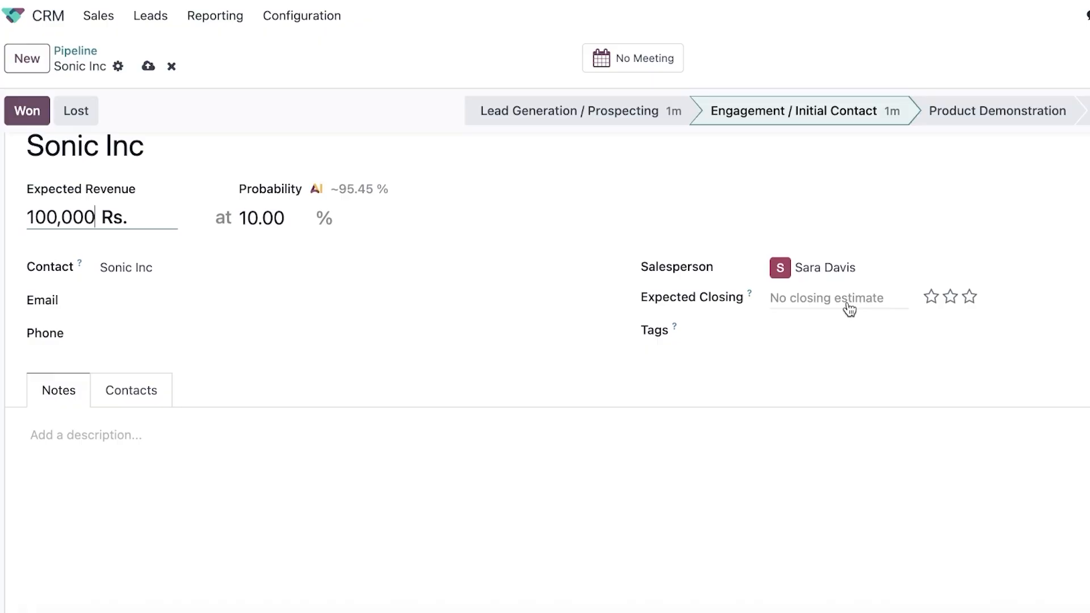
scroll(840, 326, down, 5)
Browse the Notes '/' commands and the Contacts tab without changing anything.
click(174, 293)
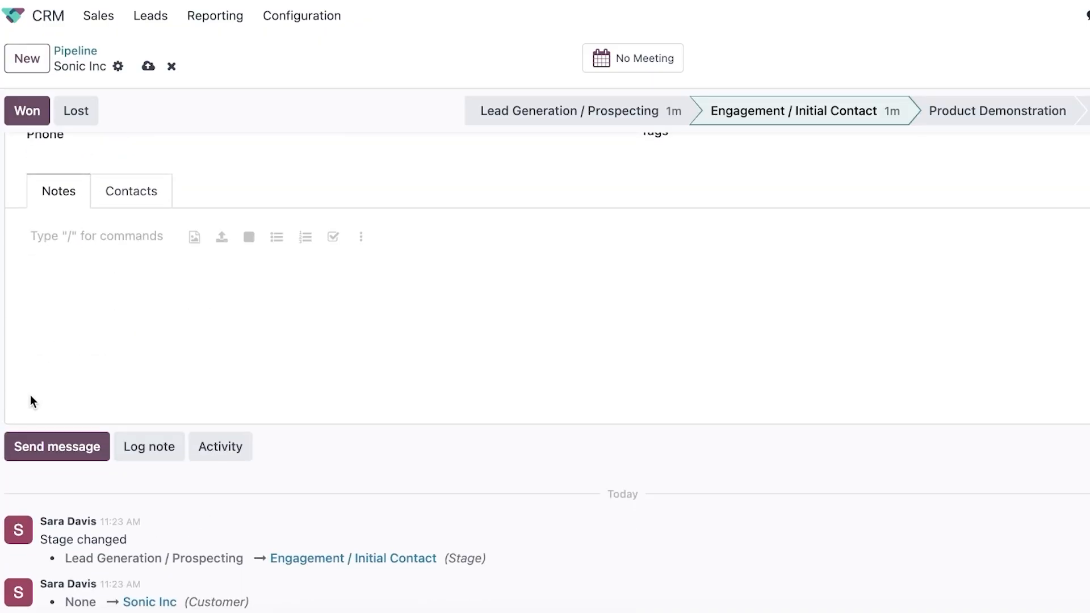
text(/)
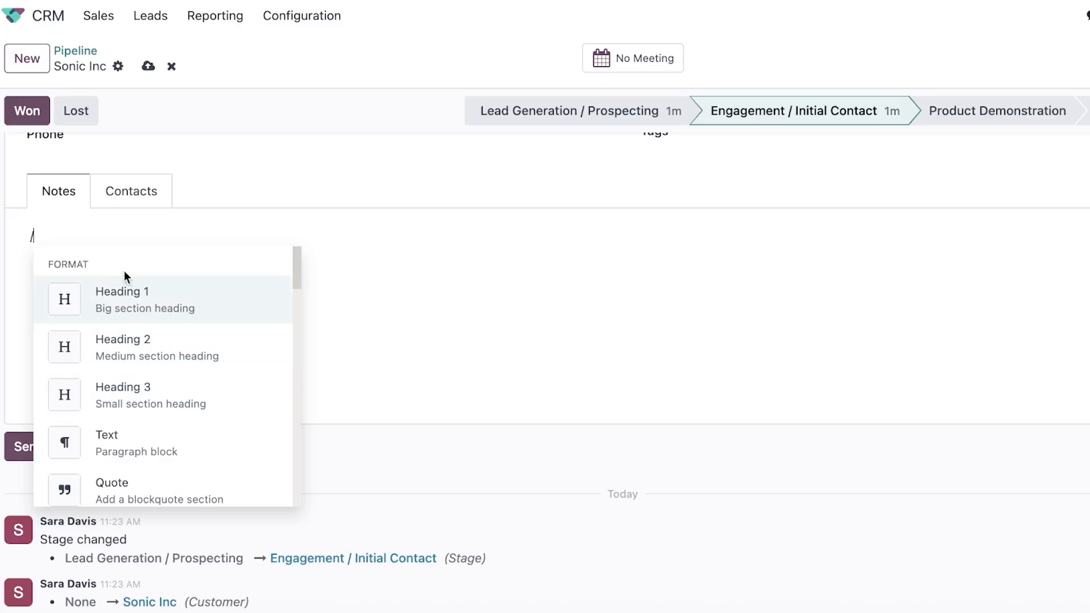
scroll(143, 353, down, 2)
scroll(153, 377, down, 1)
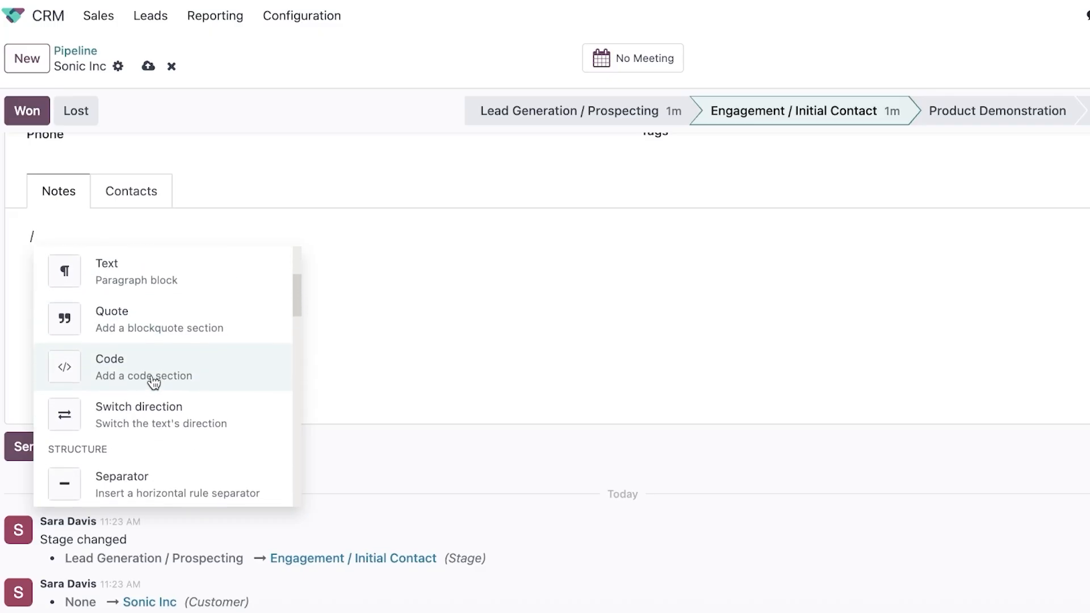
scroll(143, 363, down, 3)
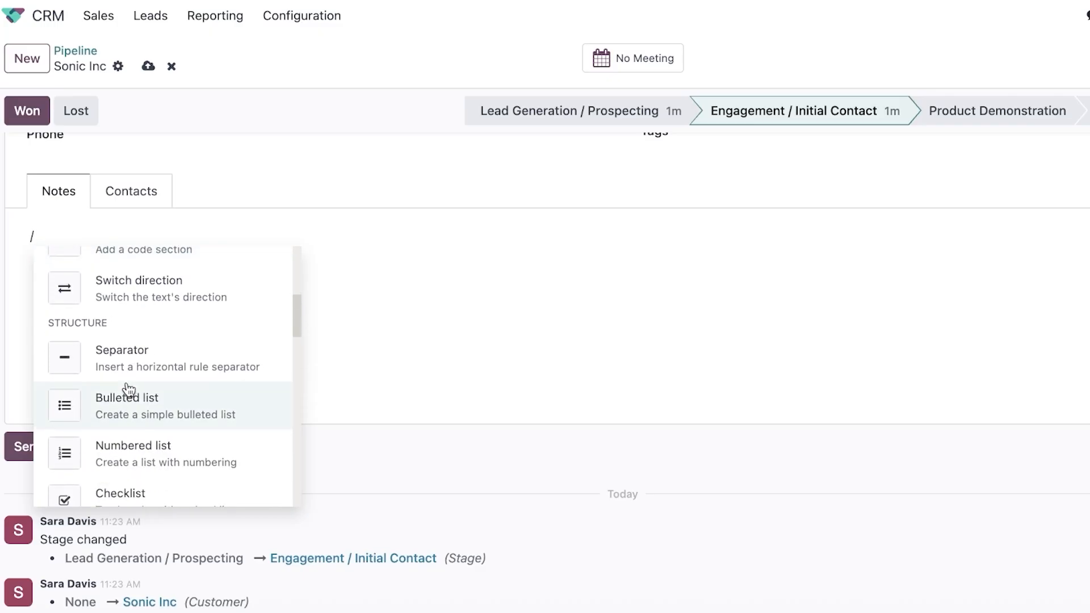
scroll(129, 391, down, 5)
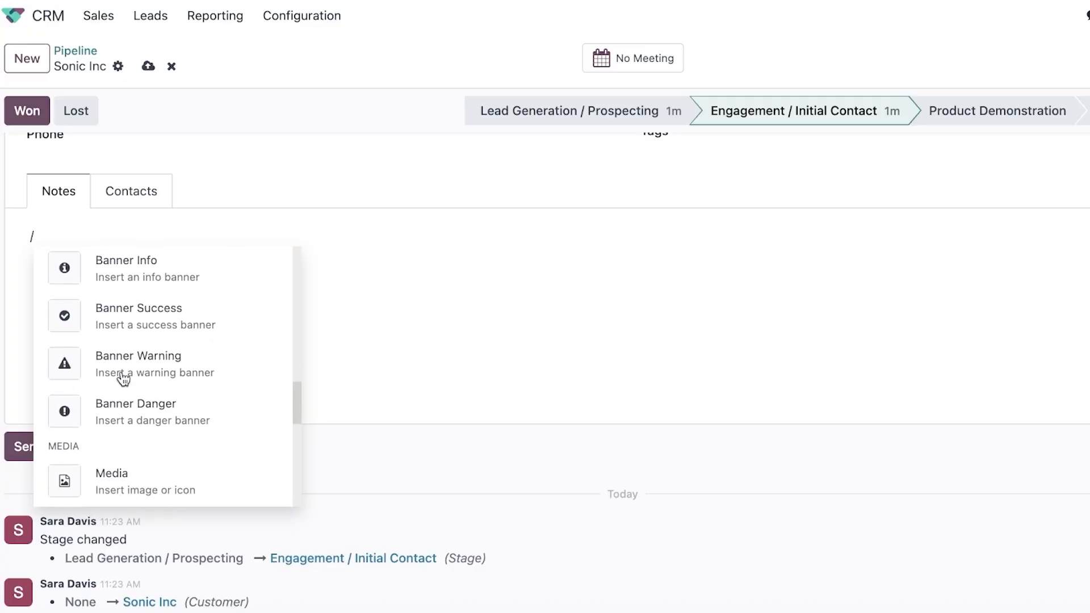
scroll(124, 379, down, 8)
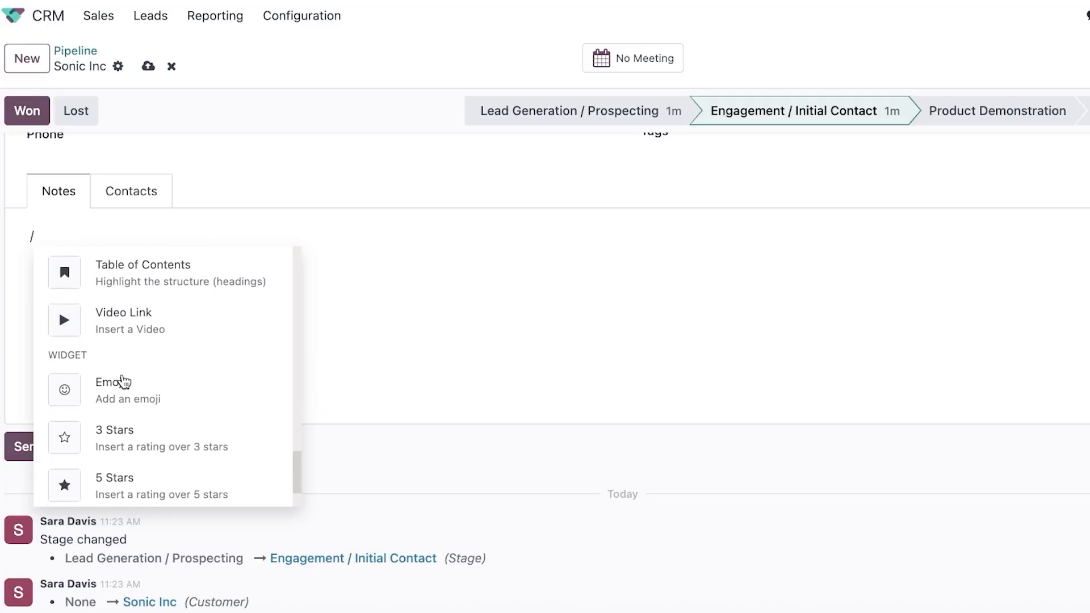
click(131, 191)
scroll(134, 261, down, 6)
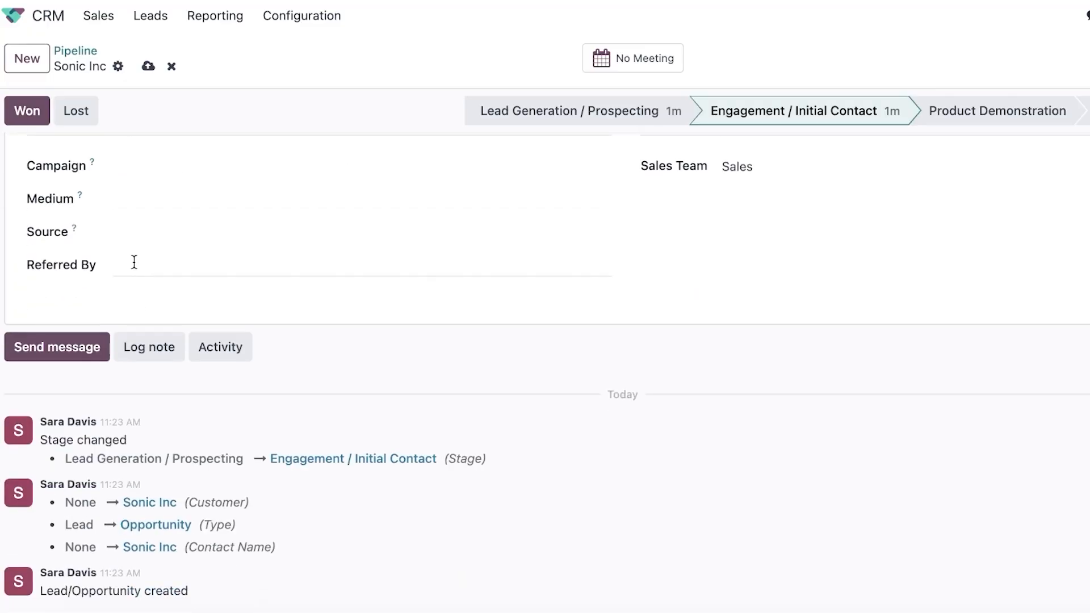
scroll(163, 260, up, 8)
scroll(170, 310, down, 3)
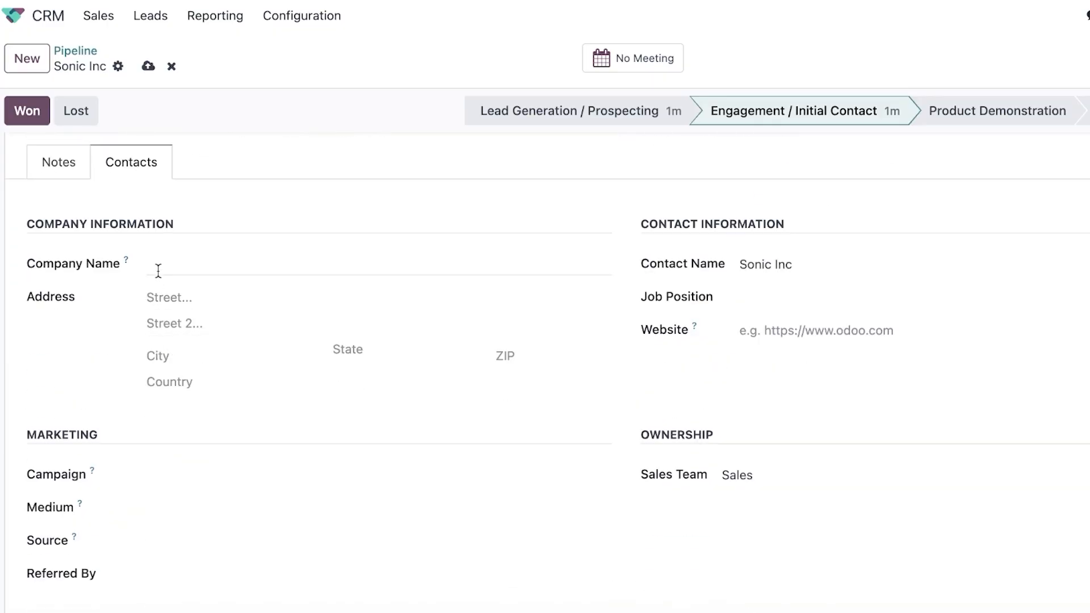
click(59, 169)
scroll(314, 370, up, 5)
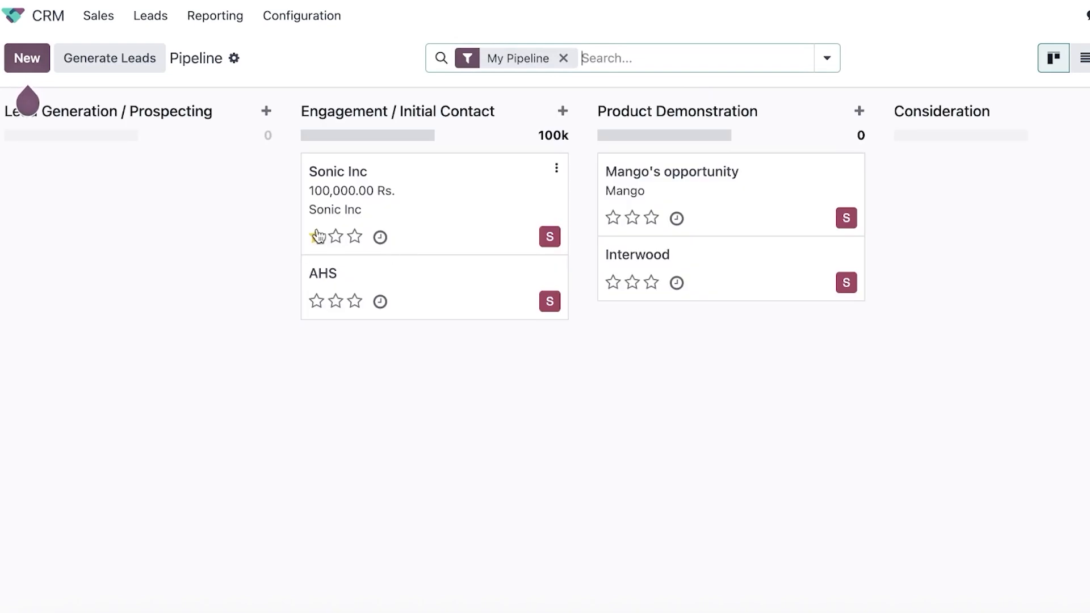
Drag Sonic Inc to Won and look over the filter and grouping options.
drag(390, 199, 854, 204)
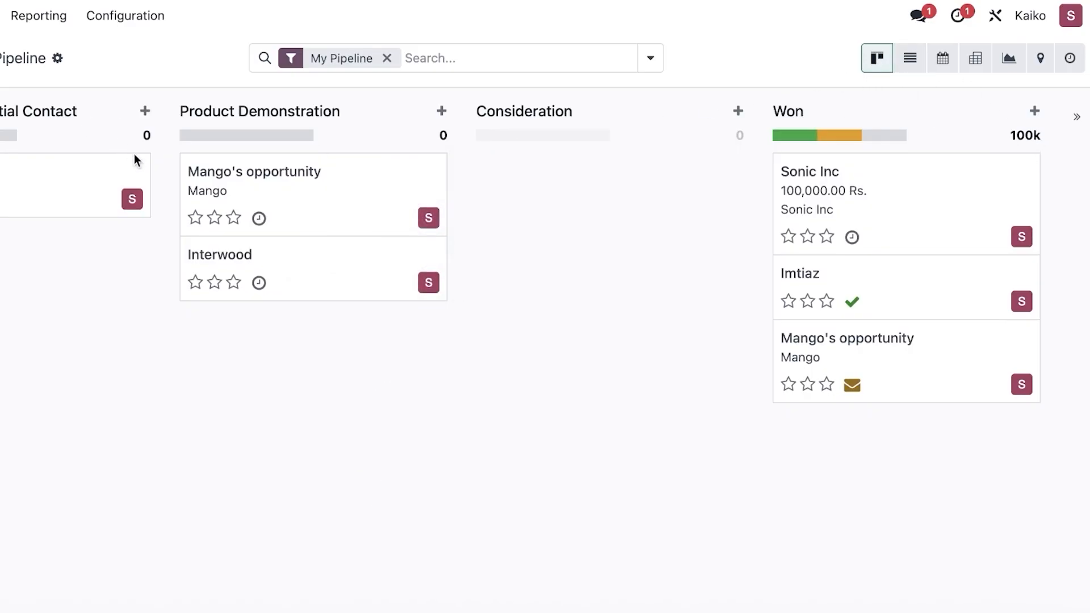
click(647, 57)
click(643, 55)
click(652, 63)
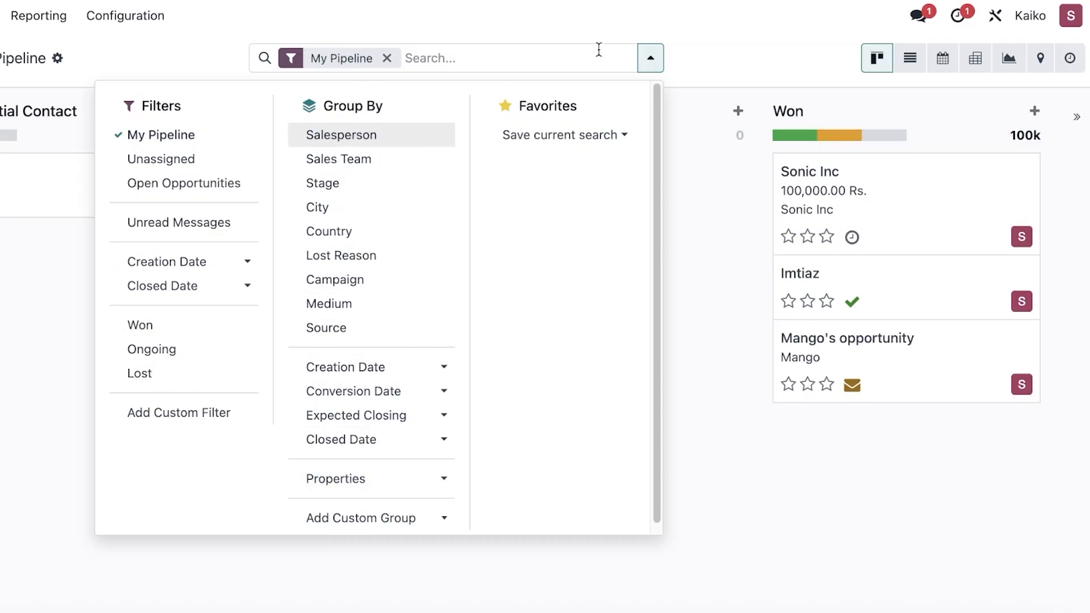
click(650, 58)
Check the list view, then put Sonic Inc in Product Demonstration and Mango's opportunity in Lead Generation / Prospecting.
click(910, 59)
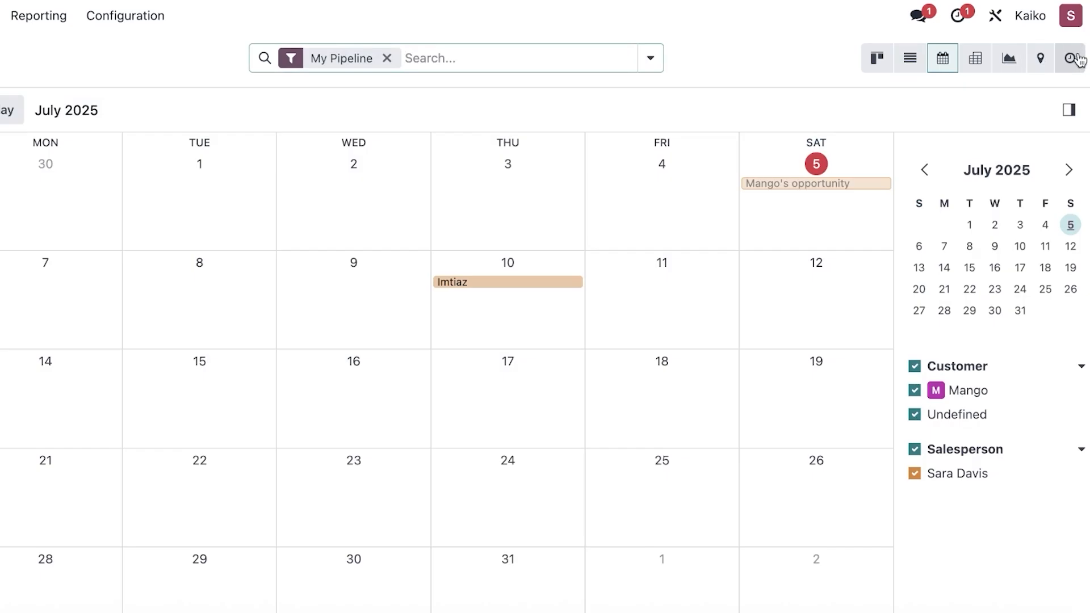
click(870, 60)
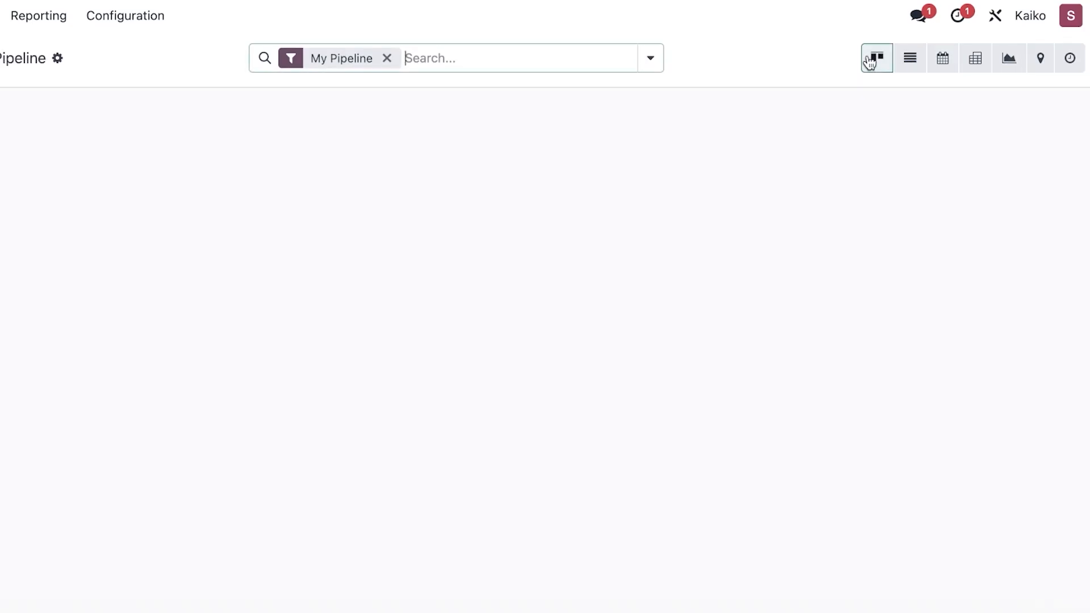
drag(1087, 179, 472, 197)
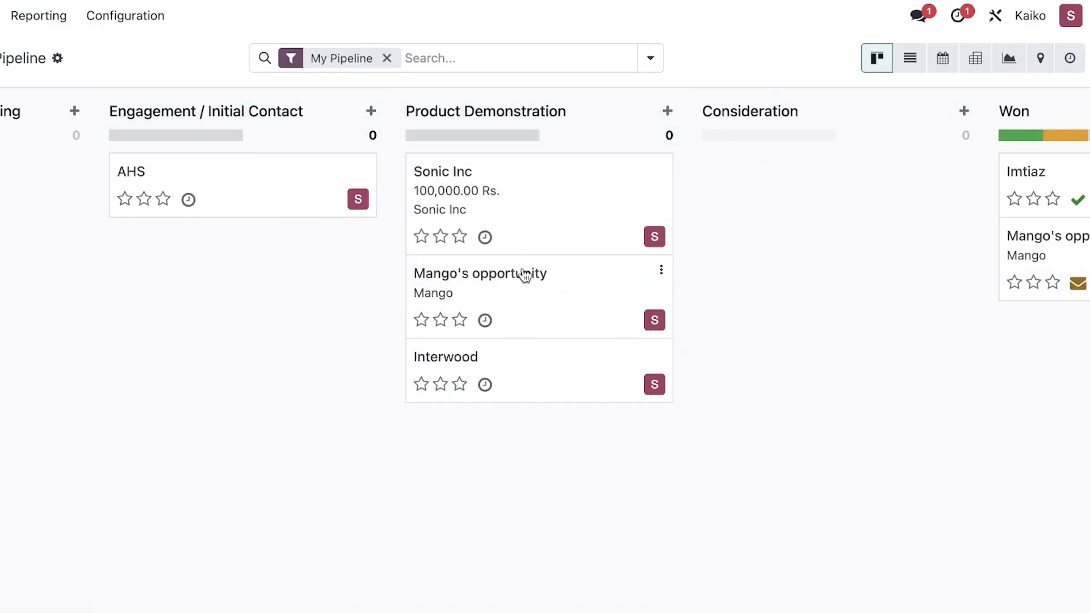
drag(523, 273, 34, 270)
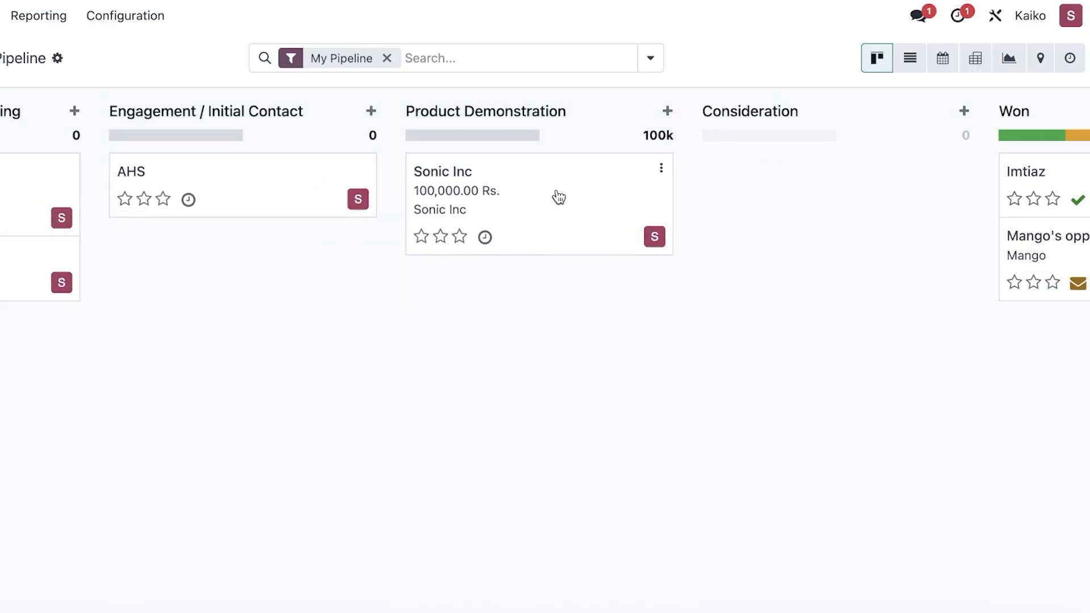
Schedule a Meeting activity for Sonic Inc noting 'send out a meeting email to show our new collection'.
click(485, 239)
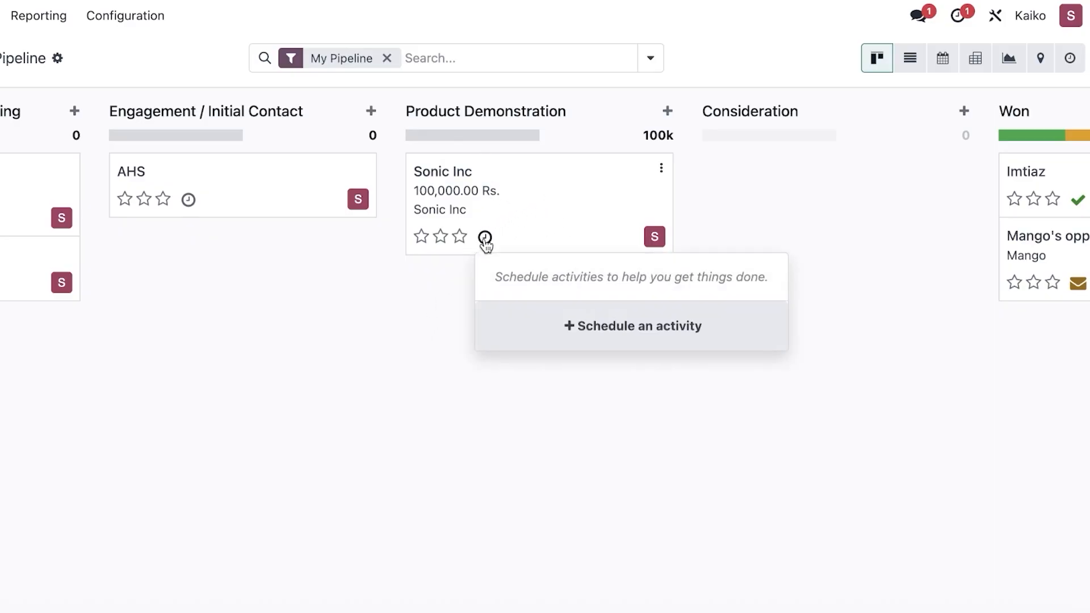
click(531, 334)
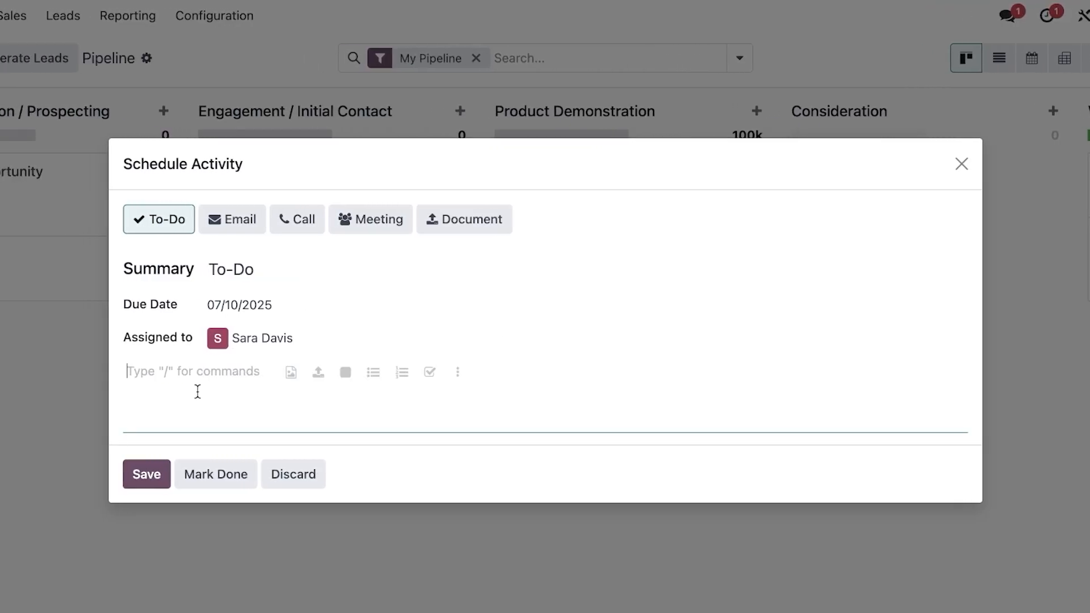
text(send out a meeting email to s)
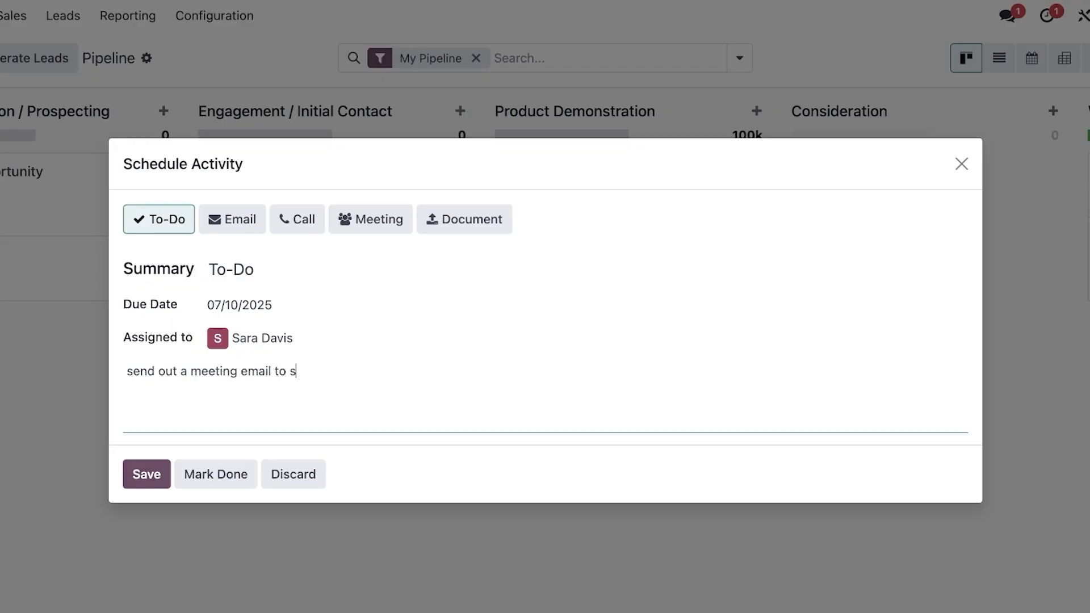
text(how our new collection)
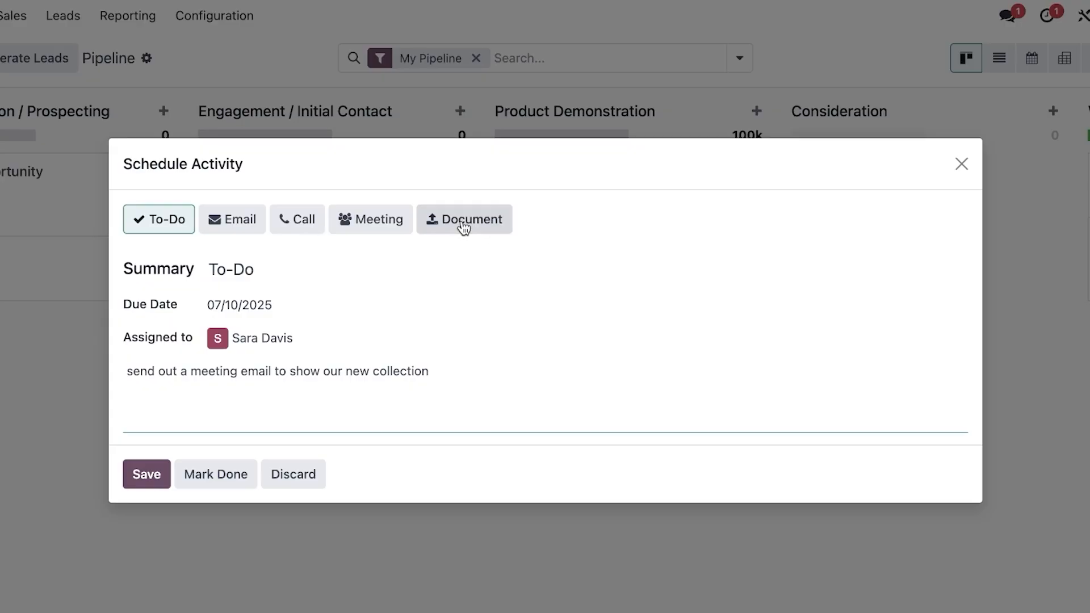
click(364, 214)
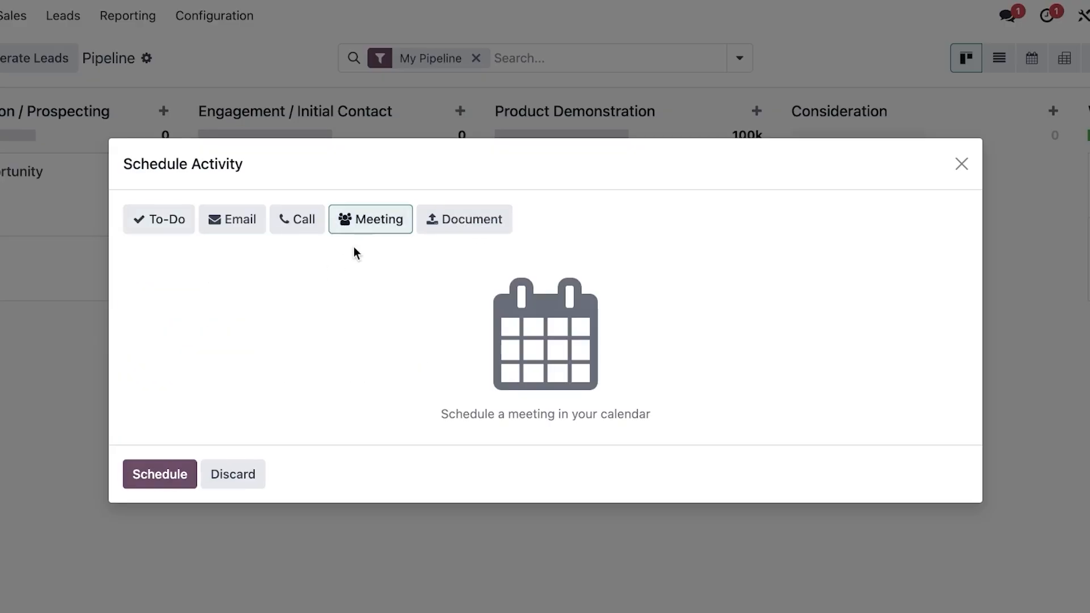
Save the all-day Sonic Inc meeting on 07/03/2025 without adding attendees.
click(189, 474)
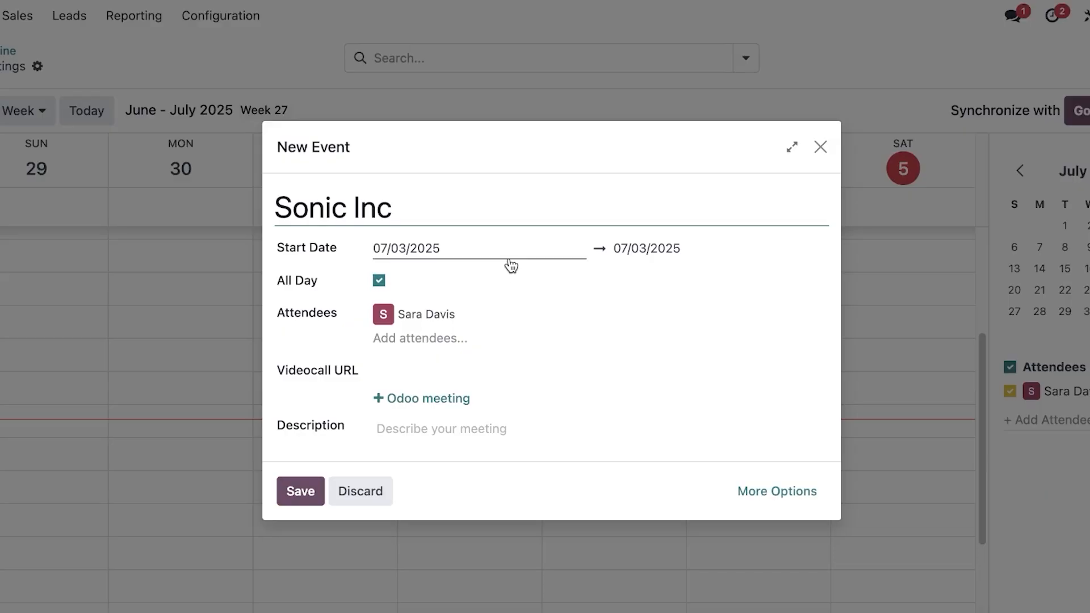
click(406, 332)
click(561, 309)
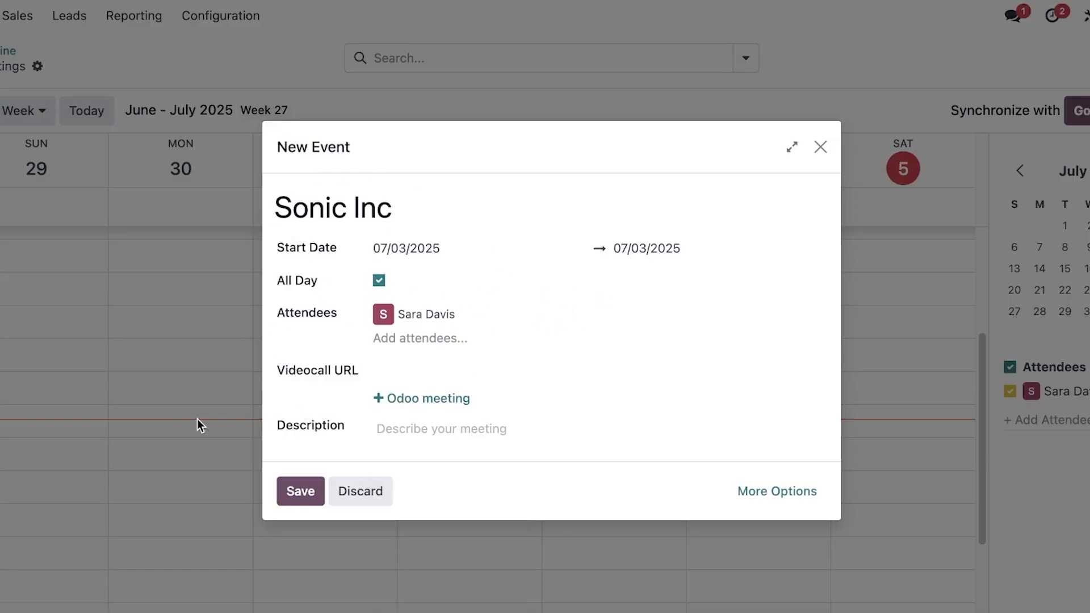
click(301, 491)
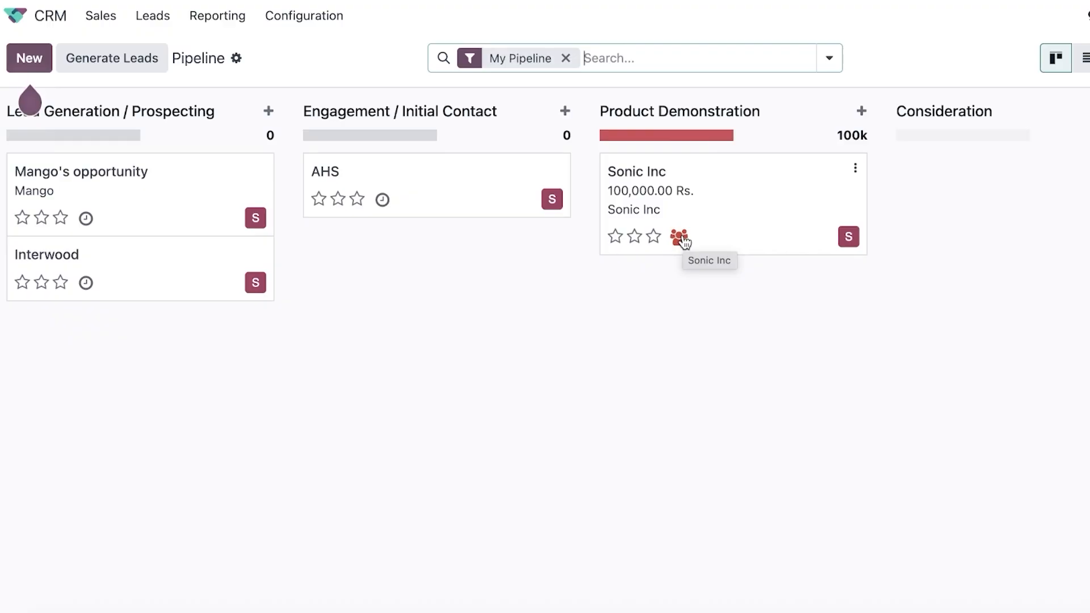
Move Interwood to Engagement / Initial Contact and schedule a Call activity on it.
drag(97, 277, 419, 262)
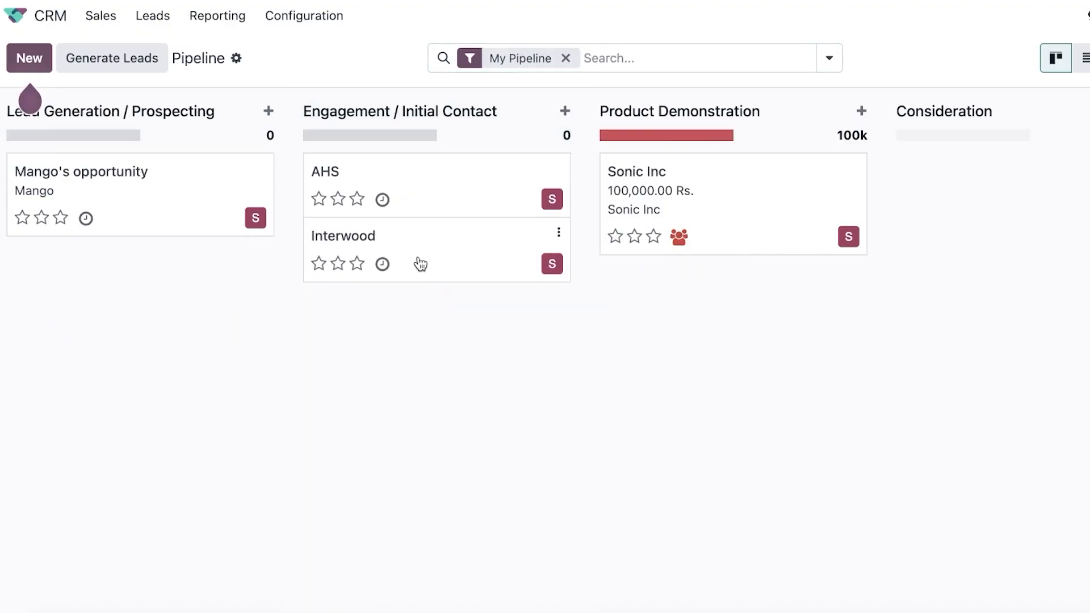
click(377, 268)
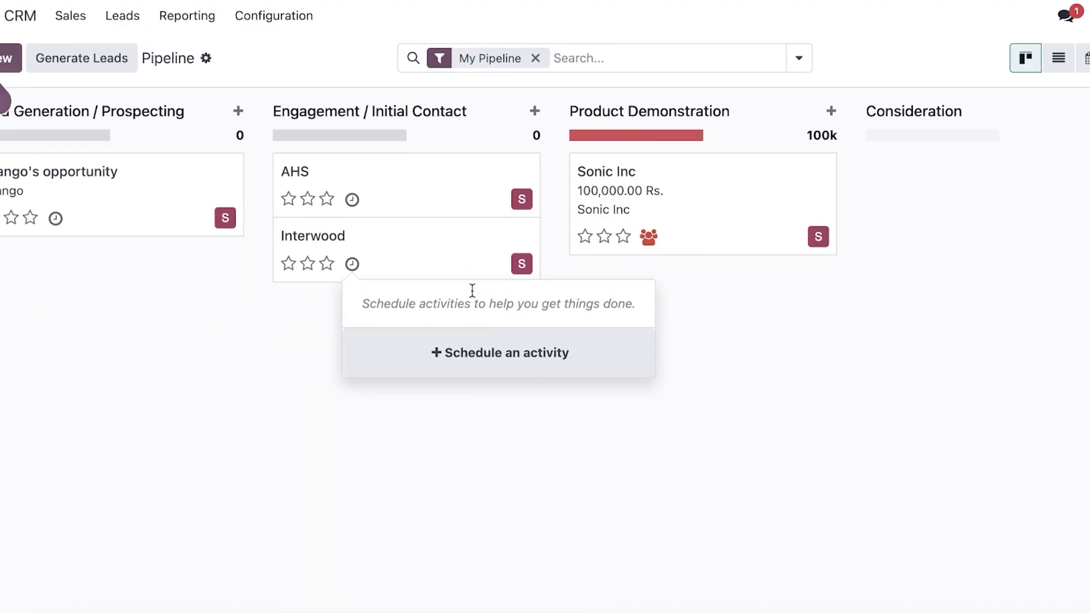
click(476, 353)
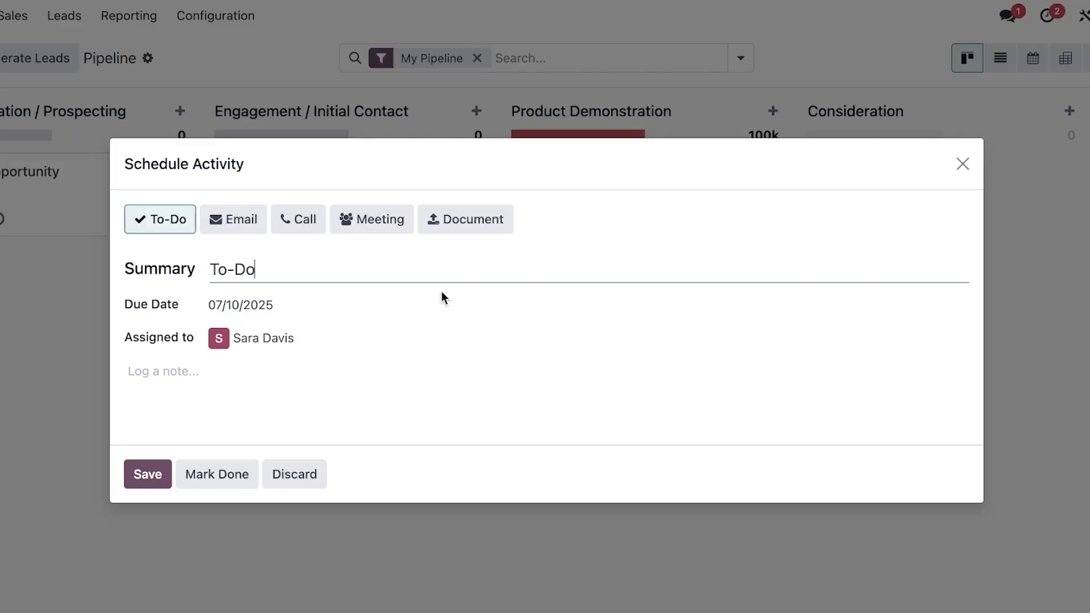
click(292, 226)
click(241, 305)
Set the call due 07/09/2025 with the note 'followup on thier interest' and save it.
click(391, 482)
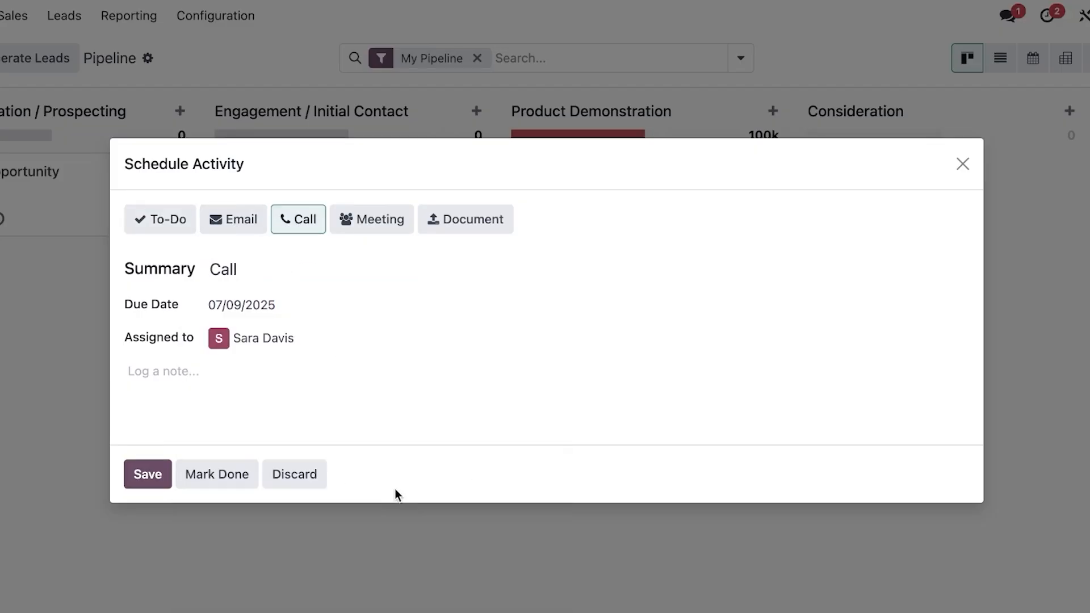
click(226, 366)
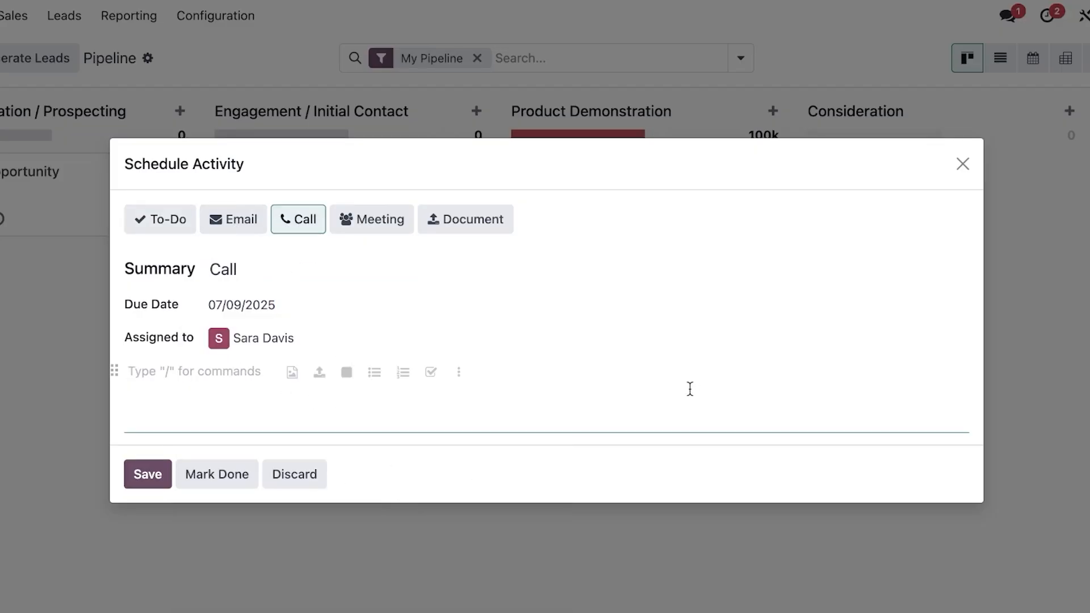
text(foll)
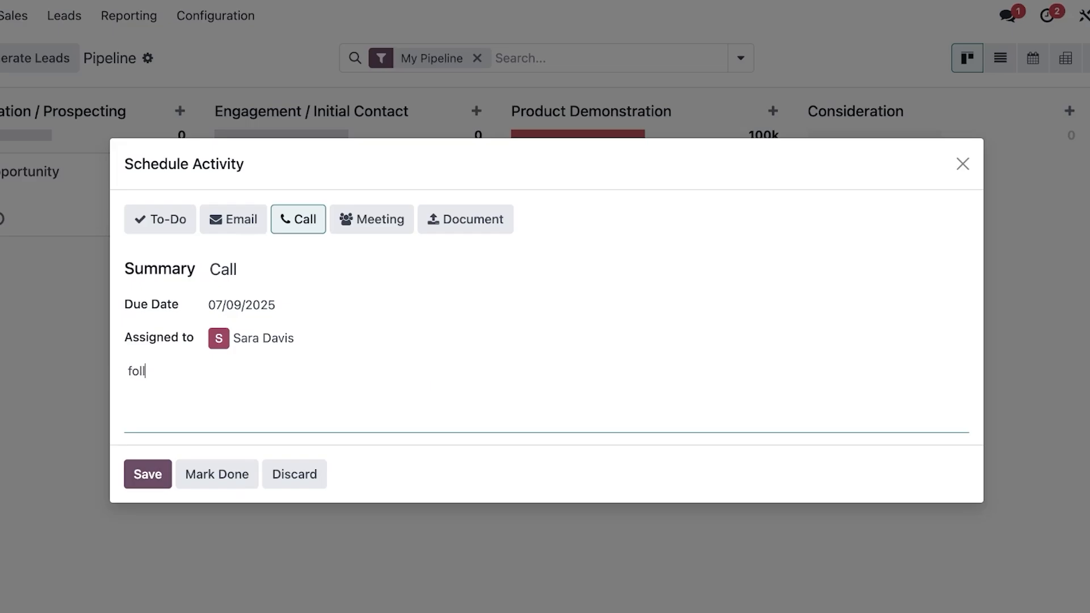
text(owup on thier interest)
key(Return)
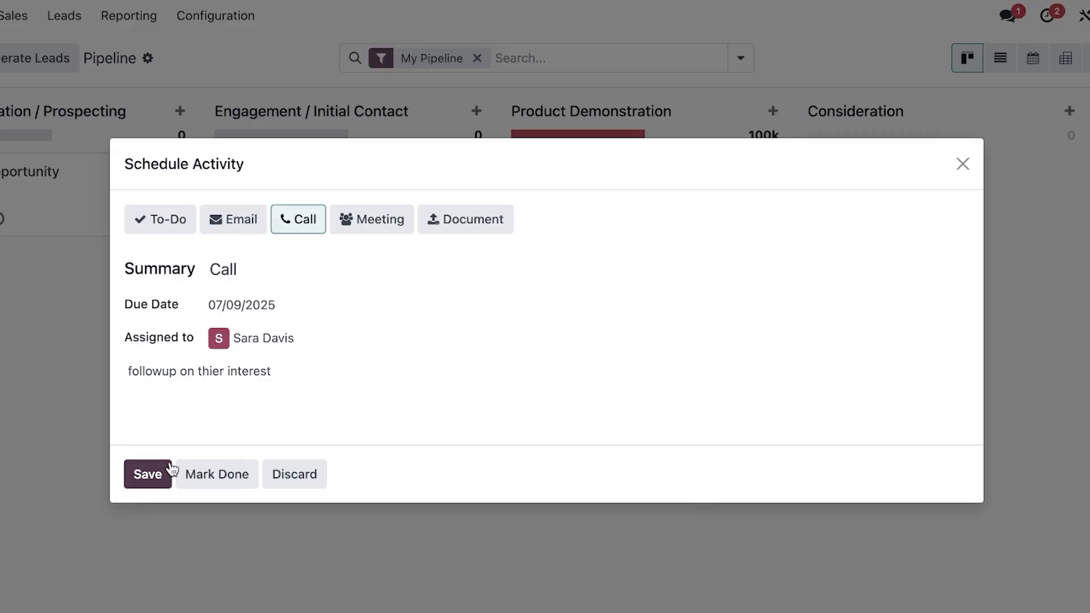
click(168, 471)
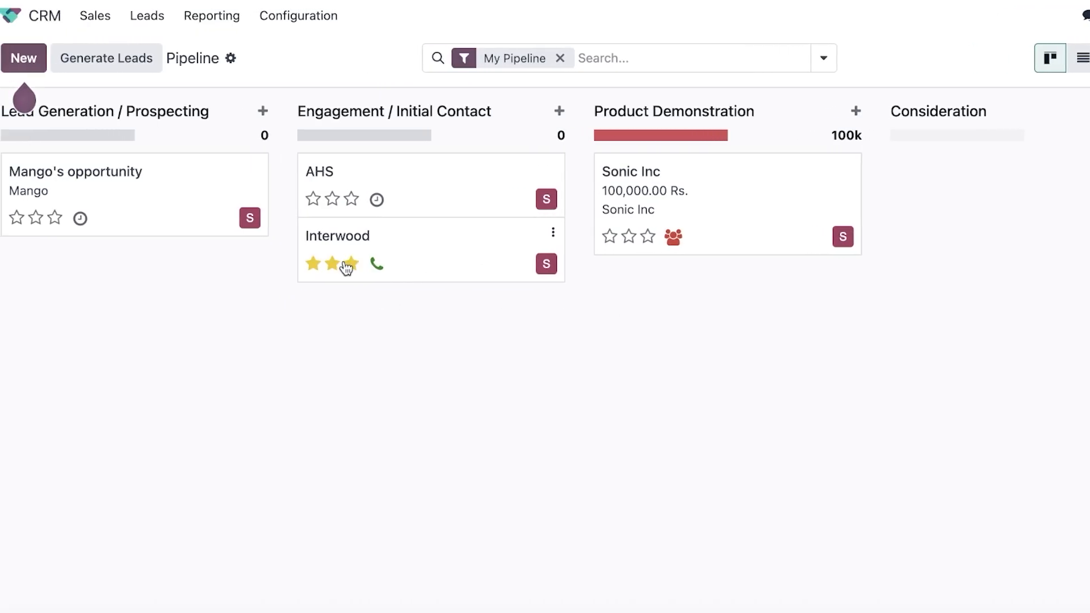
Rate Interwood two stars and mark Sonic Inc's overdue activity as done without feedback.
click(281, 263)
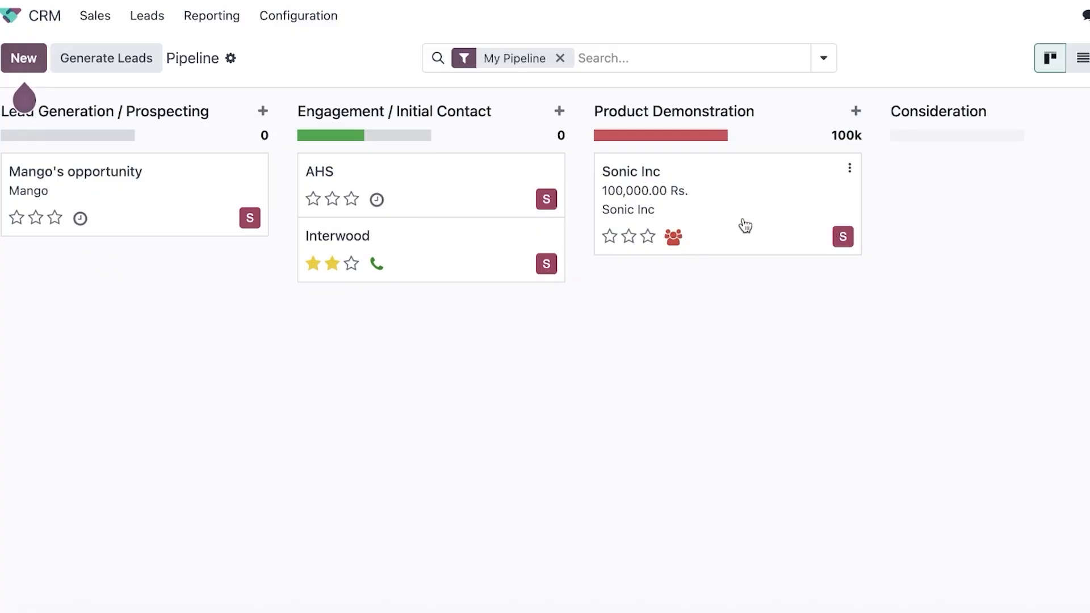
click(673, 239)
click(698, 144)
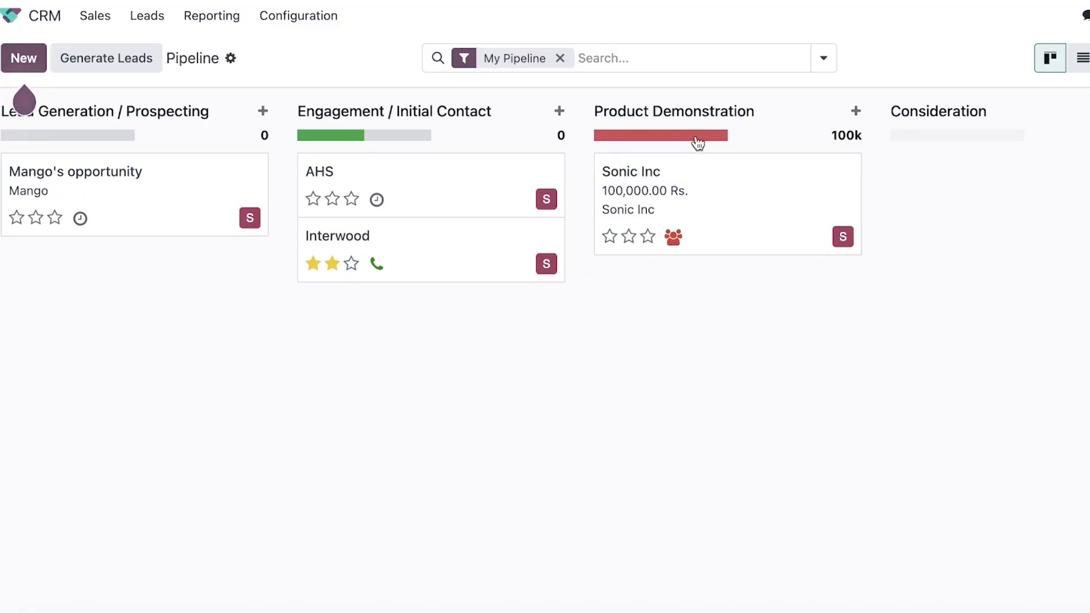
click(673, 238)
click(906, 305)
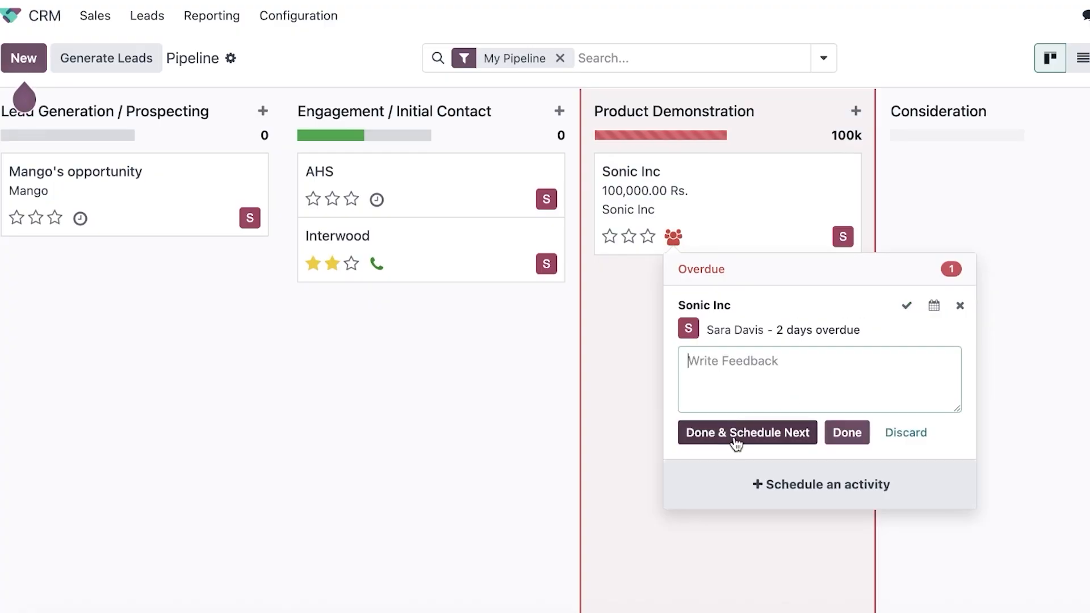
click(832, 442)
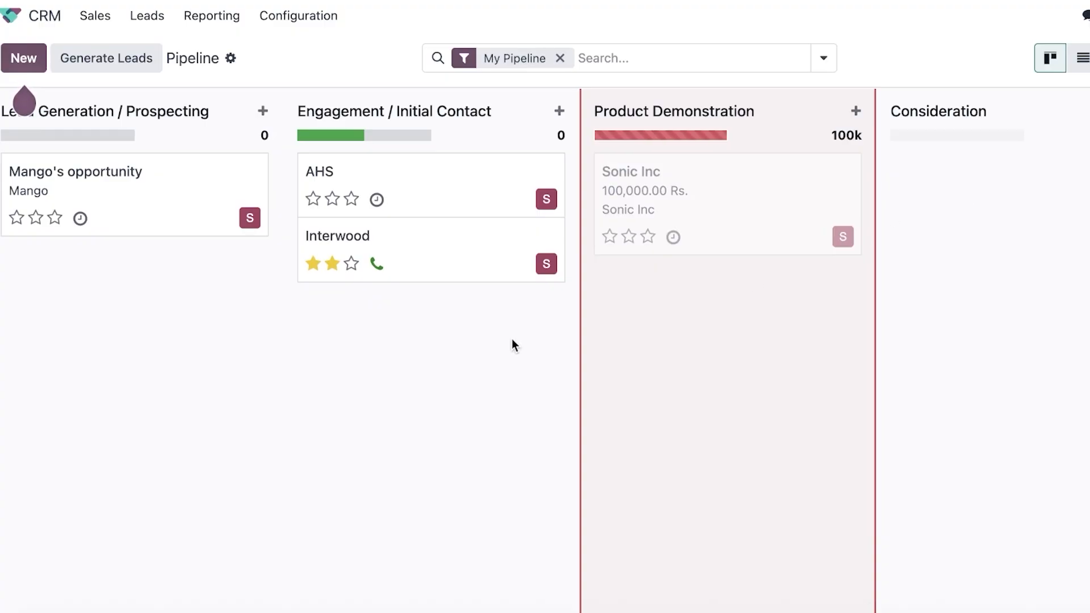
Move Sonic Inc to Consideration and Interwood to Product Demonstration.
drag(708, 189, 990, 204)
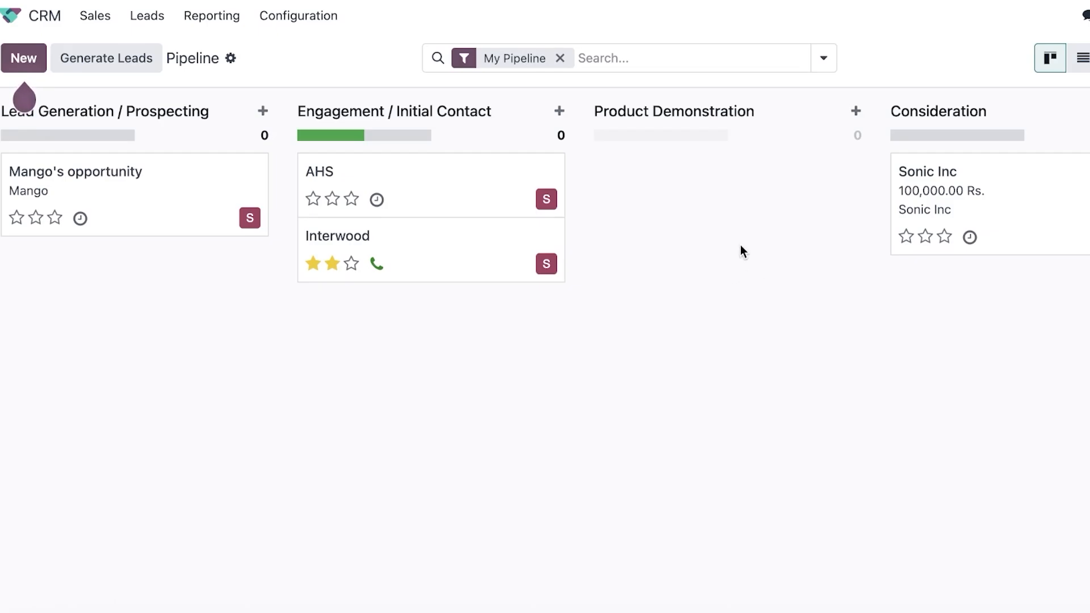
drag(718, 253, 689, 238)
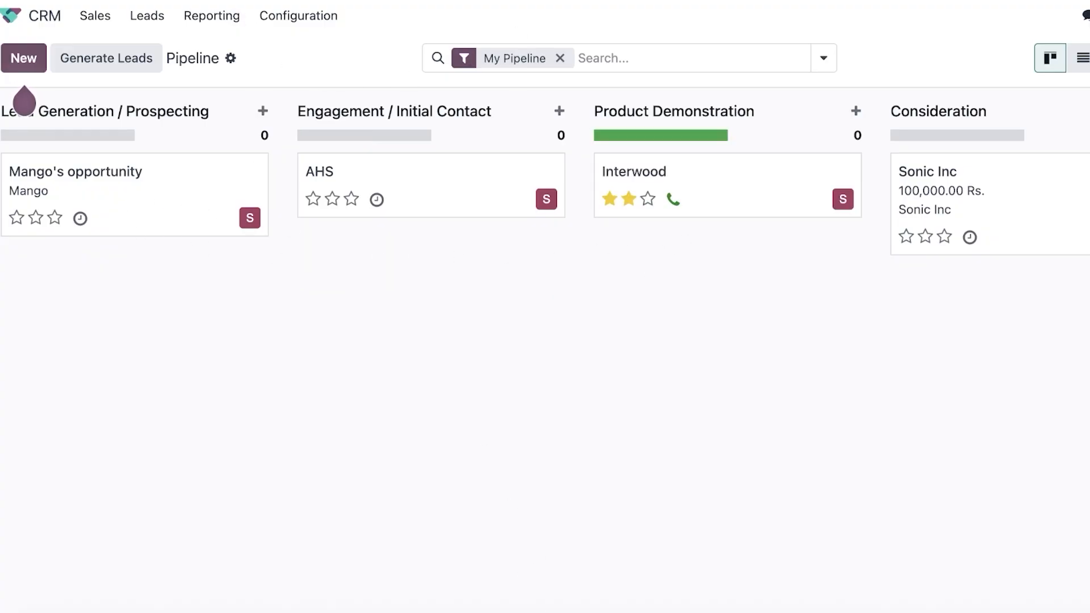
drag(757, 611, 990, 608)
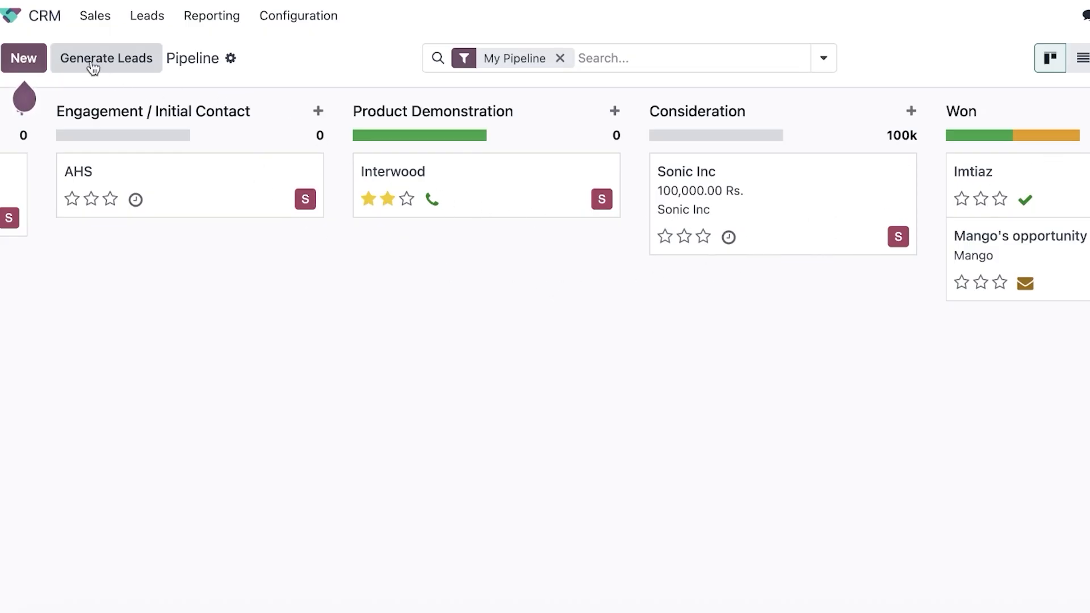
Go to Leads and open Reporting > Forecast grouped by expected closing month.
click(83, 22)
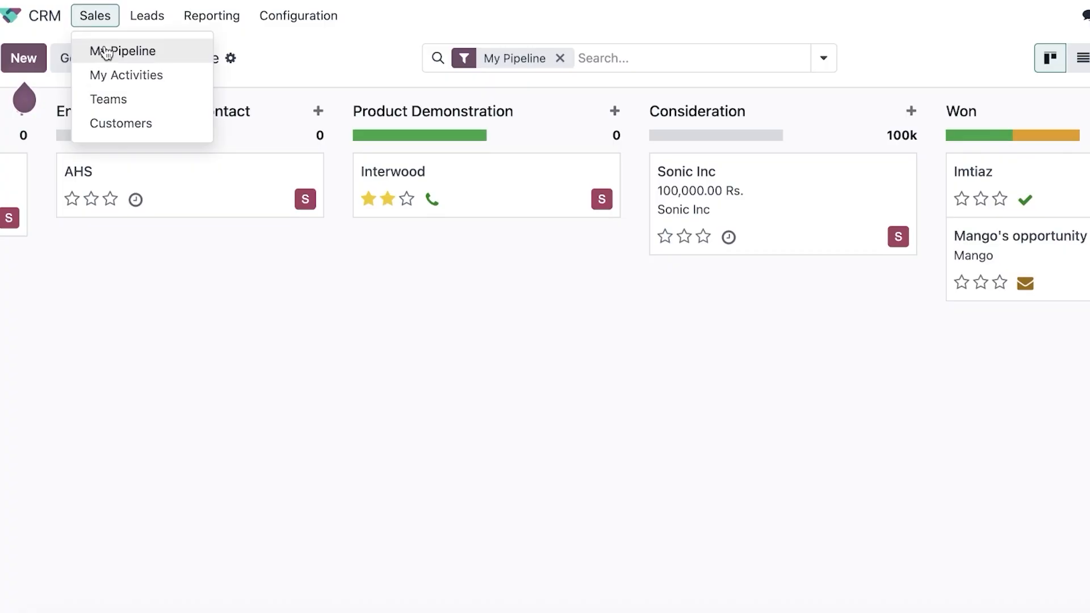
click(146, 15)
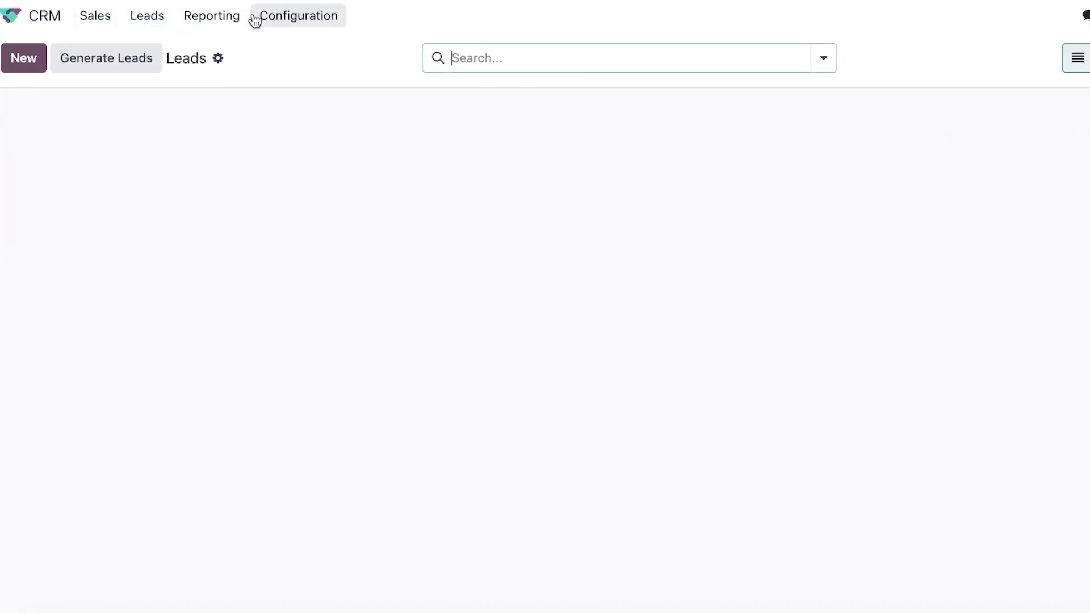
click(186, 17)
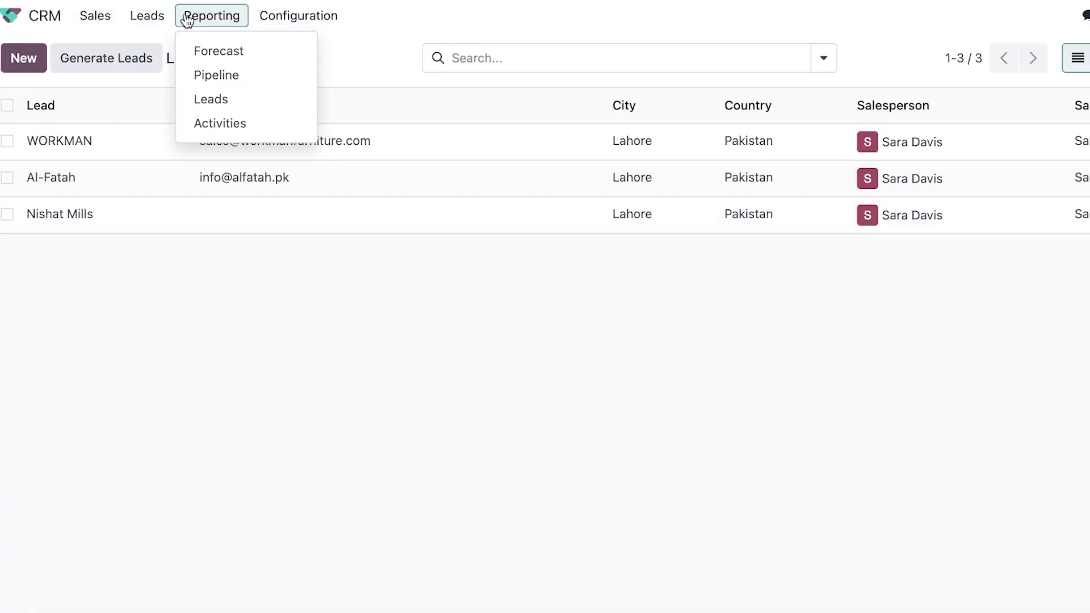
click(236, 52)
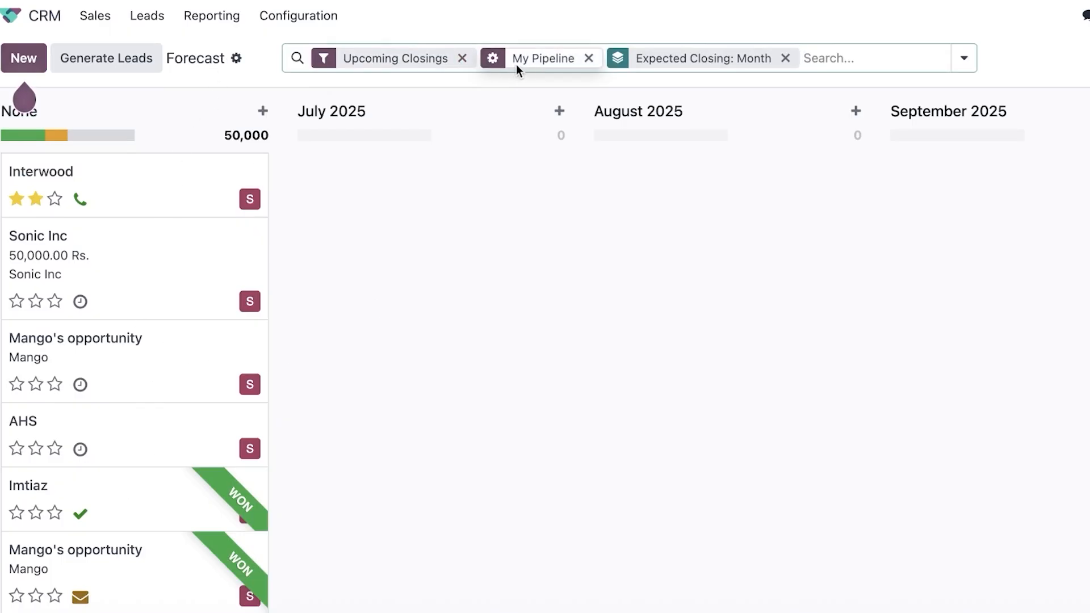
Remove the Expected Closing: Month, Upcoming Closings and My Pipeline search facets.
click(785, 58)
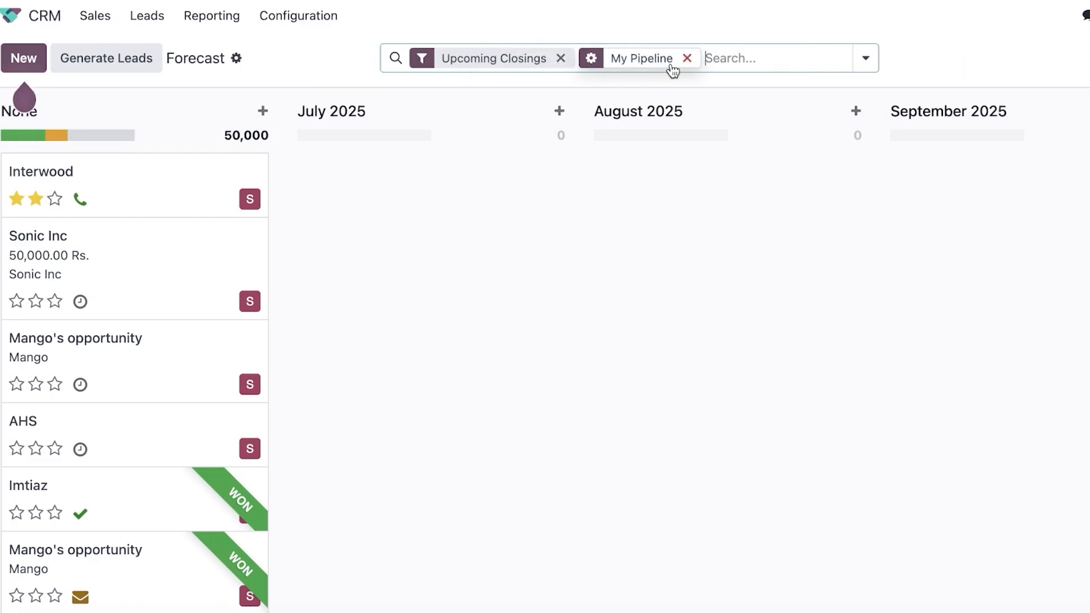
click(561, 57)
click(558, 57)
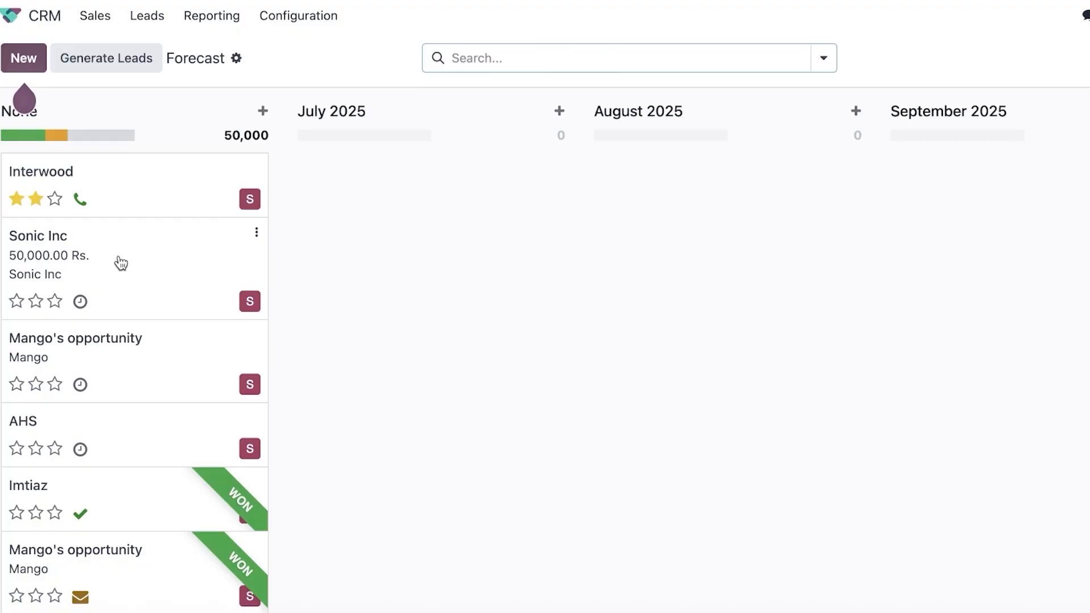
Set Sonic Inc to close in August 2025 and Mango's opportunity in September 2025.
drag(120, 261, 377, 221)
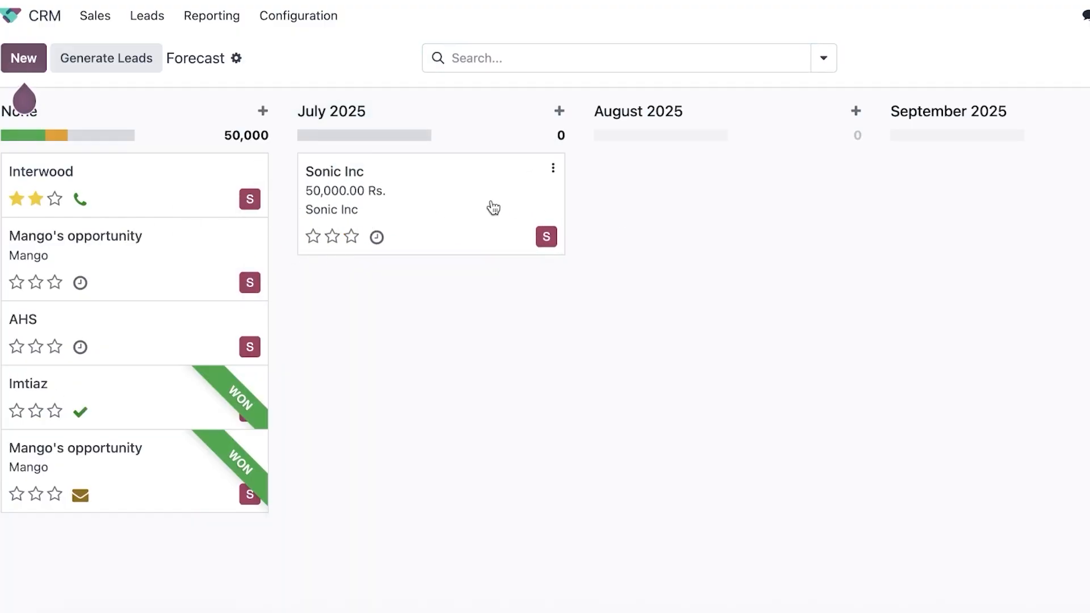
drag(491, 206, 673, 168)
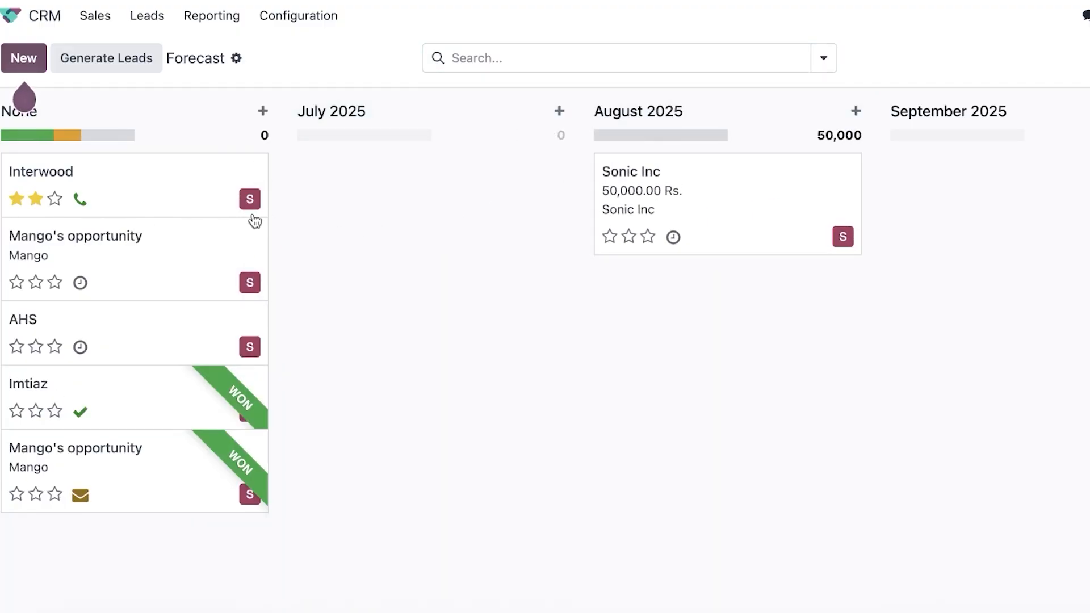
drag(165, 250, 1040, 204)
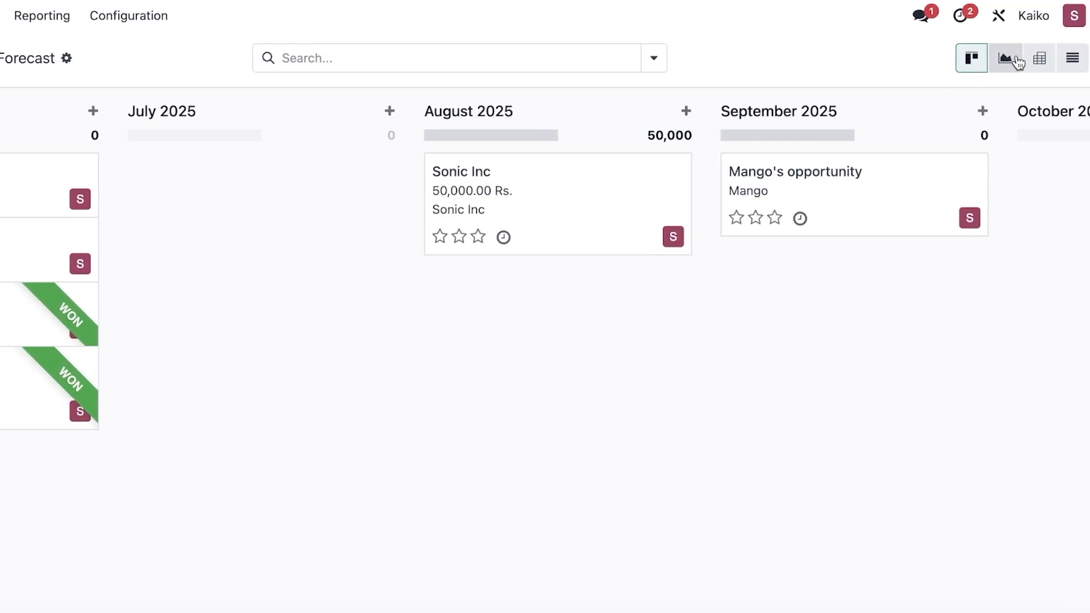
View the forecast as graph, pivot and list, then return to the Kanban board.
click(1015, 60)
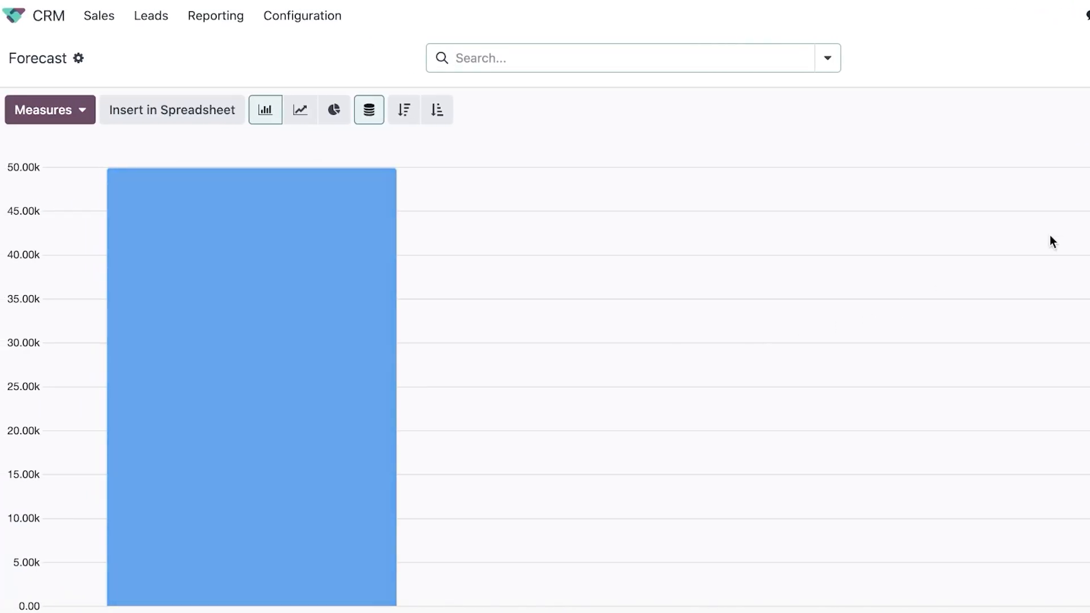
click(1057, 59)
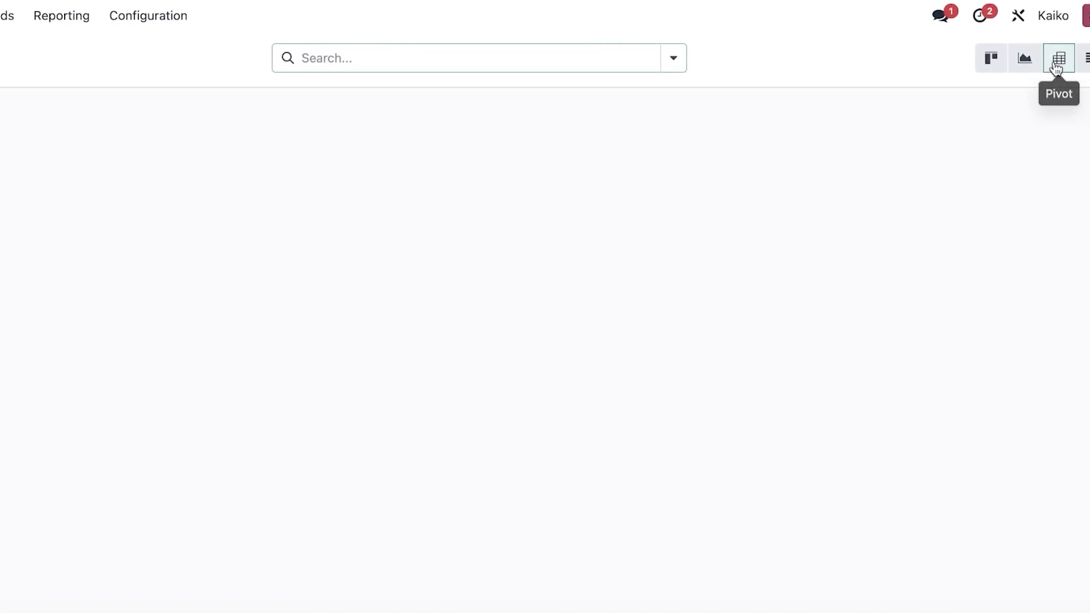
click(1078, 63)
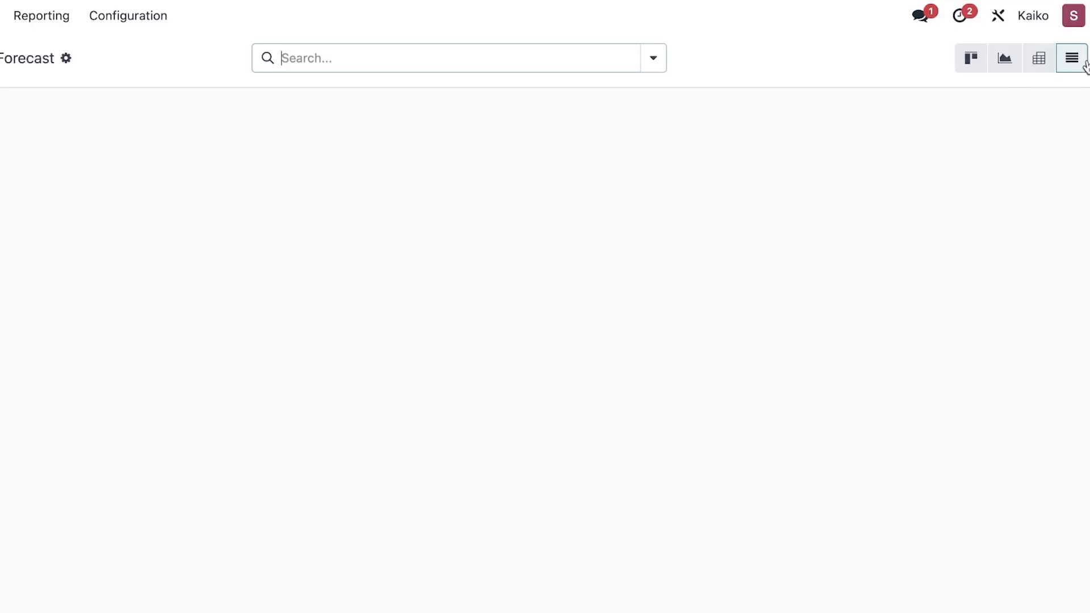
click(982, 64)
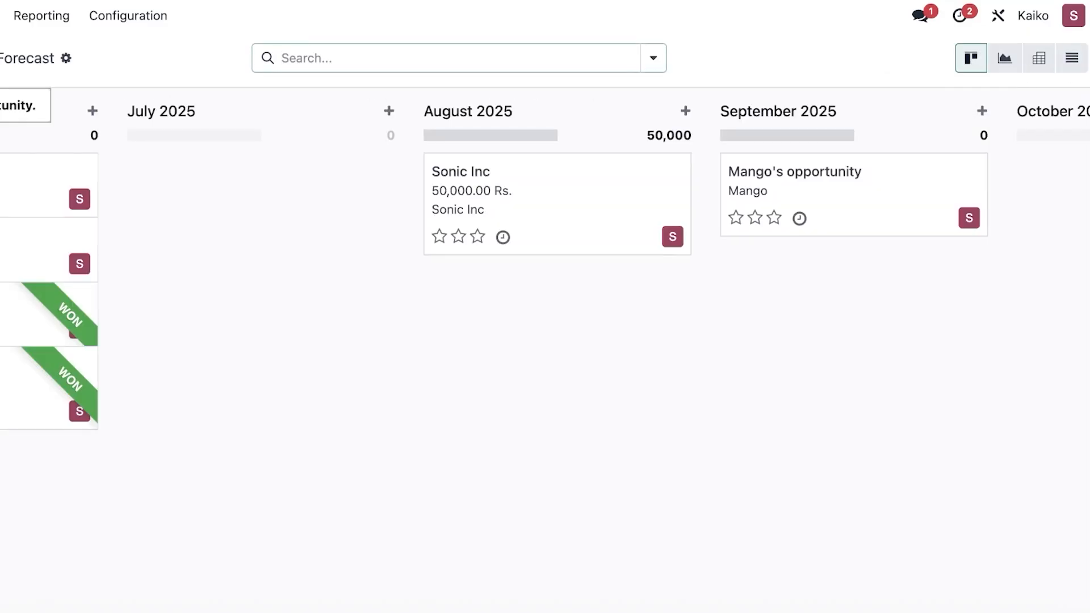
Check the filter options without applying any, then open the Pipeline Analysis report.
click(570, 59)
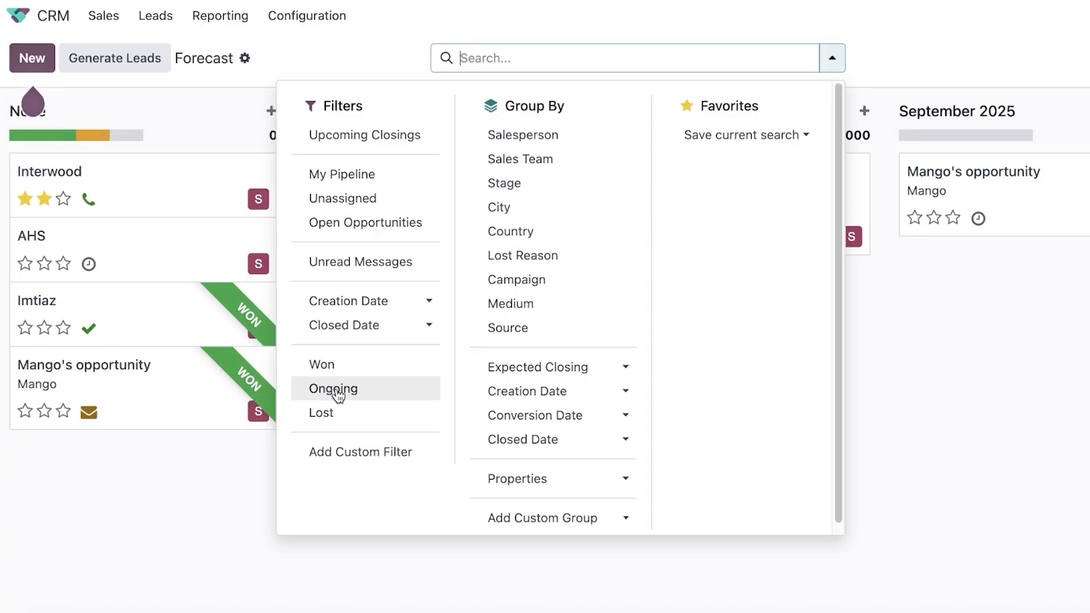
click(959, 431)
click(220, 15)
click(223, 75)
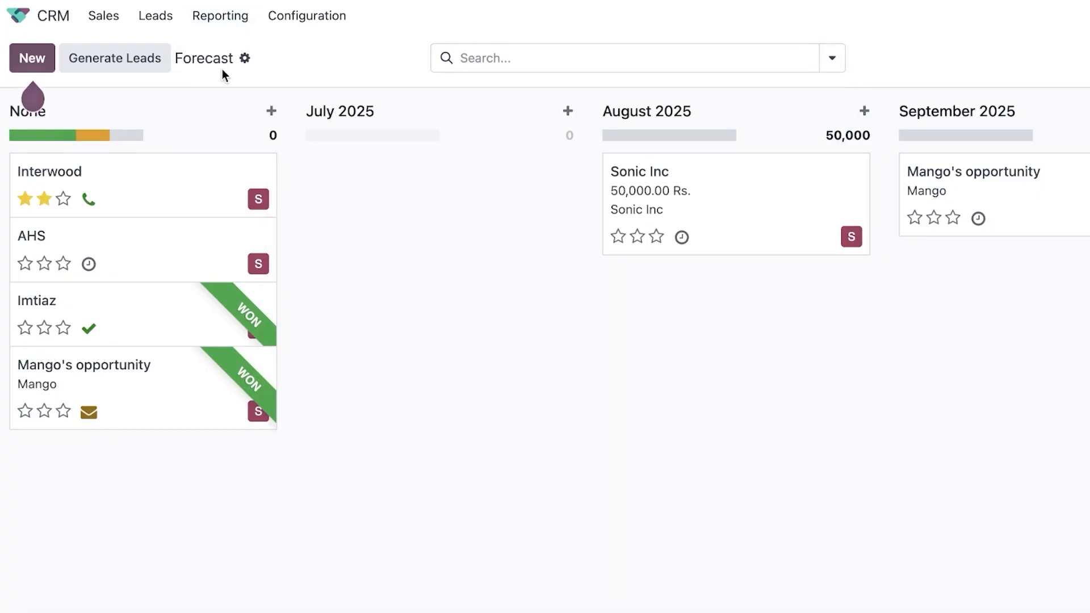
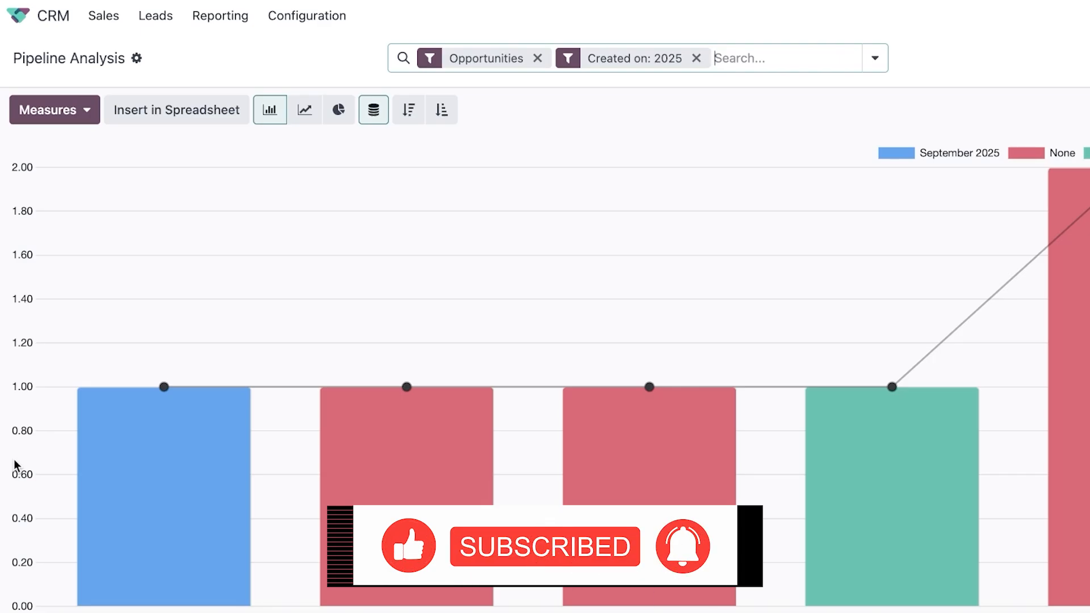
Turn the Pipeline Analysis into a cumulative line chart, trying descending and ascending sort.
mouse_move(698, 428)
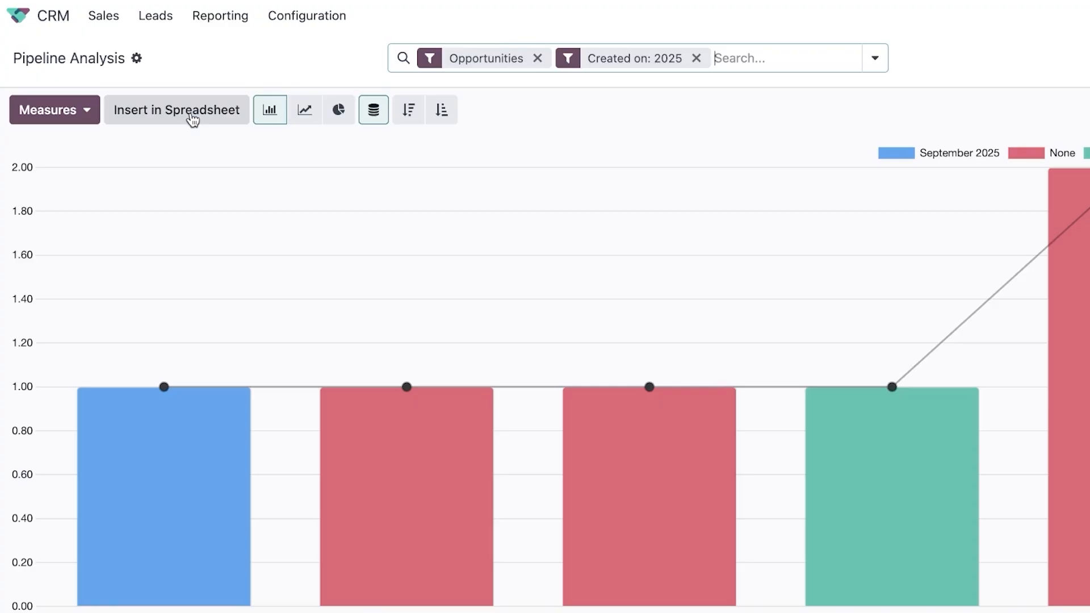
click(86, 113)
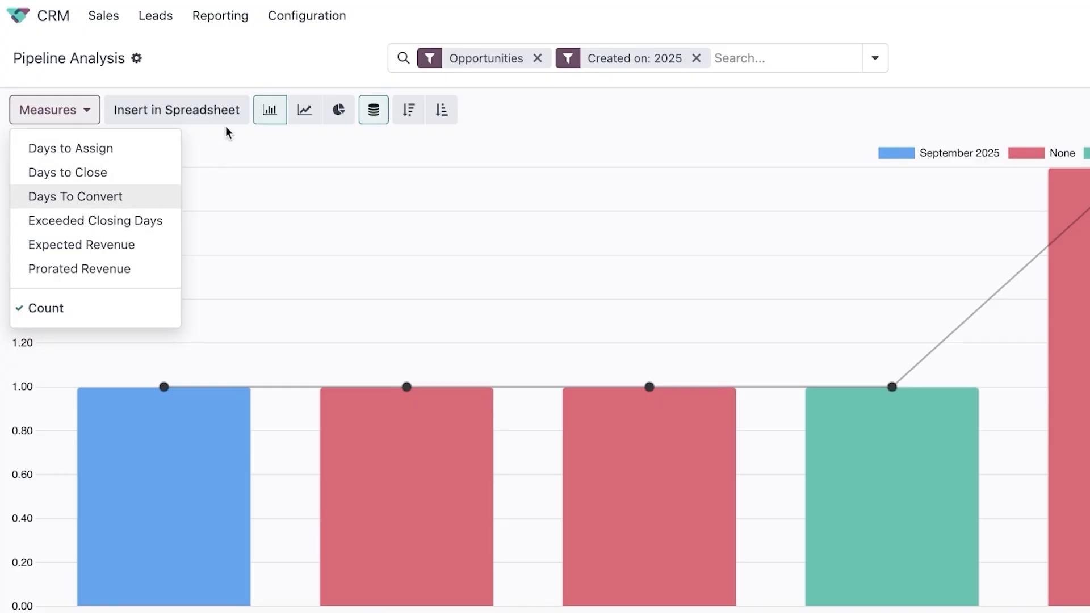
click(300, 116)
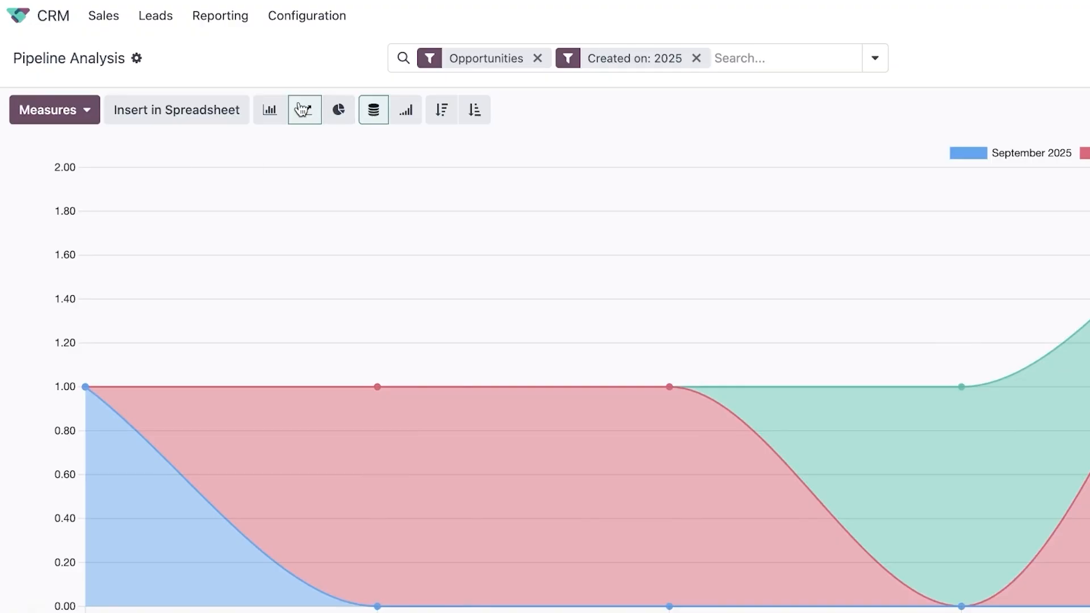
click(412, 111)
click(441, 111)
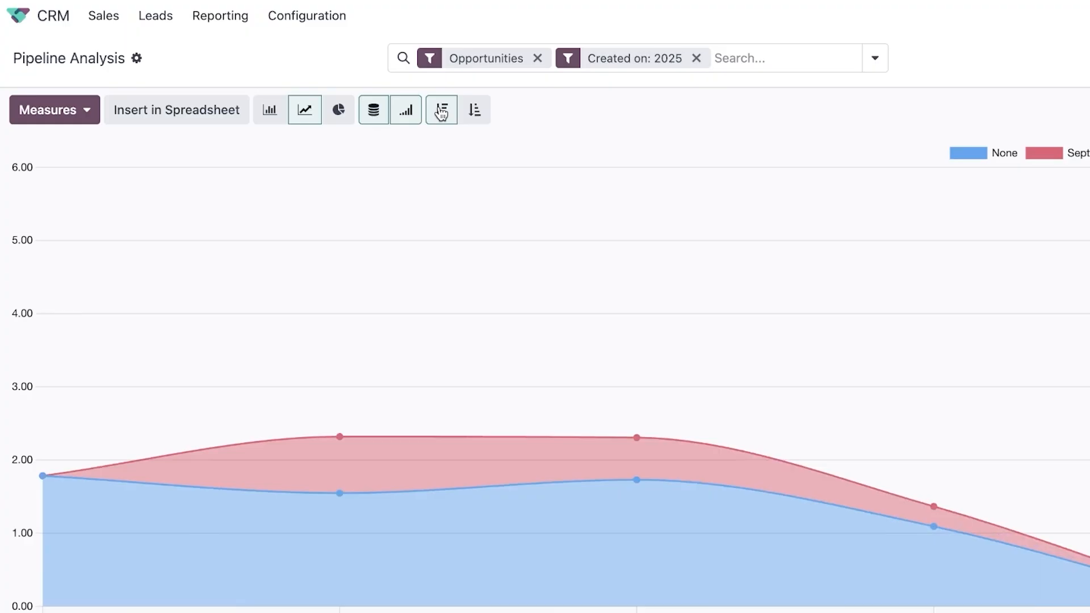
click(475, 109)
Try pie and bar views, then settle on unstacked lines sorted descending.
click(353, 111)
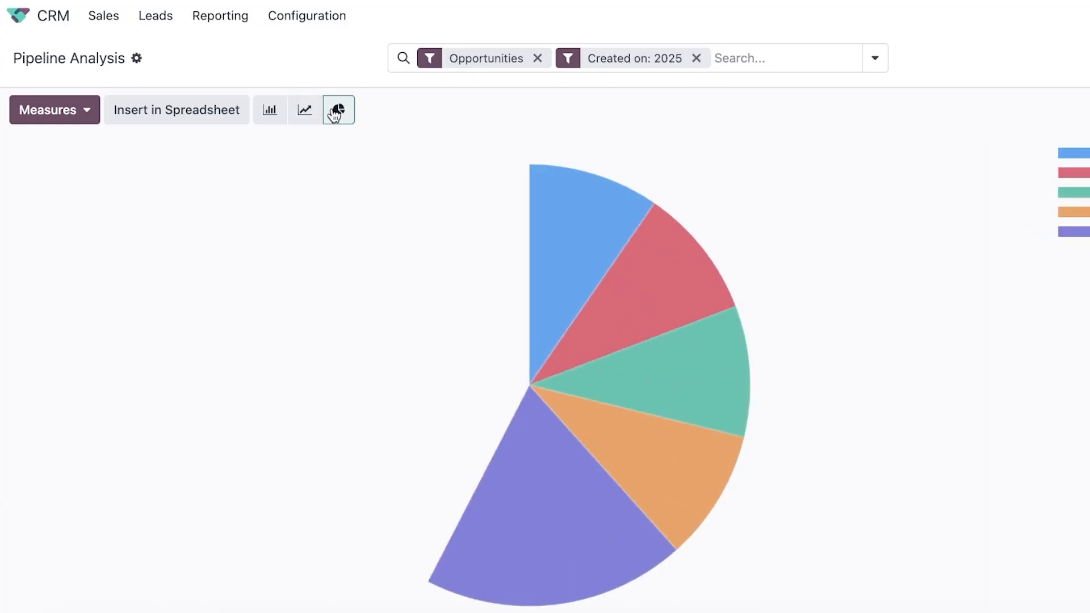
click(270, 113)
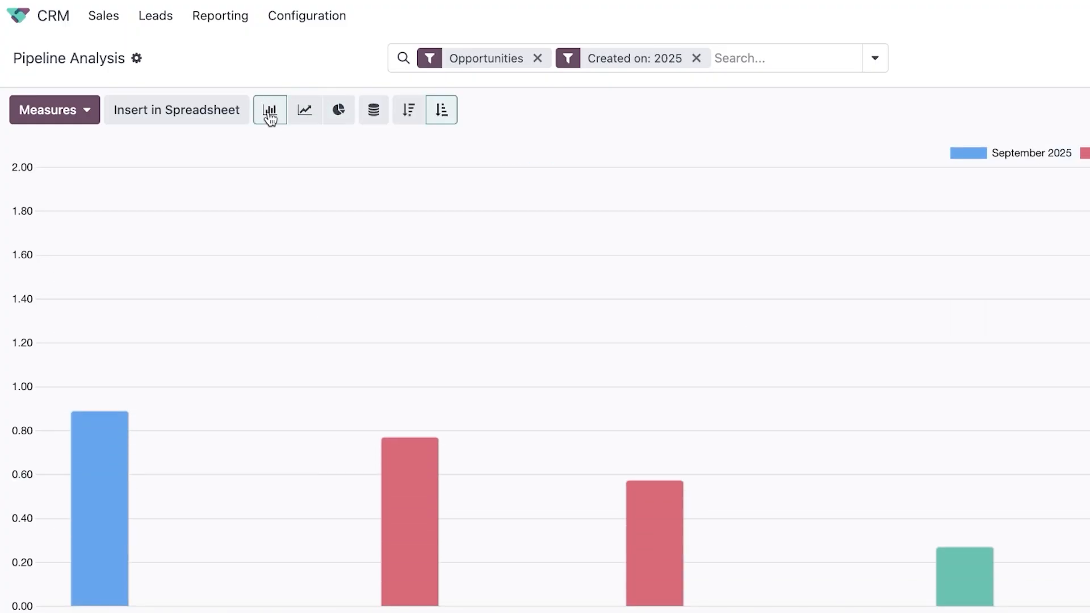
click(304, 110)
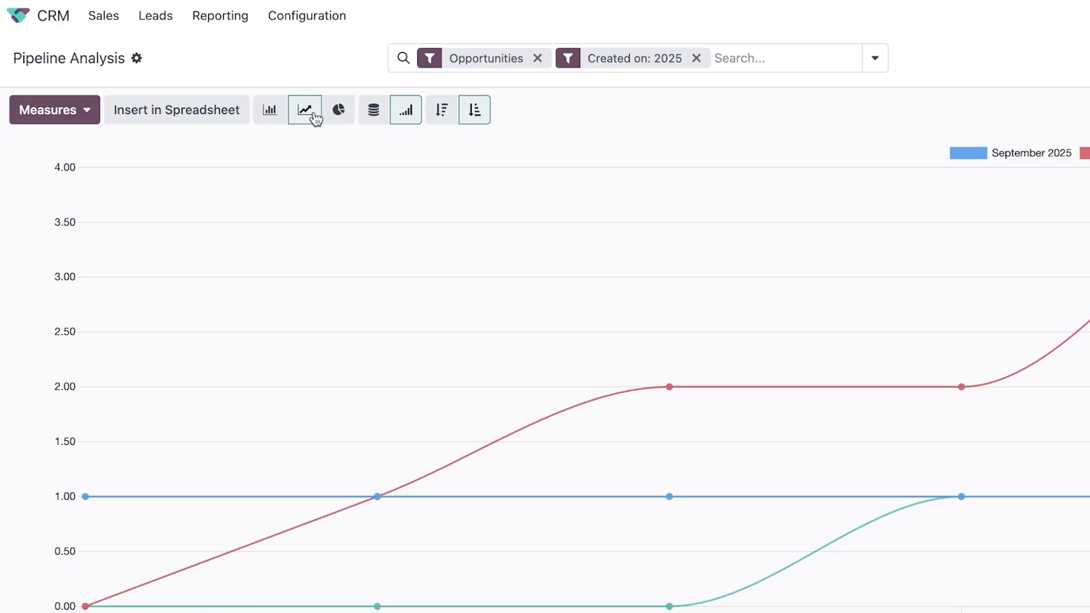
click(388, 108)
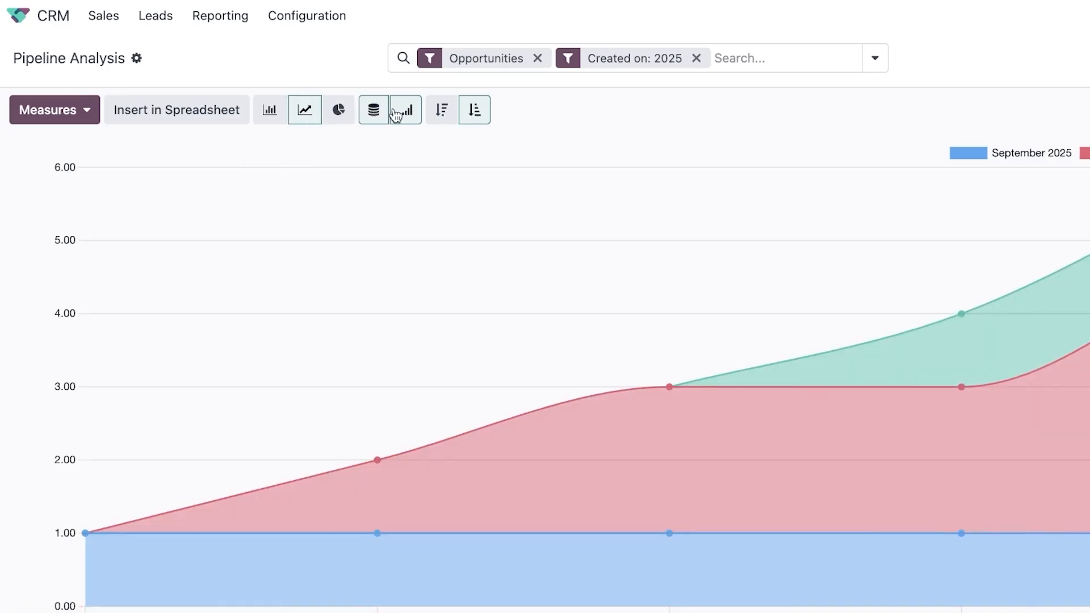
click(440, 111)
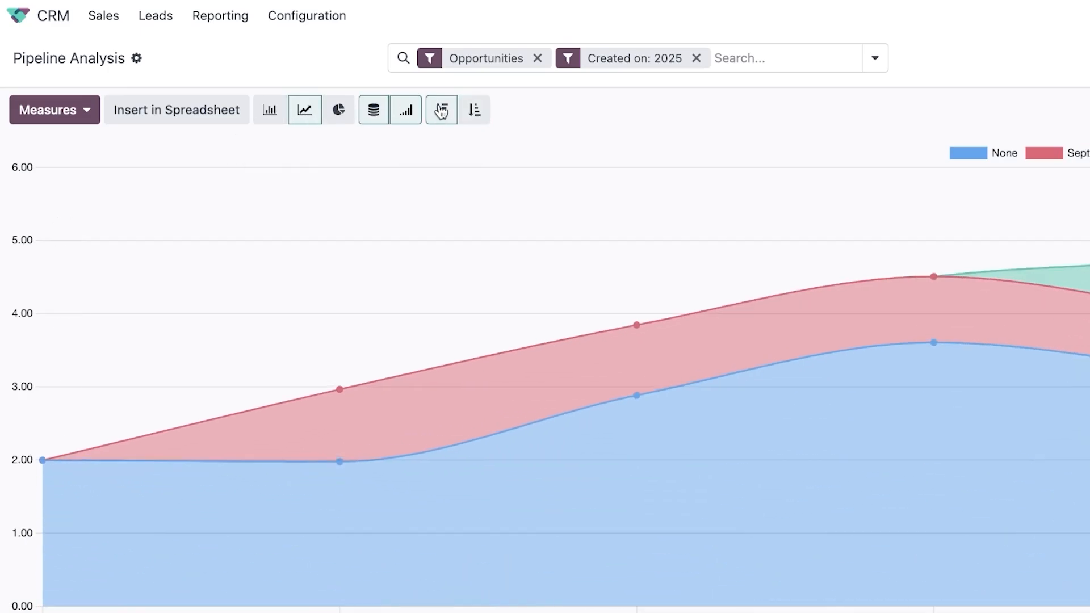
click(380, 118)
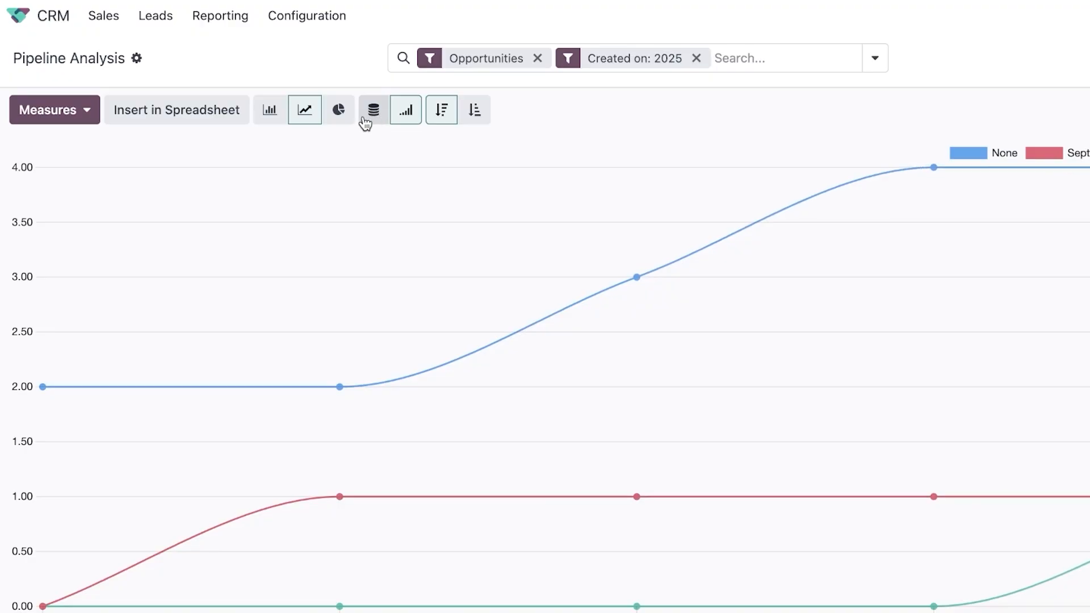
click(234, 23)
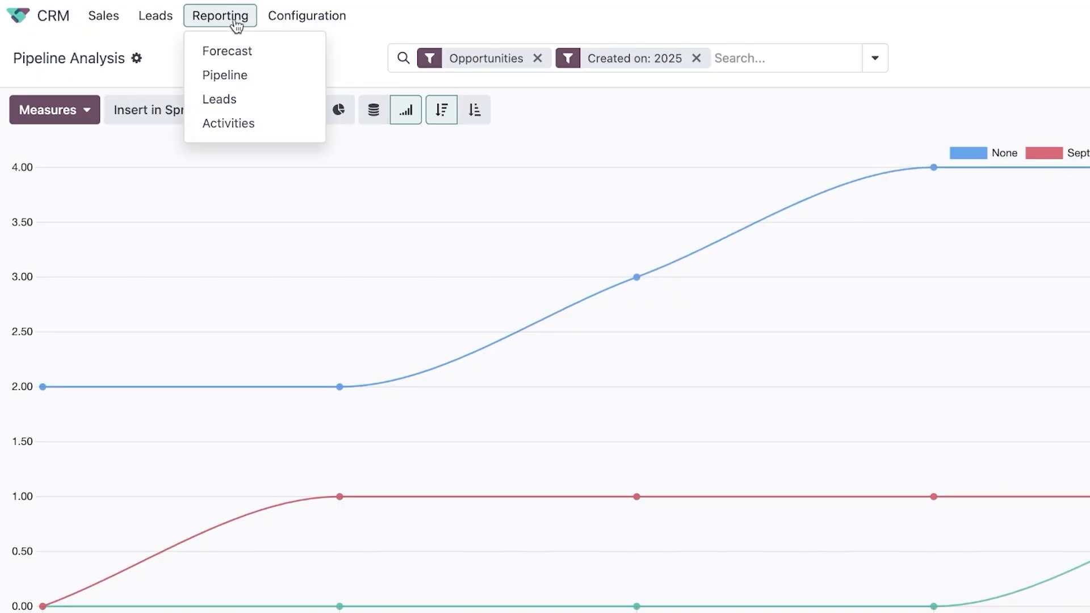
Look over the Leads Analysis chart and its measures, then switch to the Activities report.
click(251, 102)
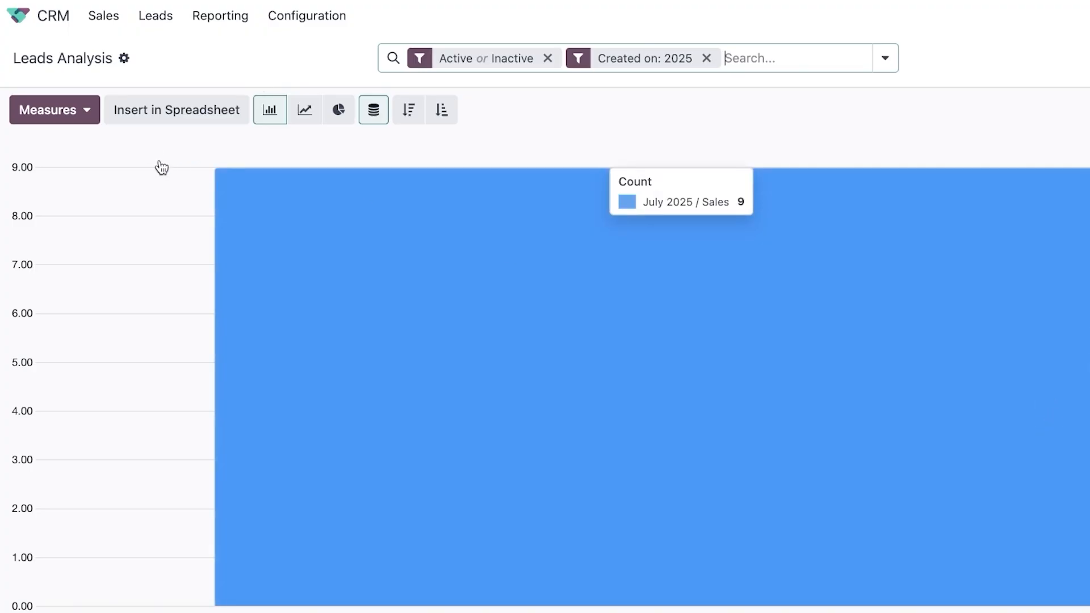
click(57, 111)
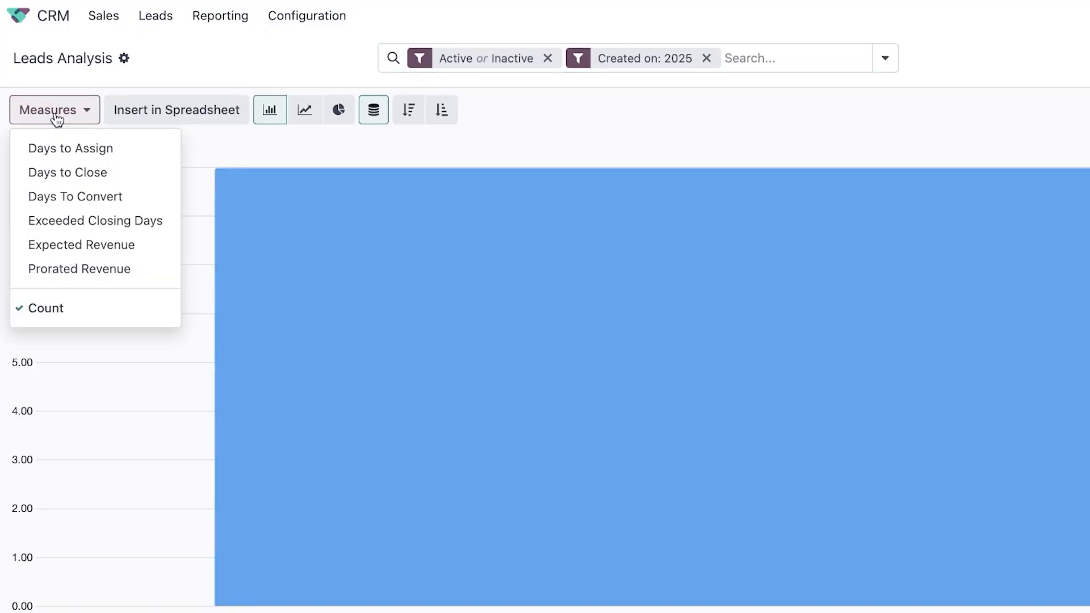
click(234, 138)
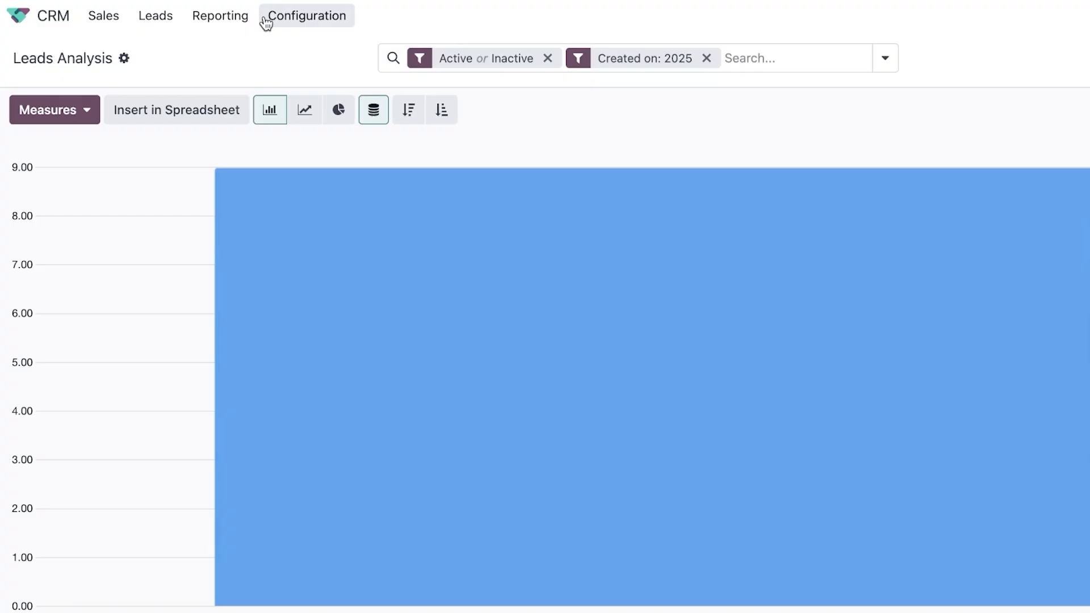
click(220, 15)
click(247, 134)
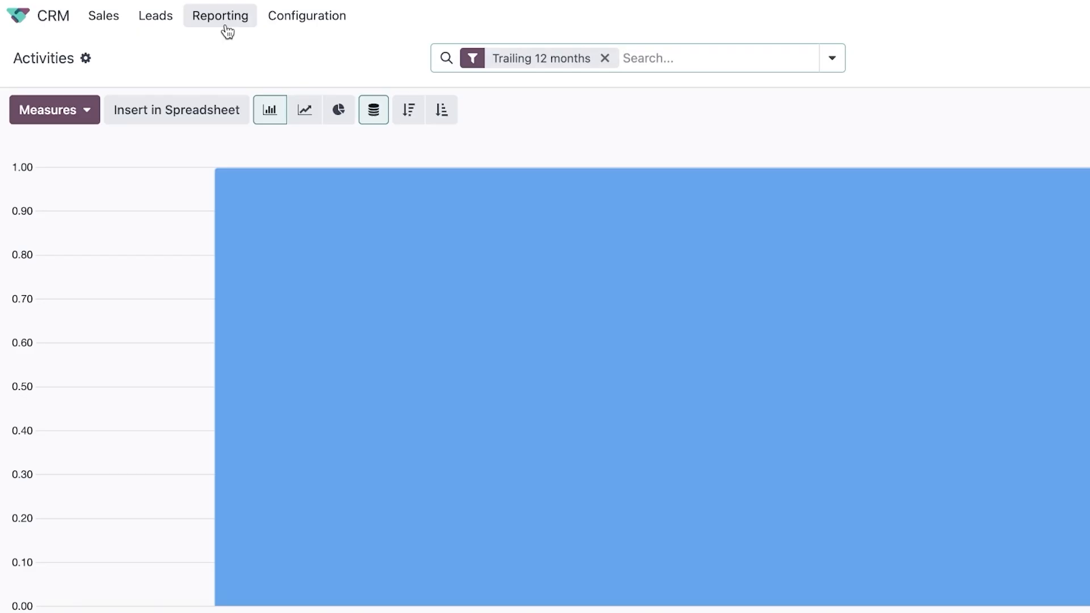
Replace the Trailing 12 months filter on Activities with Won, then go back home.
mouse_move(731, 355)
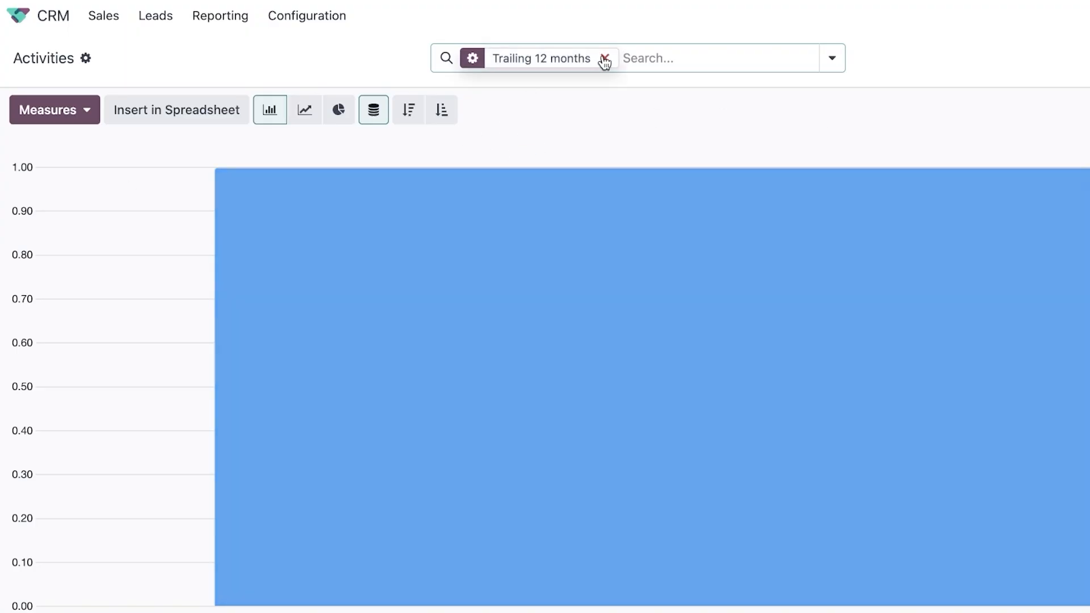
click(604, 58)
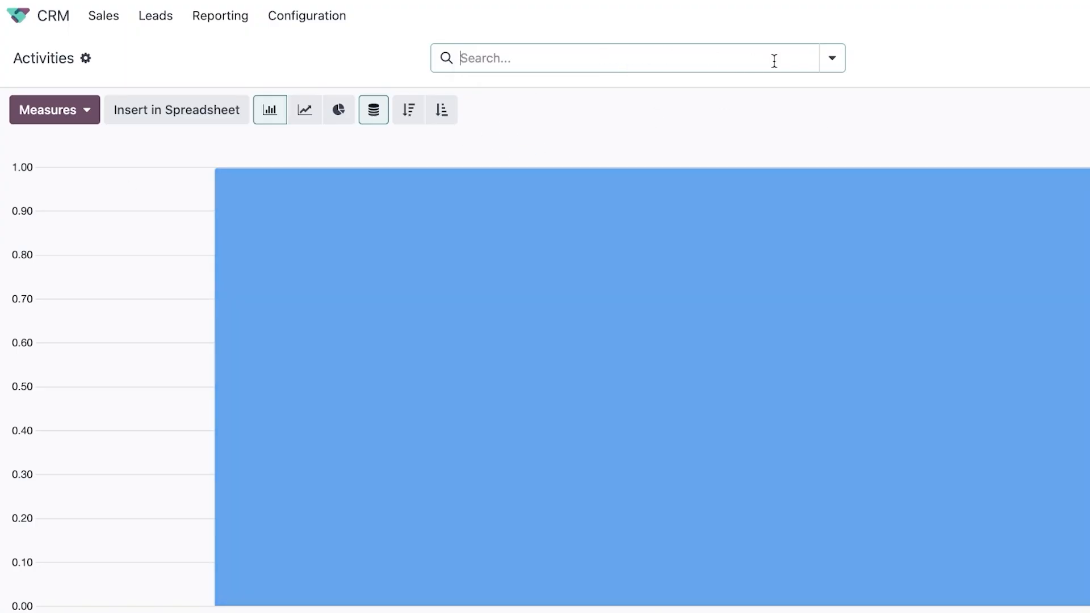
click(830, 59)
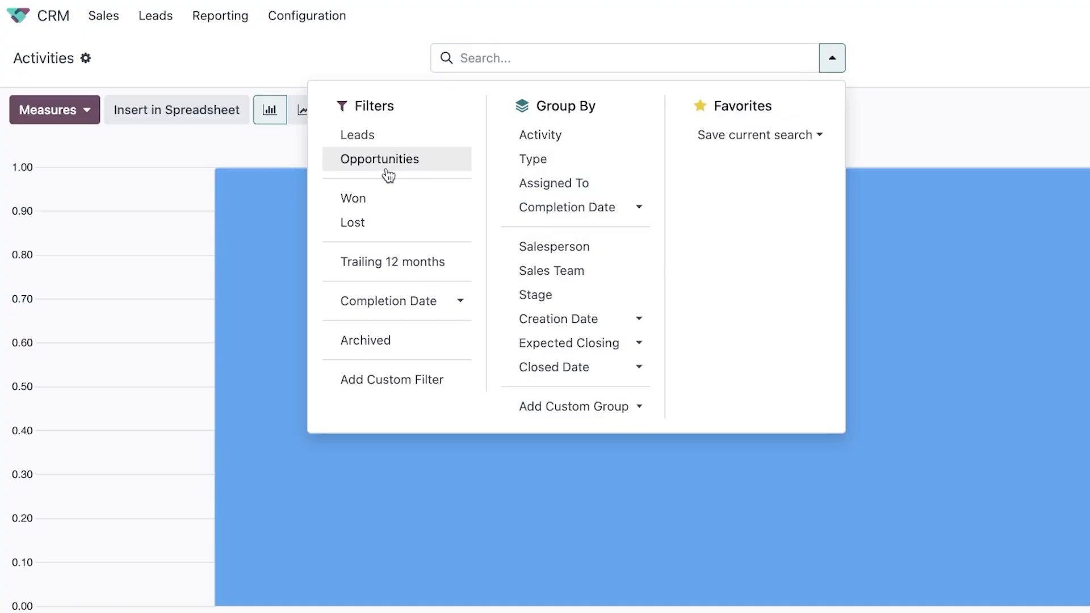
click(367, 203)
key(Escape)
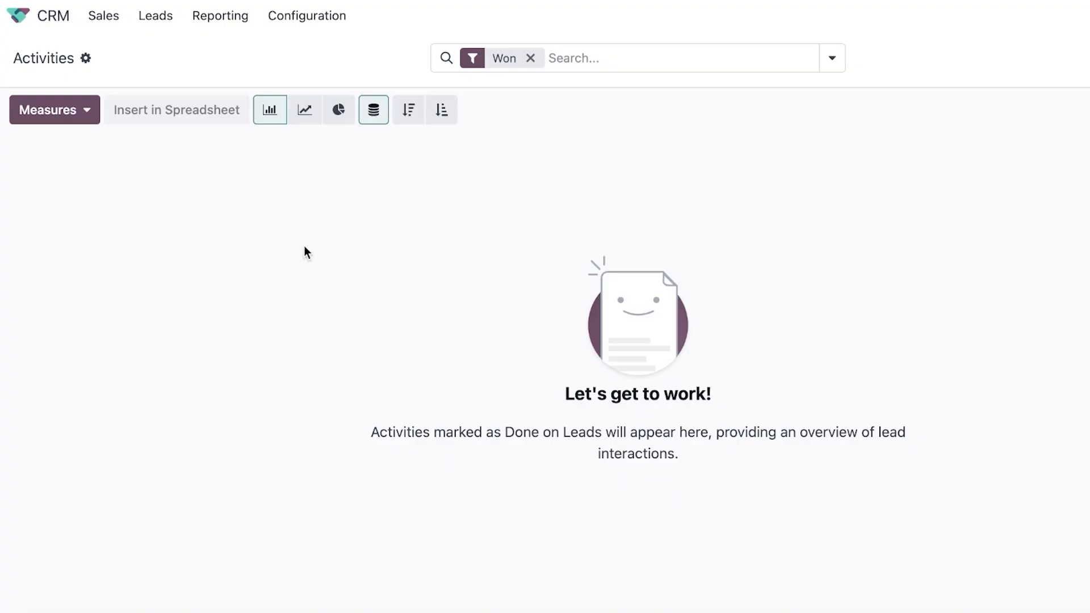
click(54, 15)
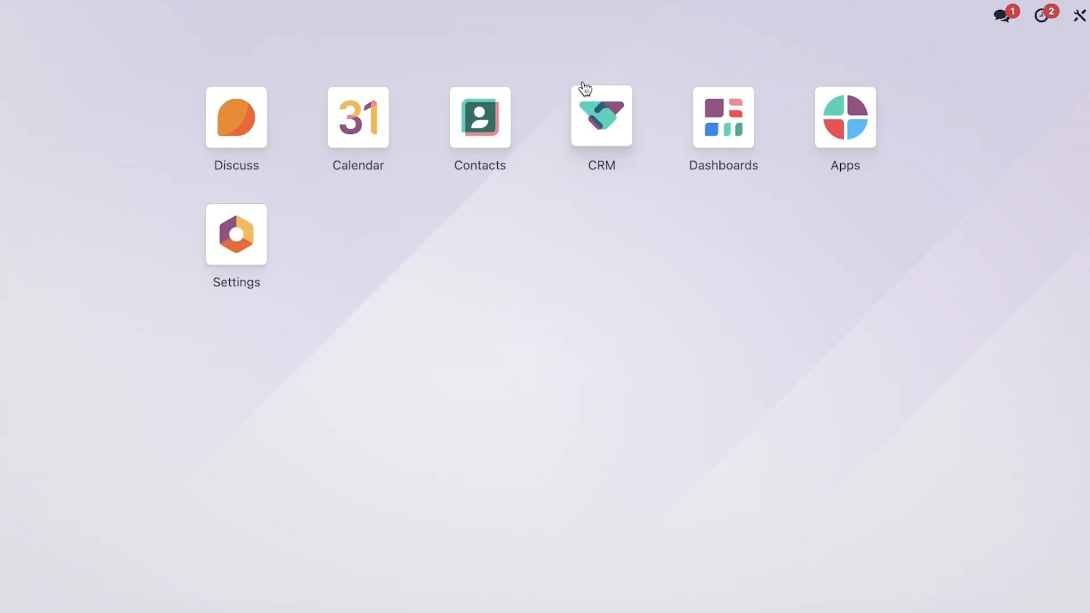
click(492, 146)
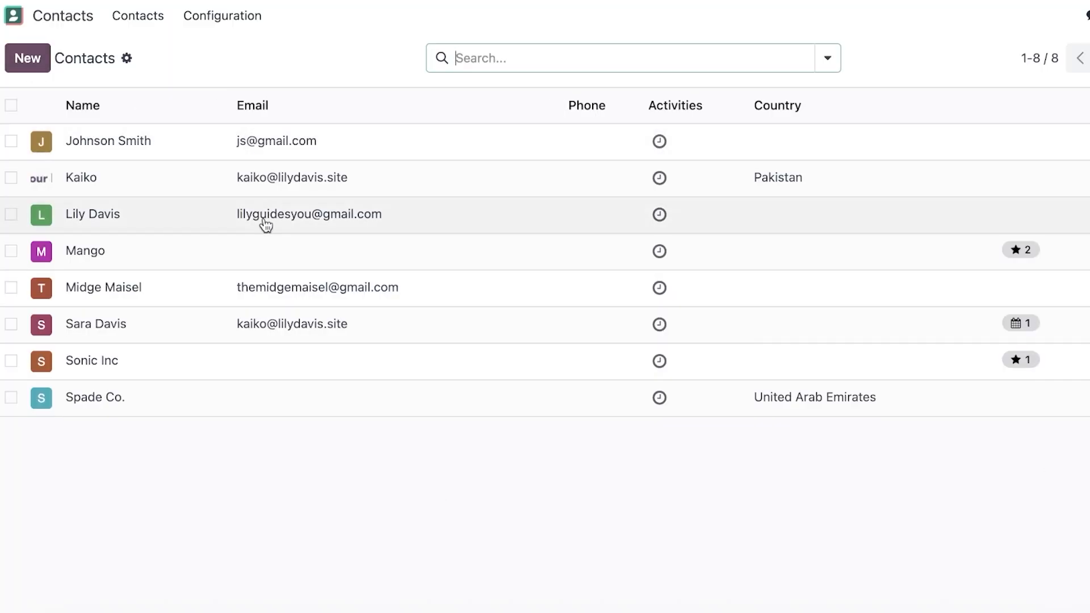
click(124, 23)
click(208, 18)
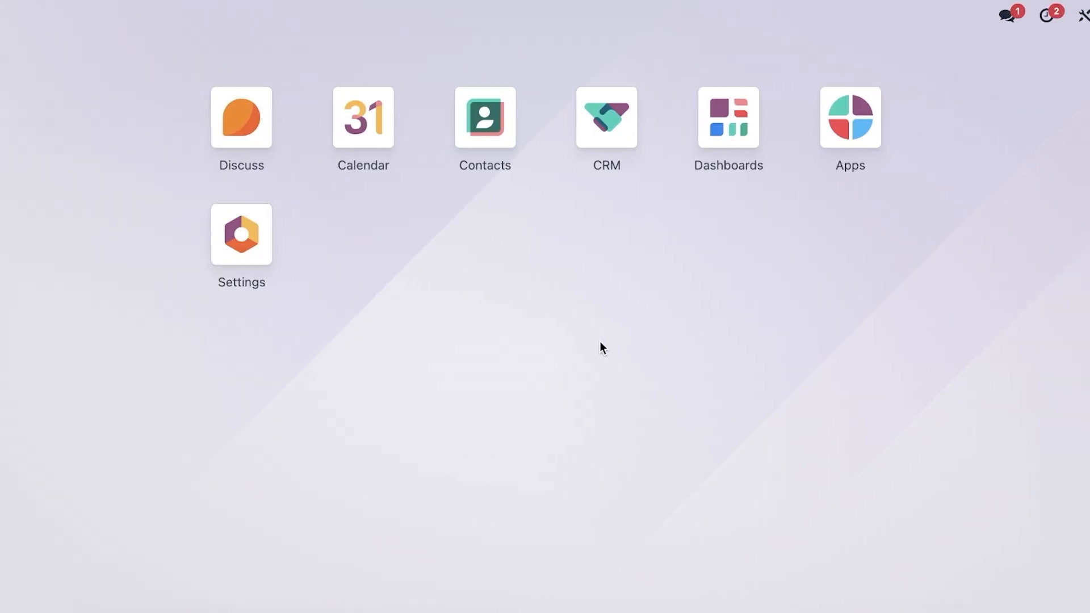
click(363, 117)
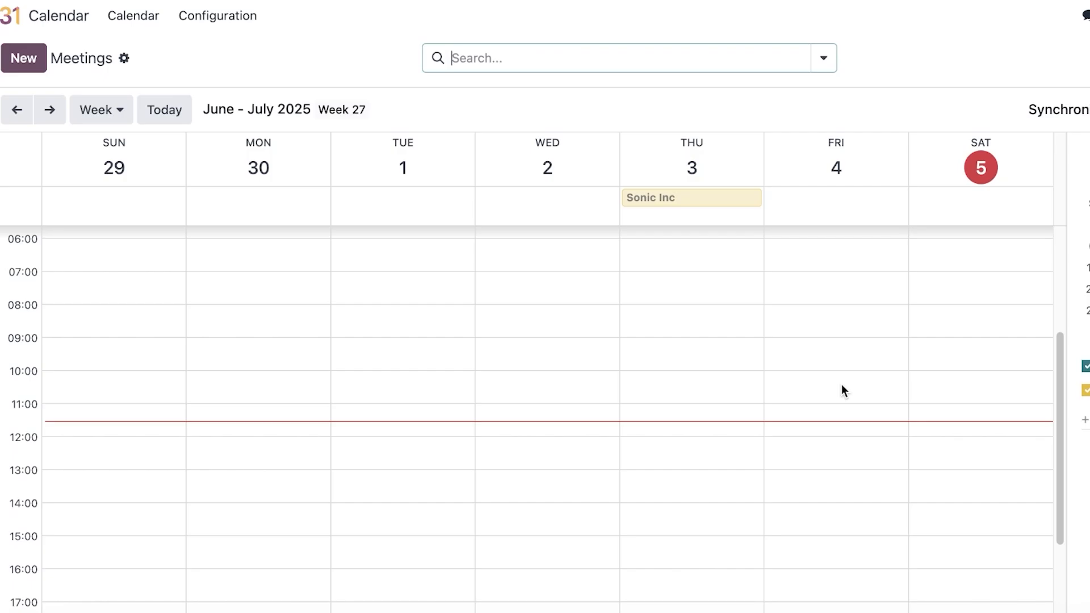
scroll(673, 392, up, 5)
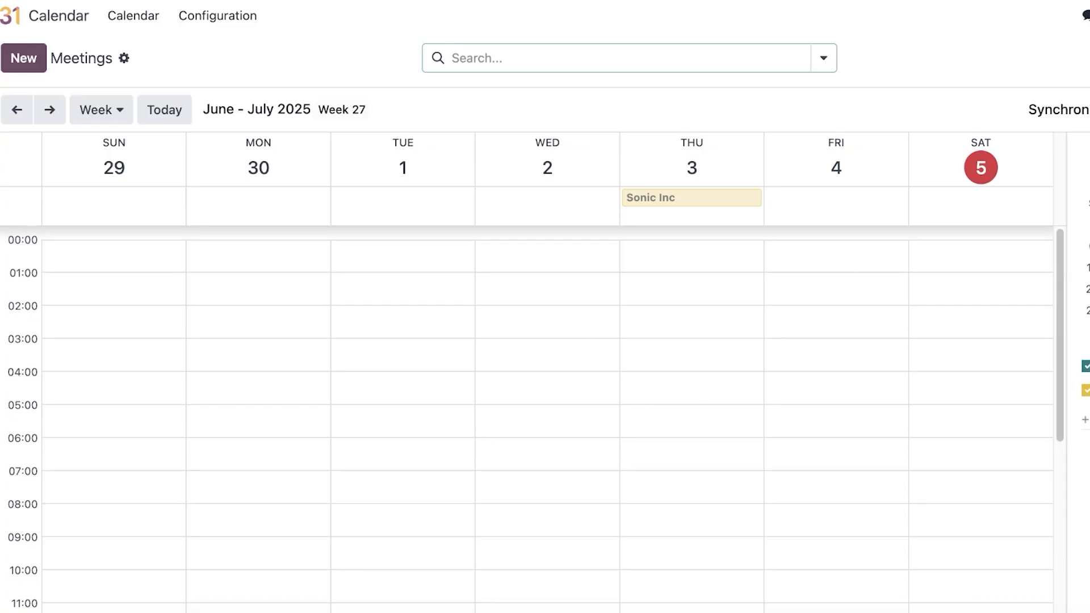
click(6, 15)
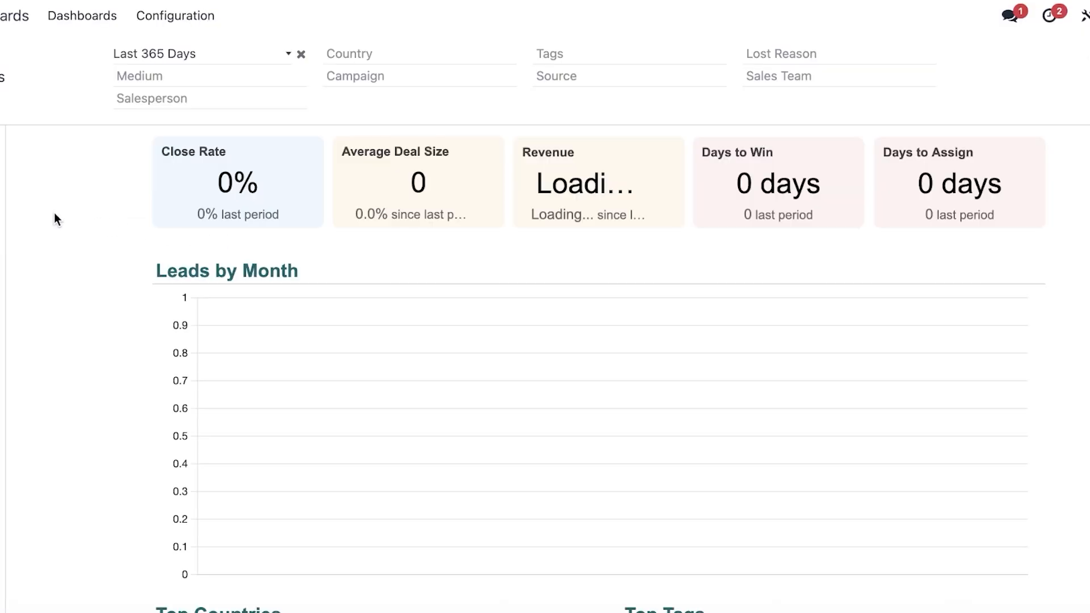
Review the CRM Pipeline dashboard (50,000 expected, 4 opportunities) and Leads view, then return home.
scroll(54, 216, down, 1)
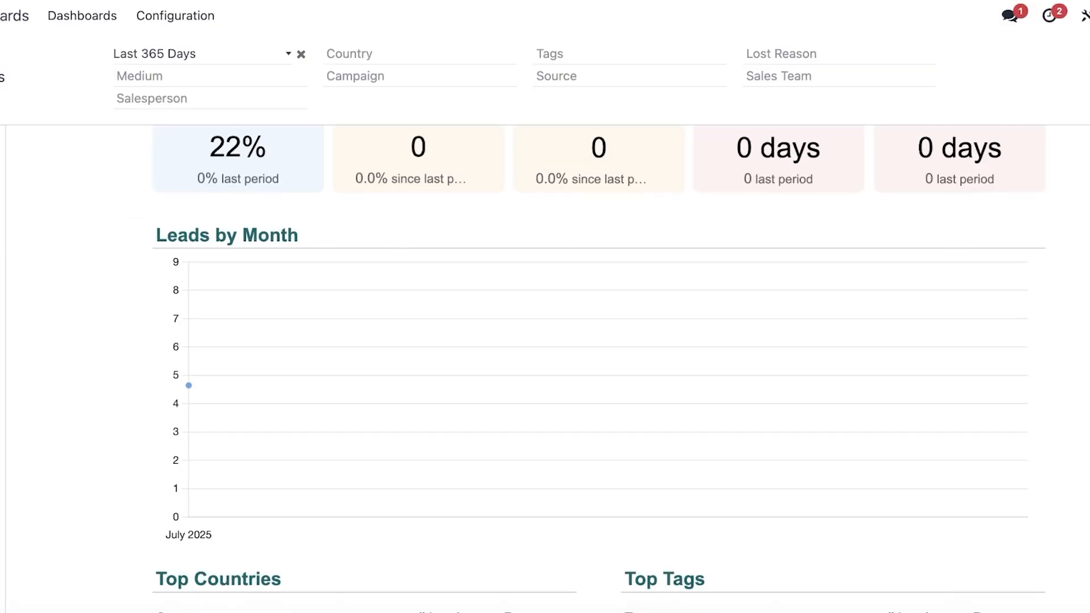
scroll(327, 290, up, 1)
click(33, 223)
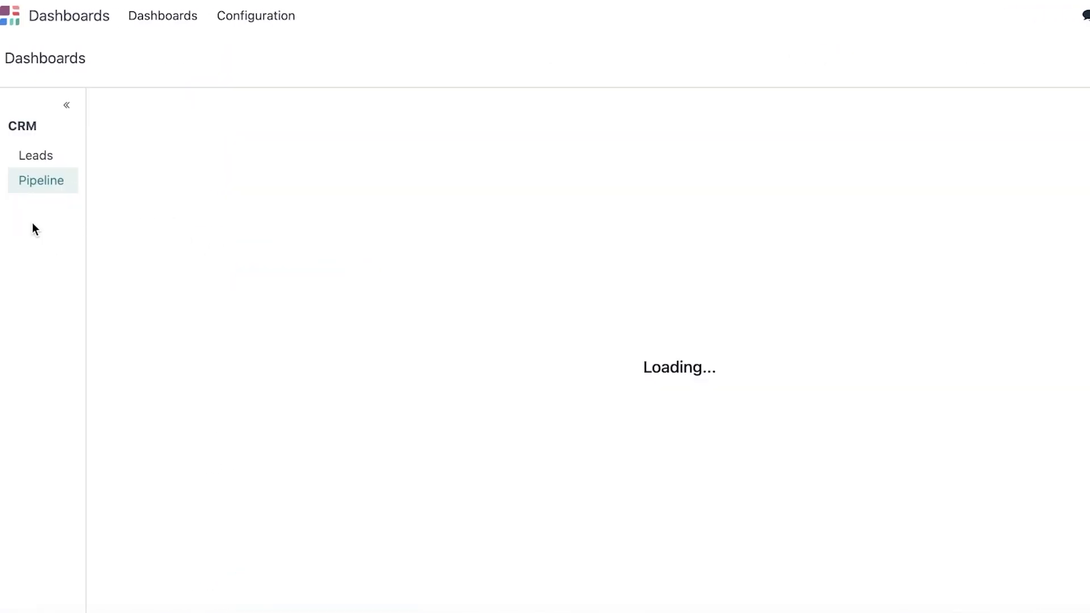
scroll(382, 287, down, 5)
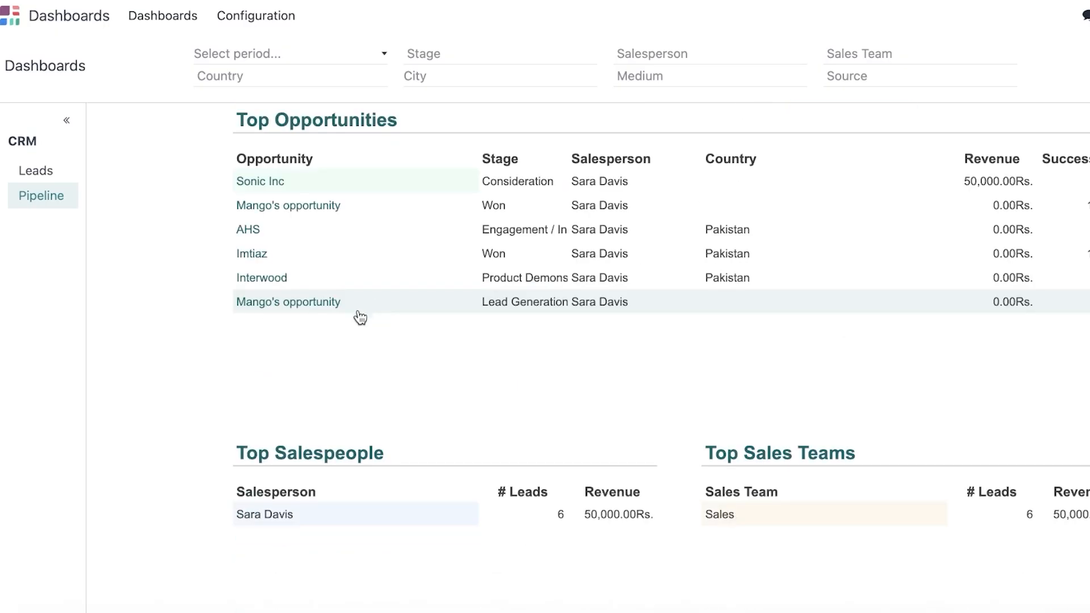
scroll(360, 318, down, 15)
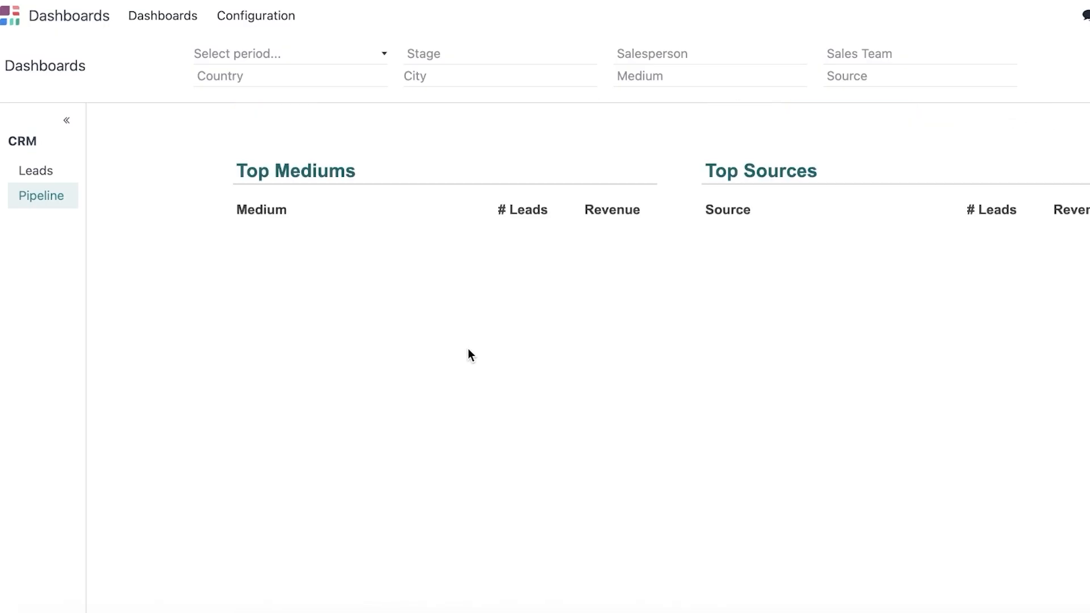
scroll(468, 349, up, 20)
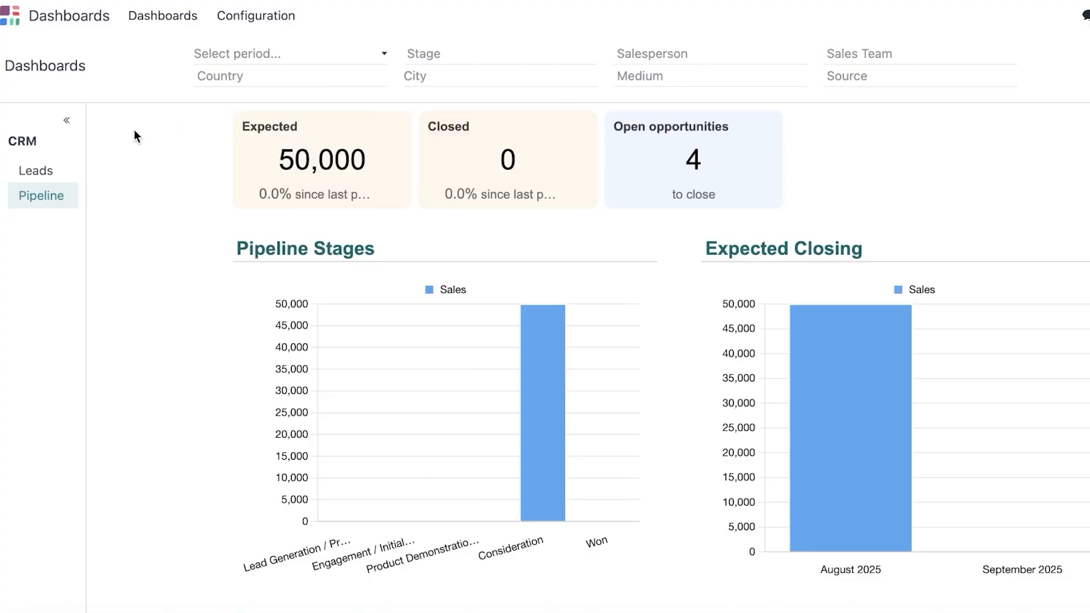
scroll(543, 213, down, 5)
scroll(569, 248, up, 5)
click(36, 171)
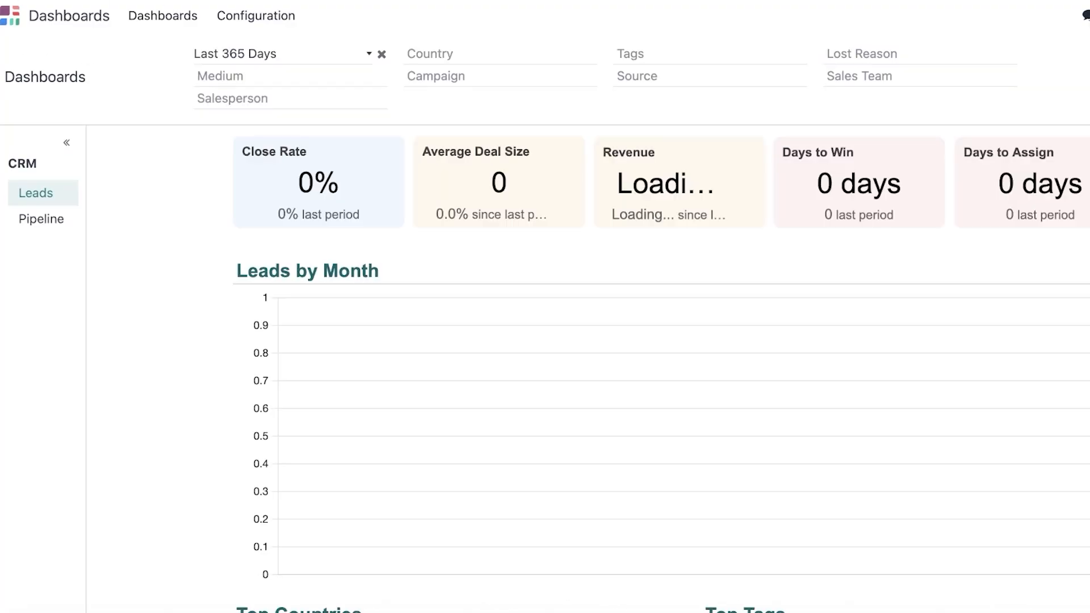
click(7, 14)
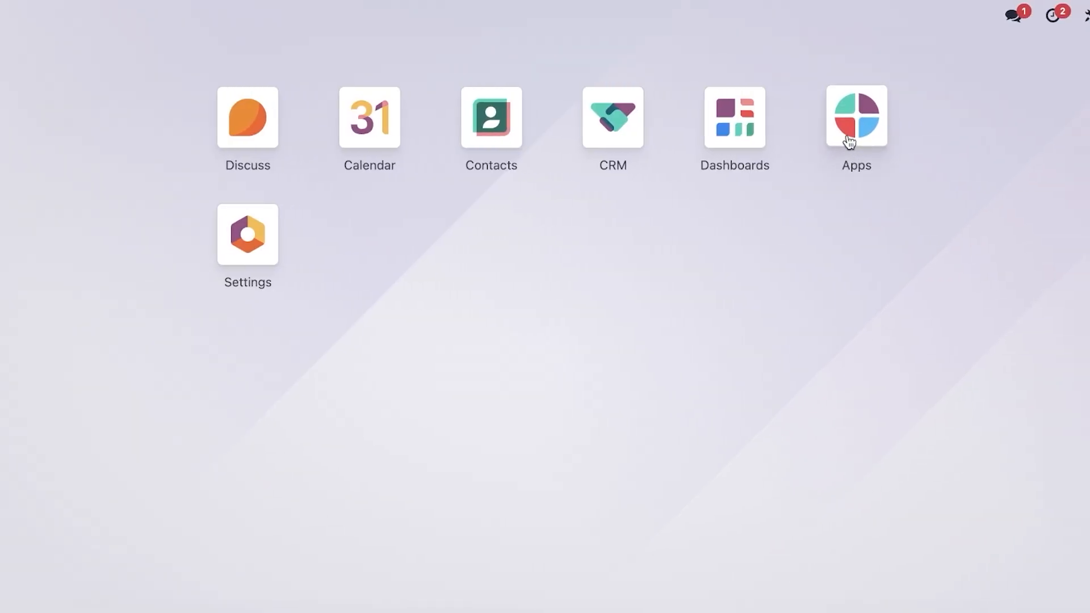
Install the Project app from the Apps catalogue, confirming the 15-day trial pricing plan.
click(866, 130)
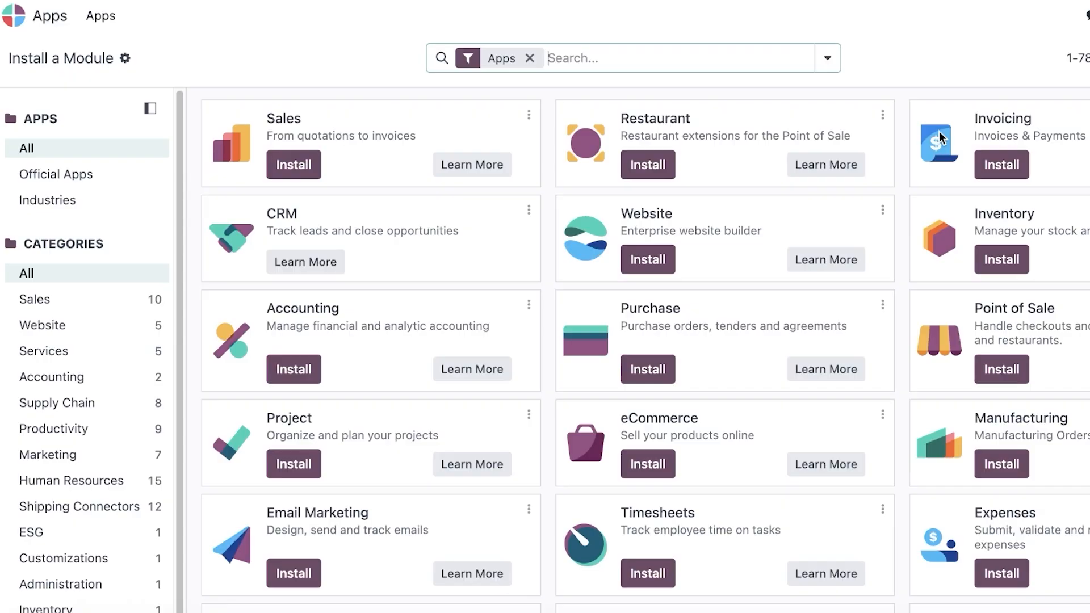
scroll(878, 236, down, 1)
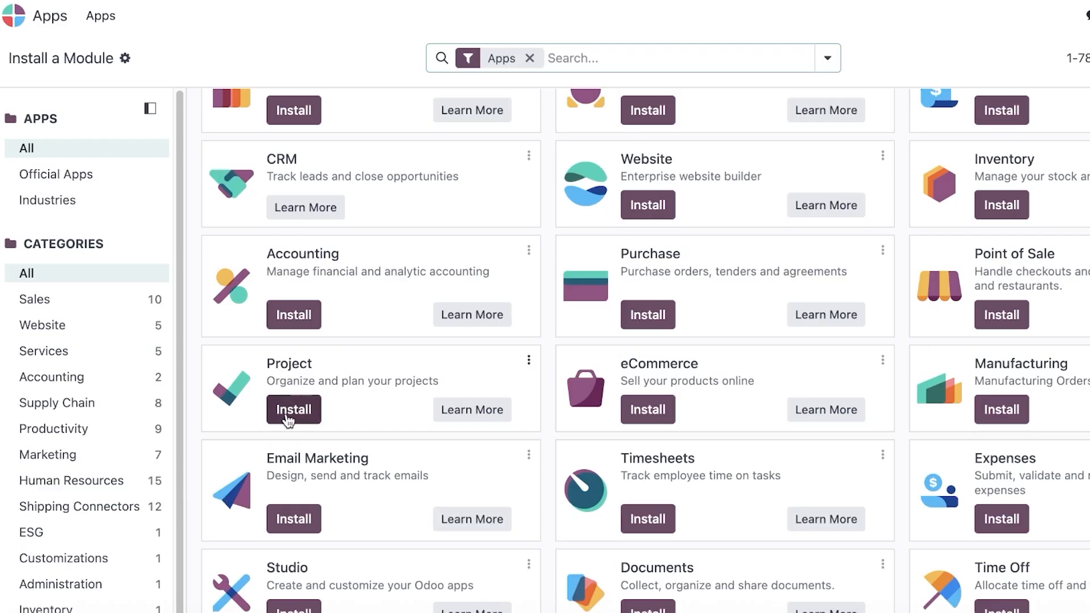
scroll(291, 420, up, 1)
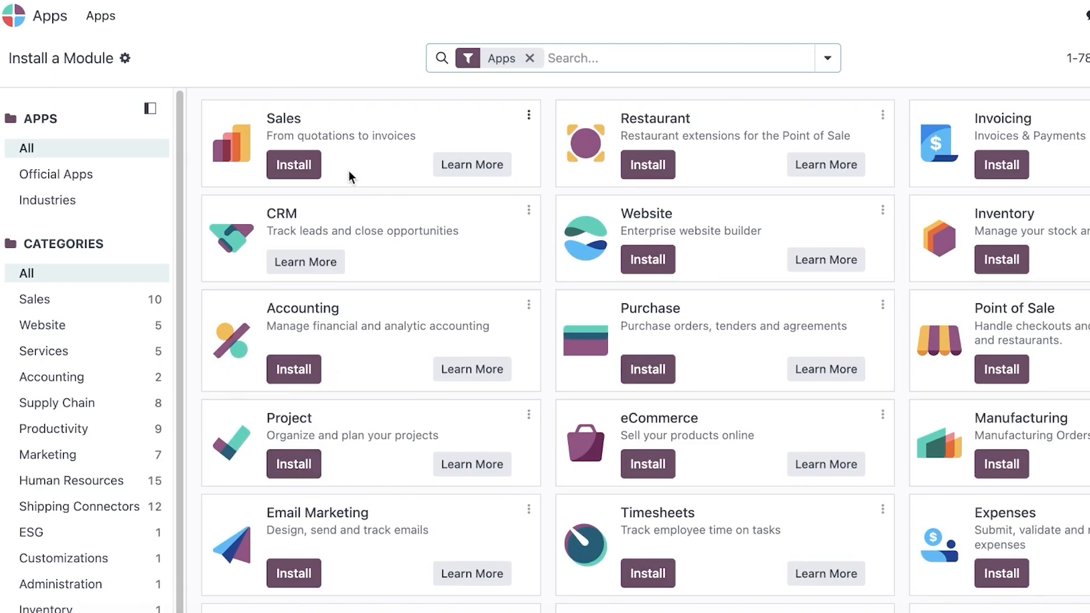
click(319, 136)
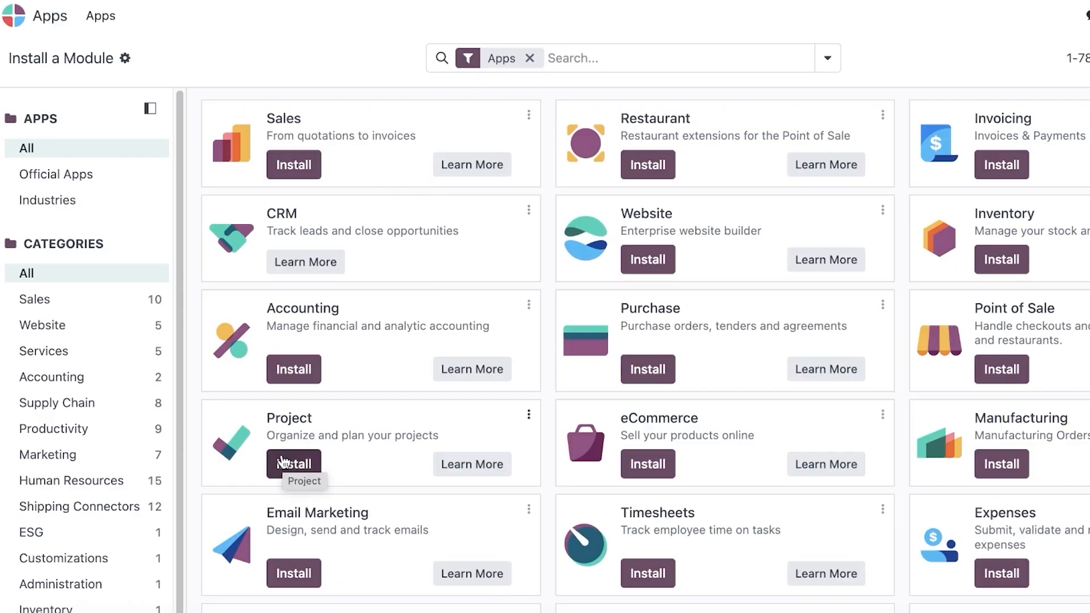
click(291, 473)
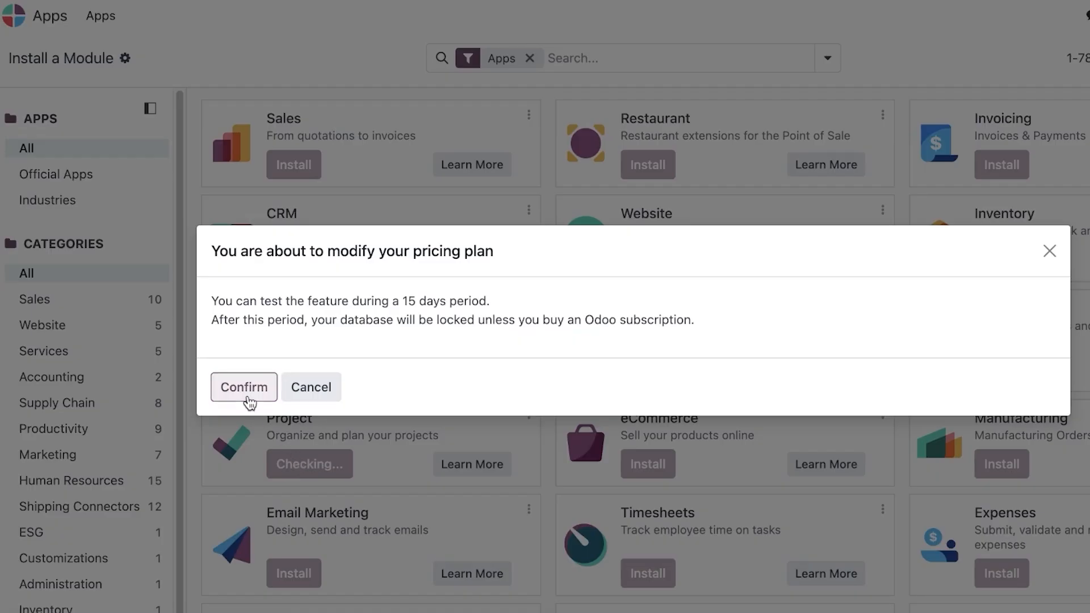
click(245, 389)
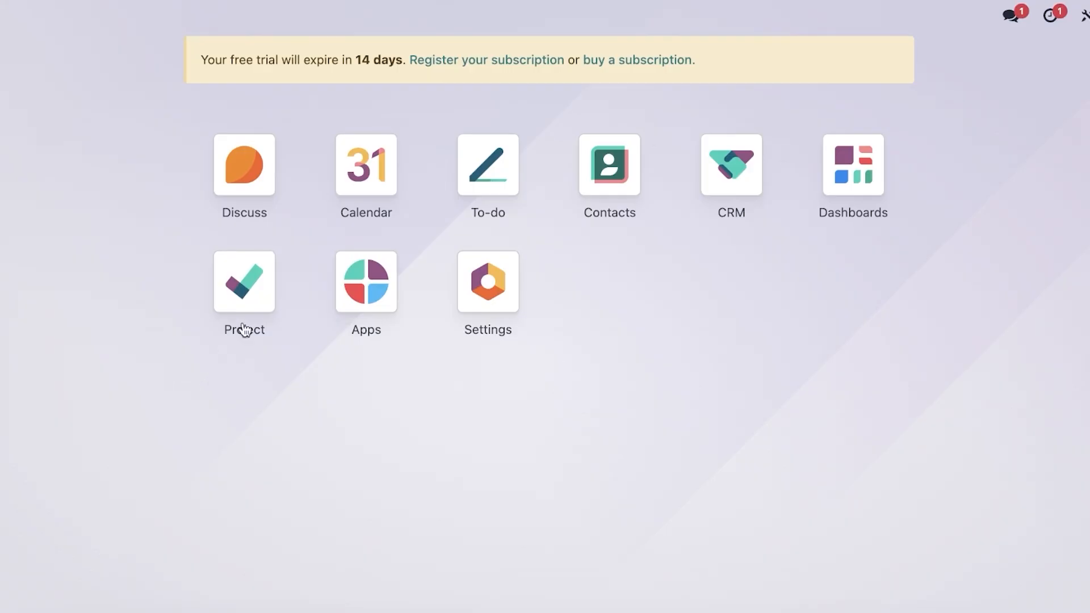
Create a project named 'Sonic Dev.' in the Project app.
click(232, 272)
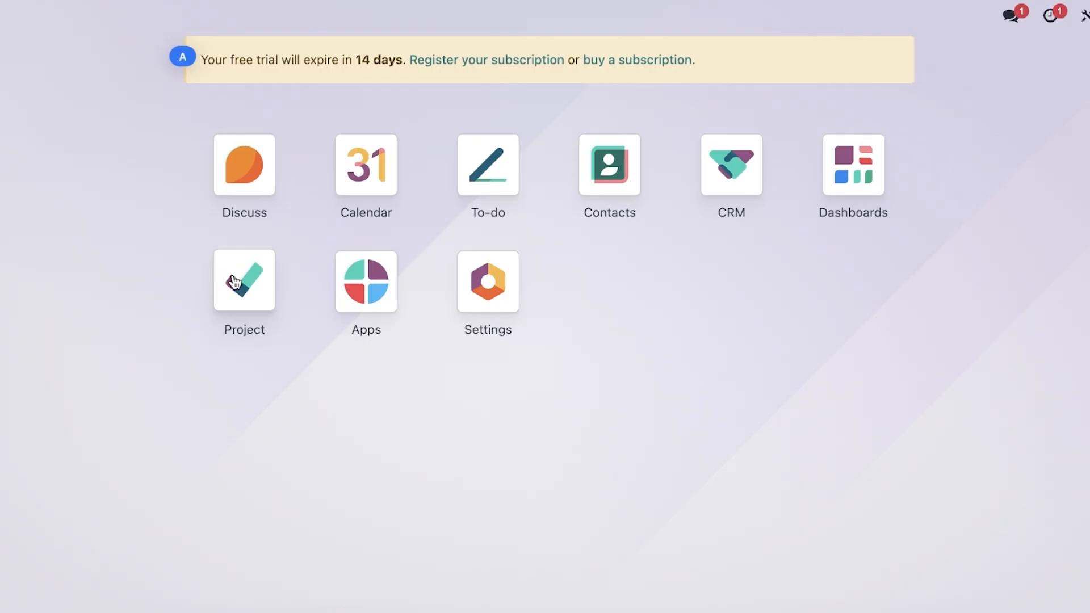
click(234, 278)
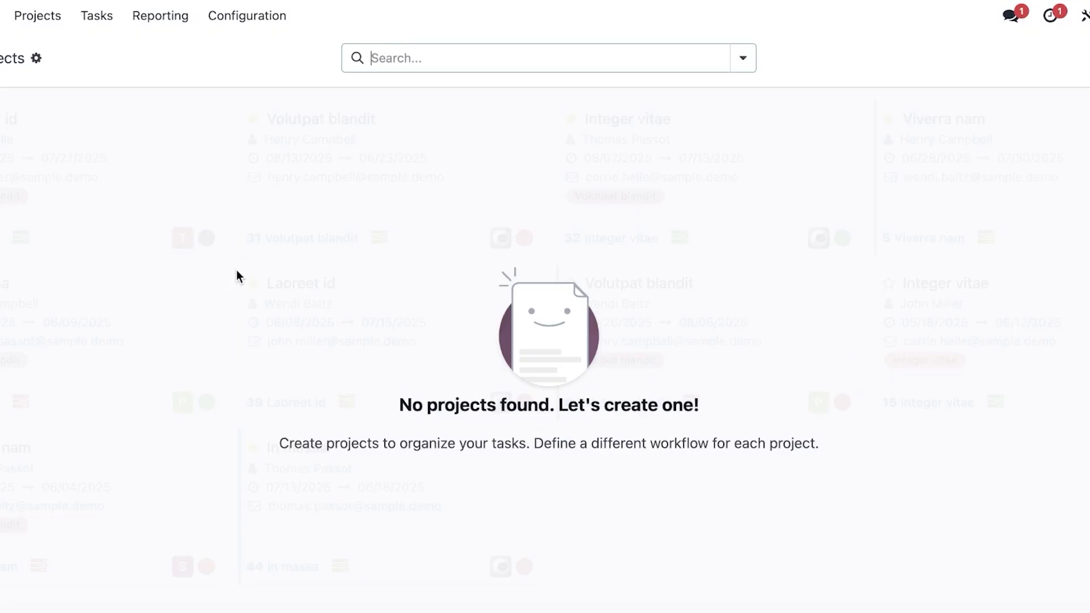
click(10, 62)
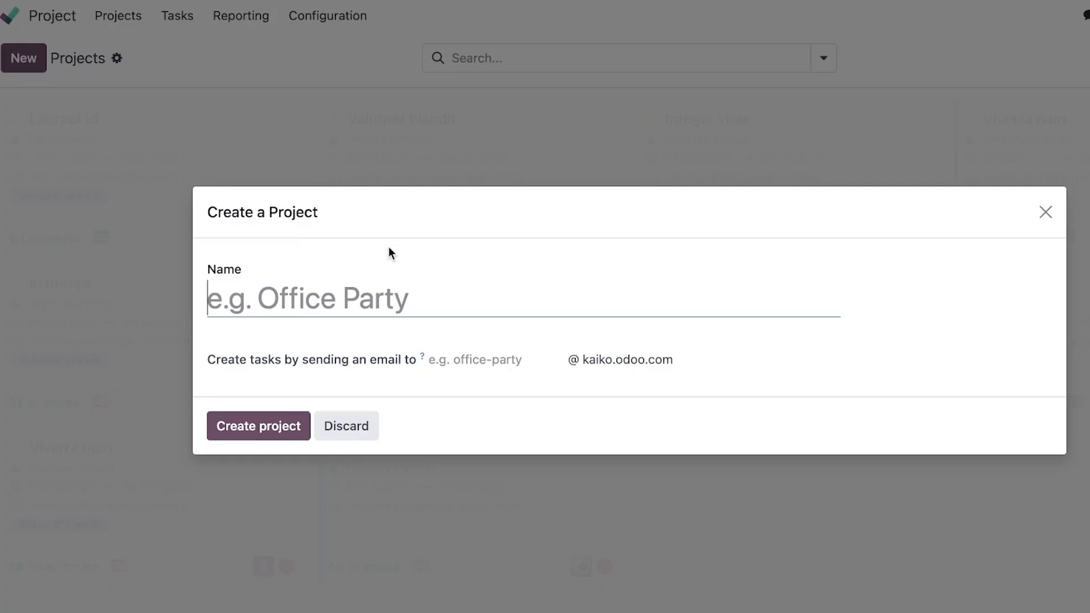
text(Sonic)
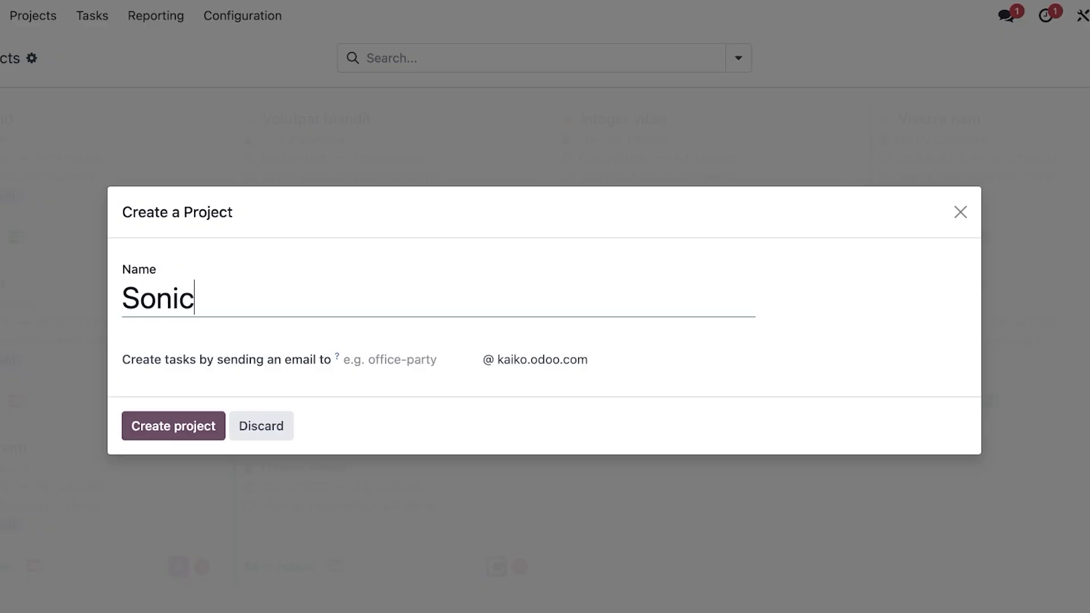
text( Dev.)
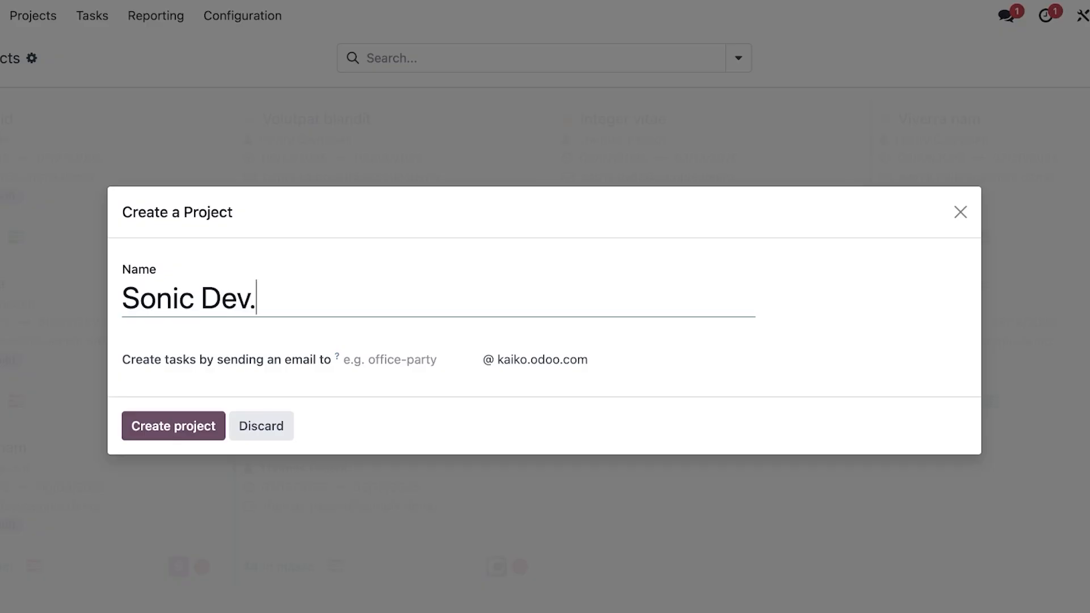
click(142, 438)
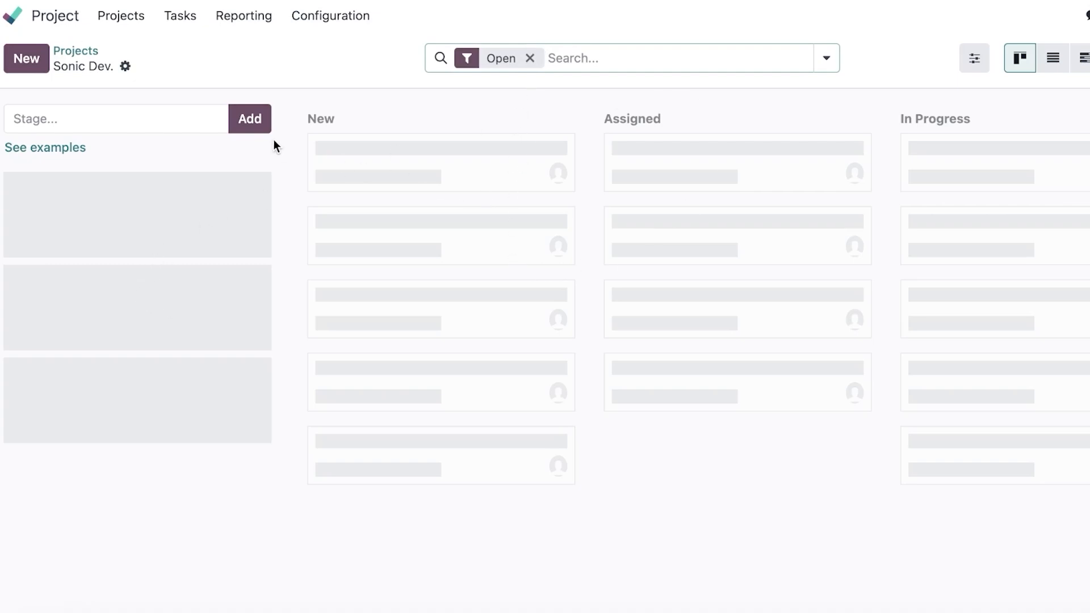
Open the Sonic Dev. task board from the Projects list and look it over.
click(28, 58)
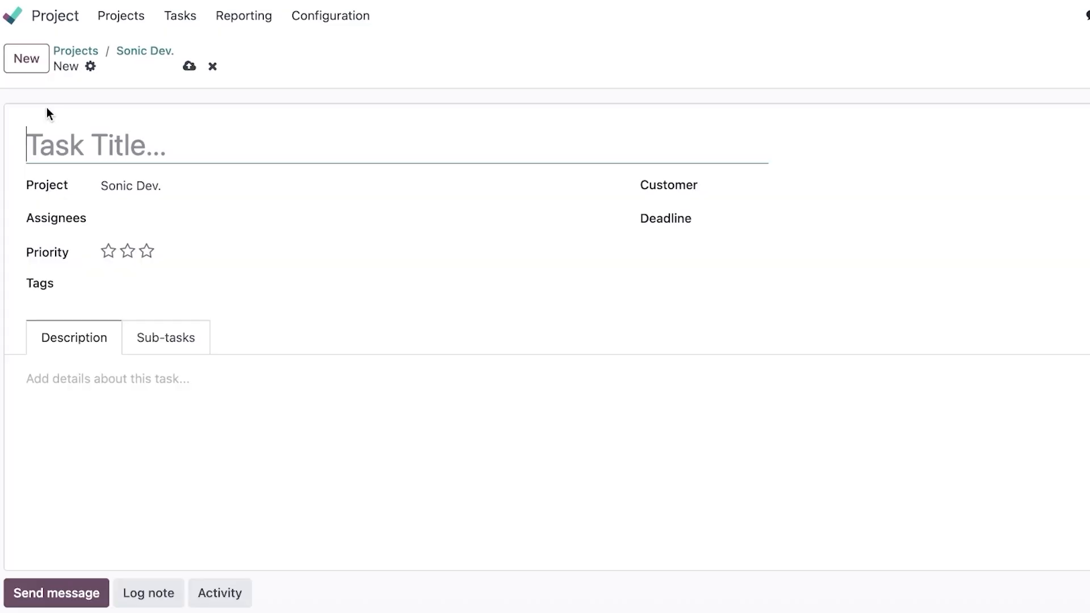
scroll(90, 151, down, 2)
scroll(91, 152, up, 3)
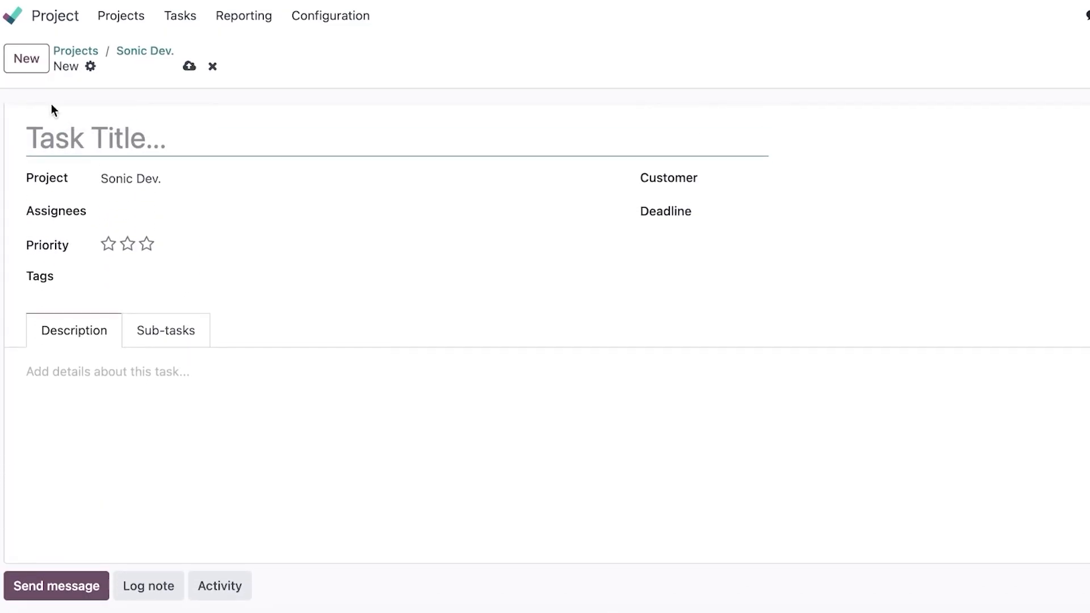
click(89, 51)
click(108, 141)
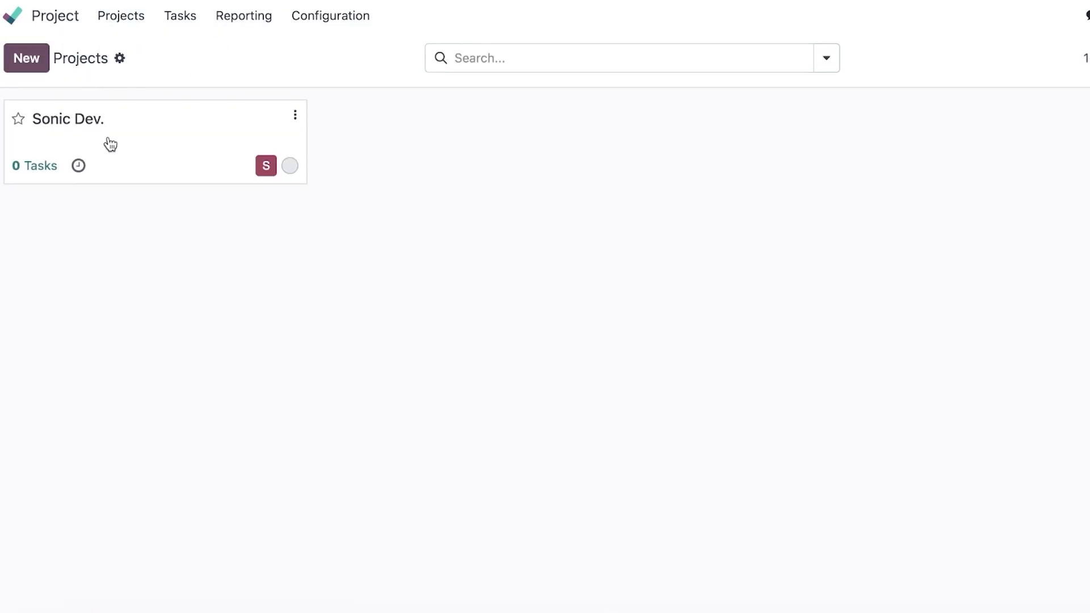
click(90, 146)
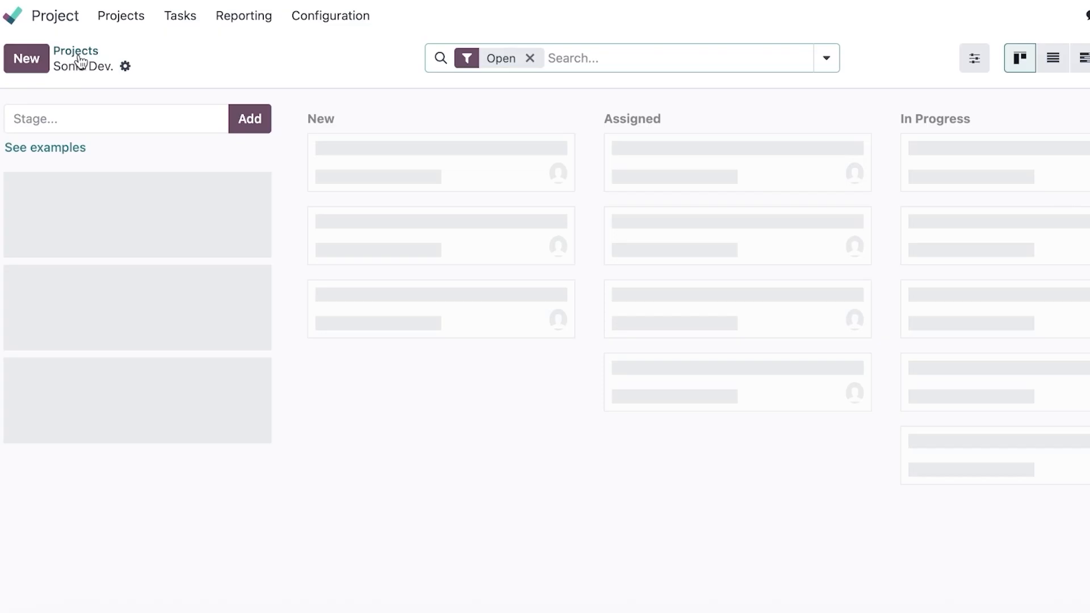
click(117, 20)
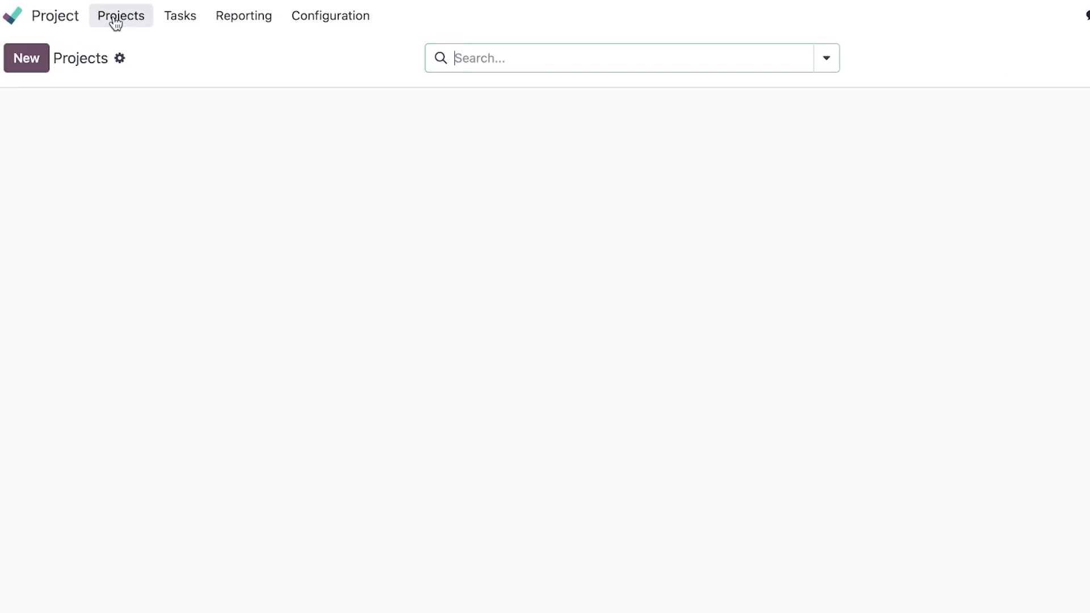
Browse the Tasks, Reporting (Tasks Analysis) and Configuration menus, then return home.
click(173, 24)
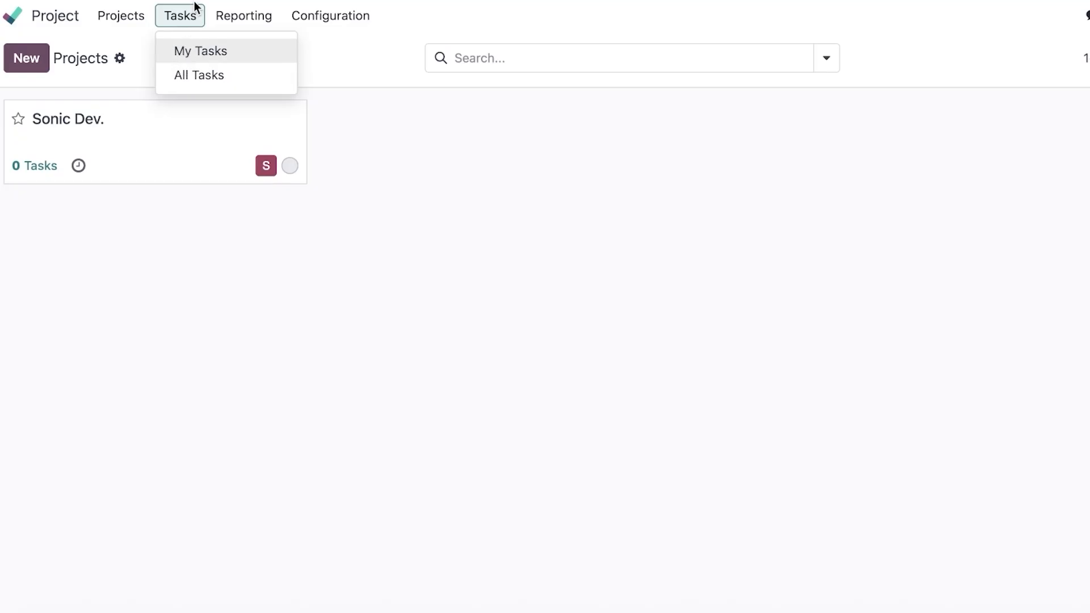
click(270, 20)
click(261, 26)
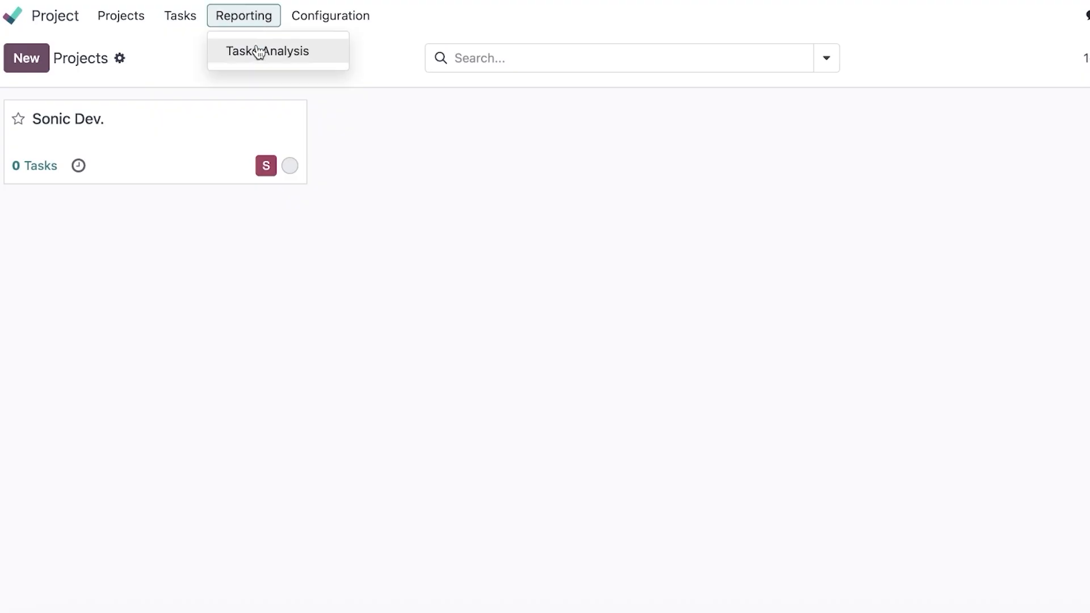
click(259, 60)
click(363, 15)
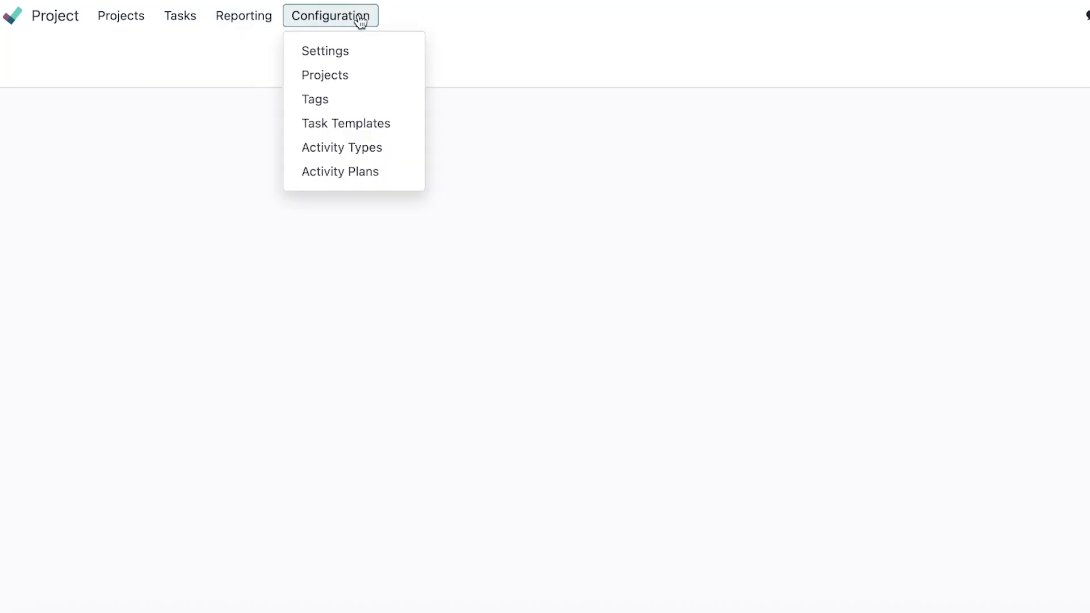
key(alt+Left)
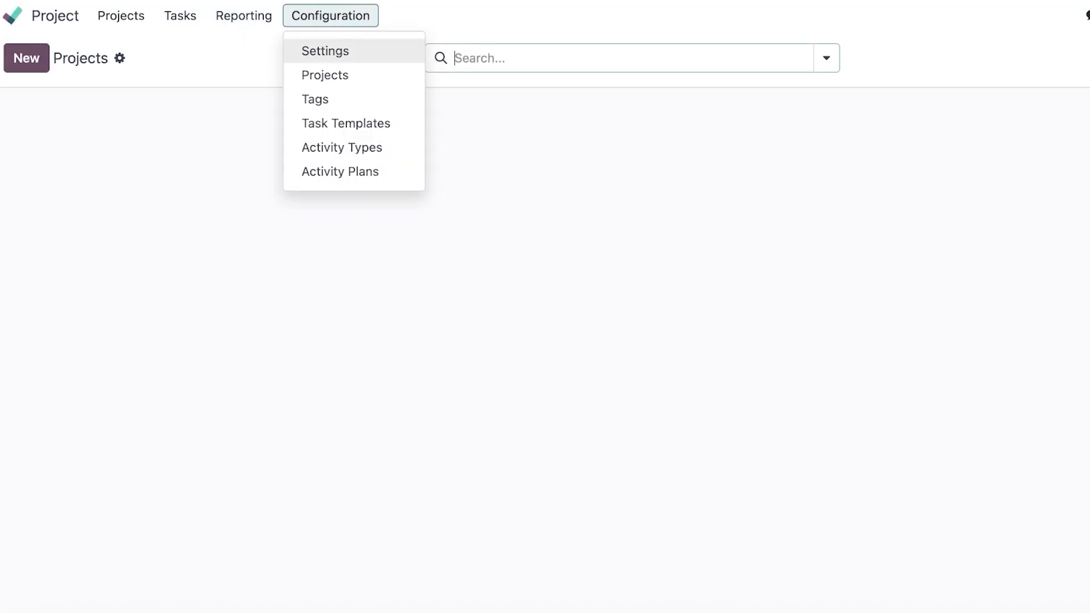
key(alt+Left)
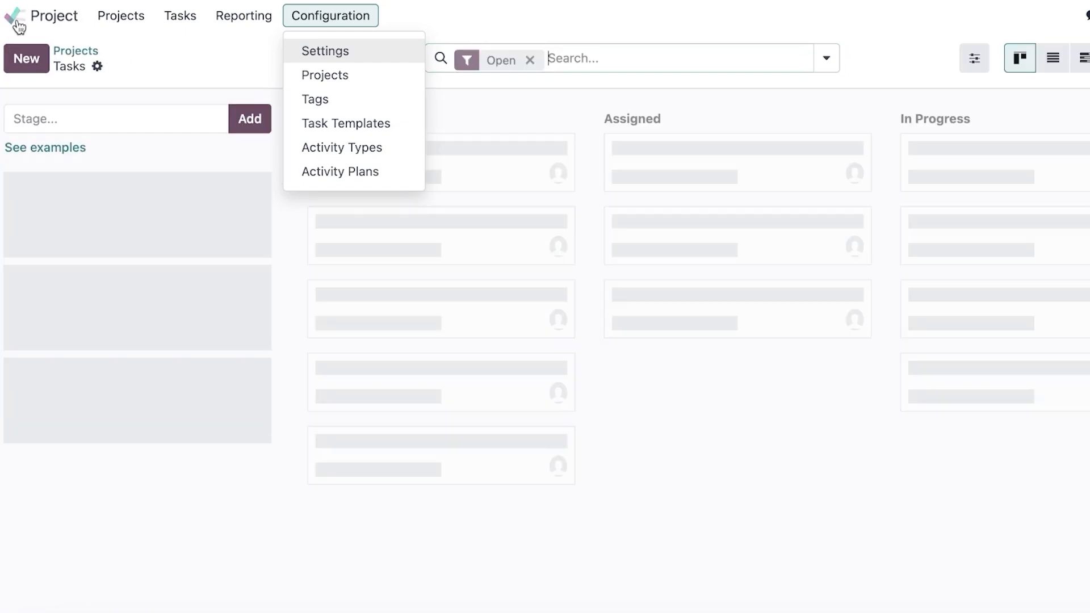
click(15, 20)
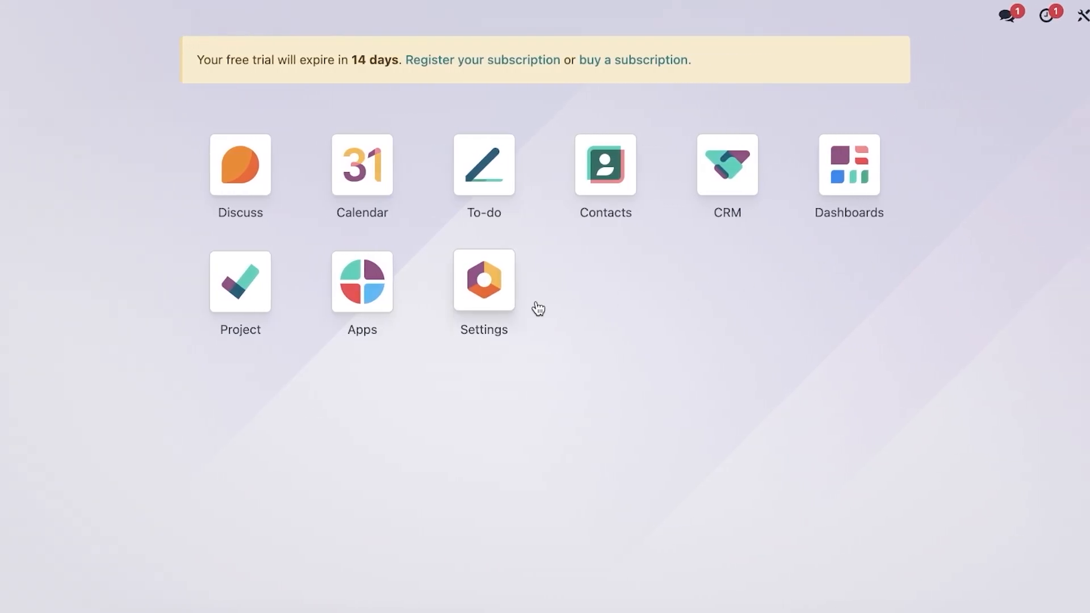
Install the Sales app from the Apps catalogue, accepting the 15-day trial pricing plan.
click(877, 169)
click(385, 283)
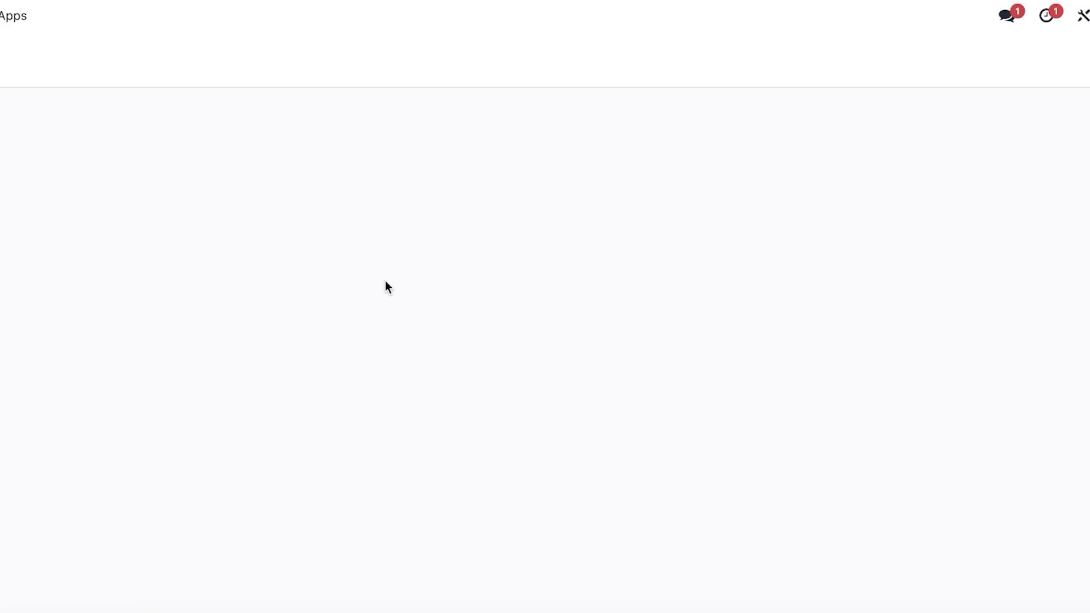
click(131, 163)
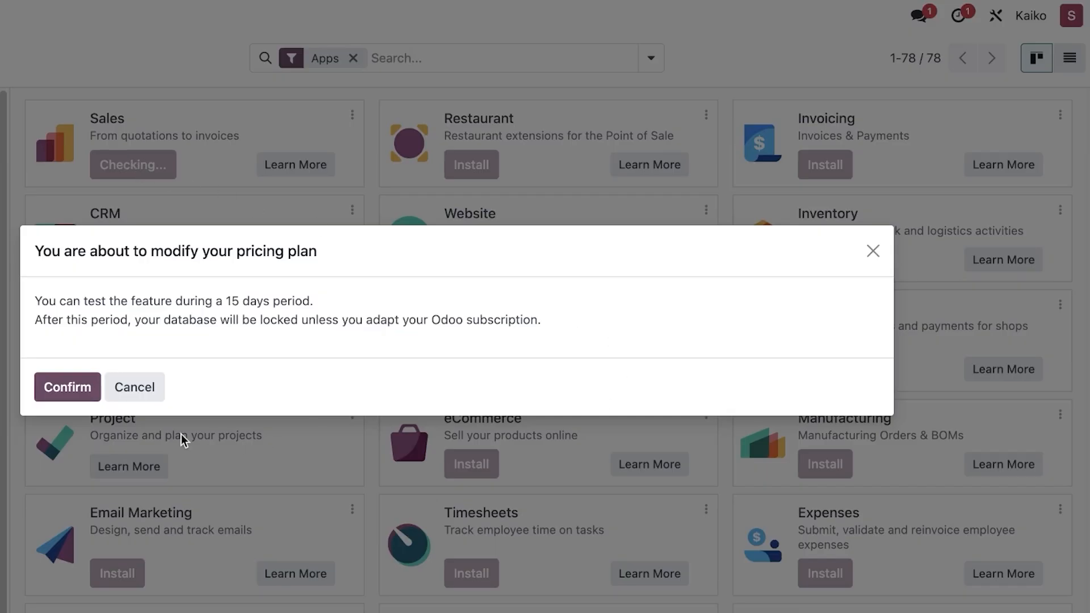
click(66, 385)
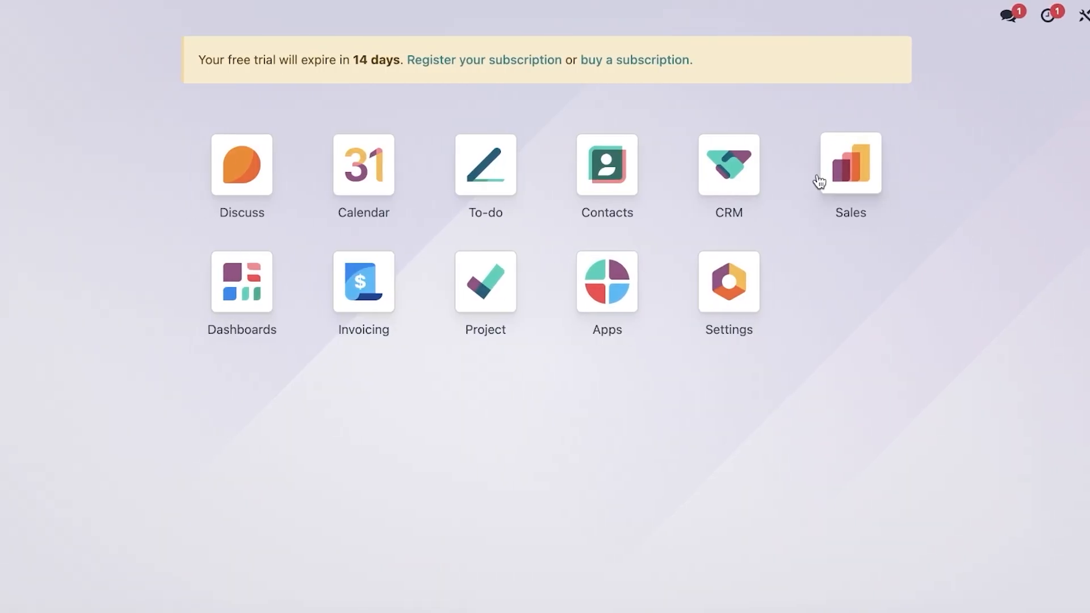
click(924, 170)
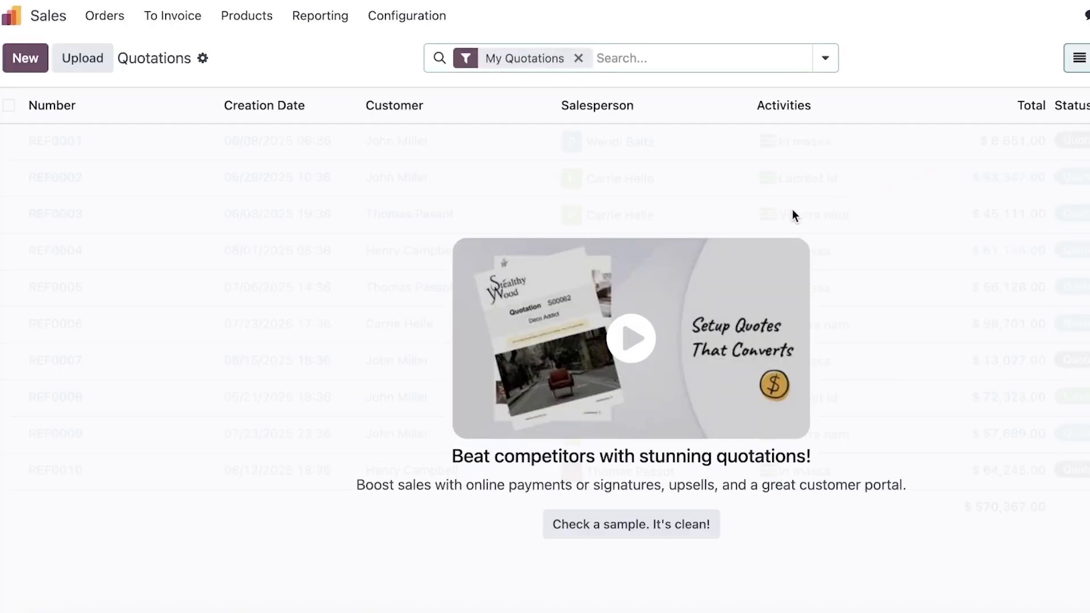
click(106, 21)
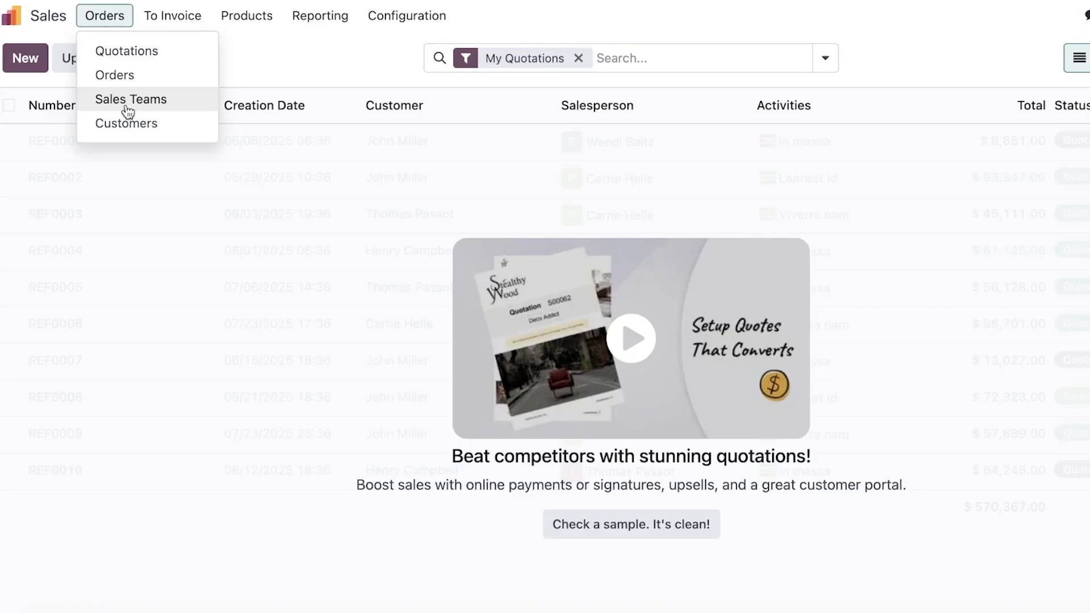
mouse_move(152, 23)
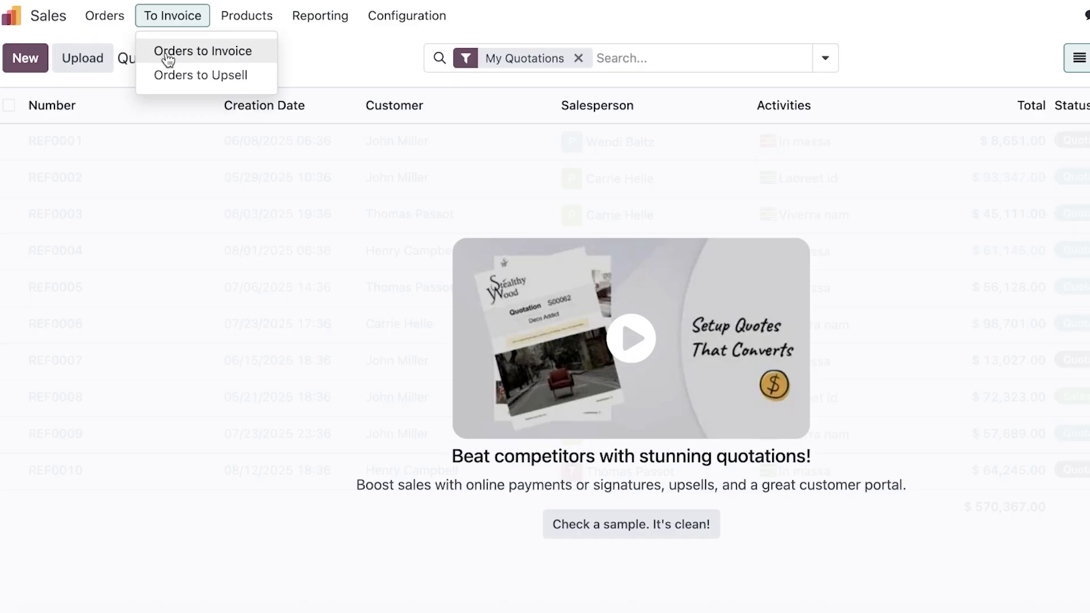
mouse_move(237, 17)
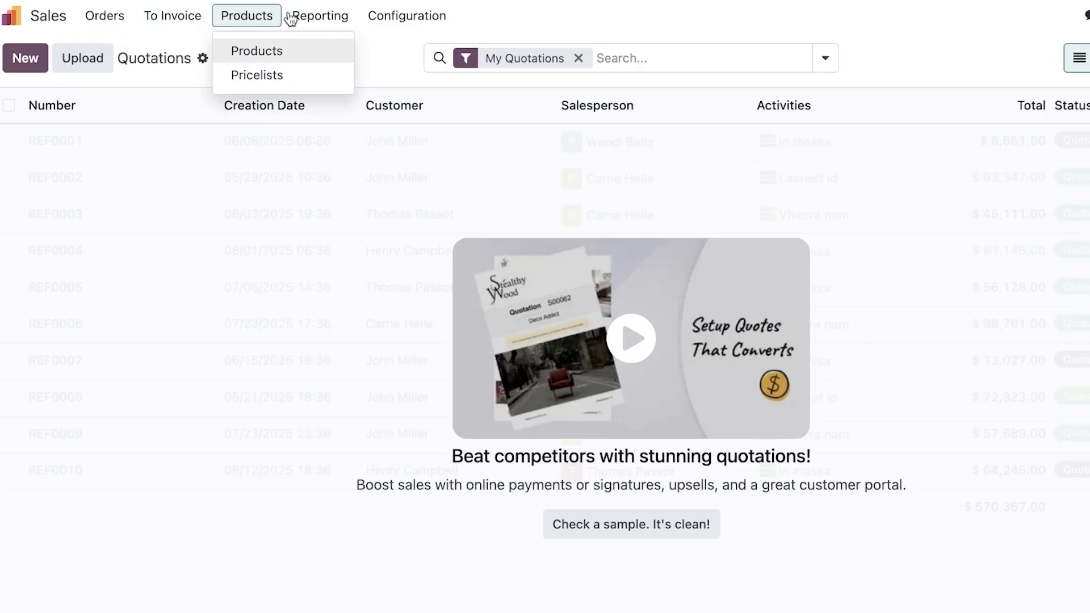
mouse_move(318, 18)
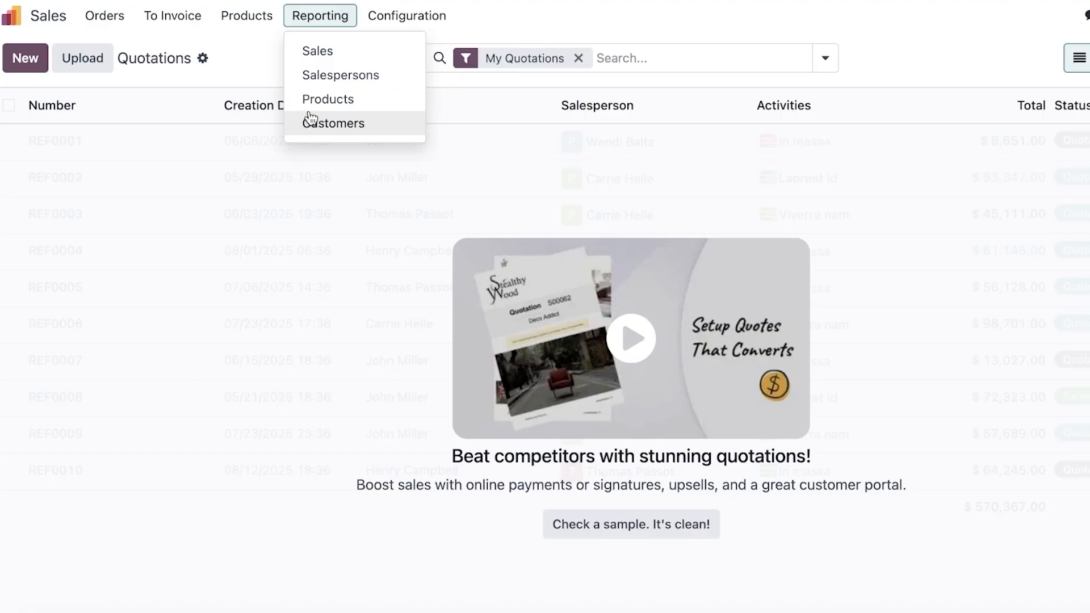
click(400, 12)
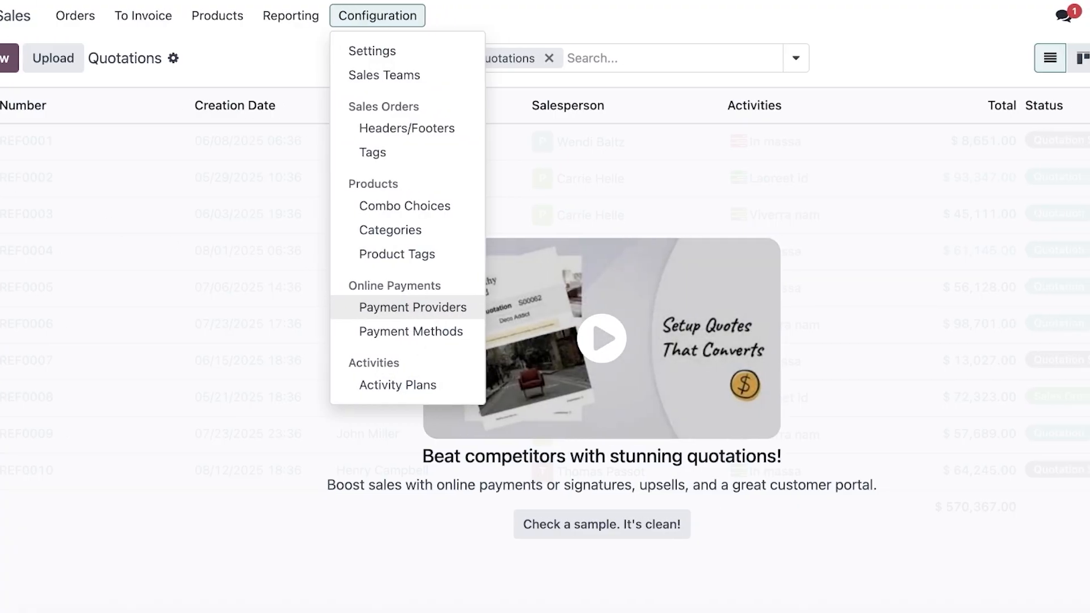
click(13, 15)
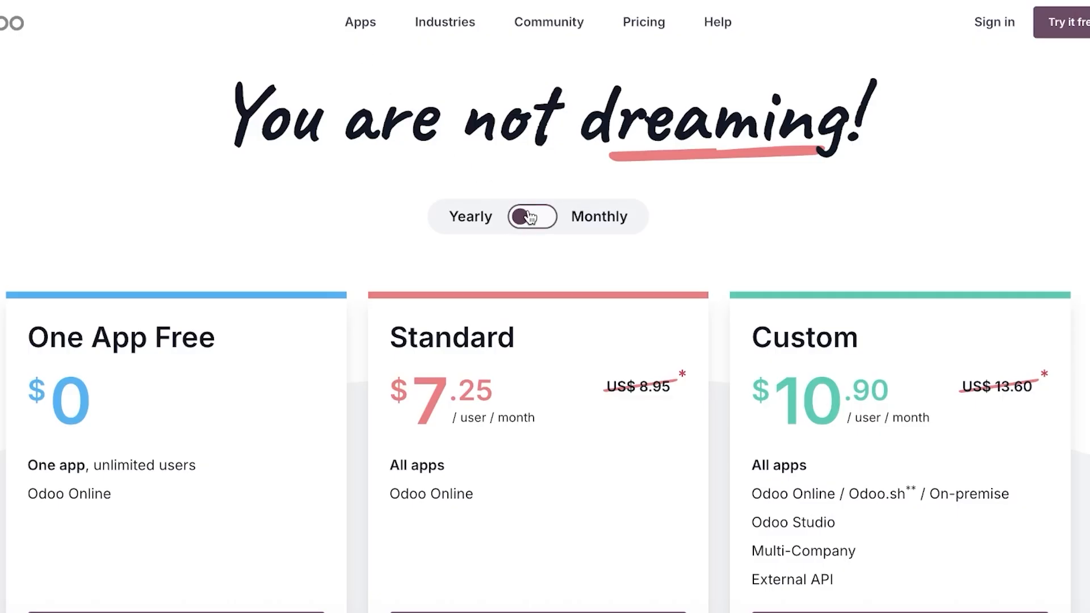
Switch the pricing page to Monthly billing (Standard $9.10, Custom $13.60) and browse the plans.
click(532, 216)
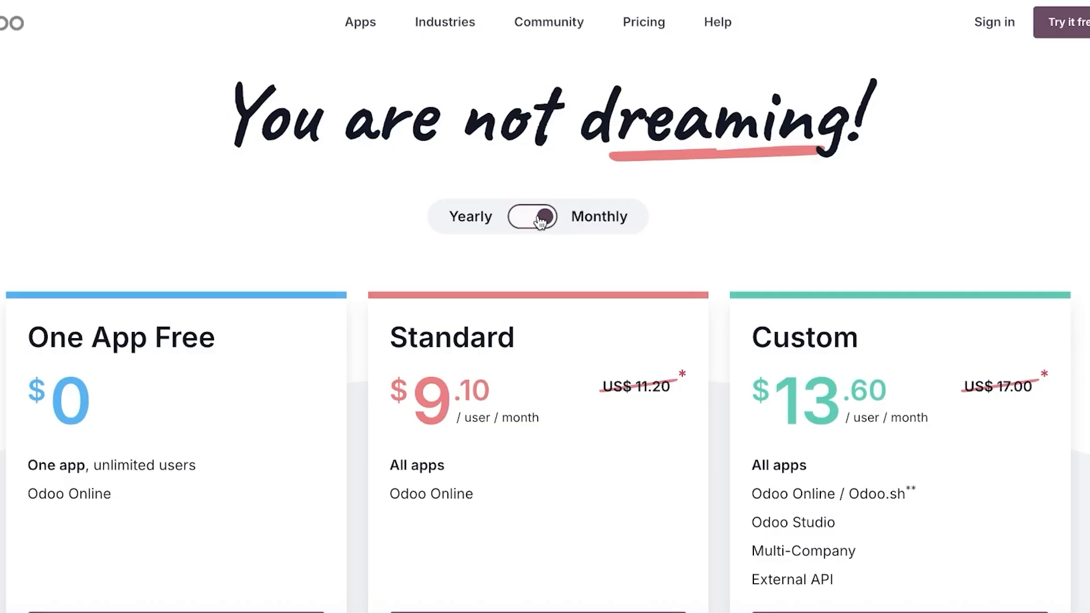
scroll(470, 219, down, 3)
scroll(470, 220, down, 1)
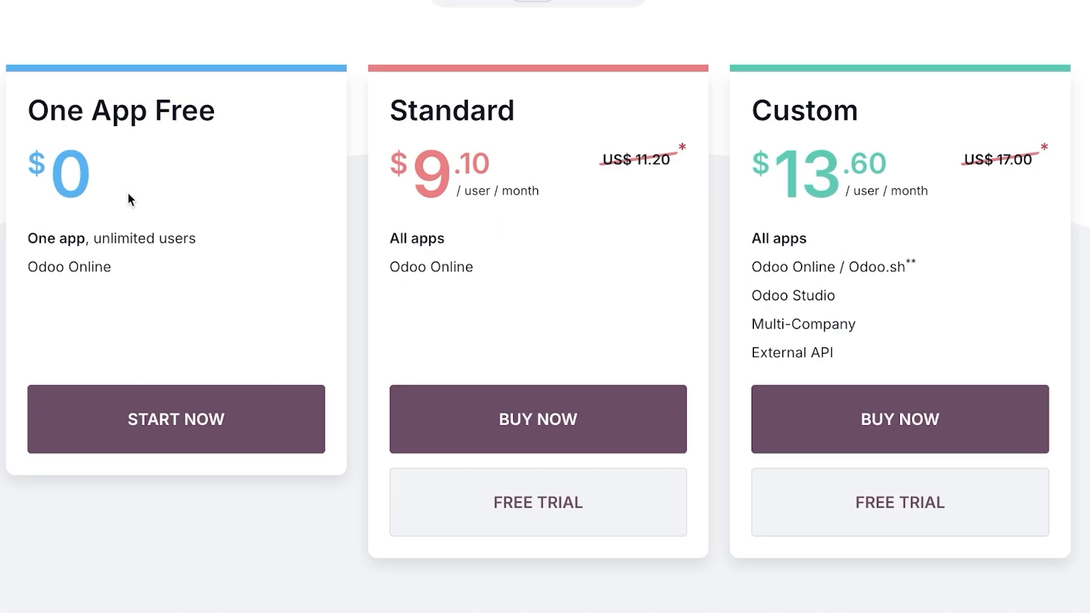
scroll(127, 193, down, 3)
scroll(128, 193, up, 4)
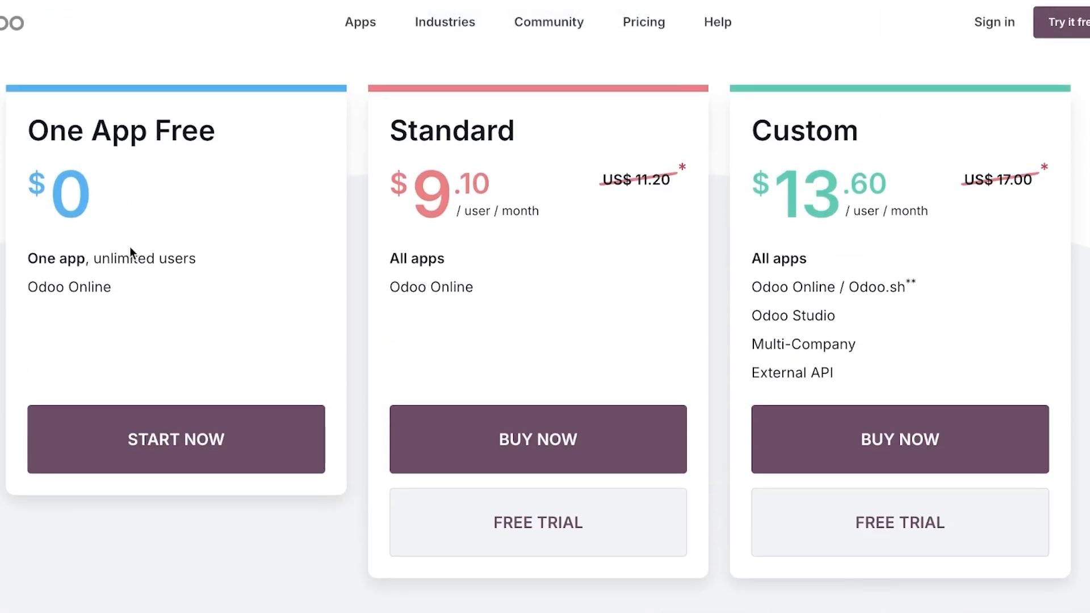
scroll(129, 245, down, 1)
scroll(130, 230, up, 1)
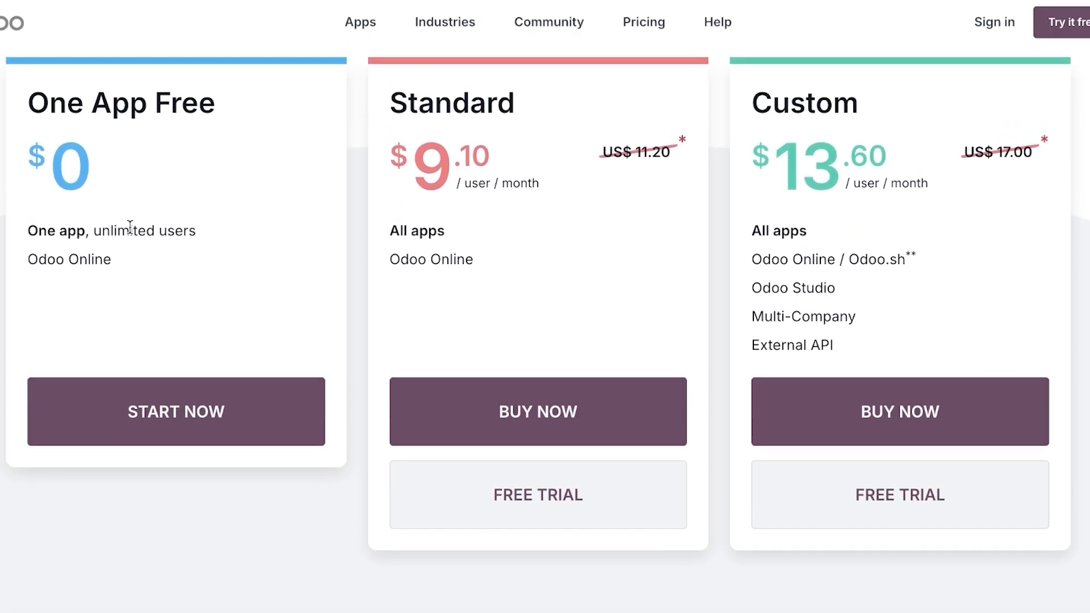
scroll(130, 233, down, 4)
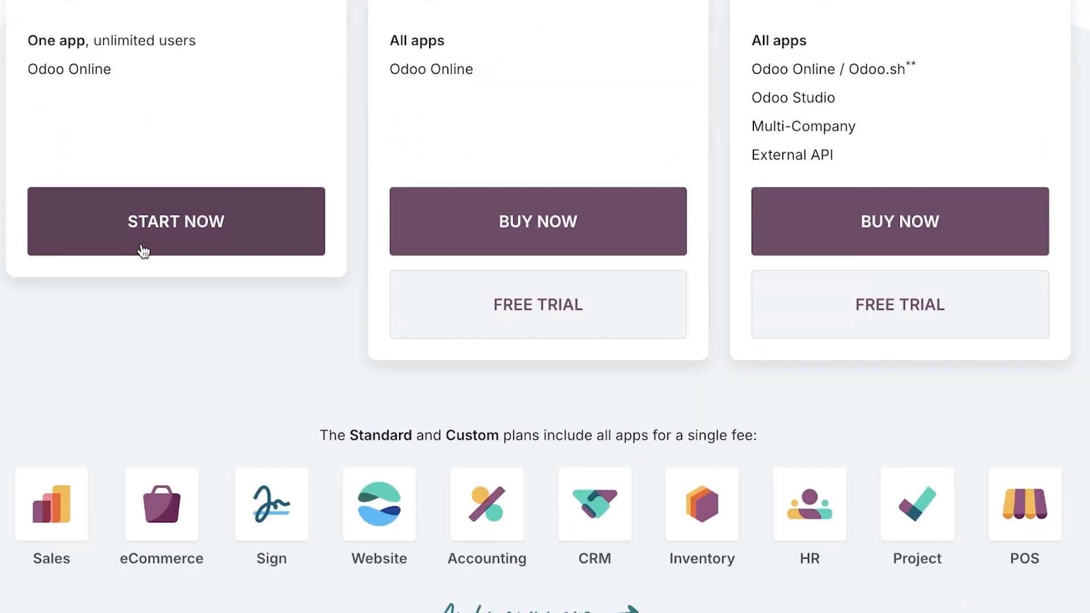
scroll(455, 114, up, 4)
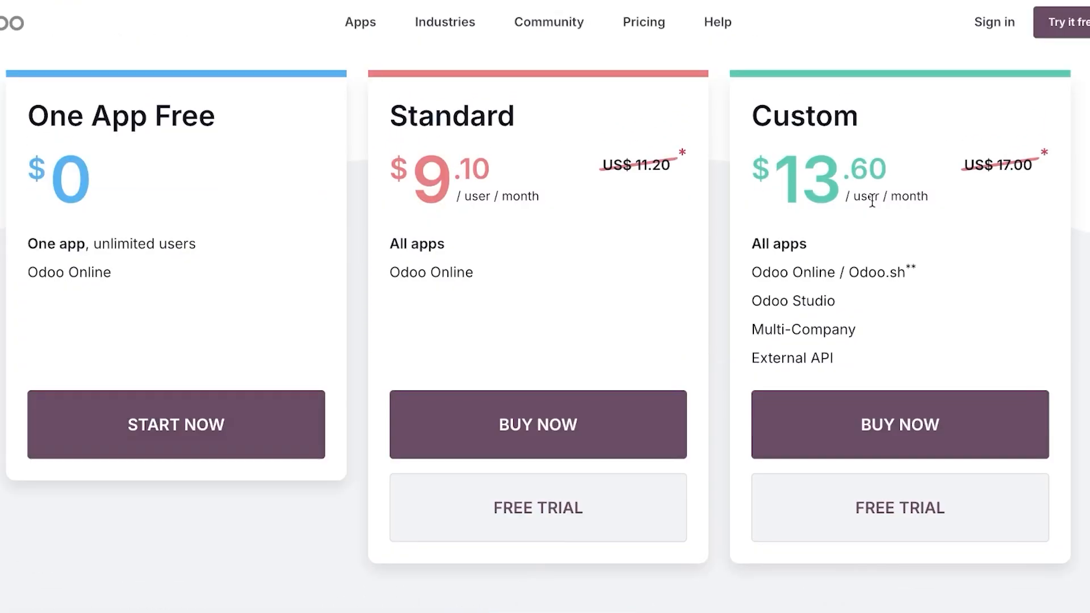
scroll(814, 241, down, 7)
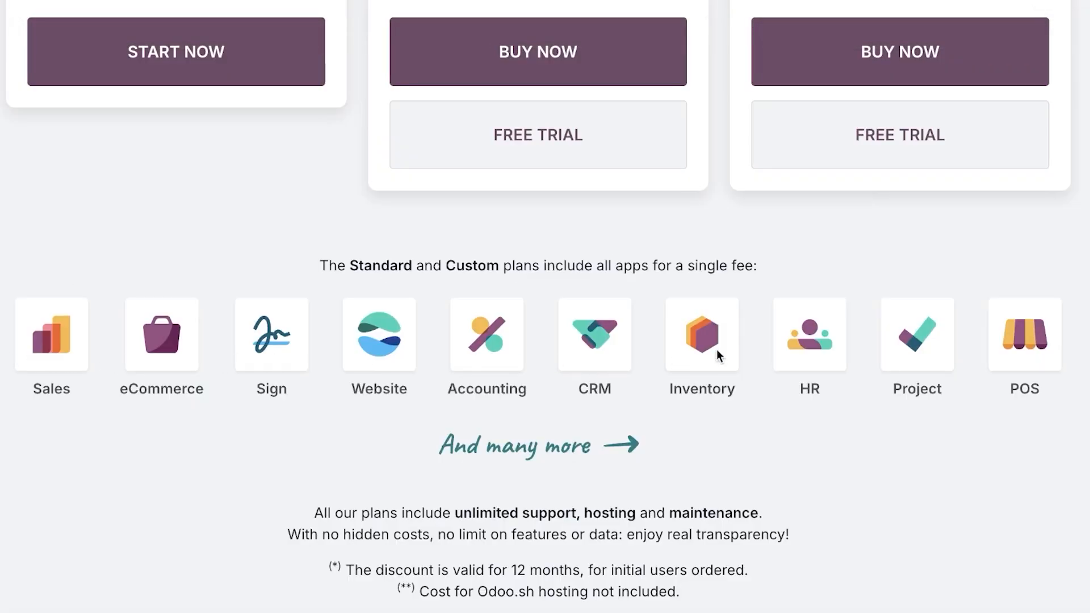
scroll(960, 306, up, 7)
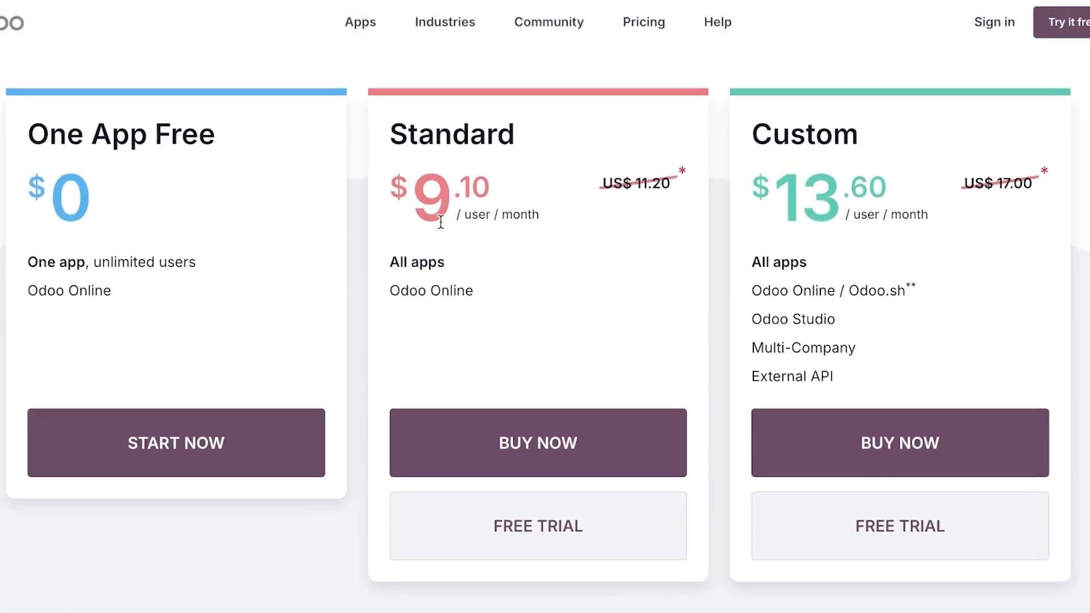
scroll(341, 283, down, 8)
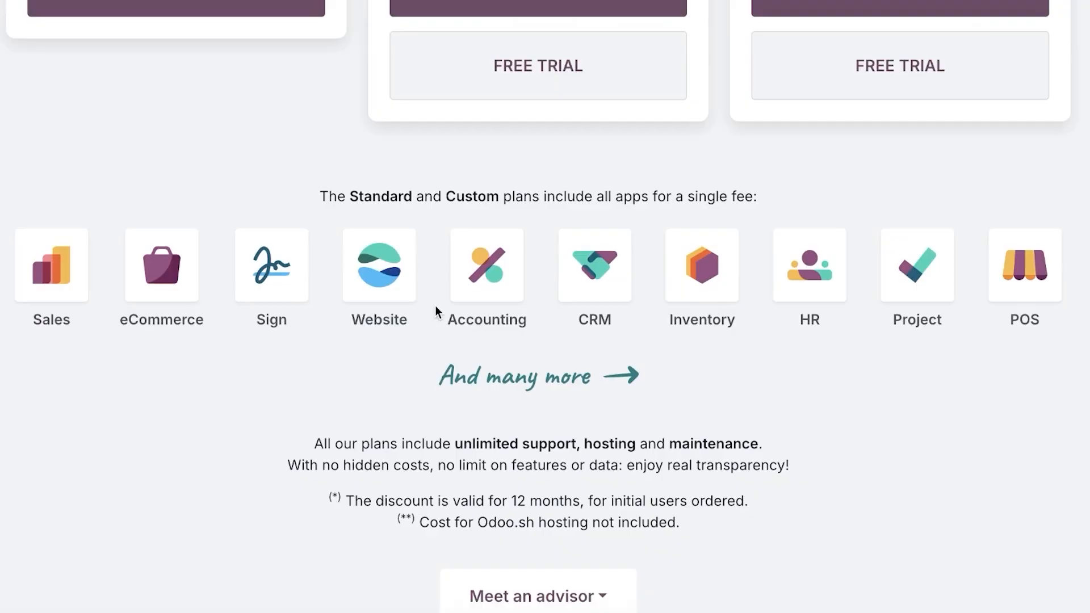
scroll(438, 311, up, 4)
scroll(448, 303, up, 5)
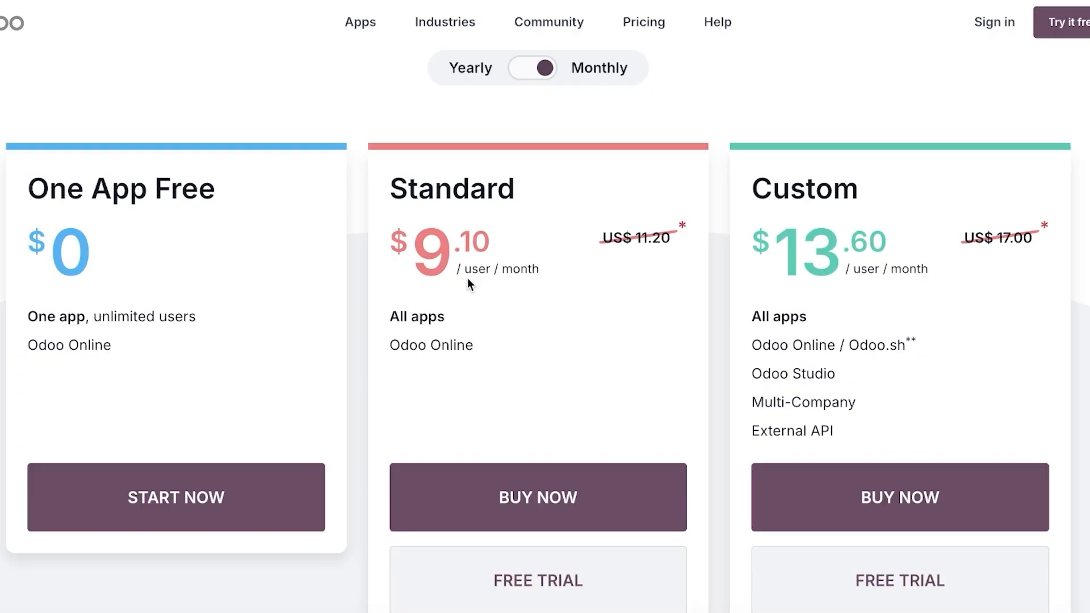
scroll(508, 271, down, 20)
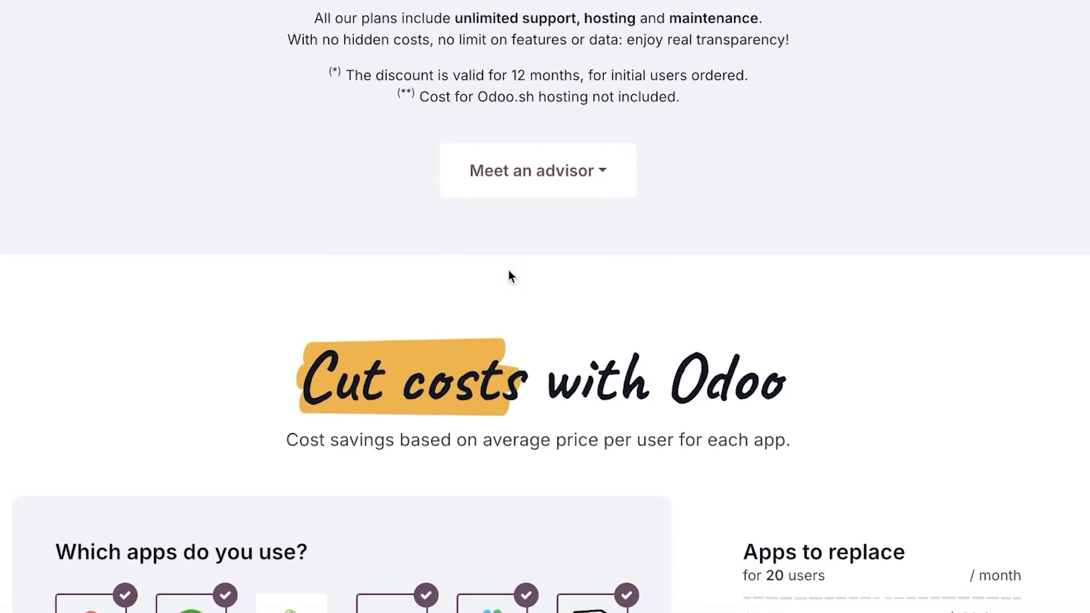
scroll(509, 270, up, 20)
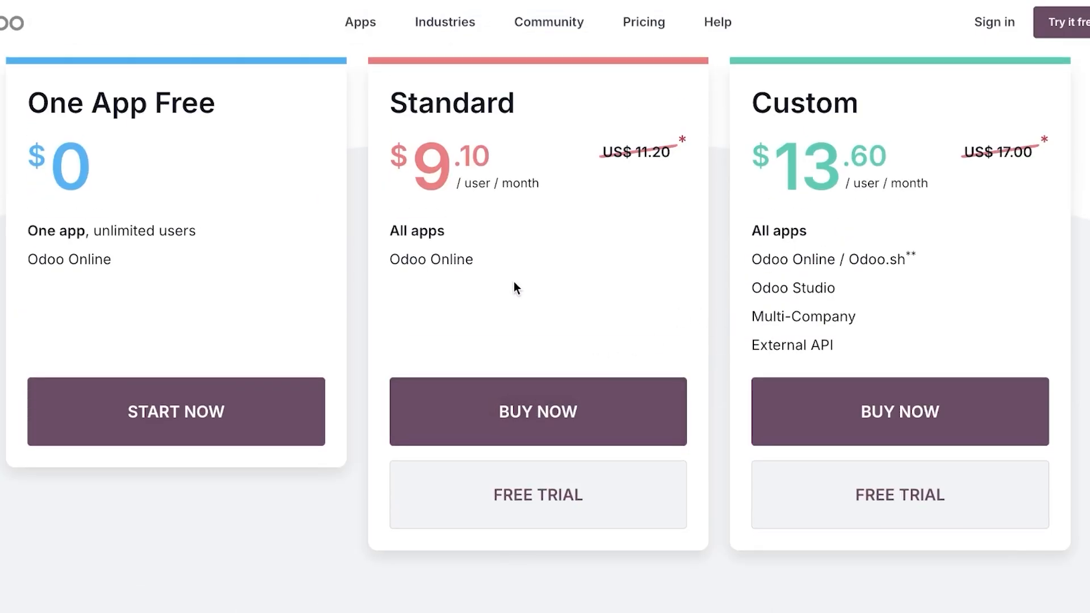
scroll(513, 282, up, 1)
drag(39, 303, 176, 311)
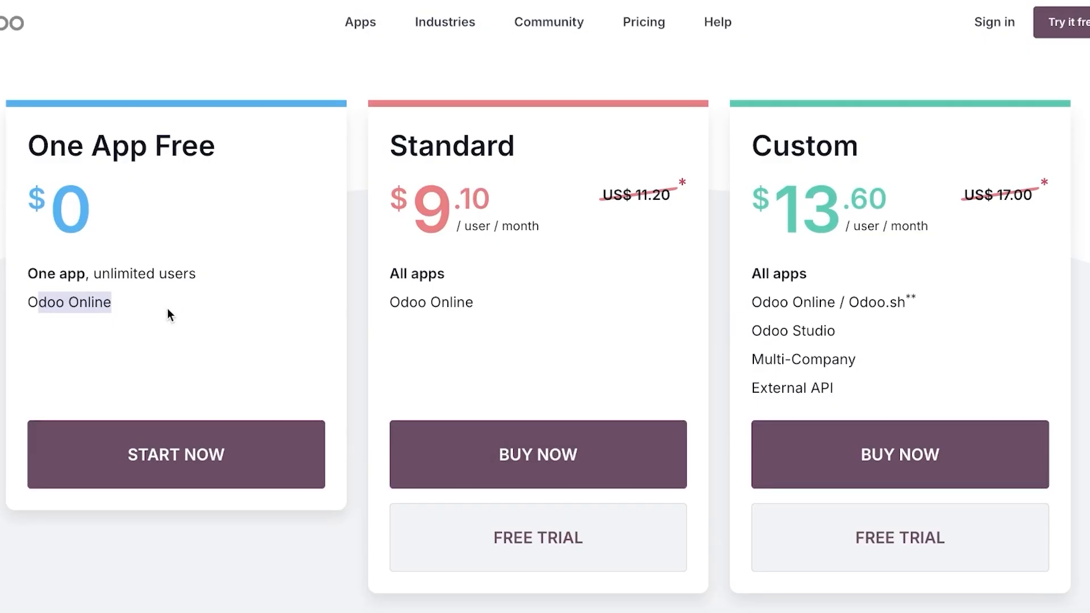
scroll(168, 308, up, 1)
click(163, 306)
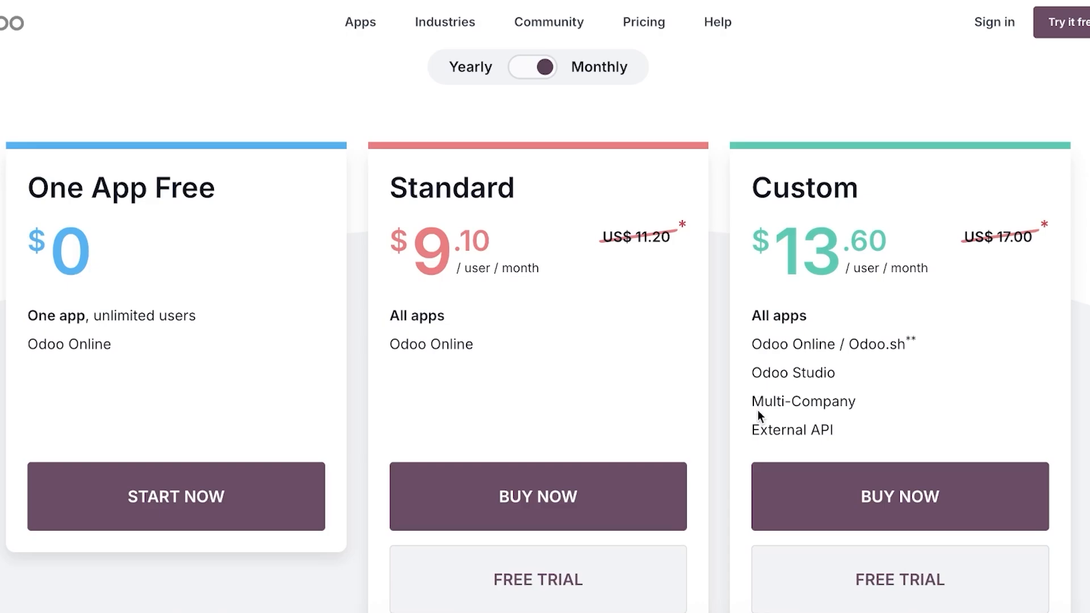
scroll(852, 270, down, 1)
scroll(843, 278, up, 2)
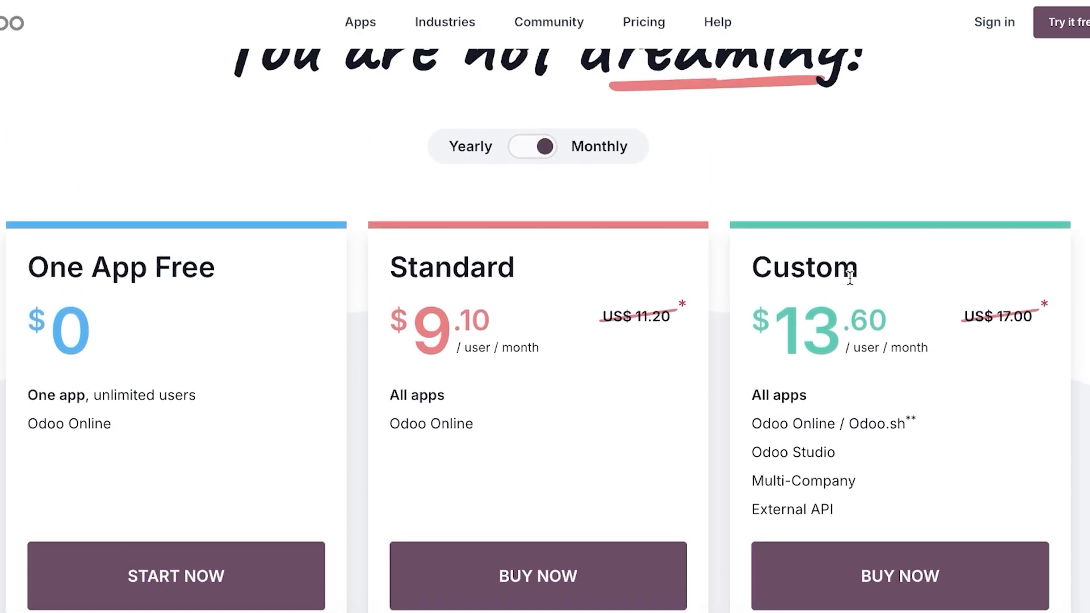
scroll(842, 287, down, 1)
click(544, 120)
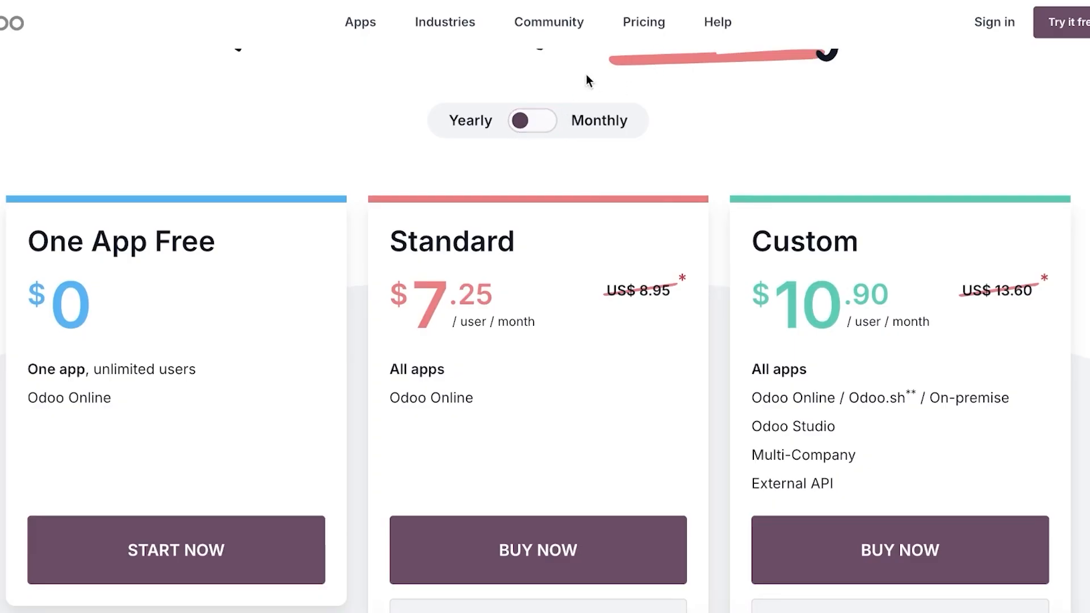
click(533, 121)
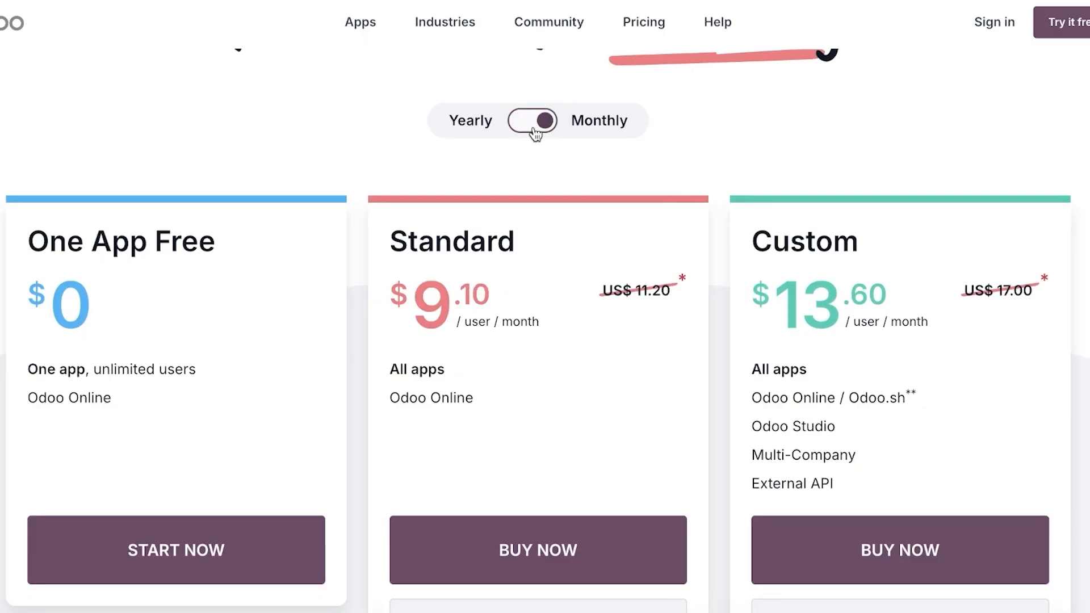
scroll(477, 257, up, 2)
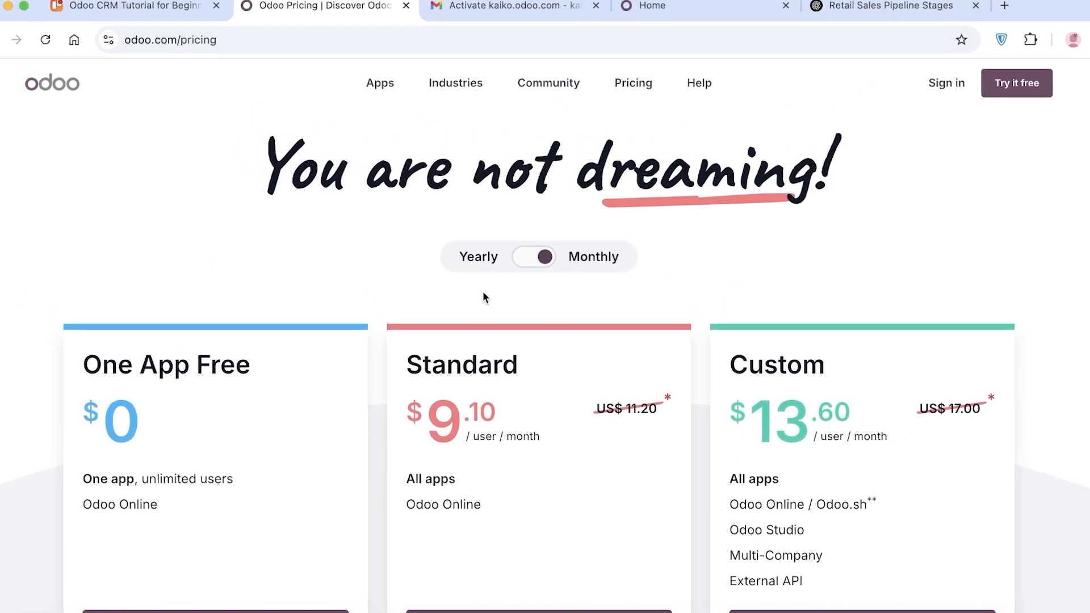